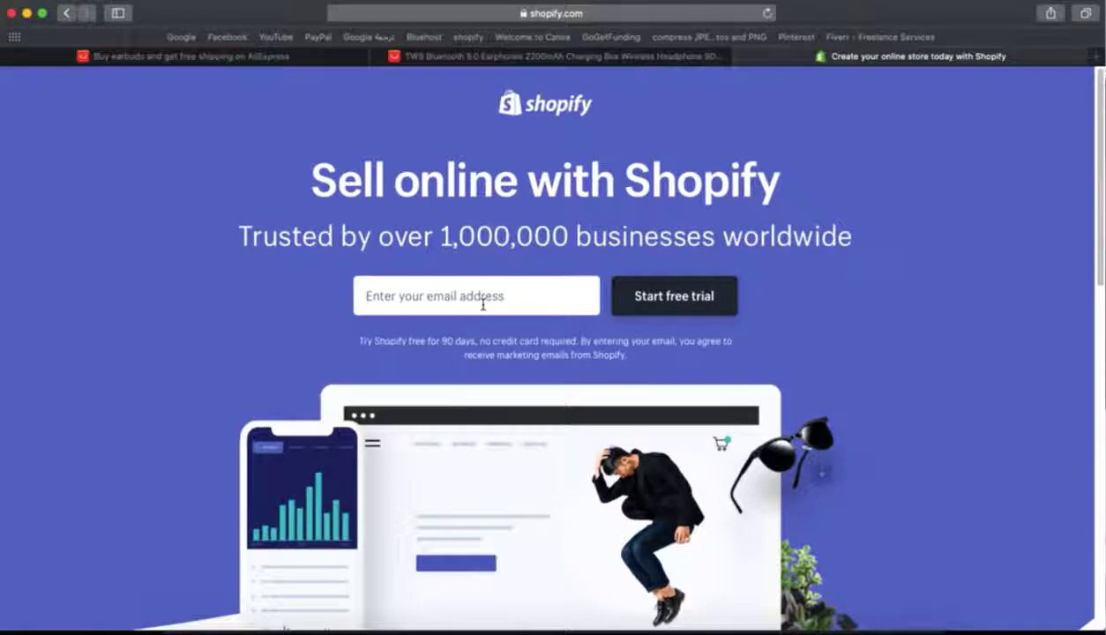
- Enter an email address on shopify.com and start the free trial
{"action": "left_click", "coordinate": [633, 1]}
{"action": "left_click", "coordinate": [457, 293]}
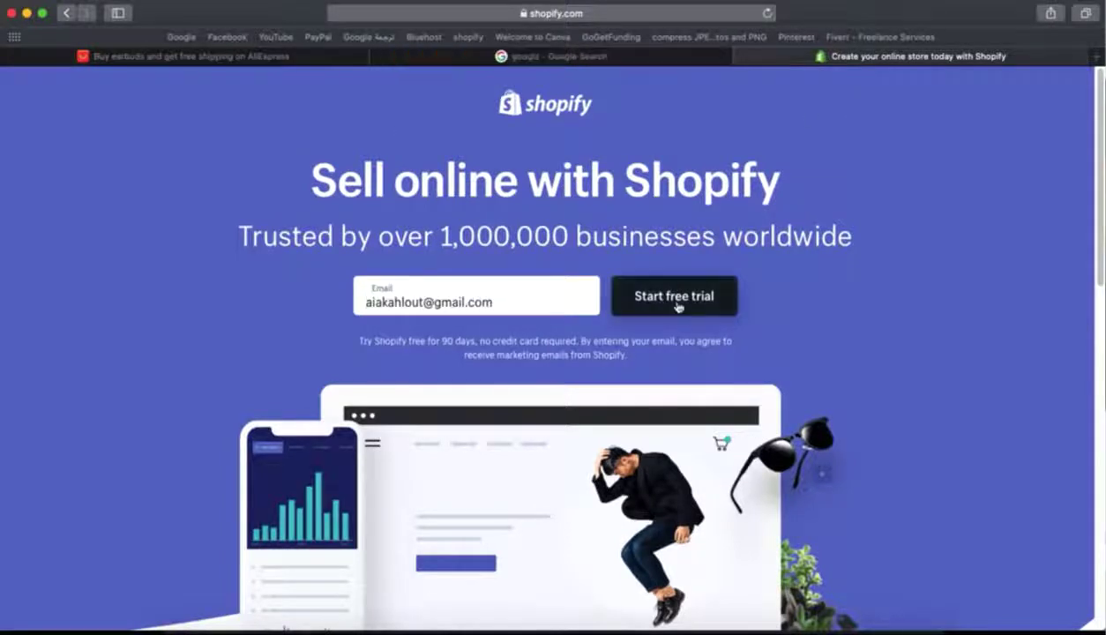
{"action": "left_click", "coordinate": [677, 302]}
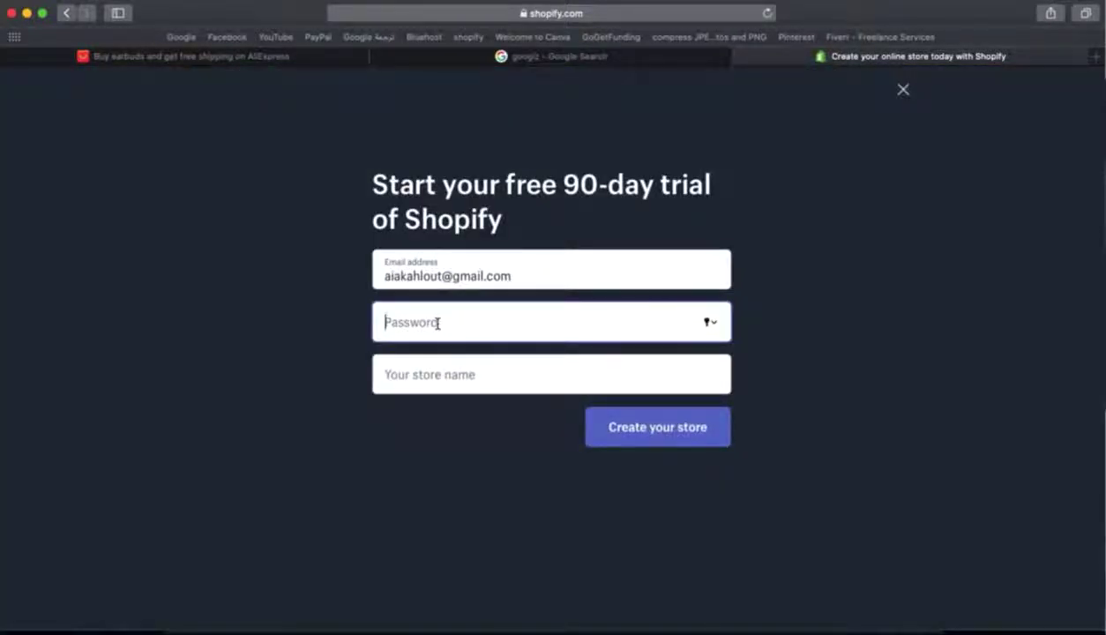
- Enter an account password and the store name 'Earbuds club', then create the store
{"action": "type", "text": "******"}
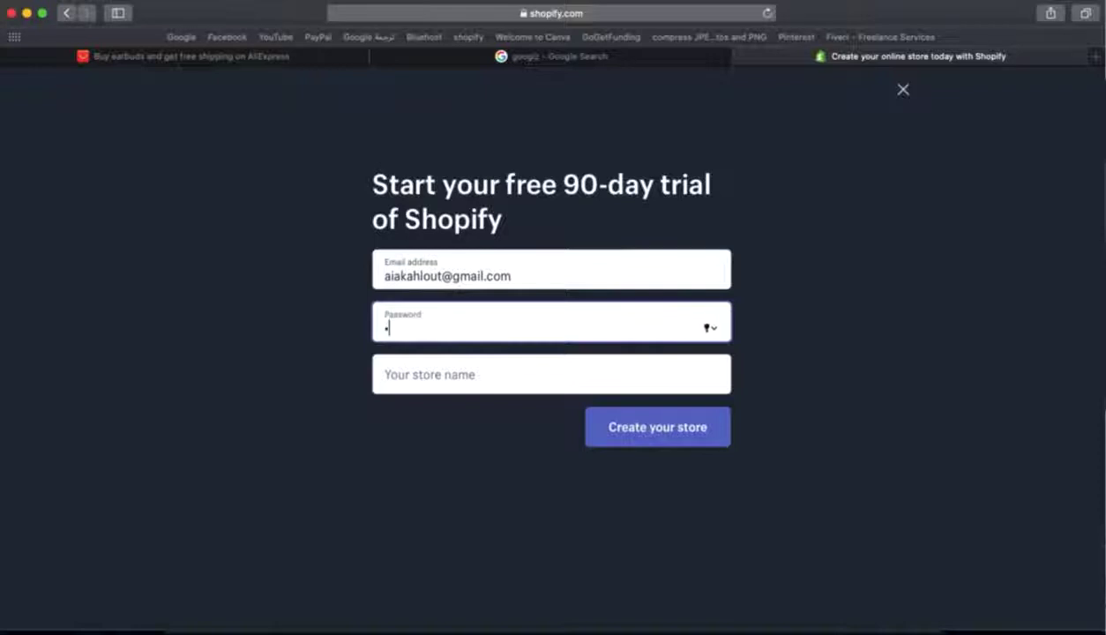
{"action": "type", "text": "*******"}
{"action": "left_click", "coordinate": [438, 374]}
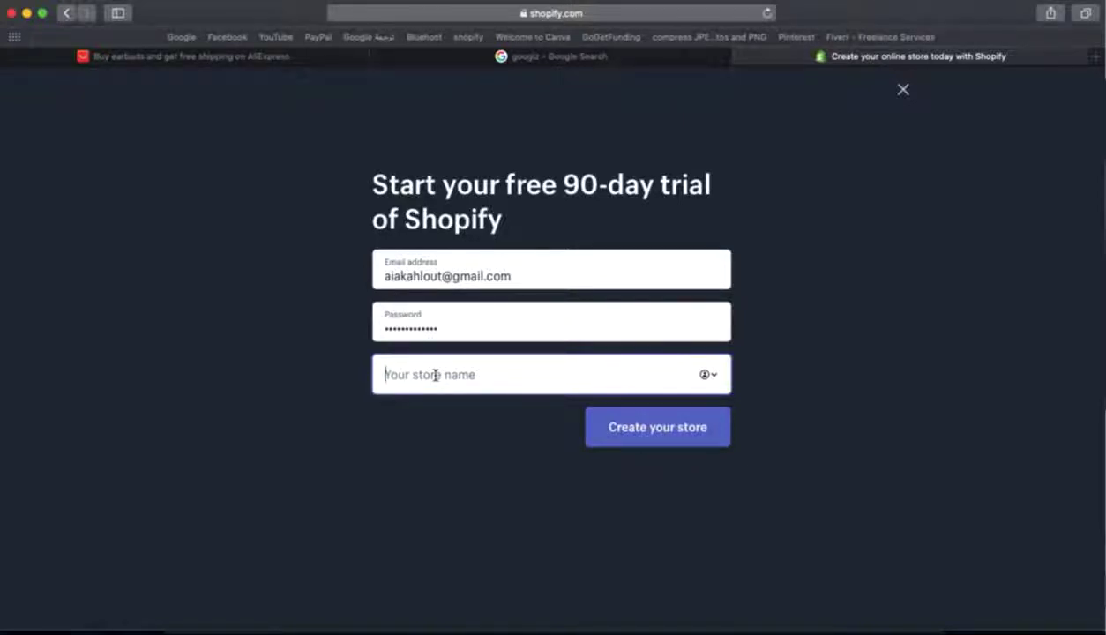
{"action": "type", "text": "Earbuds"}
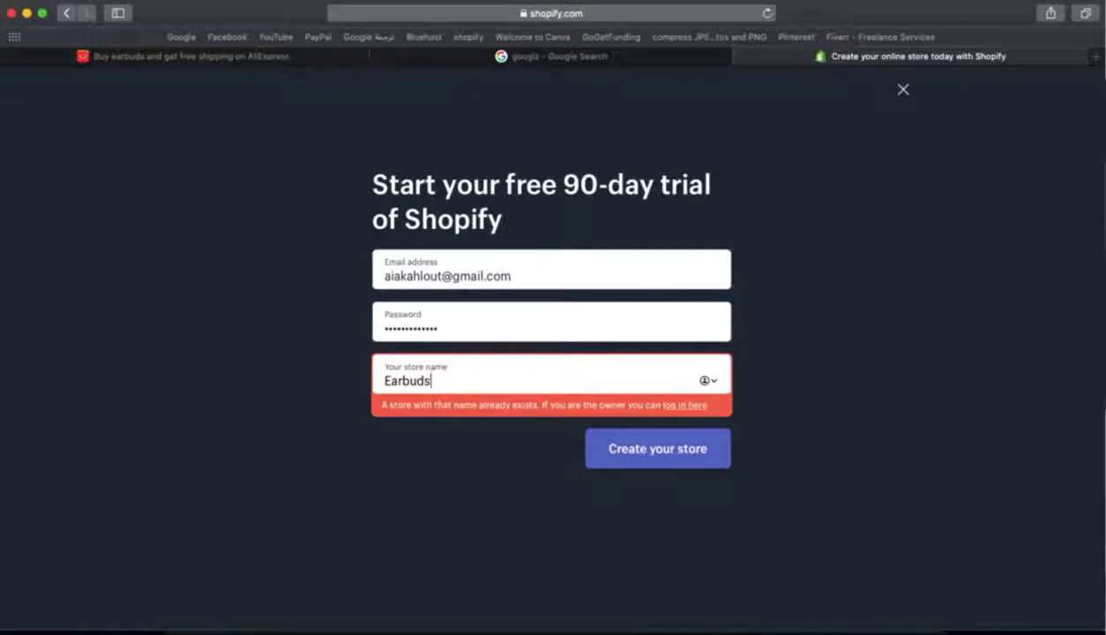
{"action": "type", "text": " club"}
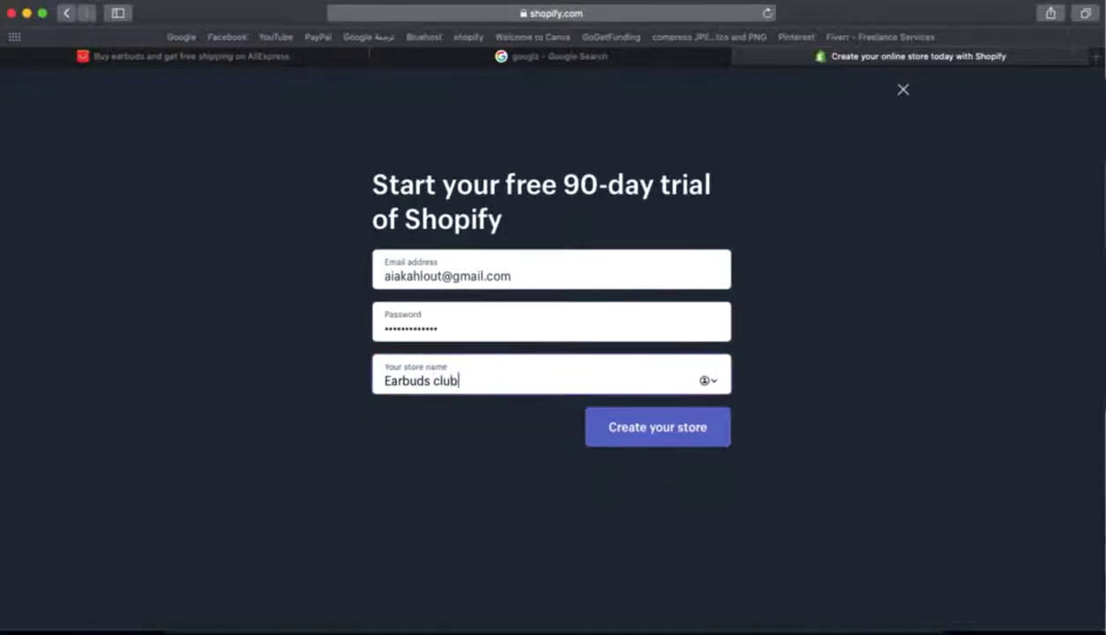
{"action": "left_click", "coordinate": [845, 397]}
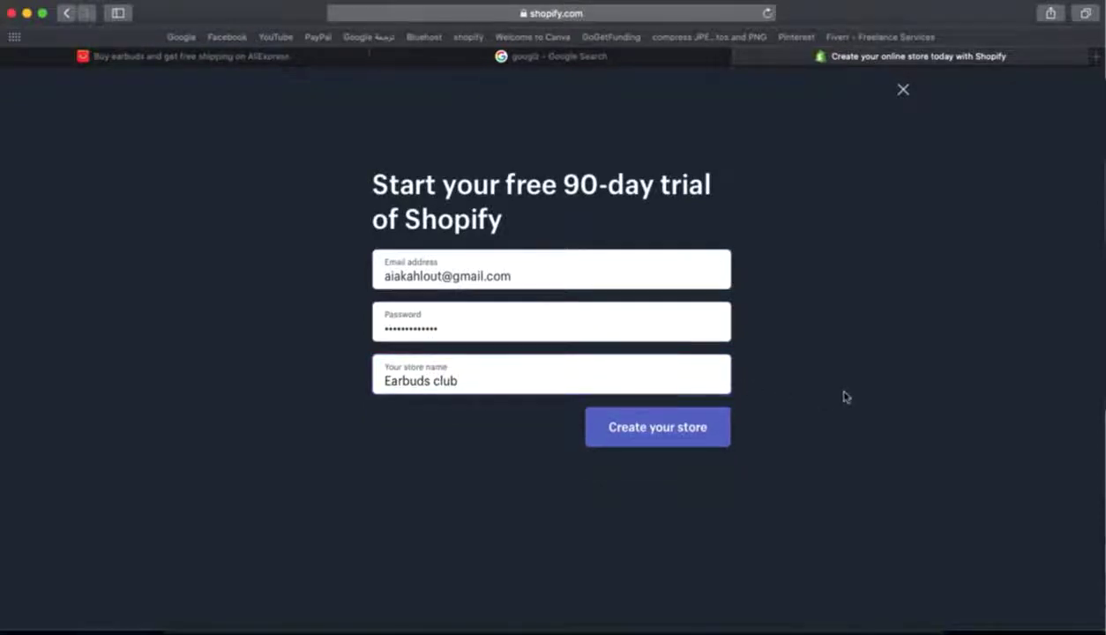
{"action": "left_click", "coordinate": [640, 434]}
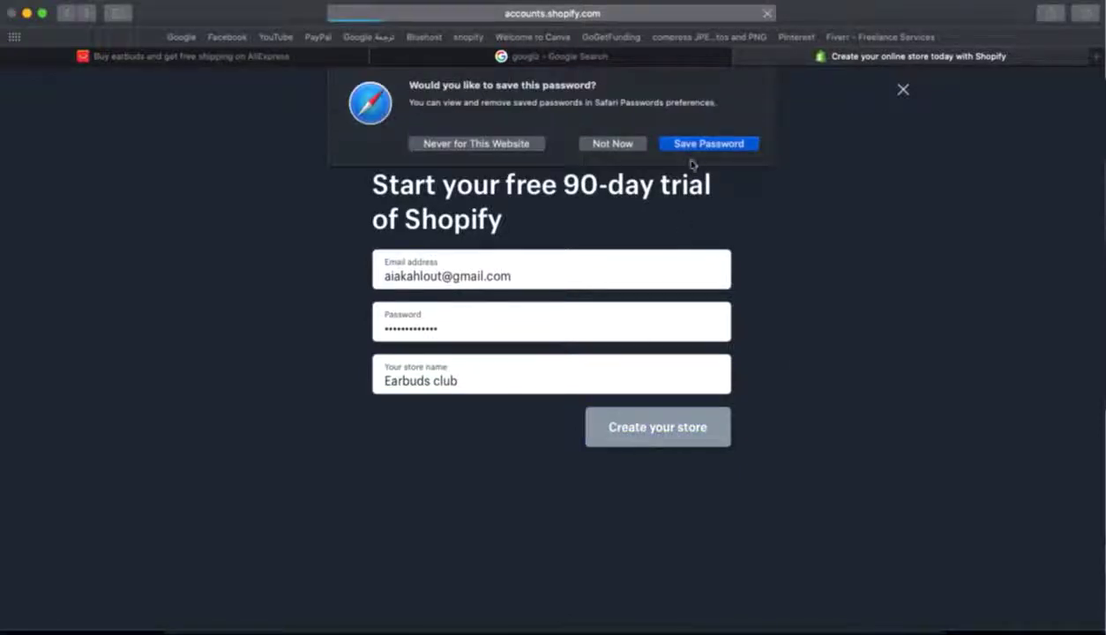
{"action": "left_click", "coordinate": [707, 136]}
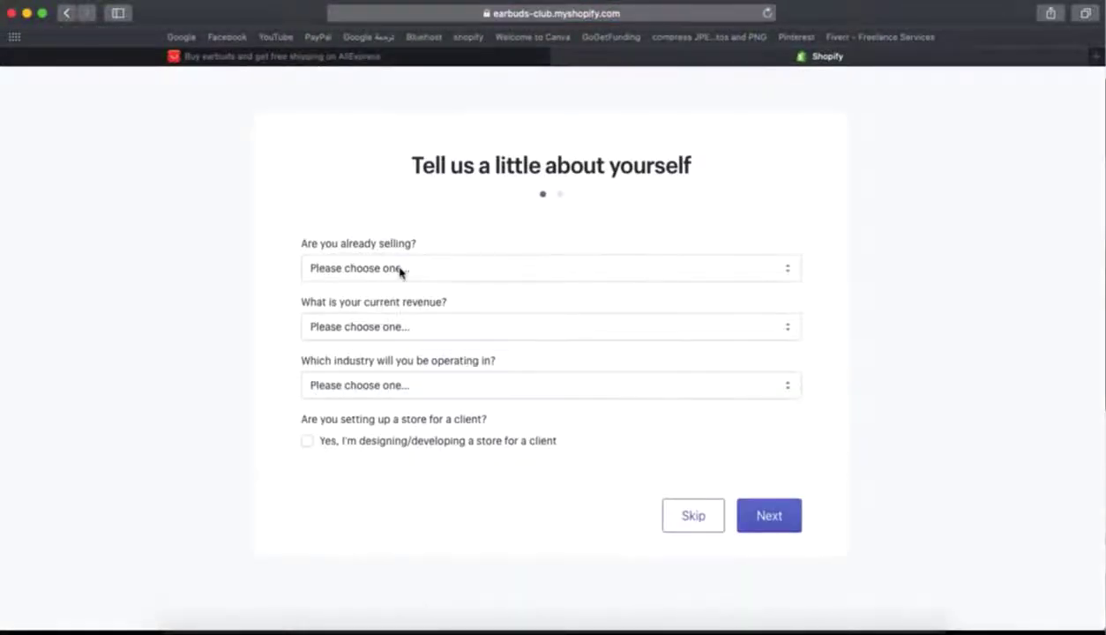
- Answer the already-selling question with 'I'm just playing around'
{"action": "left_click", "coordinate": [784, 275]}
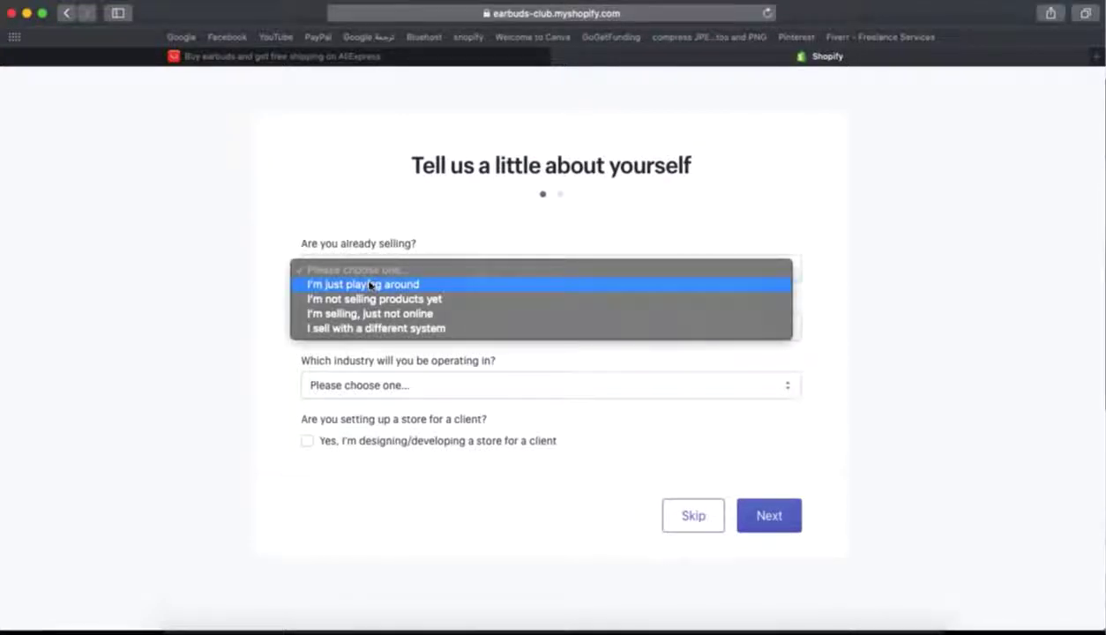
{"action": "left_click", "coordinate": [366, 295]}
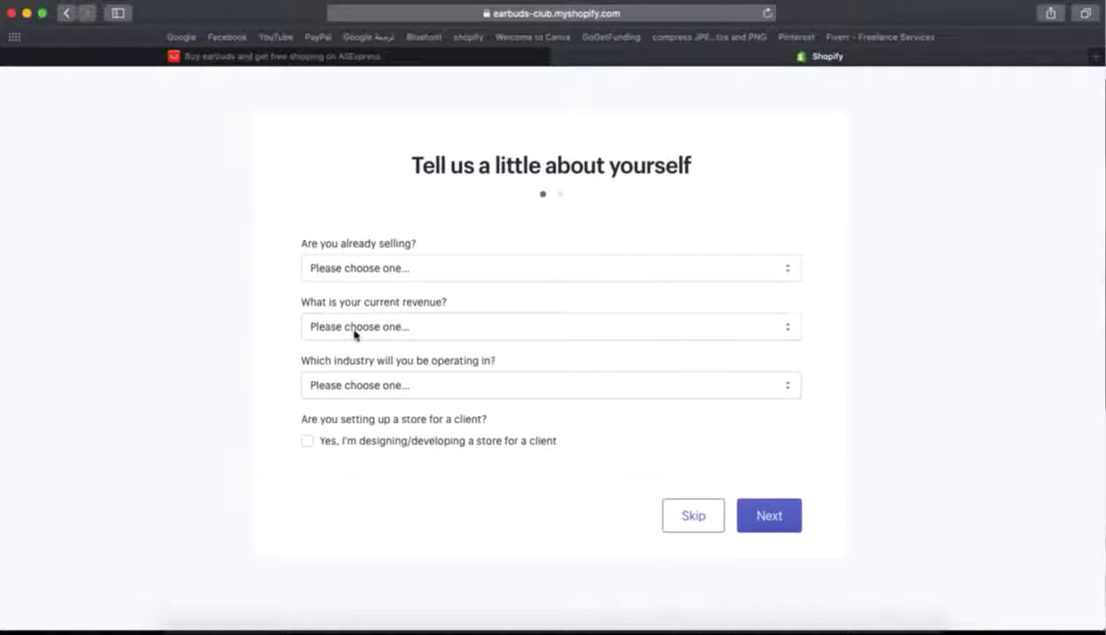
{"action": "left_click", "coordinate": [351, 271]}
{"action": "key", "text": "Down"}
{"action": "key", "text": "Return"}
{"action": "left_click", "coordinate": [308, 445]}
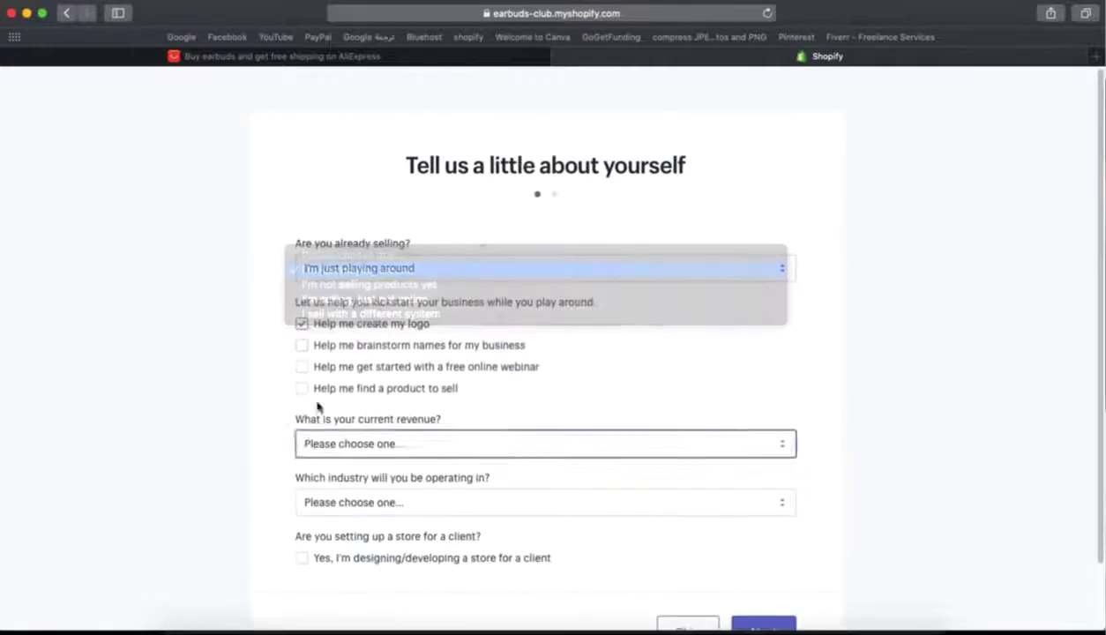
{"action": "left_click", "coordinate": [216, 328]}
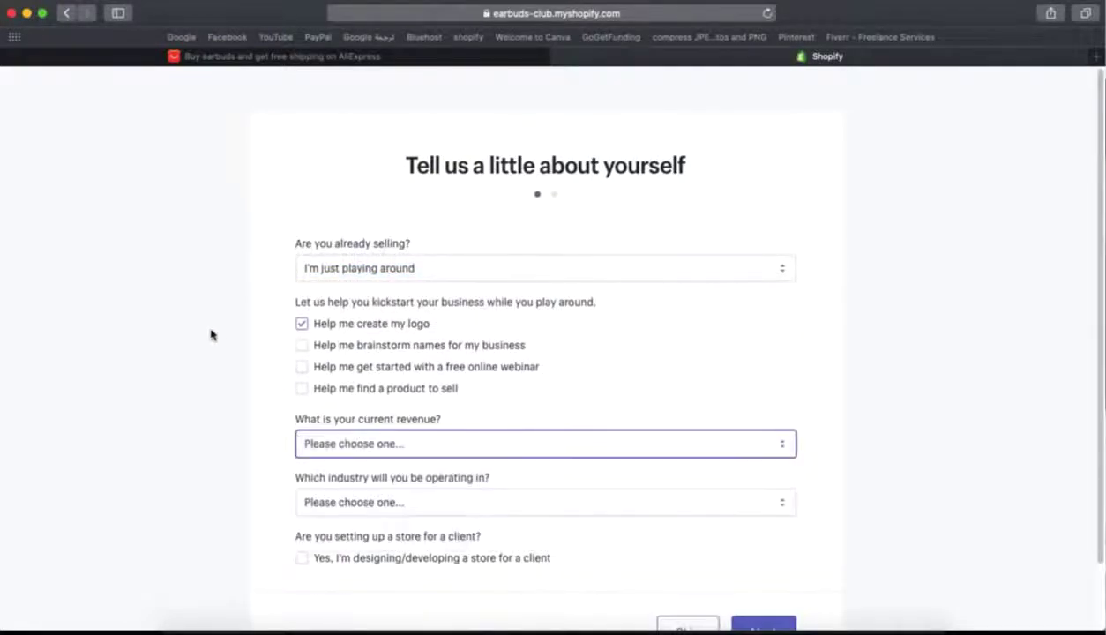
- Untick logo help, choose €0 EUR revenue and Electronics industry, mark it for a client, and skip
{"action": "left_click", "coordinate": [301, 323]}
{"action": "scroll", "coordinate": [304, 399], "scroll_direction": "down", "scroll_amount": 3}
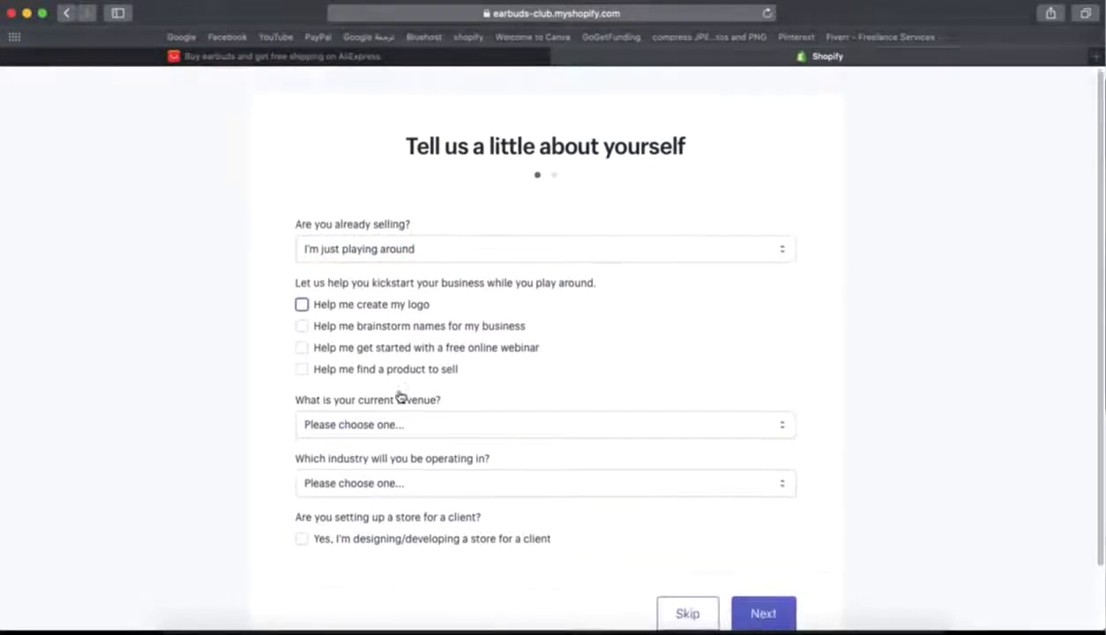
{"action": "left_click", "coordinate": [389, 393]}
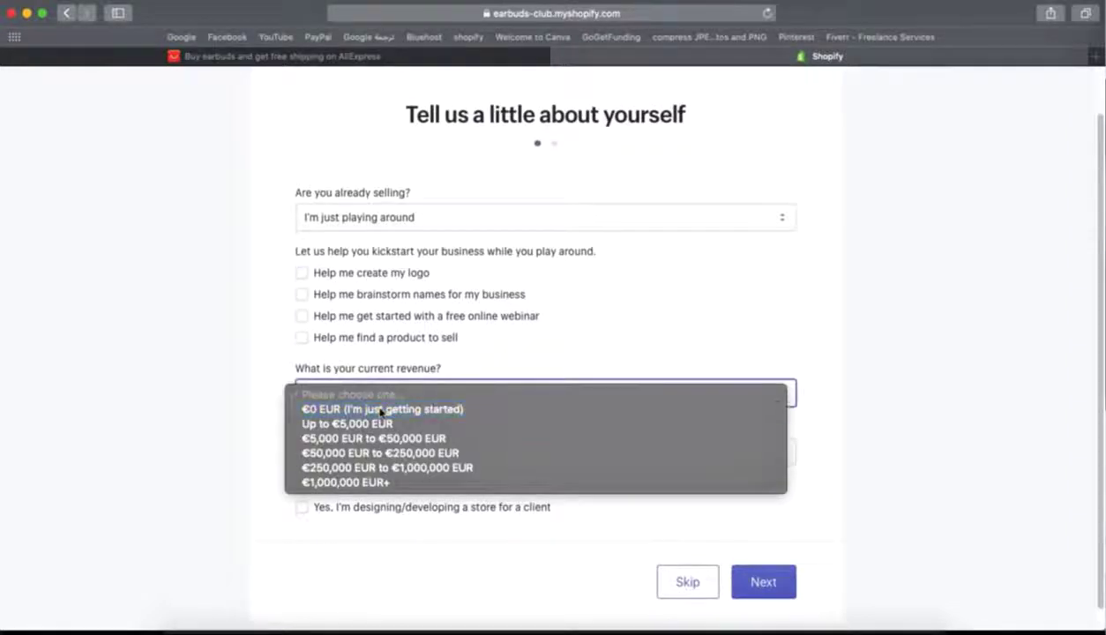
{"action": "left_click", "coordinate": [381, 409]}
{"action": "left_click", "coordinate": [365, 450]}
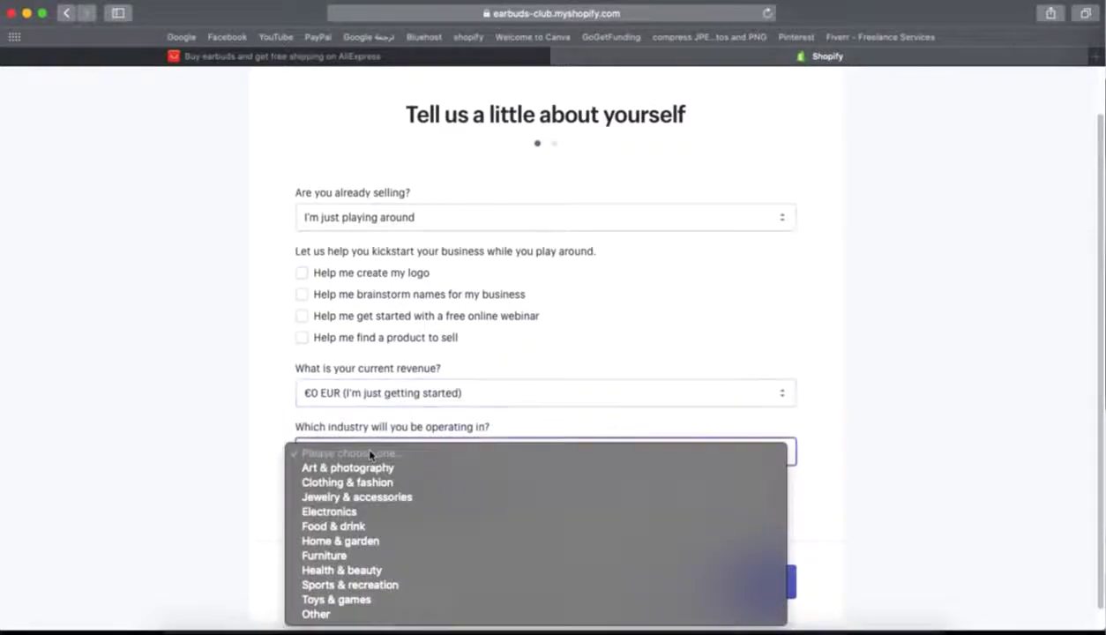
{"action": "left_click", "coordinate": [343, 515]}
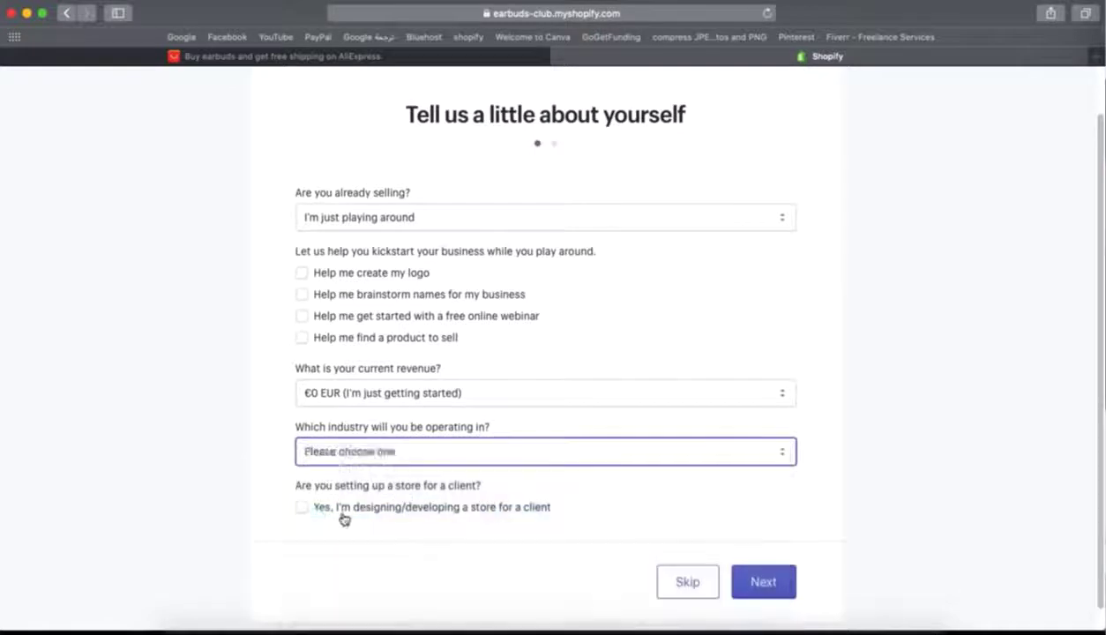
{"action": "left_click", "coordinate": [304, 510]}
{"action": "left_click", "coordinate": [690, 582]}
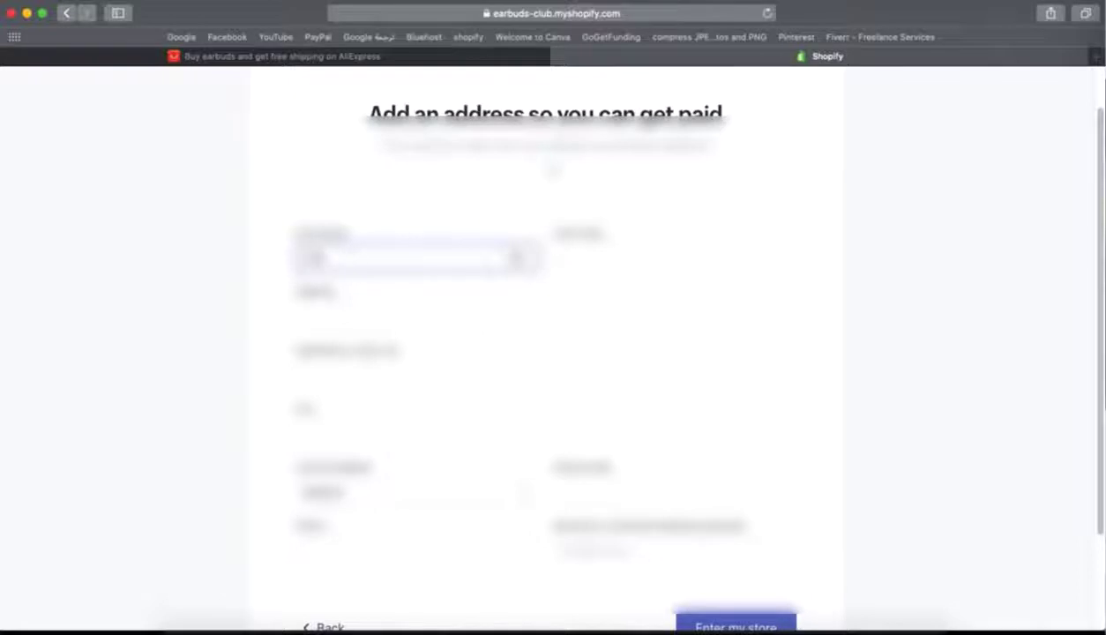
- Fill in the first and last name and pick the suggested street address
{"action": "type", "text": "ami"}
{"action": "left_click", "coordinate": [620, 261]}
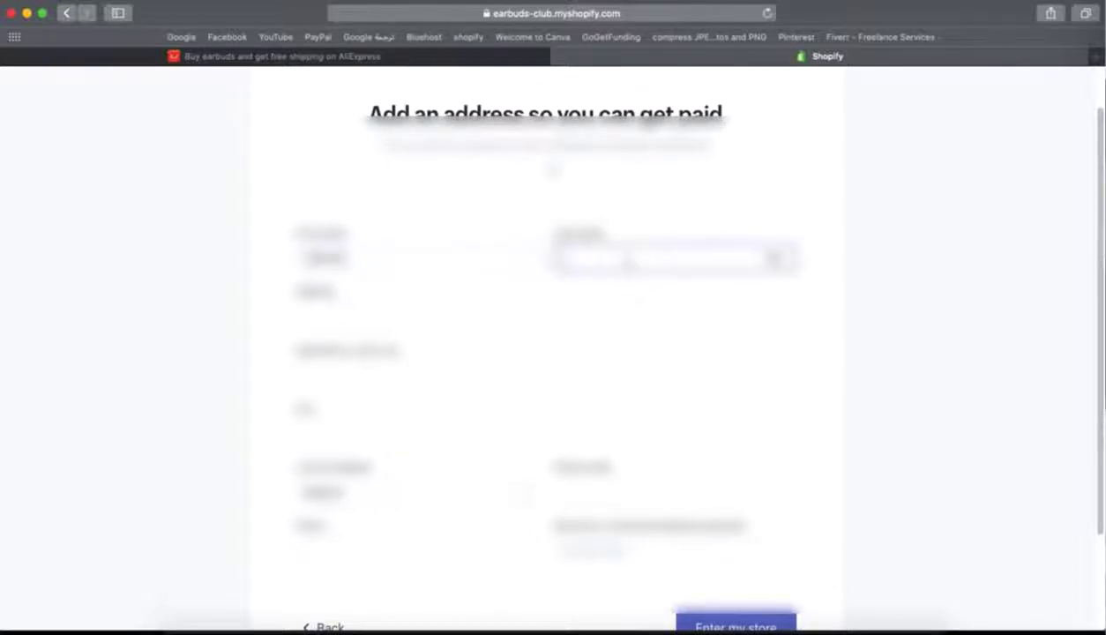
{"action": "type", "text": "ali"}
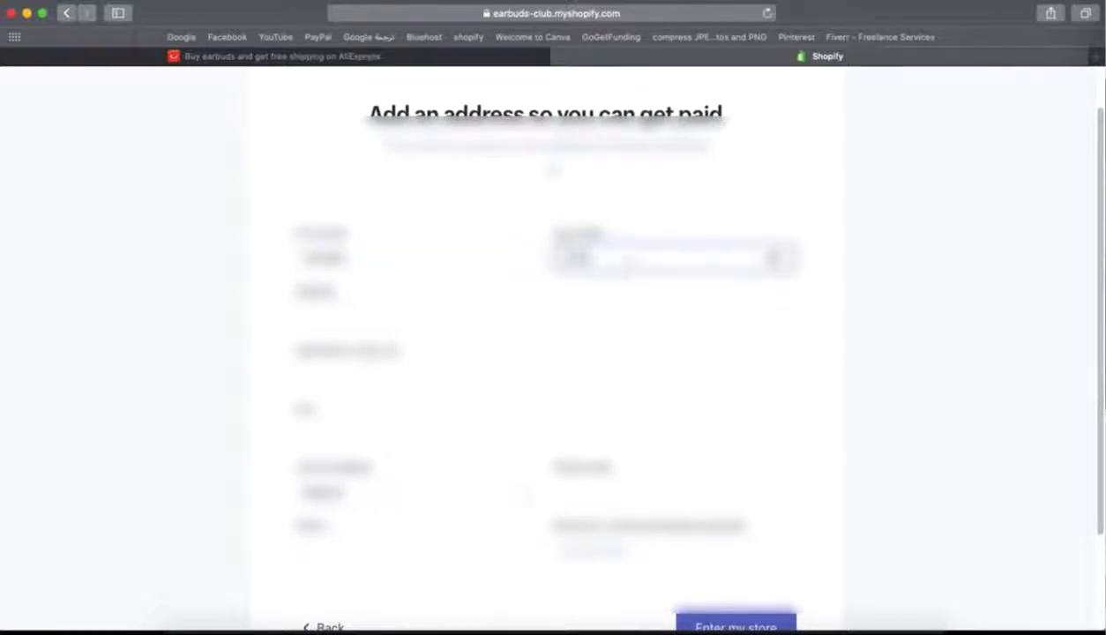
{"action": "left_click", "coordinate": [358, 316]}
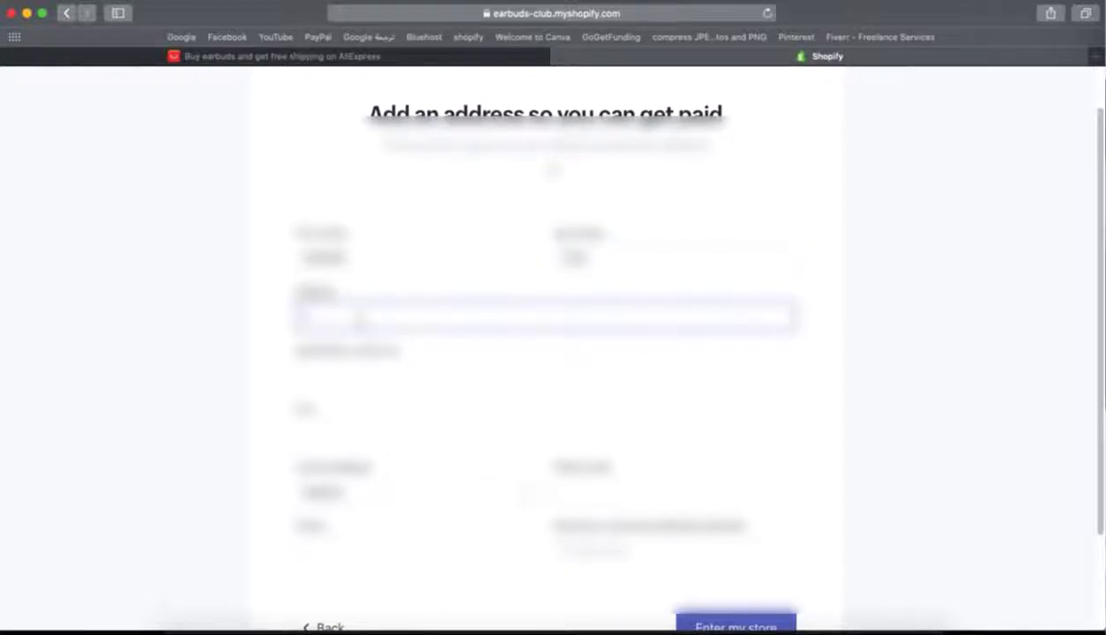
{"action": "type", "text": "casabl"}
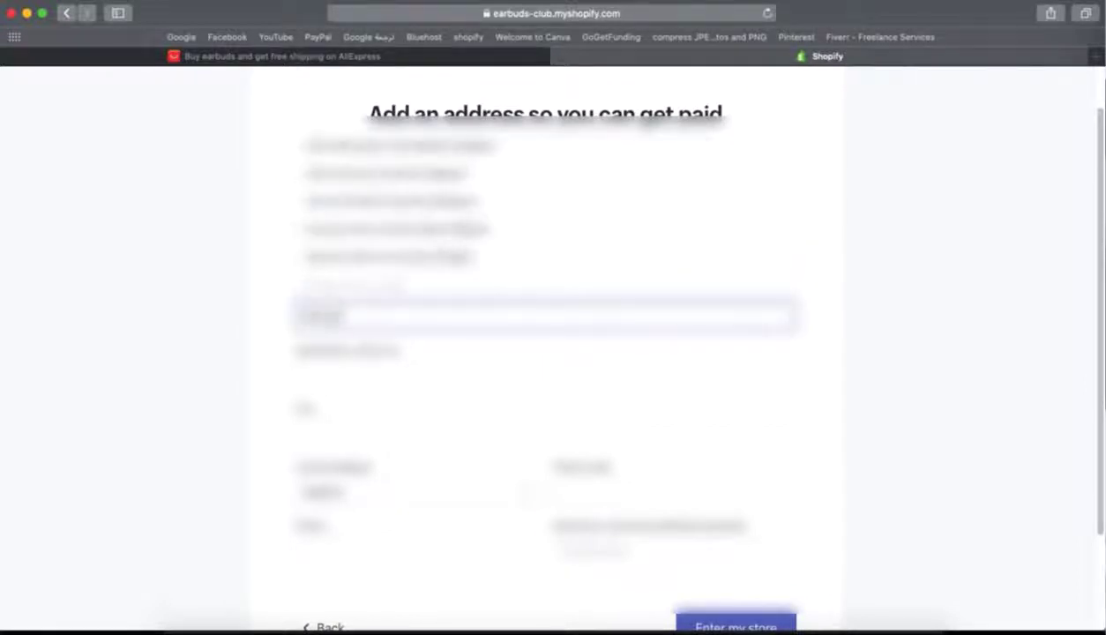
{"action": "left_click", "coordinate": [375, 178]}
- Submit the address form, correct the phone number, and enter the store admin
{"action": "scroll", "coordinate": [431, 405], "scroll_direction": "down", "scroll_amount": 3}
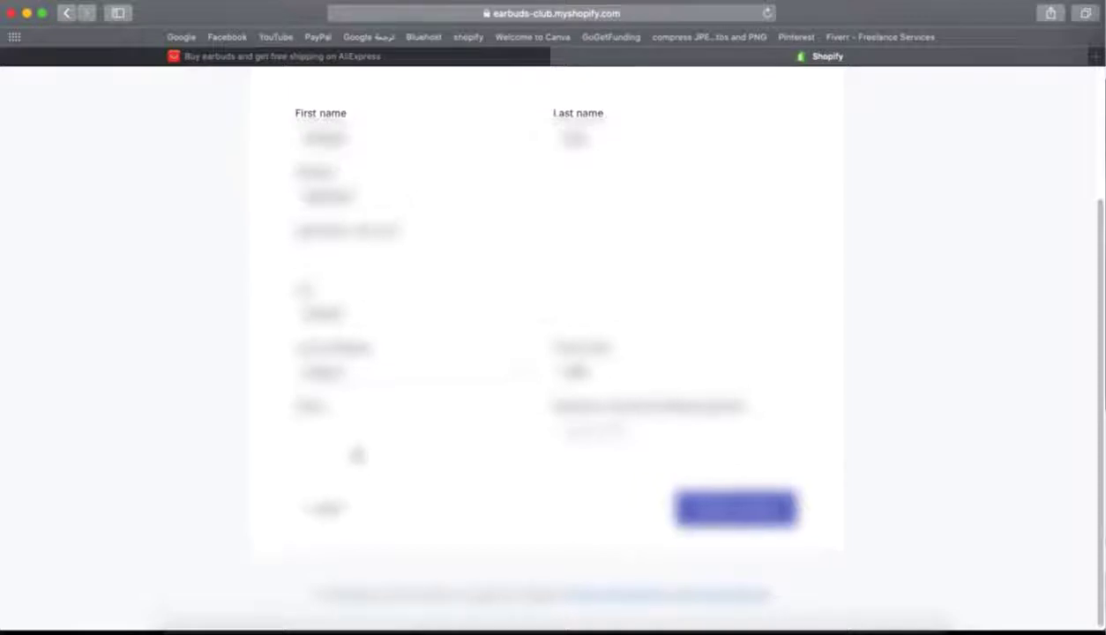
{"action": "scroll", "coordinate": [358, 454], "scroll_direction": "up", "scroll_amount": 2}
{"action": "left_click", "coordinate": [692, 583]}
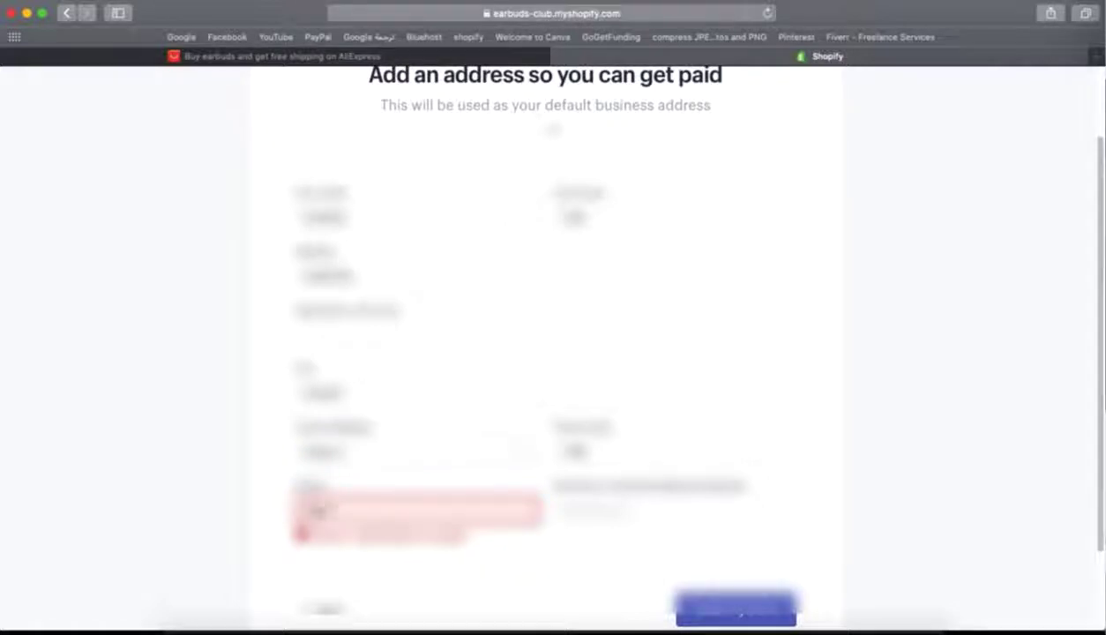
{"action": "type", "text": "55512345"}
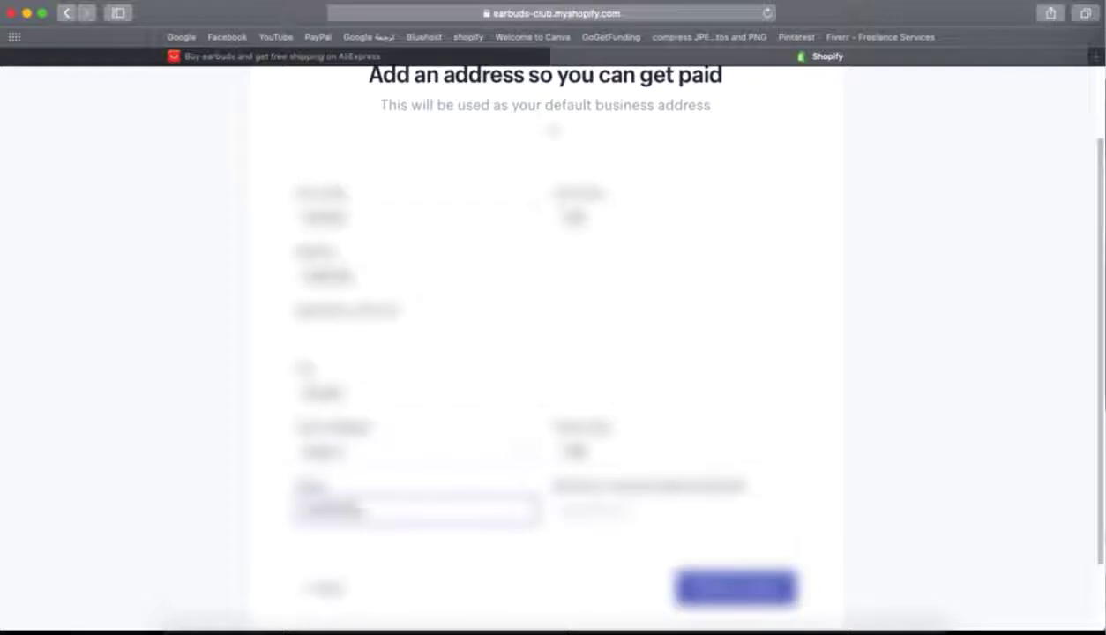
{"action": "left_click", "coordinate": [740, 589]}
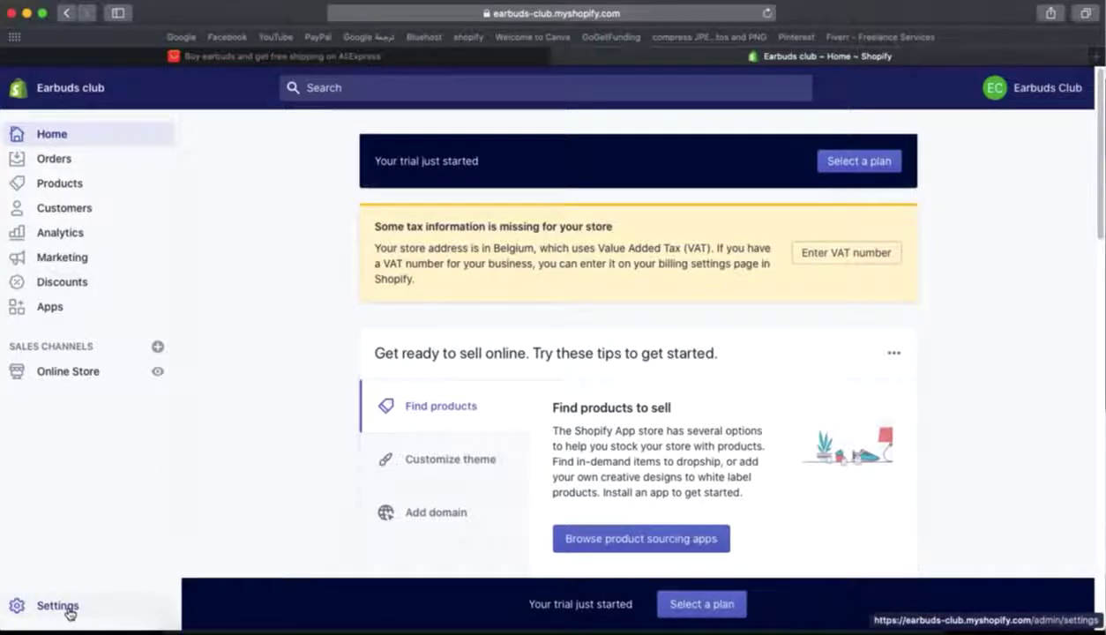
- Open the General store settings and scroll down to the store currency
{"action": "left_click", "coordinate": [68, 610]}
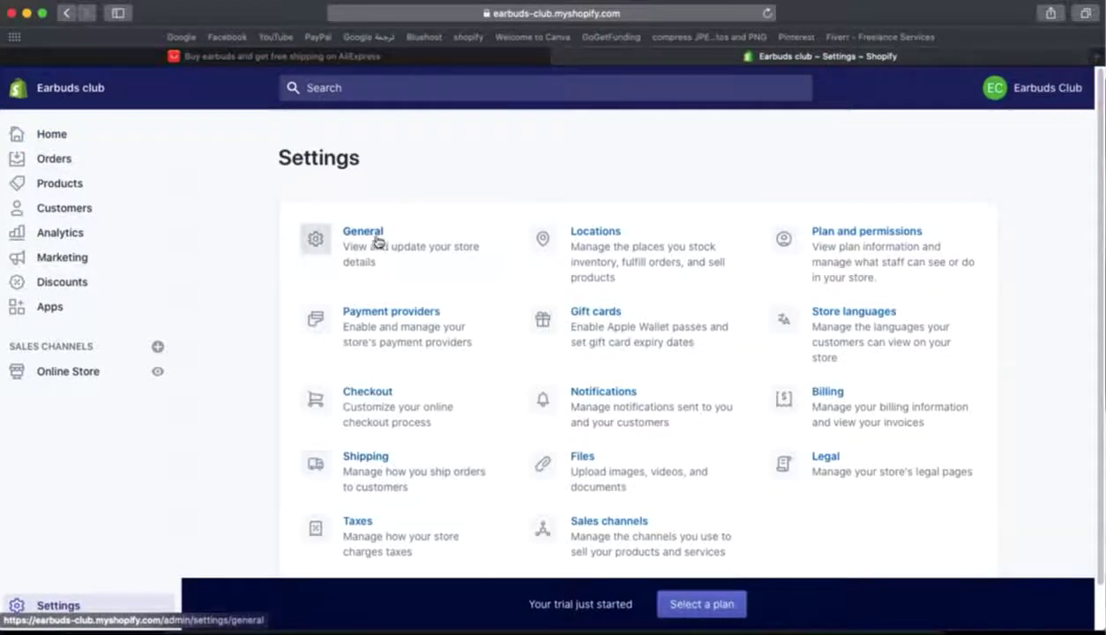
{"action": "left_click", "coordinate": [364, 233]}
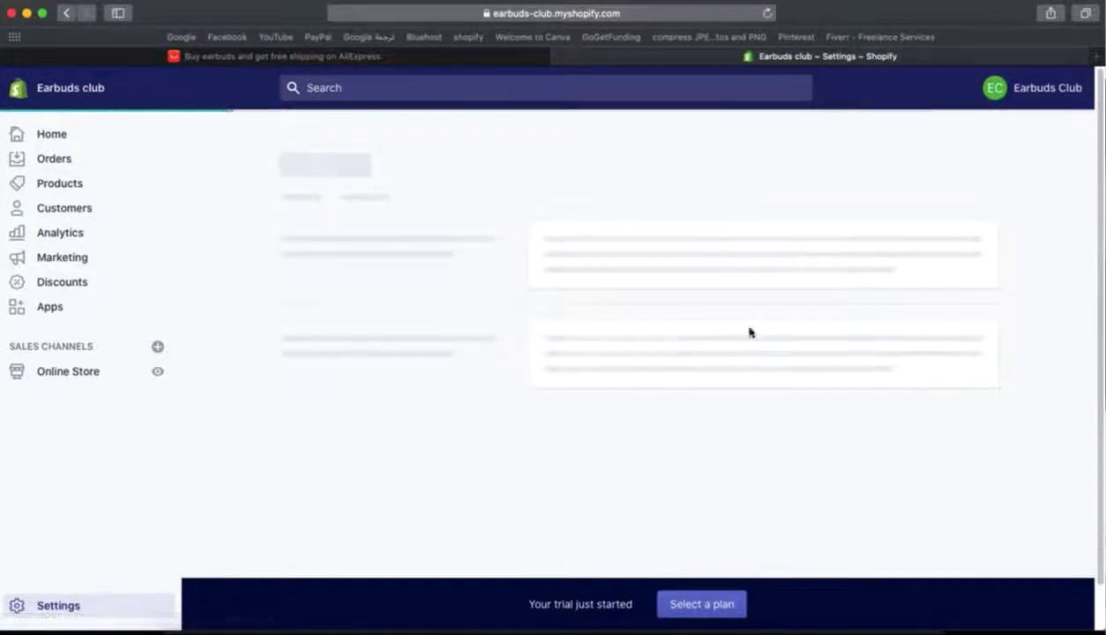
{"action": "scroll", "coordinate": [693, 370], "scroll_direction": "down", "scroll_amount": 5}
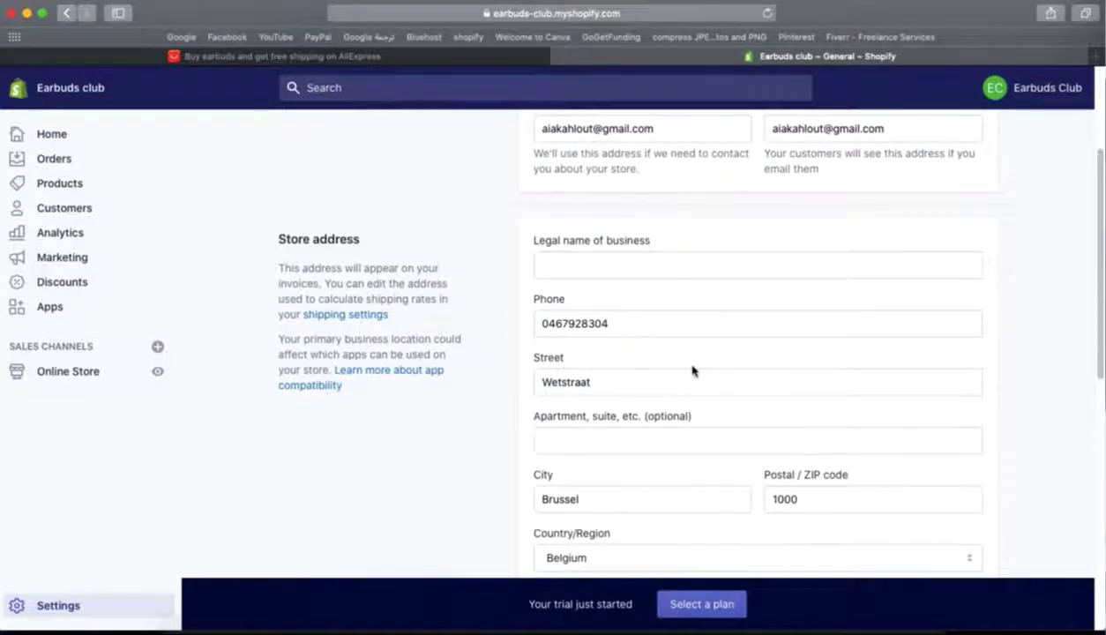
{"action": "scroll", "coordinate": [693, 370], "scroll_direction": "down", "scroll_amount": 2}
{"action": "scroll", "coordinate": [693, 370], "scroll_direction": "down", "scroll_amount": 1}
{"action": "scroll", "coordinate": [693, 366], "scroll_direction": "down", "scroll_amount": 4}
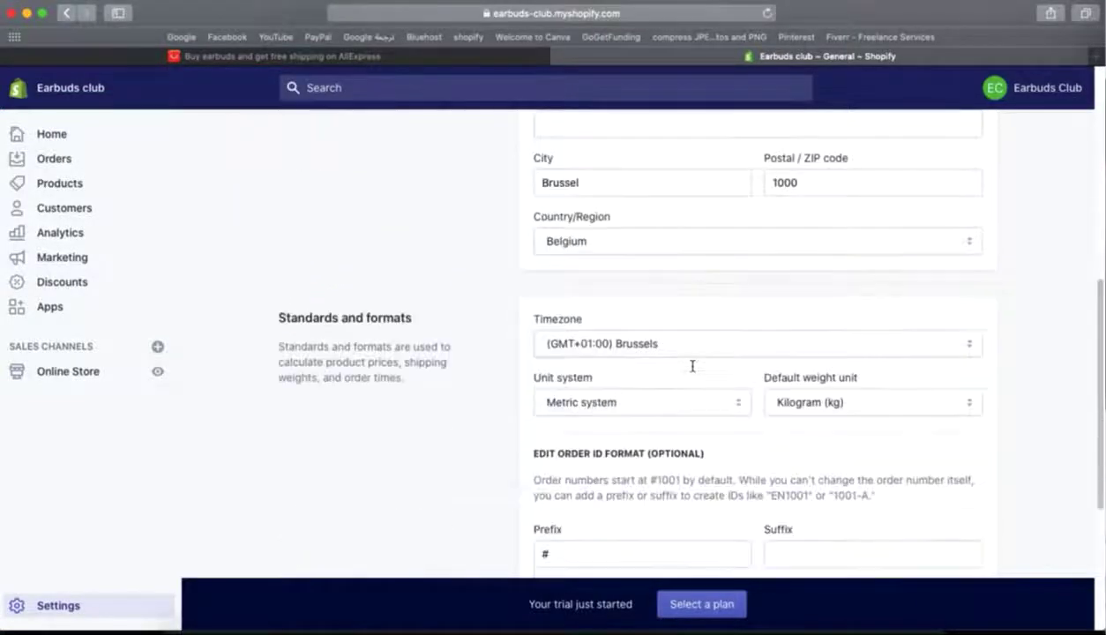
{"action": "scroll", "coordinate": [633, 313], "scroll_direction": "down", "scroll_amount": 1}
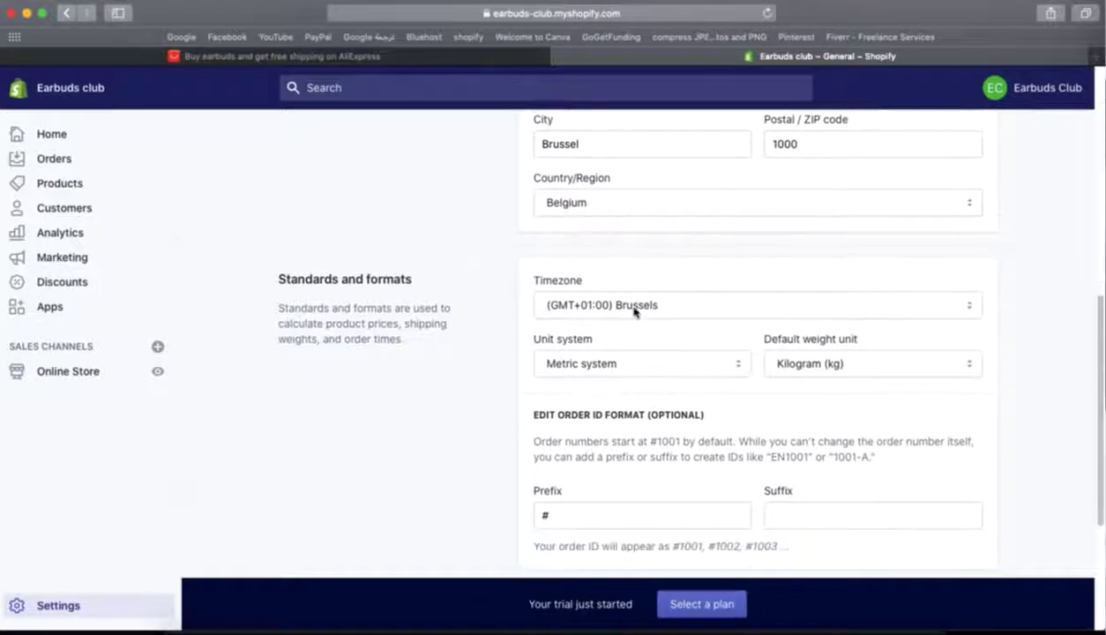
{"action": "scroll", "coordinate": [634, 312], "scroll_direction": "down", "scroll_amount": 5}
{"action": "scroll", "coordinate": [635, 322], "scroll_direction": "down", "scroll_amount": 1}
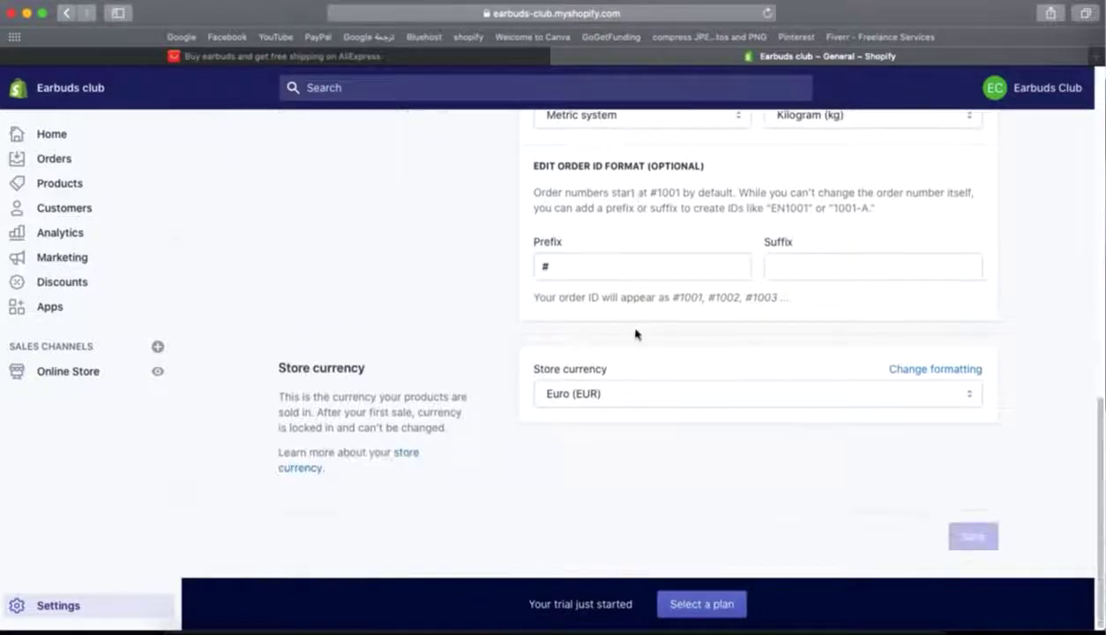
- Change the store currency to US Dollar (USD), save, and return to Settings
{"action": "left_click", "coordinate": [957, 399]}
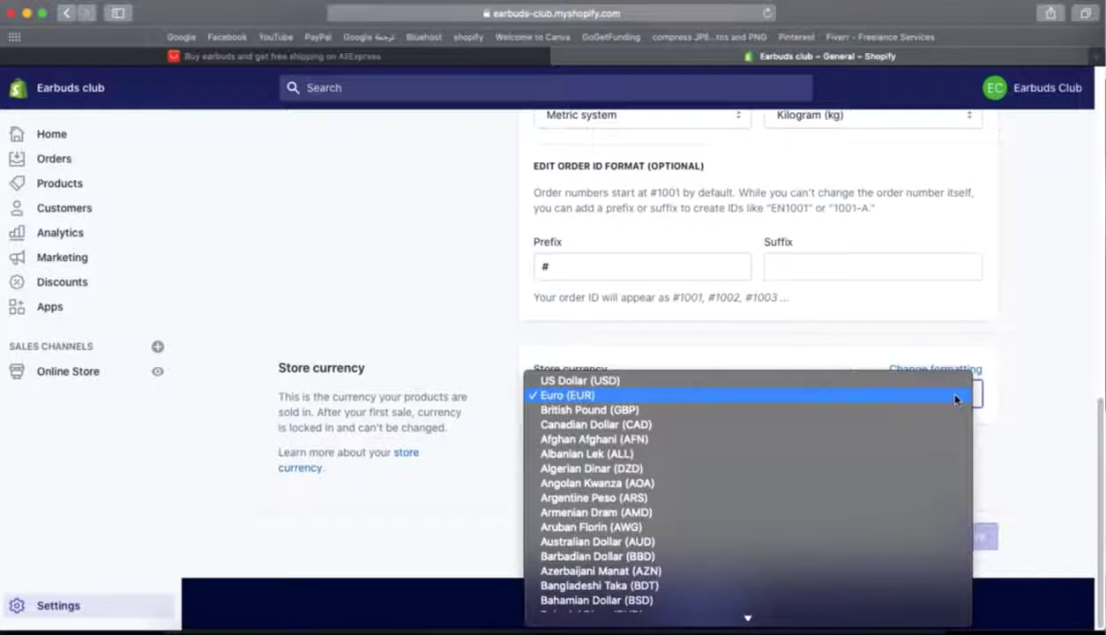
{"action": "left_click", "coordinate": [875, 380]}
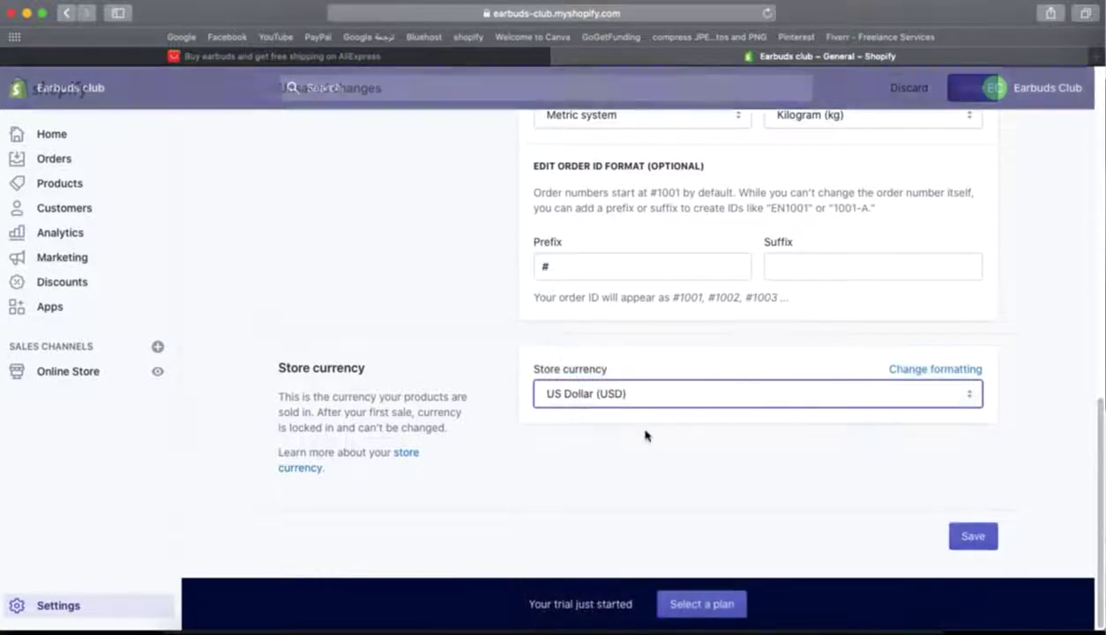
{"action": "left_click", "coordinate": [972, 534]}
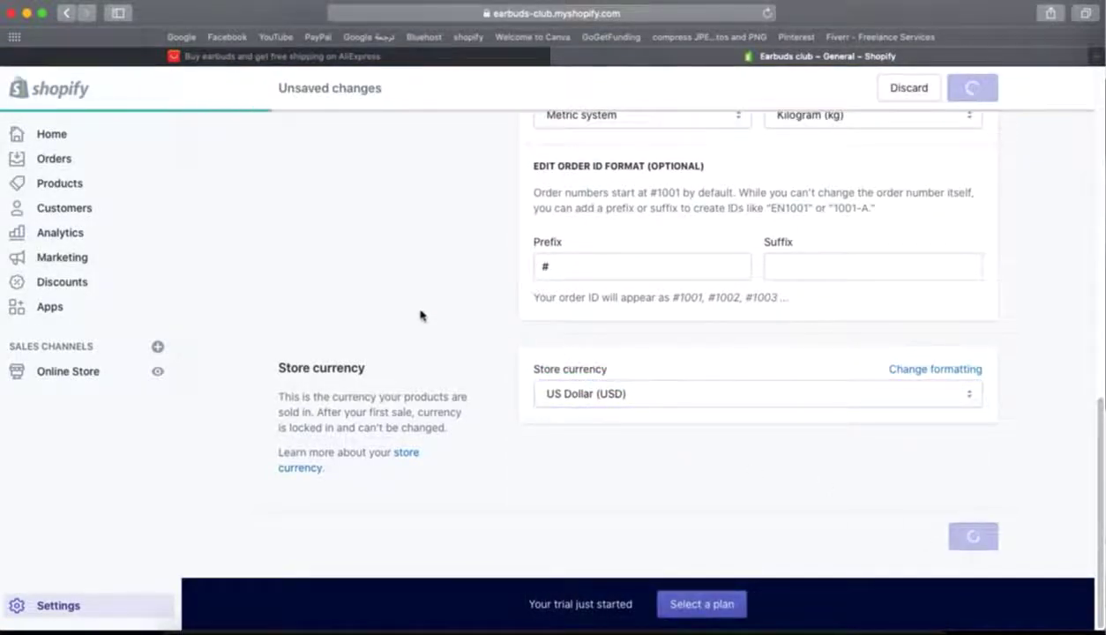
{"action": "scroll", "coordinate": [415, 310], "scroll_direction": "up", "scroll_amount": 15}
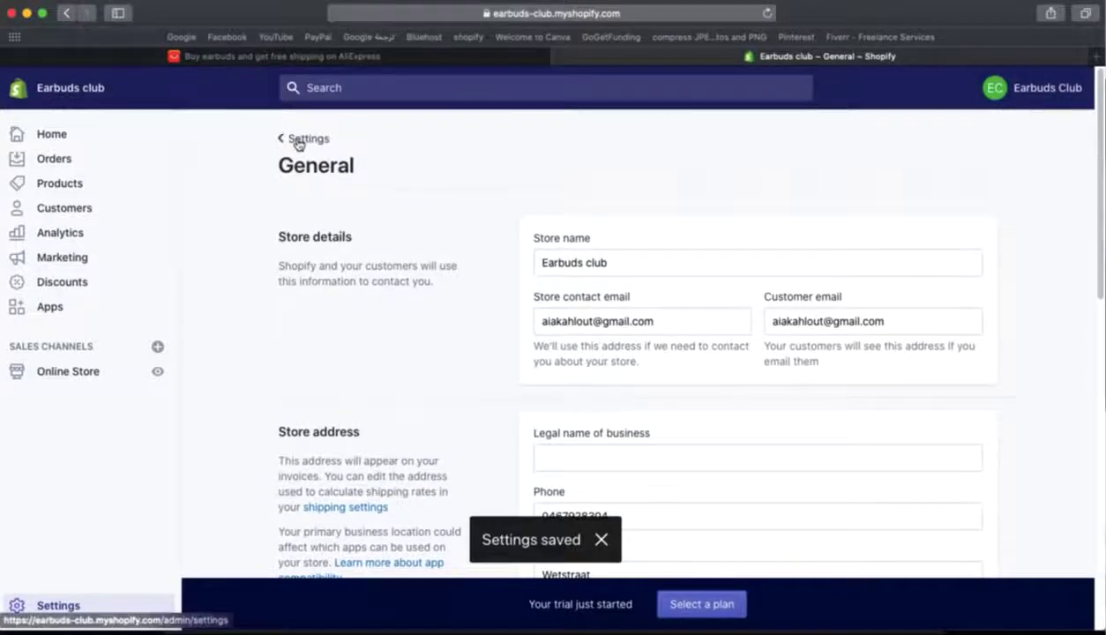
{"action": "left_click", "coordinate": [300, 139]}
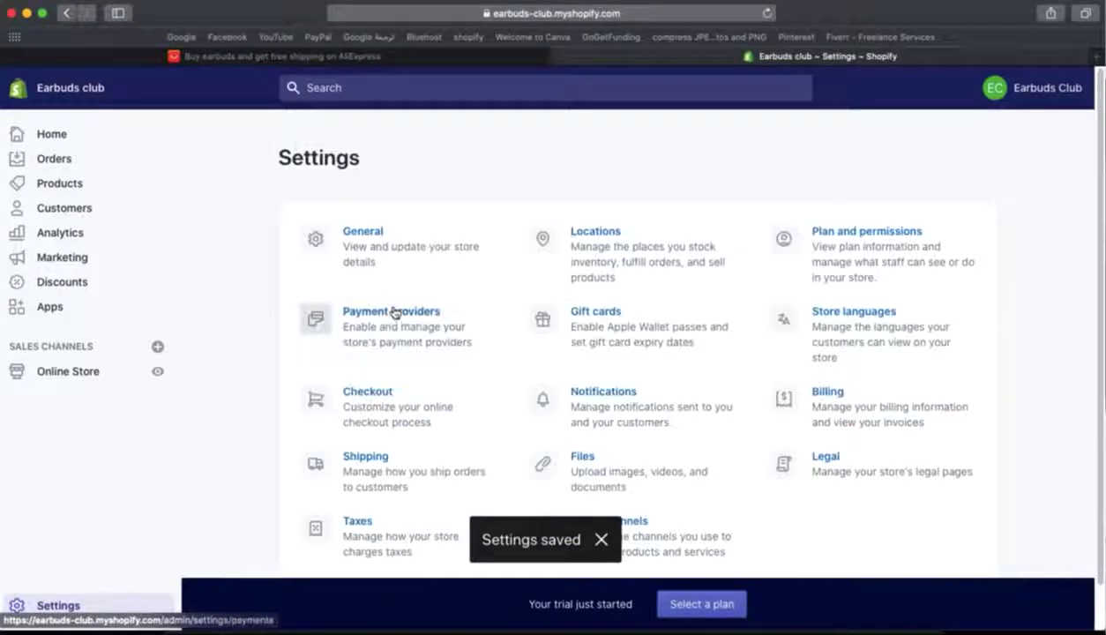
- Review the PayPal Express Checkout setup under Payment providers, then go back to Settings
{"action": "left_click", "coordinate": [391, 313]}
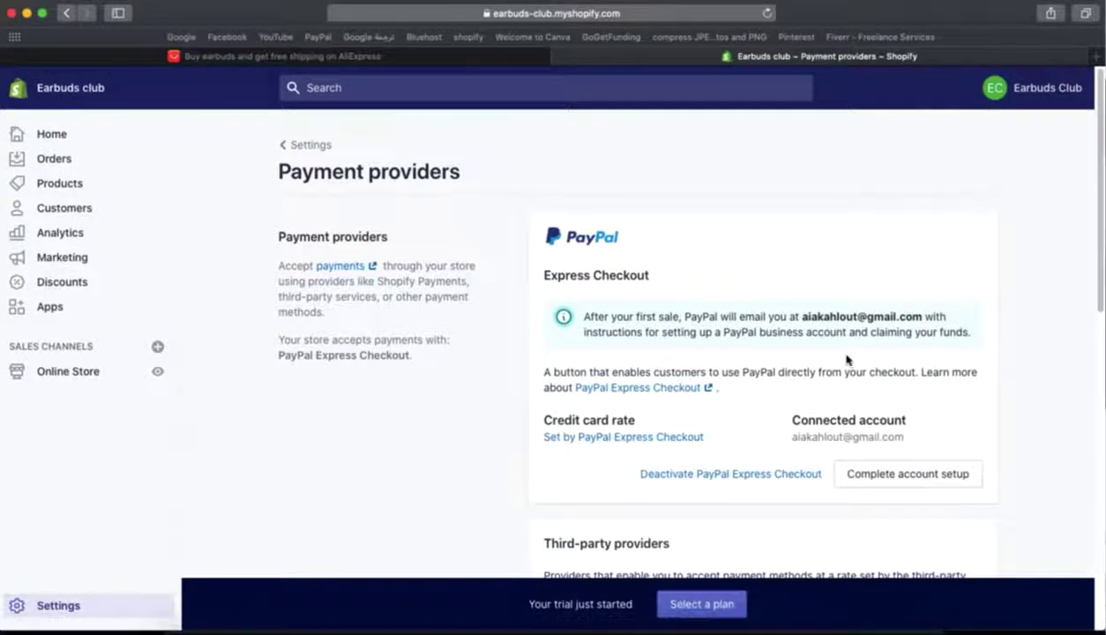
{"action": "scroll", "coordinate": [846, 360], "scroll_direction": "down", "scroll_amount": 5}
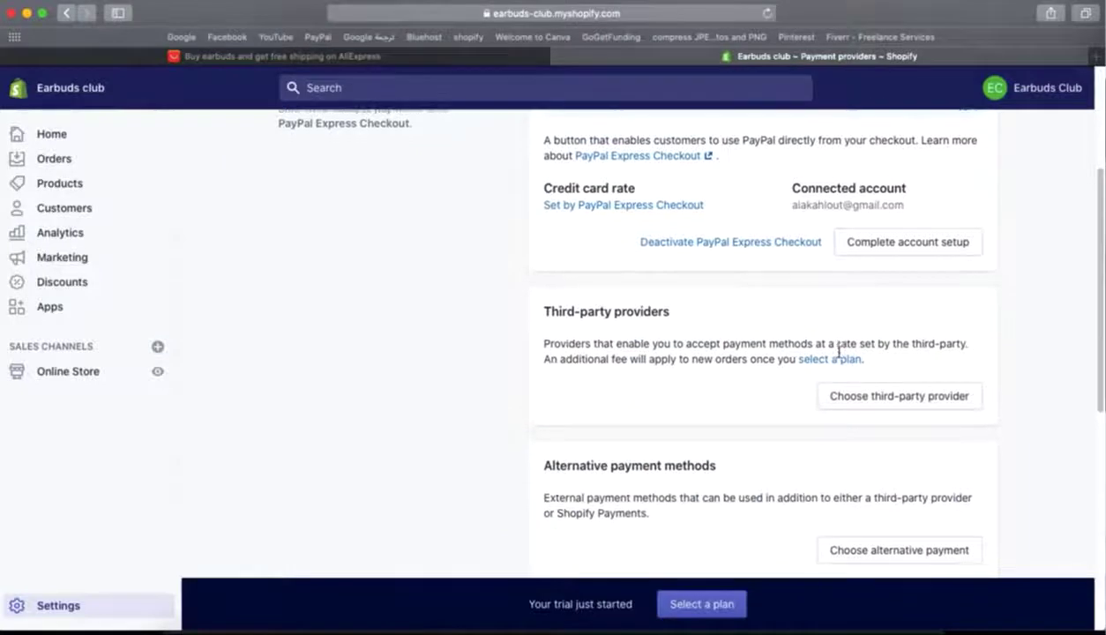
{"action": "key", "text": "super+bracketleft"}
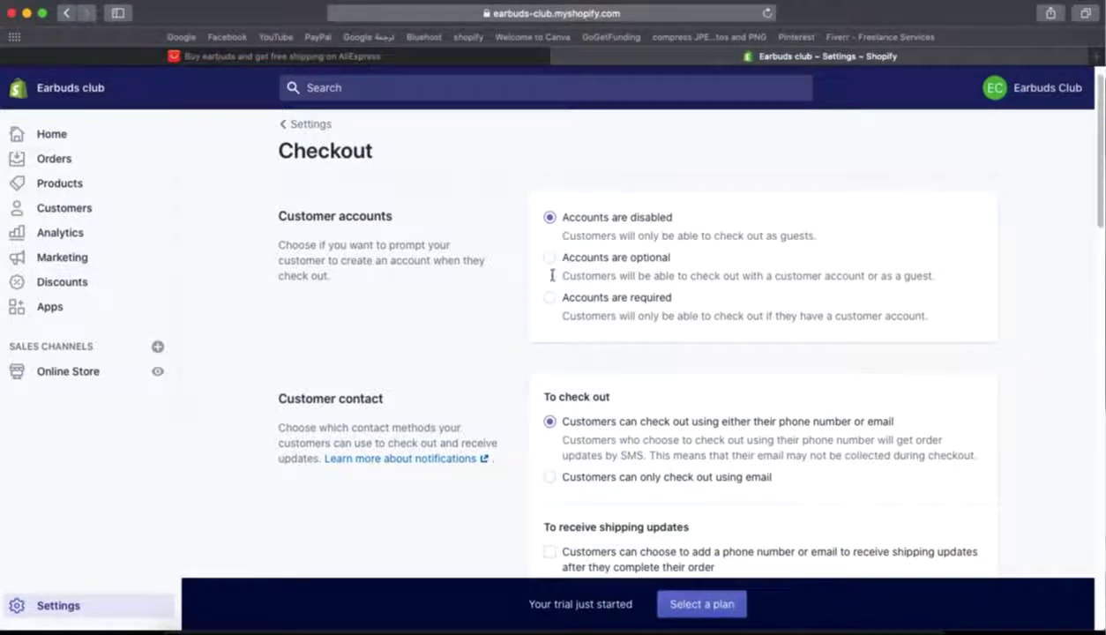
- Make customer accounts optional, require first and last name, and make company name optional
{"action": "left_click", "coordinate": [550, 261]}
{"action": "scroll", "coordinate": [511, 340], "scroll_direction": "down", "scroll_amount": 3}
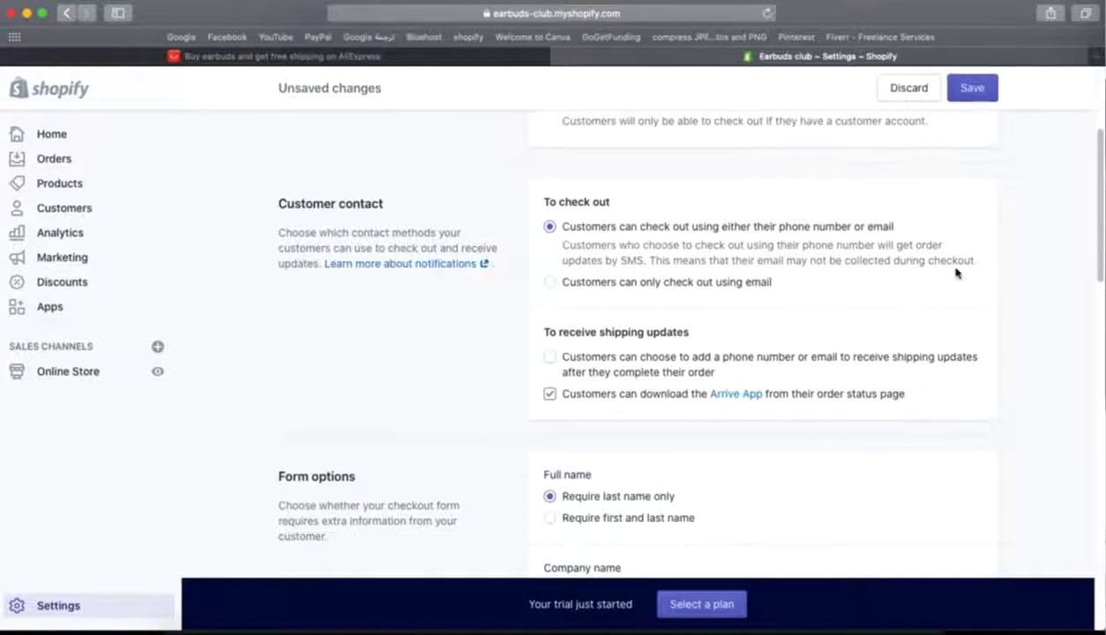
{"action": "scroll", "coordinate": [1027, 348], "scroll_direction": "down", "scroll_amount": 7}
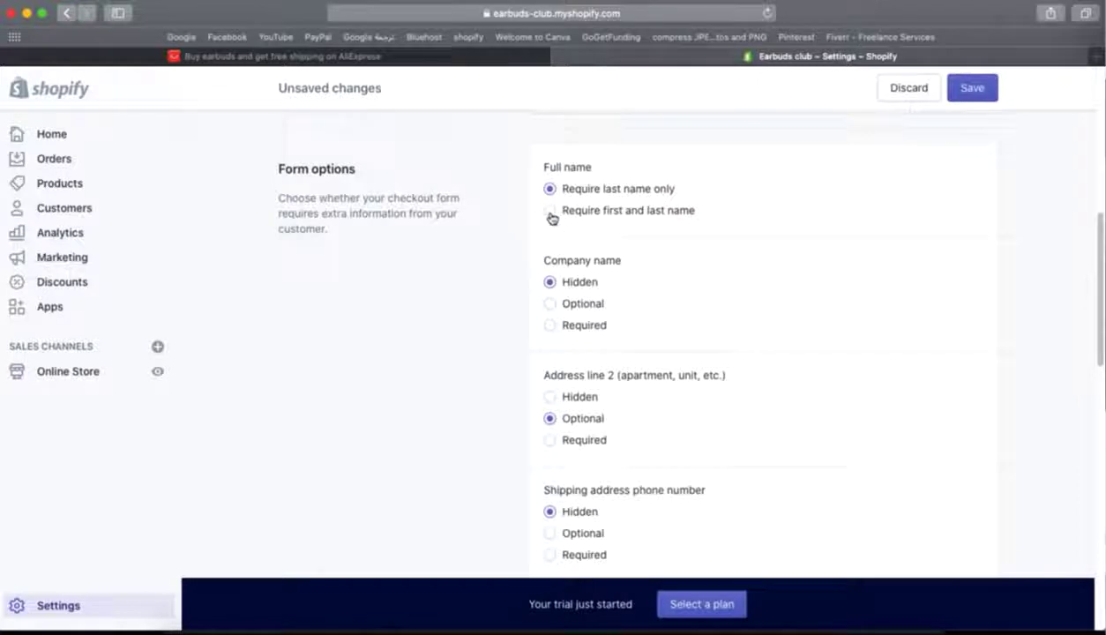
{"action": "left_click", "coordinate": [550, 212]}
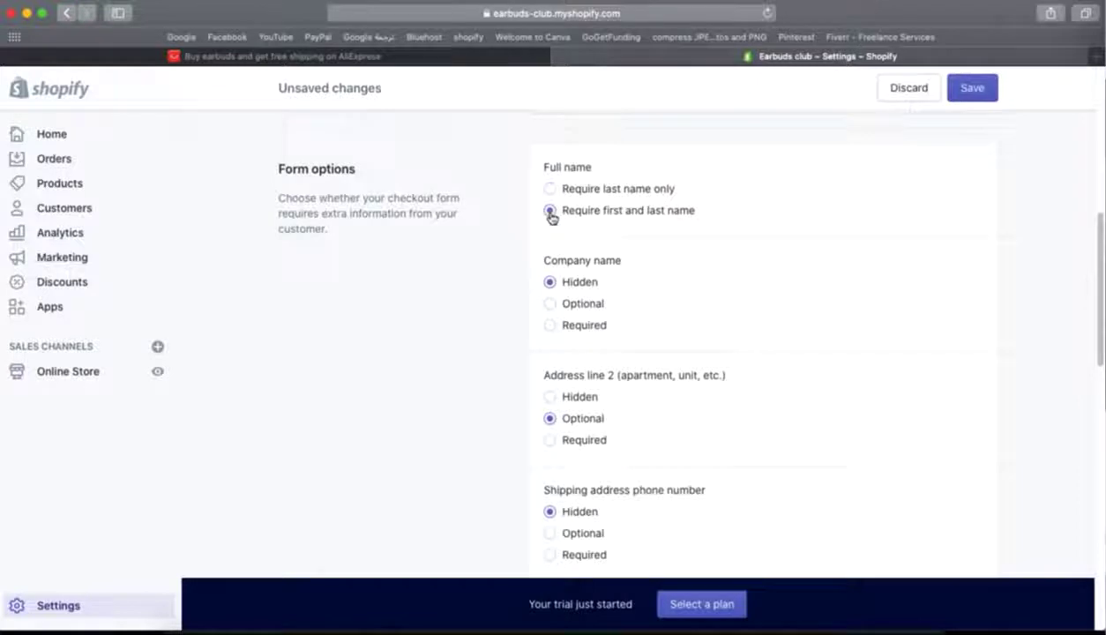
{"action": "left_click", "coordinate": [550, 304]}
- Review the remaining checkout options and save the checkout settings
{"action": "scroll", "coordinate": [551, 307], "scroll_direction": "down", "scroll_amount": 1}
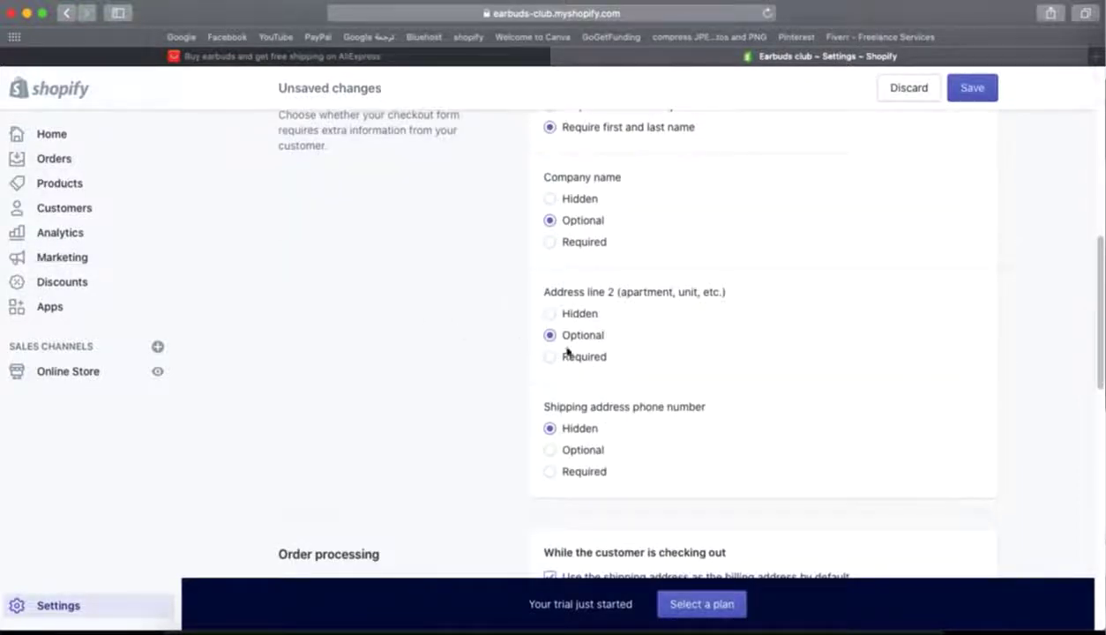
{"action": "scroll", "coordinate": [589, 343], "scroll_direction": "down", "scroll_amount": 2}
{"action": "scroll", "coordinate": [588, 343], "scroll_direction": "down", "scroll_amount": 10}
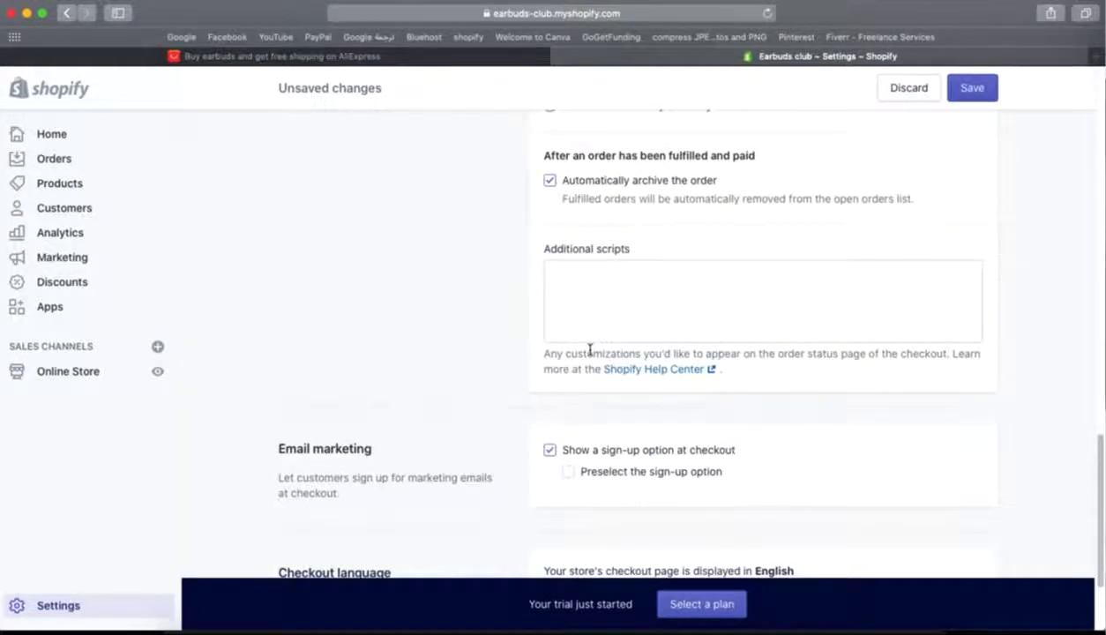
{"action": "scroll", "coordinate": [589, 351], "scroll_direction": "down", "scroll_amount": 3}
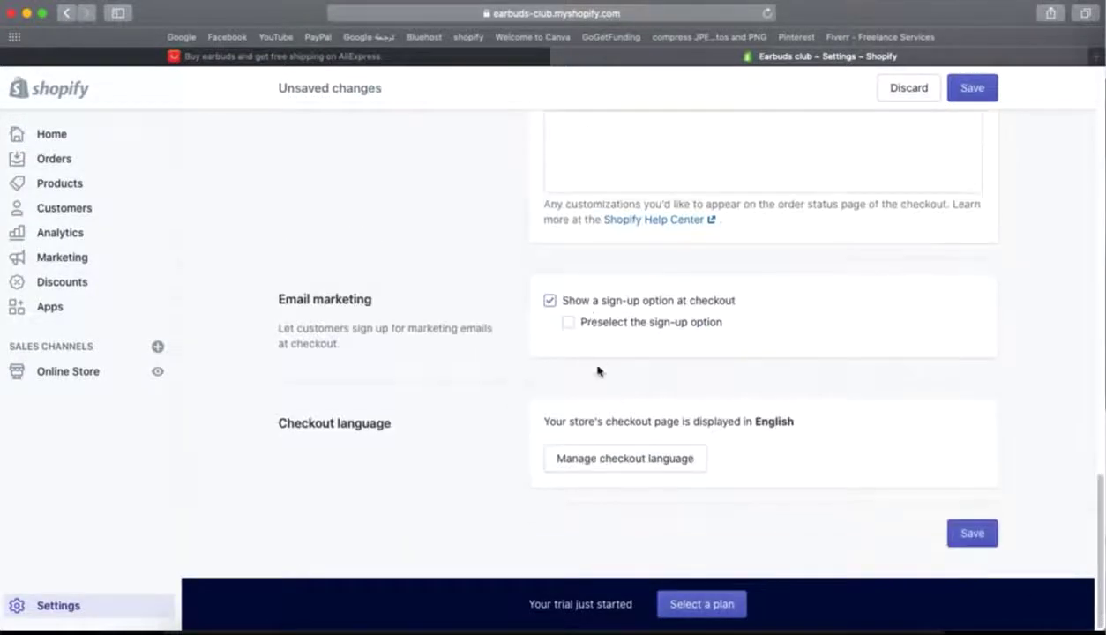
{"action": "scroll", "coordinate": [597, 371], "scroll_direction": "up", "scroll_amount": 20}
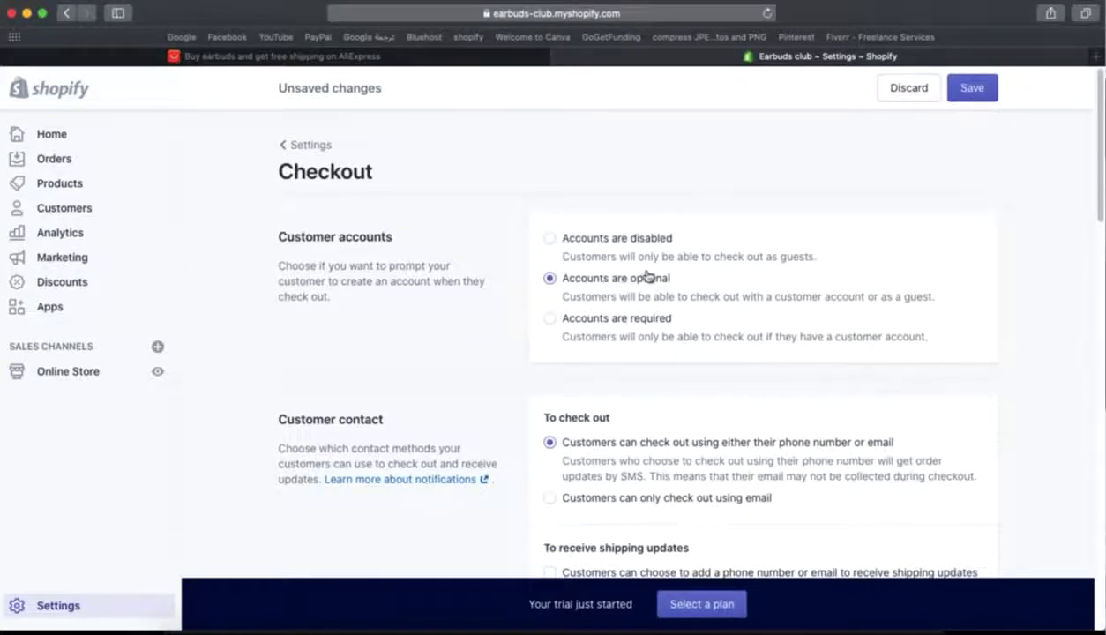
{"action": "scroll", "coordinate": [654, 279], "scroll_direction": "down", "scroll_amount": 3}
{"action": "scroll", "coordinate": [1022, 314], "scroll_direction": "down", "scroll_amount": 5}
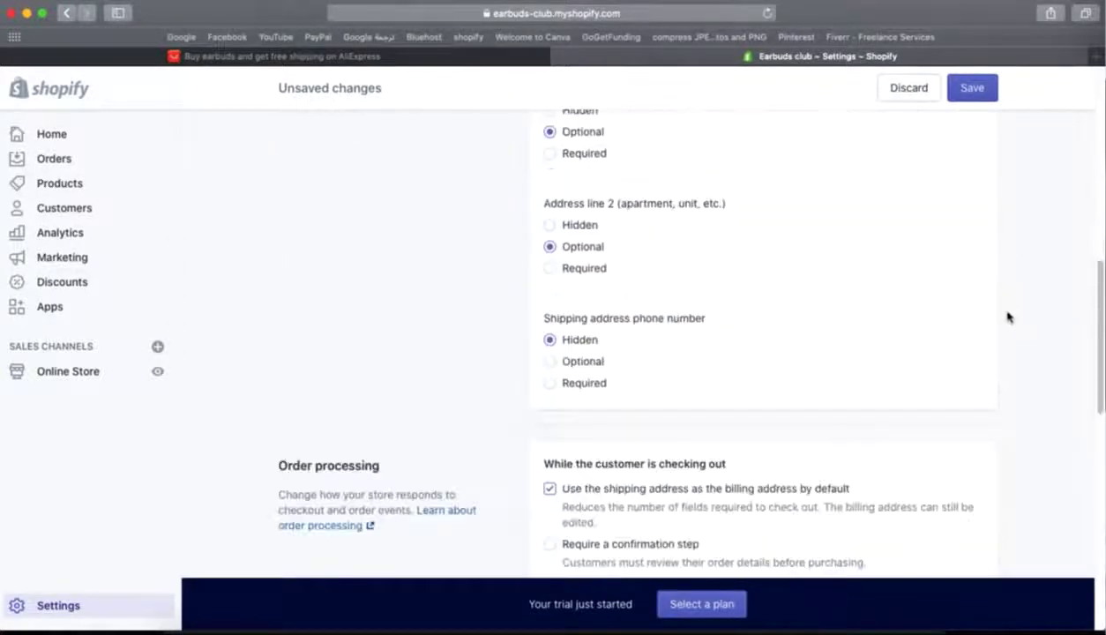
{"action": "scroll", "coordinate": [1014, 315], "scroll_direction": "up", "scroll_amount": 4}
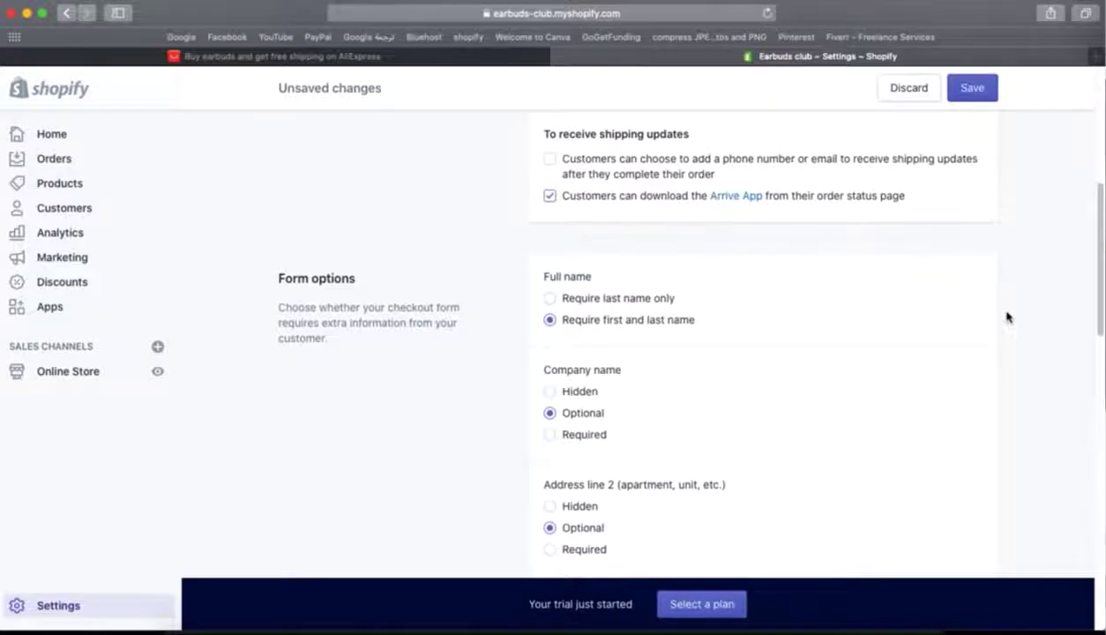
{"action": "scroll", "coordinate": [1014, 365], "scroll_direction": "up", "scroll_amount": 1}
{"action": "scroll", "coordinate": [1015, 365], "scroll_direction": "up", "scroll_amount": 2}
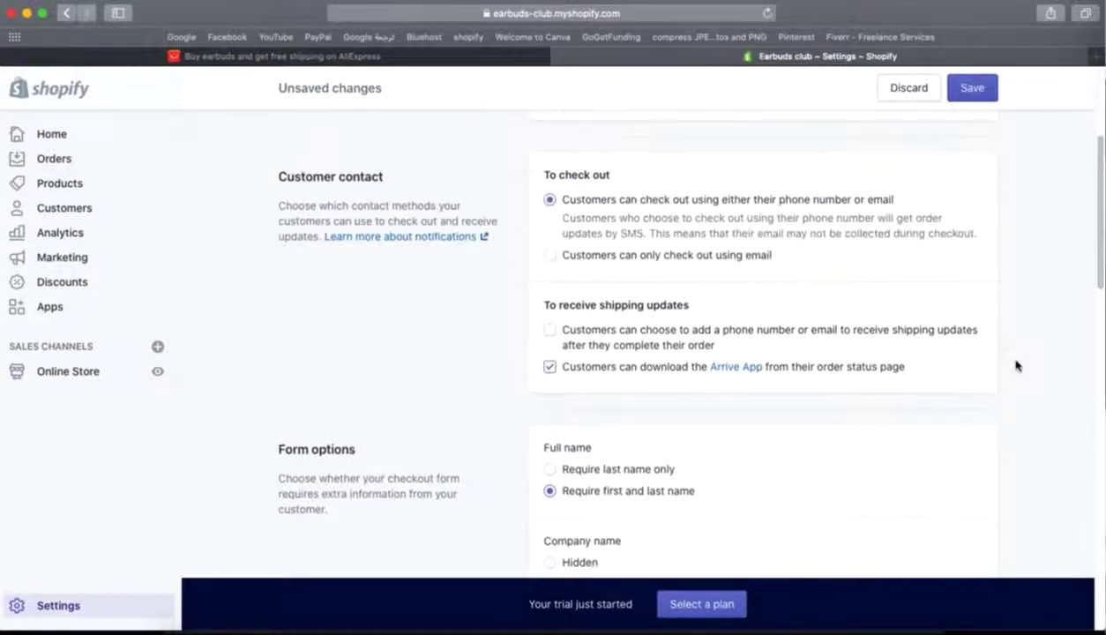
{"action": "scroll", "coordinate": [1014, 363], "scroll_direction": "down", "scroll_amount": 5}
{"action": "scroll", "coordinate": [711, 242], "scroll_direction": "up", "scroll_amount": 3}
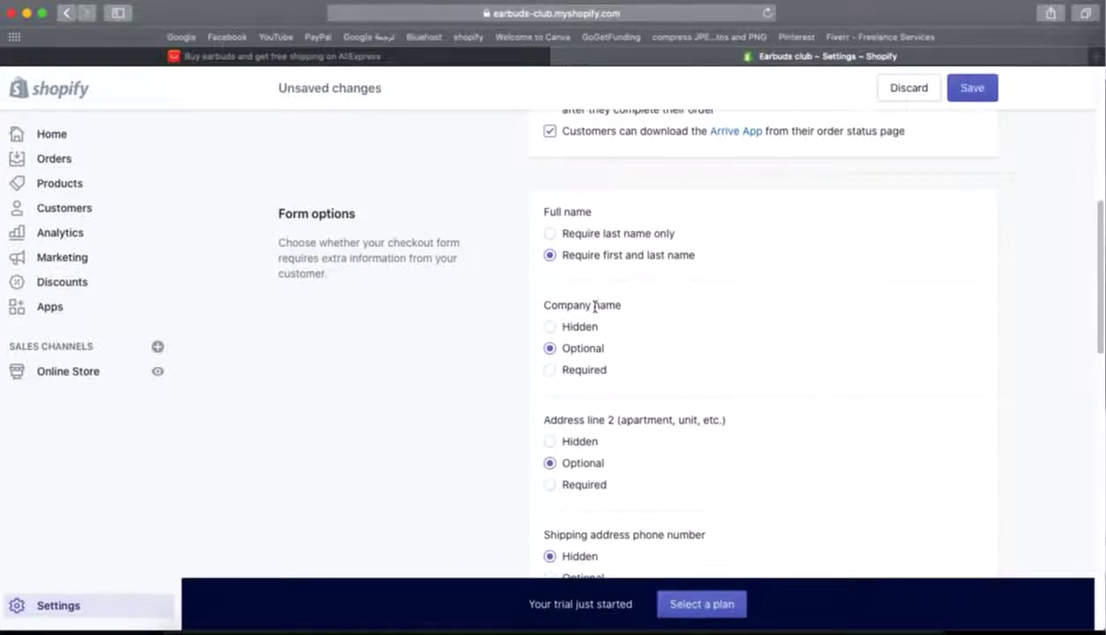
{"action": "left_click_drag", "start_coordinate": [622, 306], "coordinate": [543, 311]}
{"action": "scroll", "coordinate": [691, 340], "scroll_direction": "down", "scroll_amount": 3}
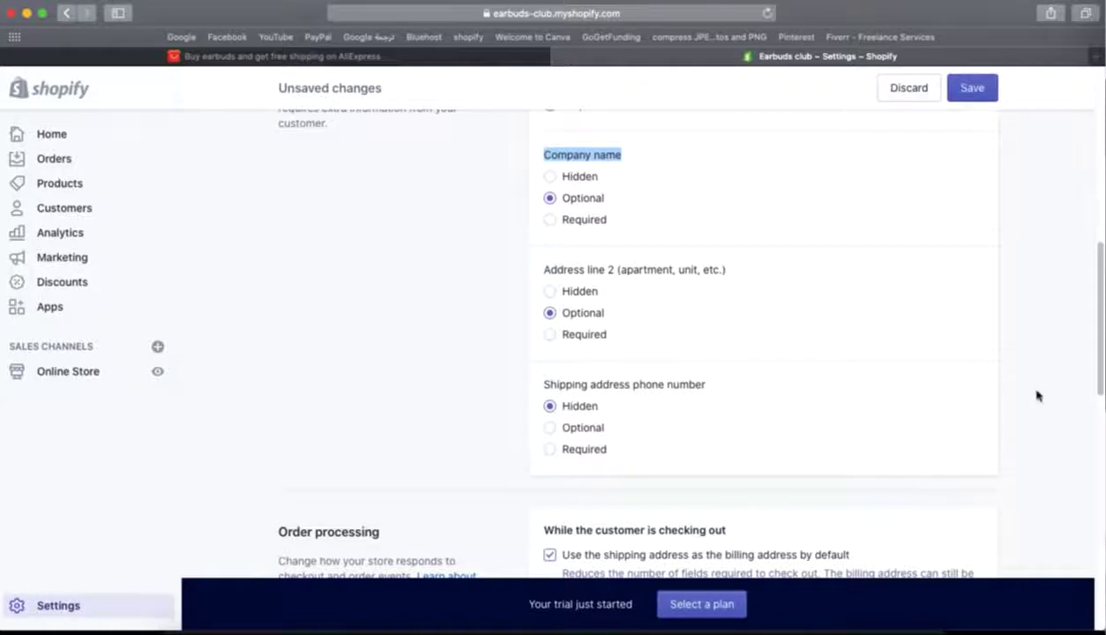
{"action": "scroll", "coordinate": [1034, 392], "scroll_direction": "up", "scroll_amount": 5}
{"action": "scroll", "coordinate": [1037, 395], "scroll_direction": "up", "scroll_amount": 2}
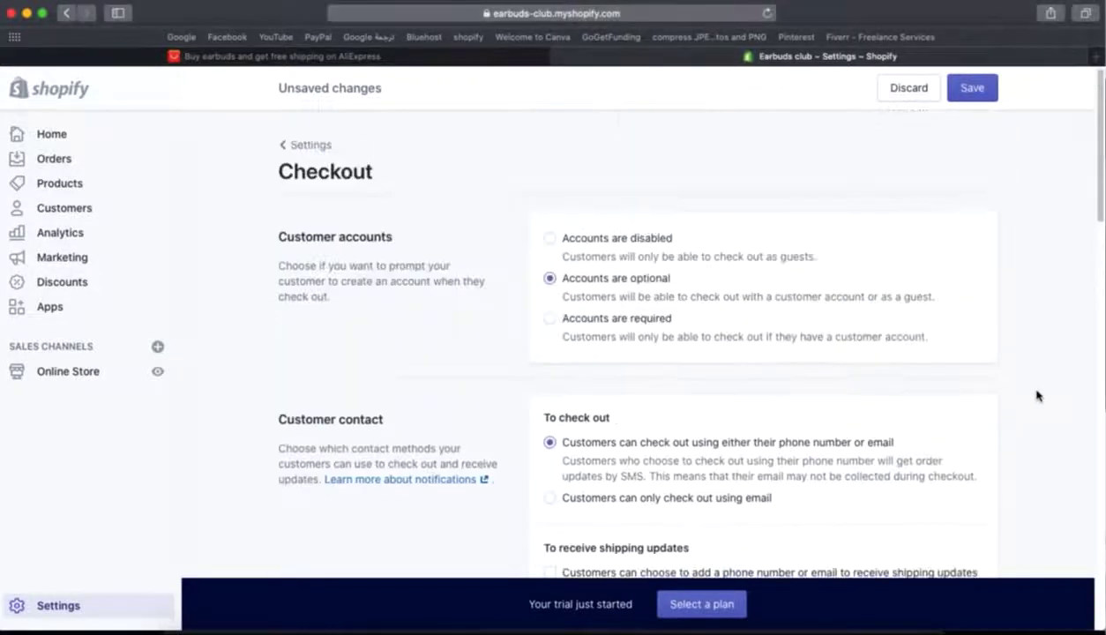
{"action": "left_click", "coordinate": [973, 99]}
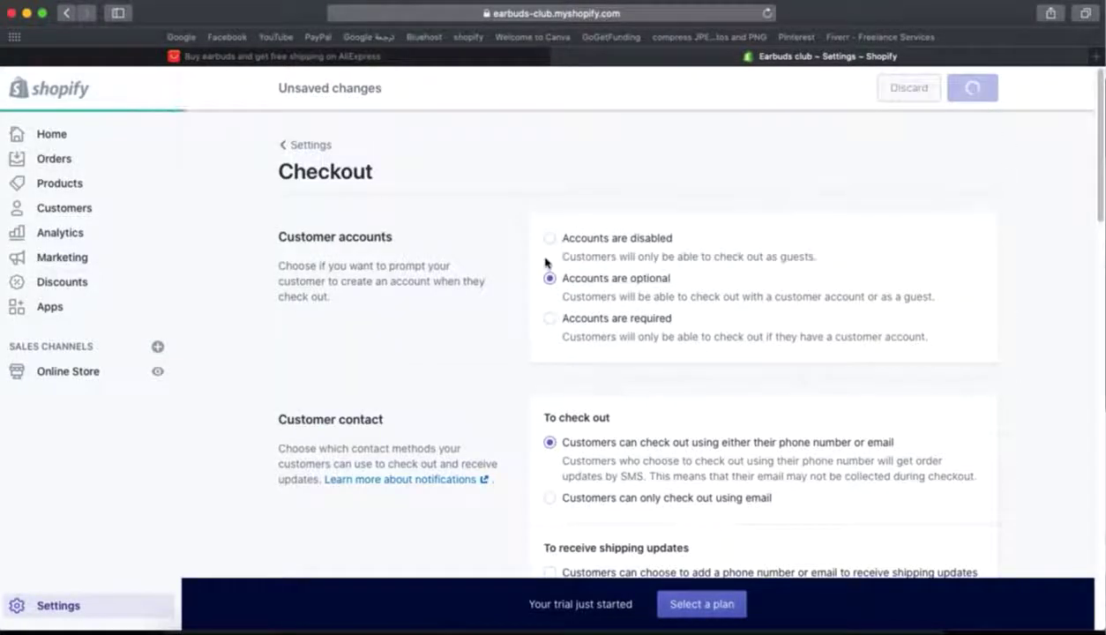
- From Settings, go to Shipping and begin a new custom shipping profile
{"action": "left_click", "coordinate": [300, 147]}
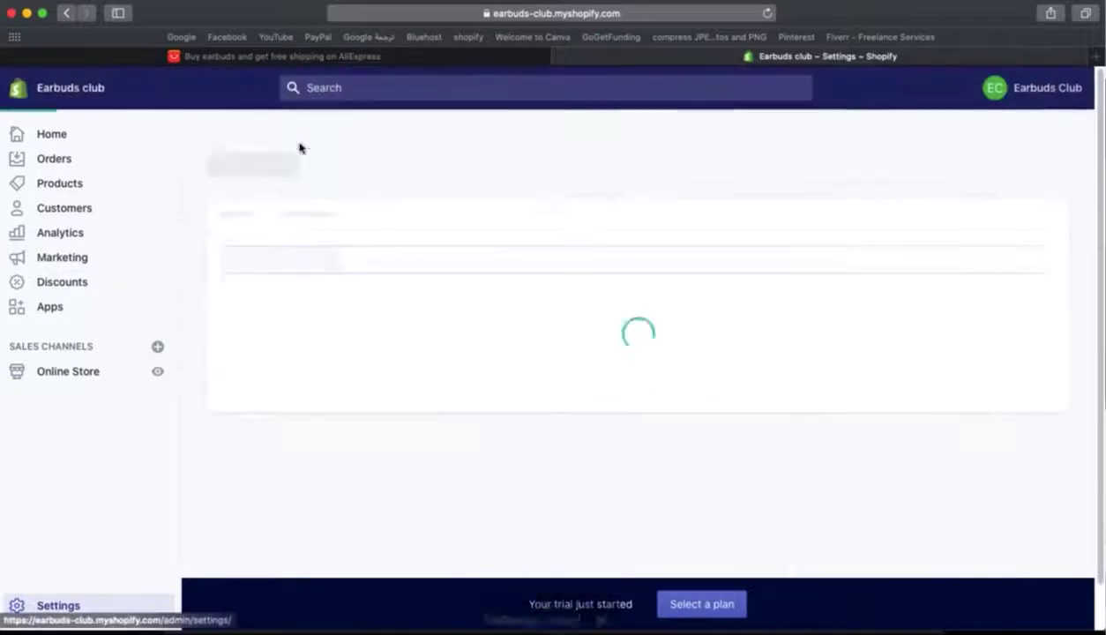
{"action": "scroll", "coordinate": [389, 413], "scroll_direction": "down", "scroll_amount": 1}
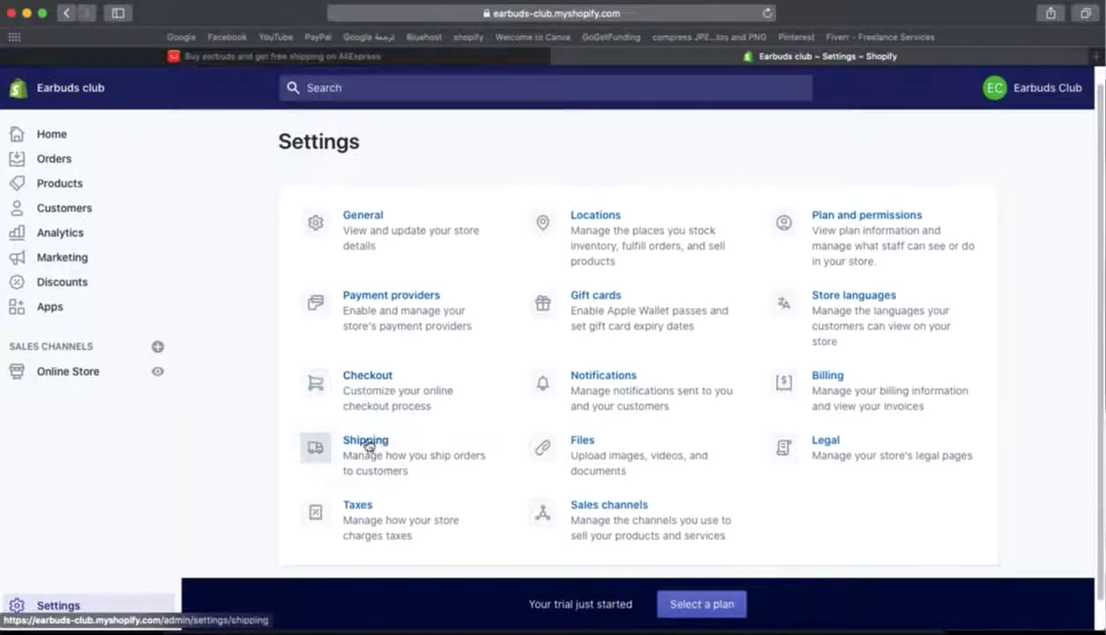
{"action": "left_click", "coordinate": [367, 443]}
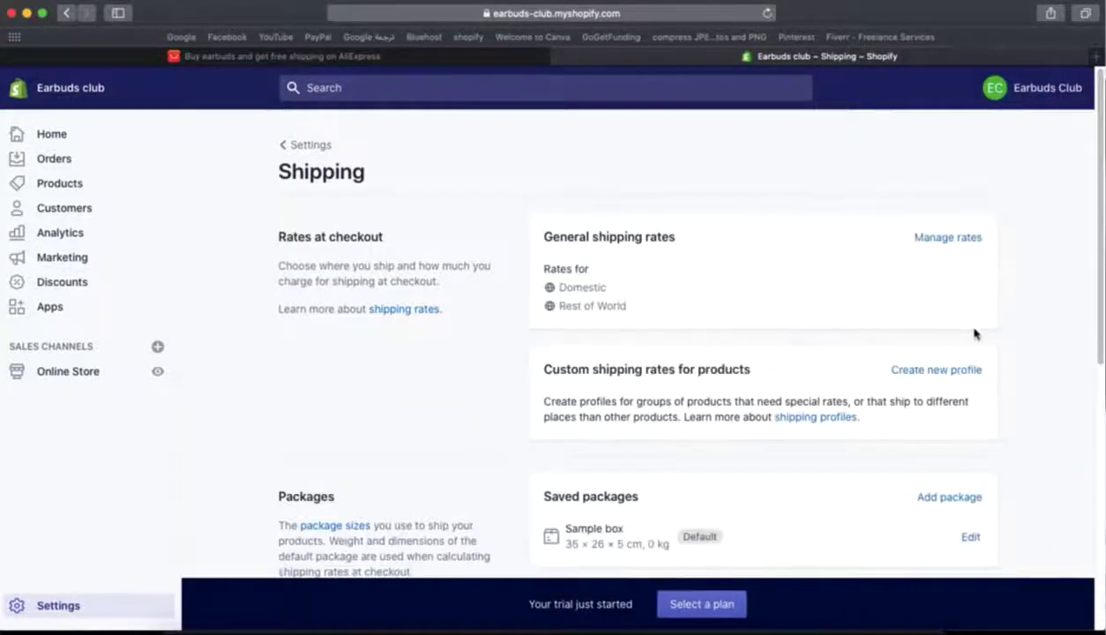
{"action": "scroll", "coordinate": [974, 334], "scroll_direction": "down", "scroll_amount": 3}
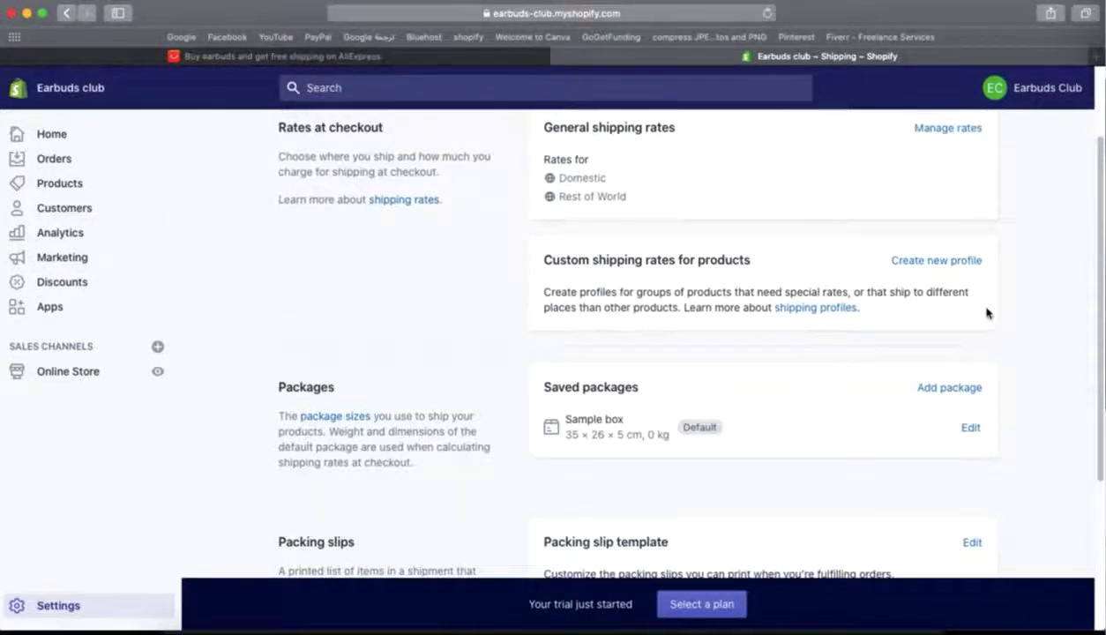
{"action": "scroll", "coordinate": [985, 317], "scroll_direction": "down", "scroll_amount": 2}
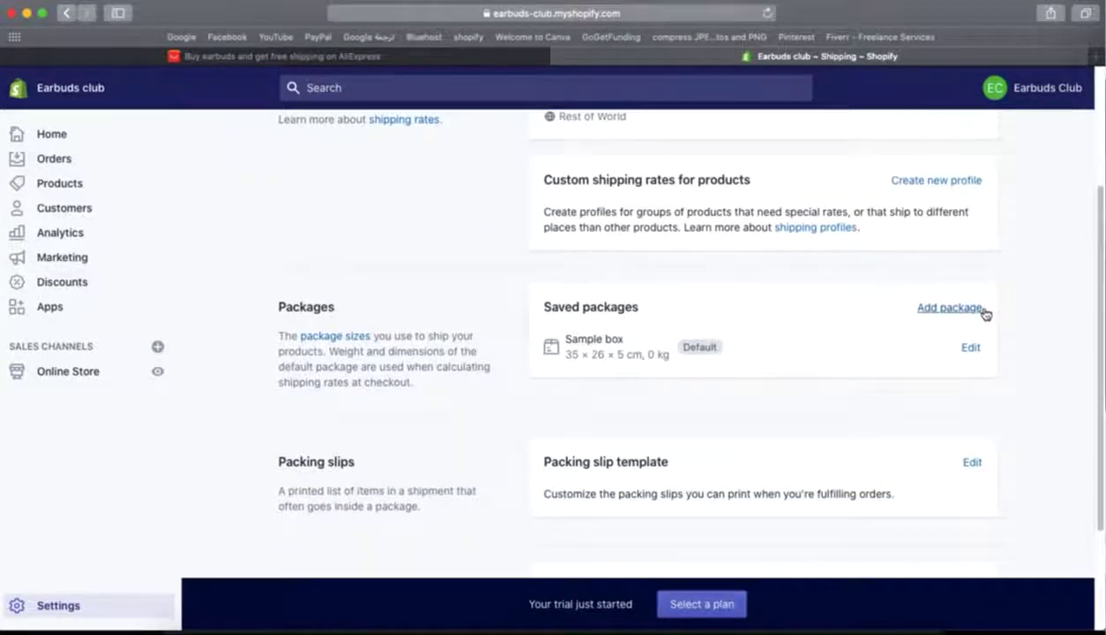
{"action": "scroll", "coordinate": [1027, 366], "scroll_direction": "up", "scroll_amount": 5}
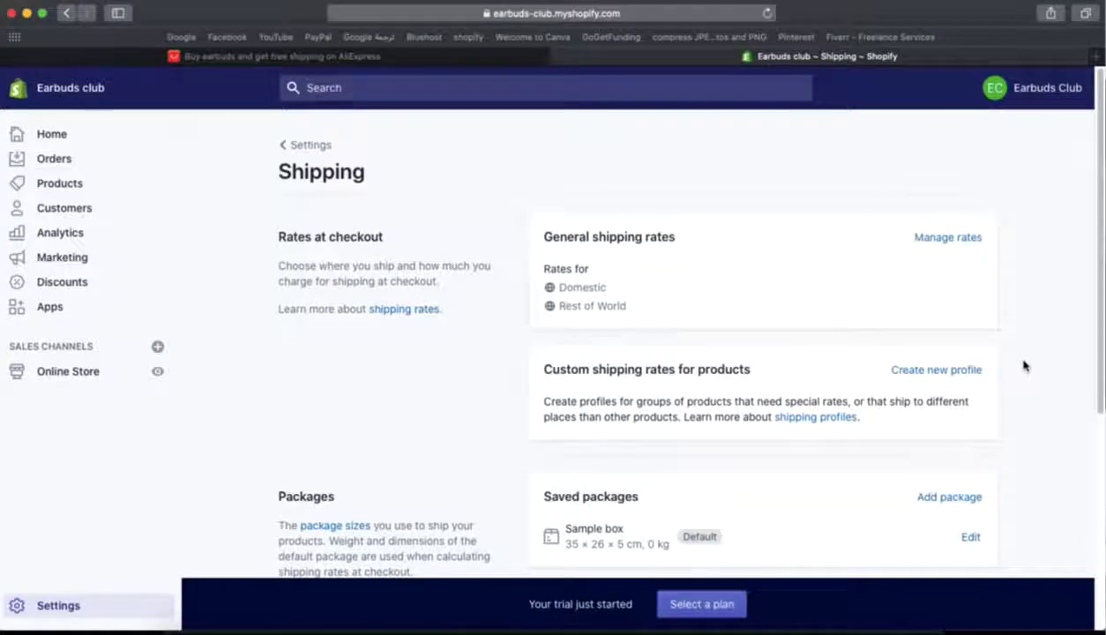
{"action": "left_click", "coordinate": [914, 372]}
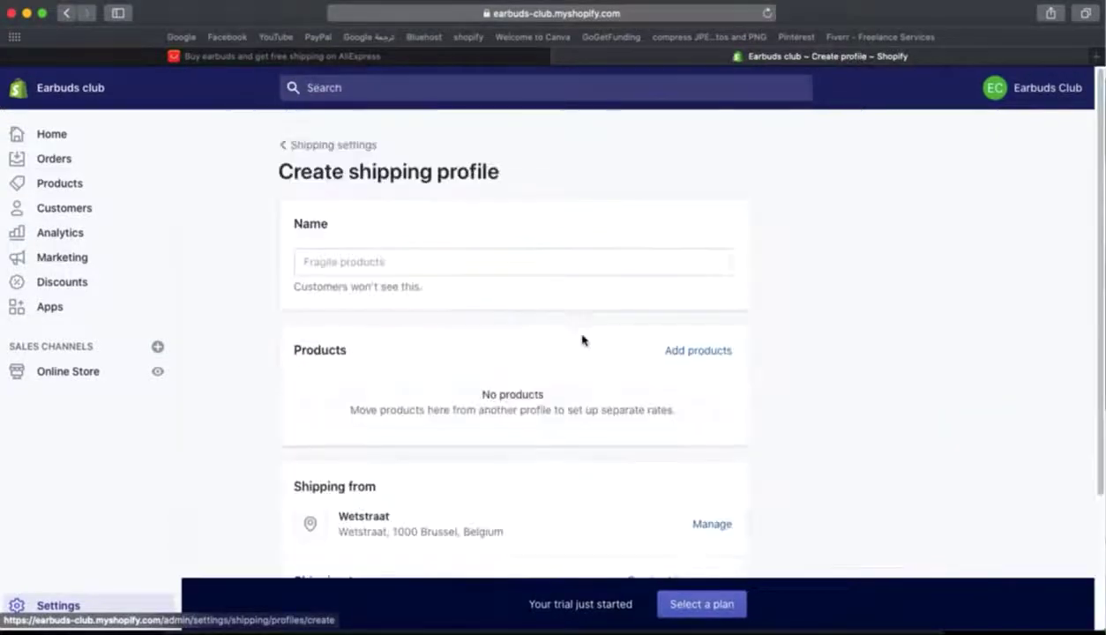
- Discard the half-filled form and start a new zone named 'Drop Shipping'
{"action": "left_click", "coordinate": [344, 265]}
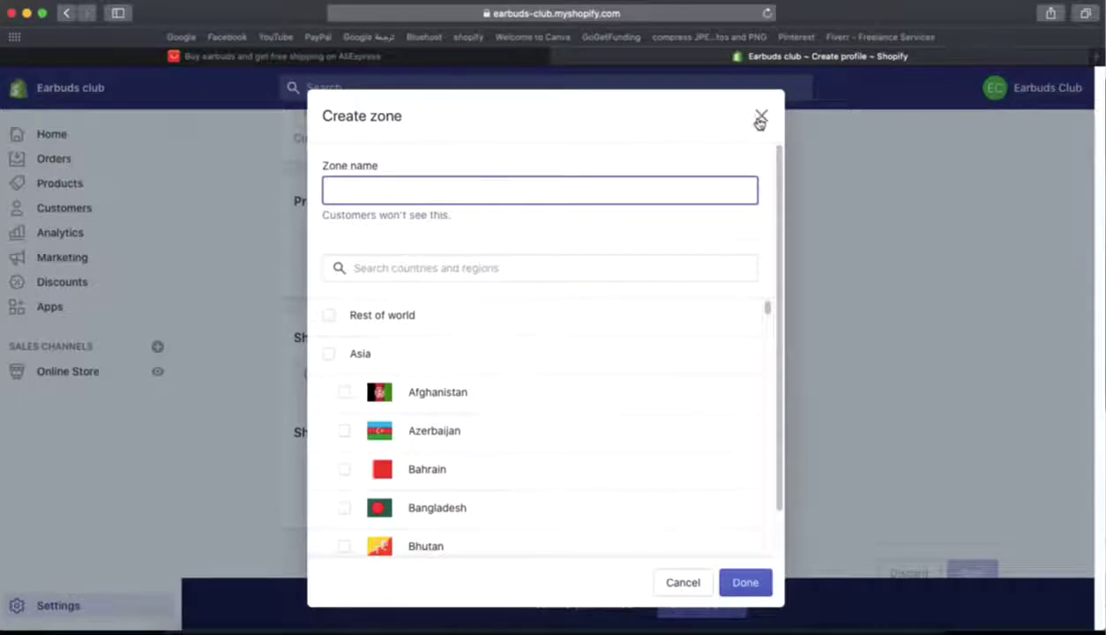
{"action": "left_click", "coordinate": [759, 121]}
{"action": "left_click", "coordinate": [679, 432]}
{"action": "type", "text": "Drop "}
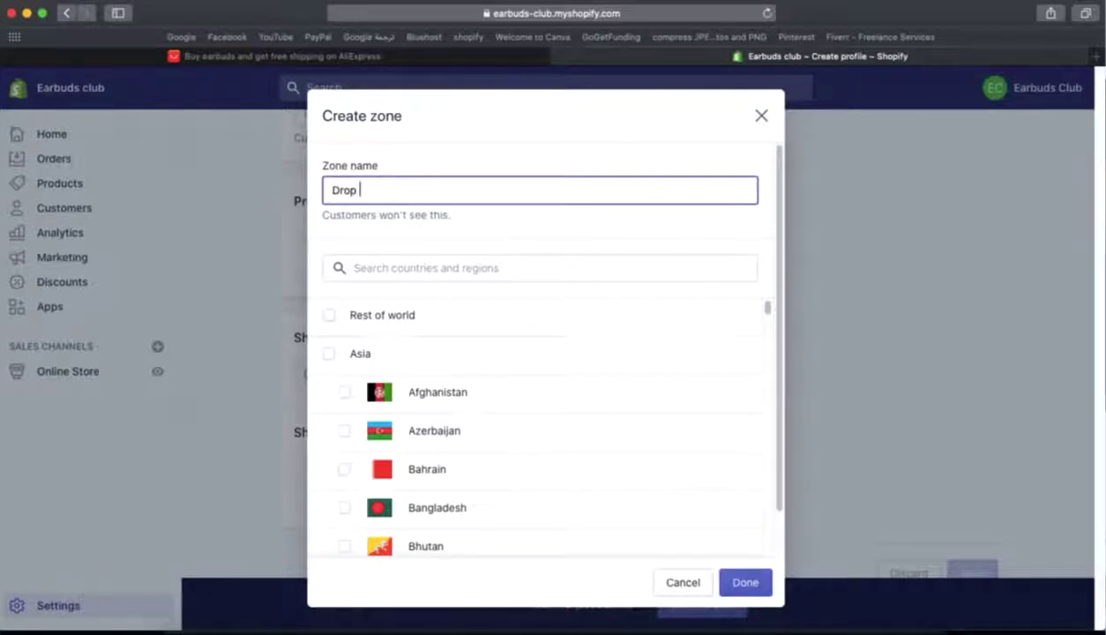
{"action": "type", "text": "Shipping"}
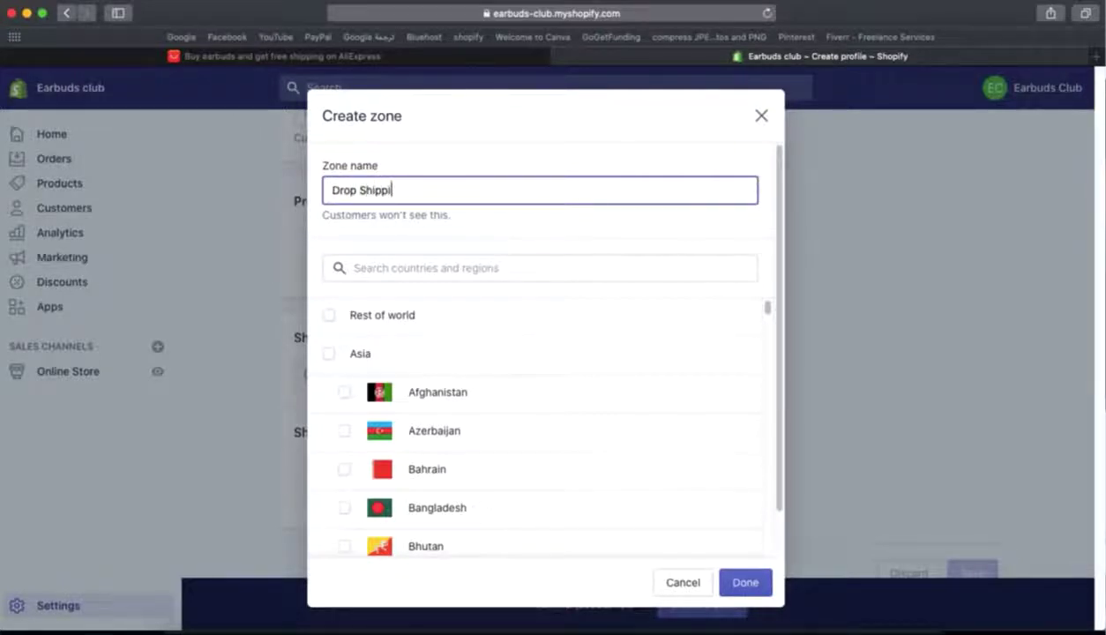
- Add United Kingdom, United States, Canada and Australia to the zone and finish it
{"action": "left_click", "coordinate": [400, 268]}
{"action": "type", "text": "un"}
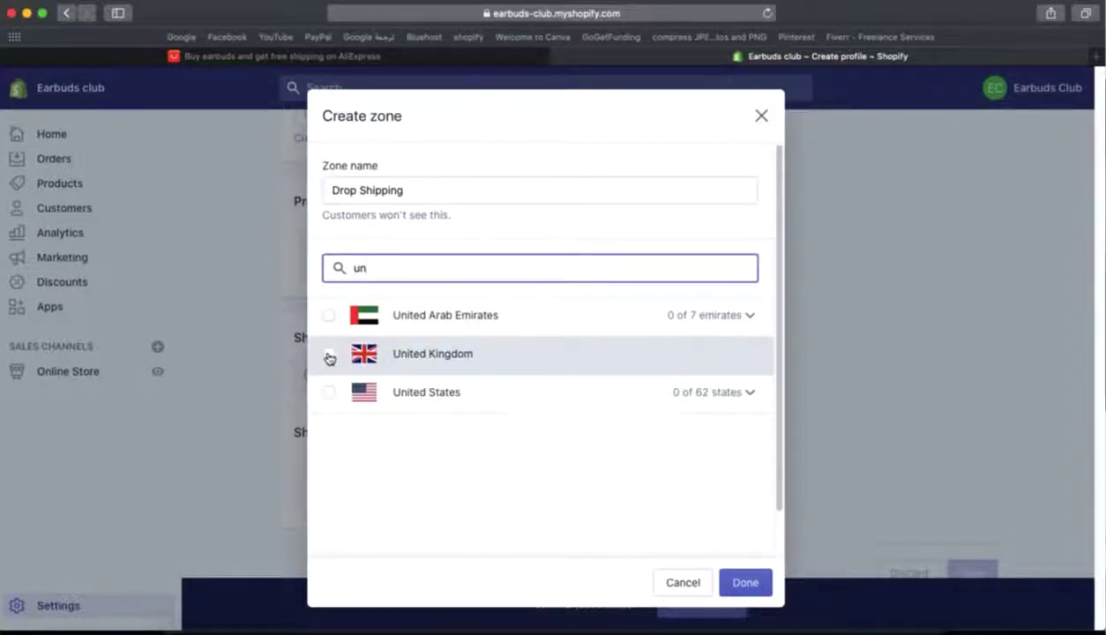
{"action": "left_click", "coordinate": [329, 355]}
{"action": "left_click", "coordinate": [330, 392]}
{"action": "double_click", "coordinate": [397, 266]}
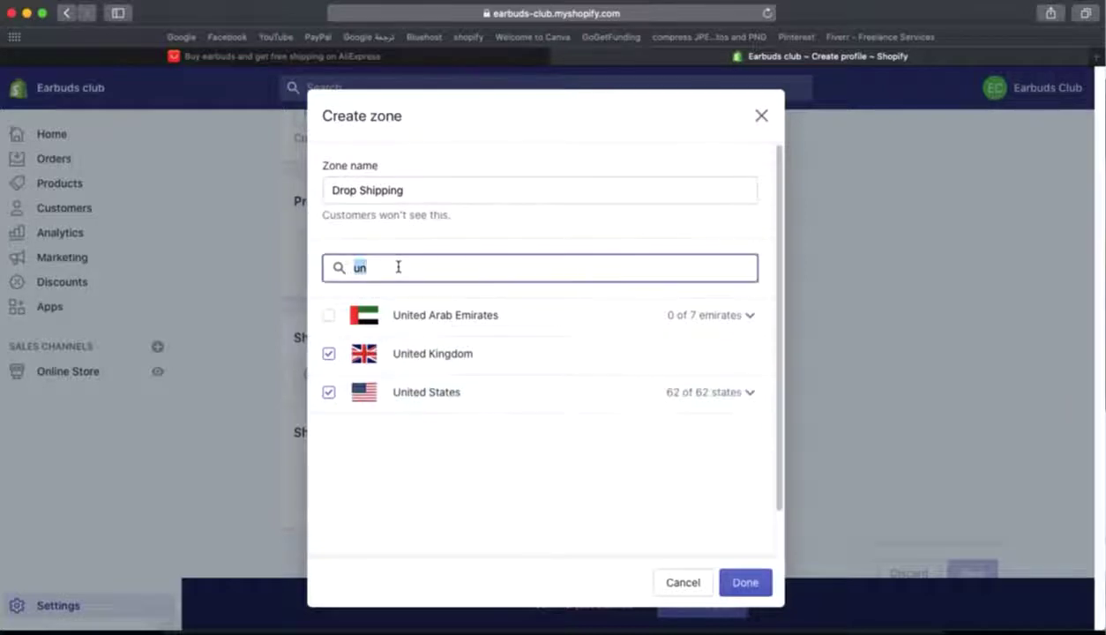
{"action": "type", "text": "cana"}
{"action": "left_click", "coordinate": [325, 316]}
{"action": "double_click", "coordinate": [418, 274]}
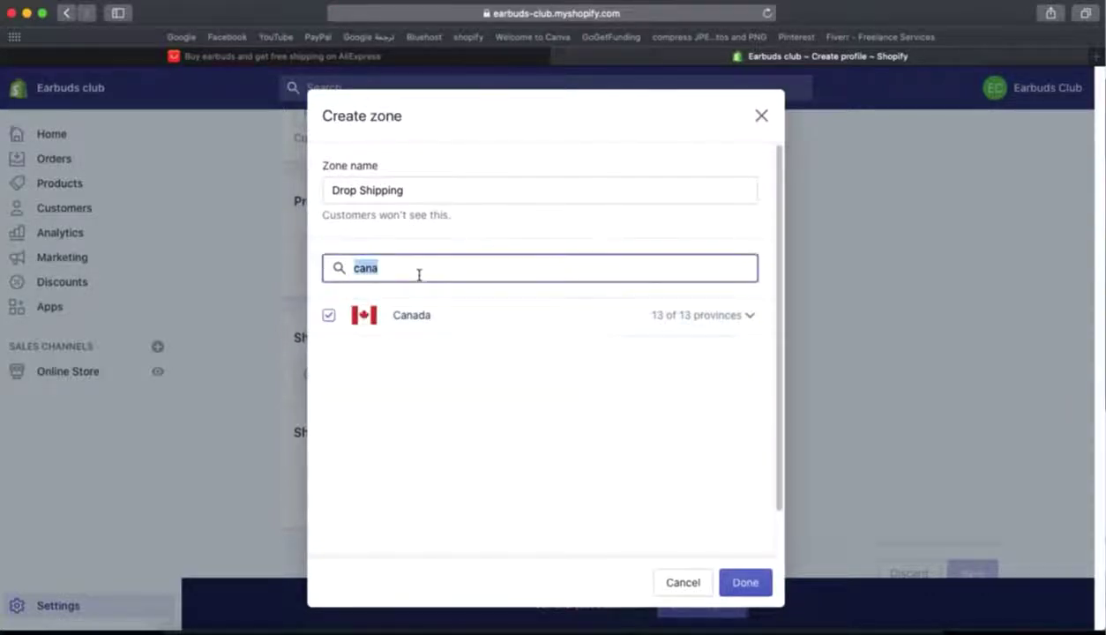
{"action": "type", "text": "aust"}
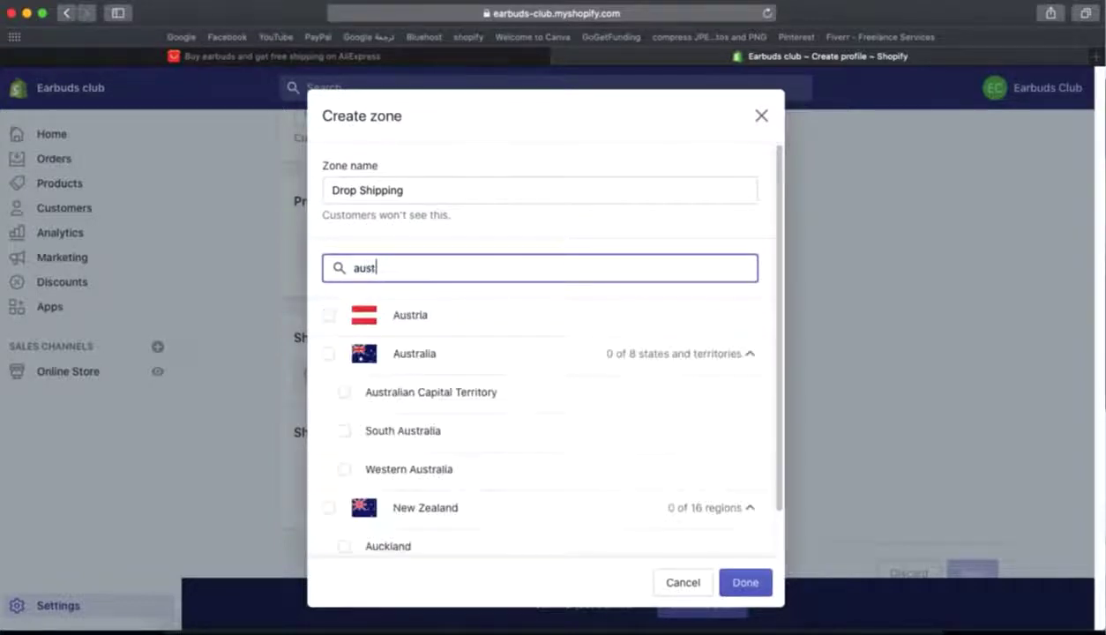
{"action": "left_click", "coordinate": [421, 364]}
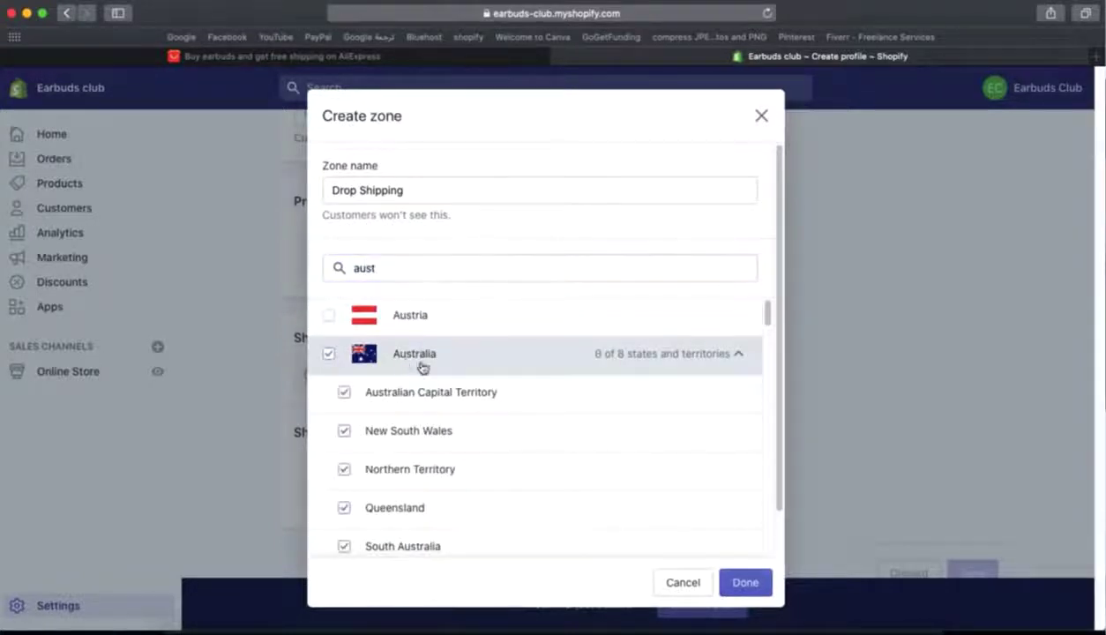
{"action": "left_click", "coordinate": [743, 581]}
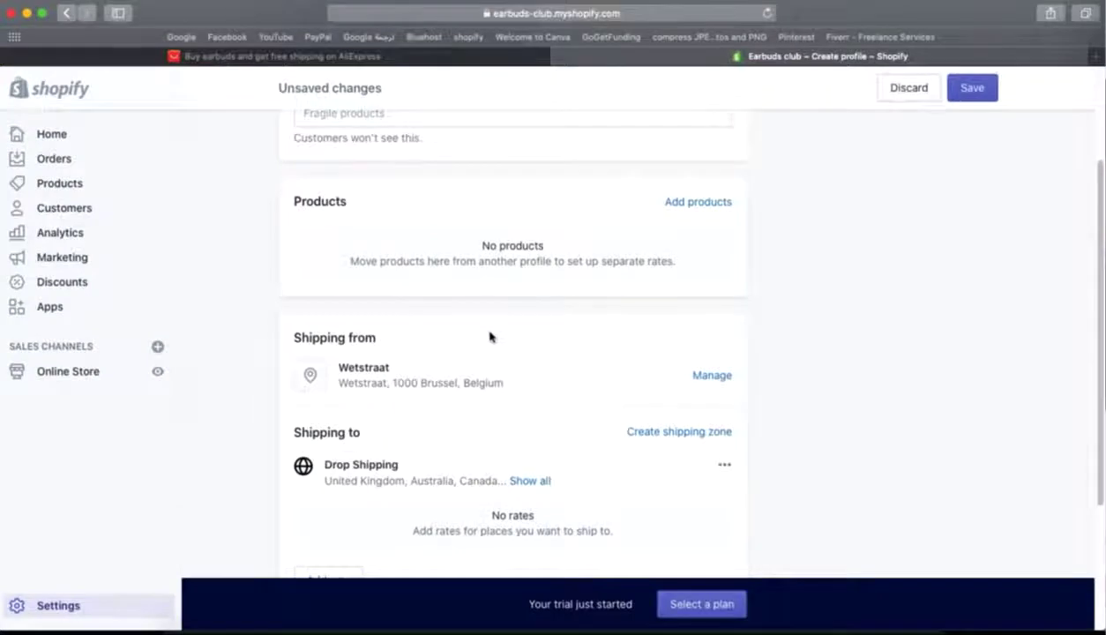
- Save the profile, supplying the missing name 'Drop Shipping' before saving again
{"action": "scroll", "coordinate": [575, 365], "scroll_direction": "down", "scroll_amount": 5}
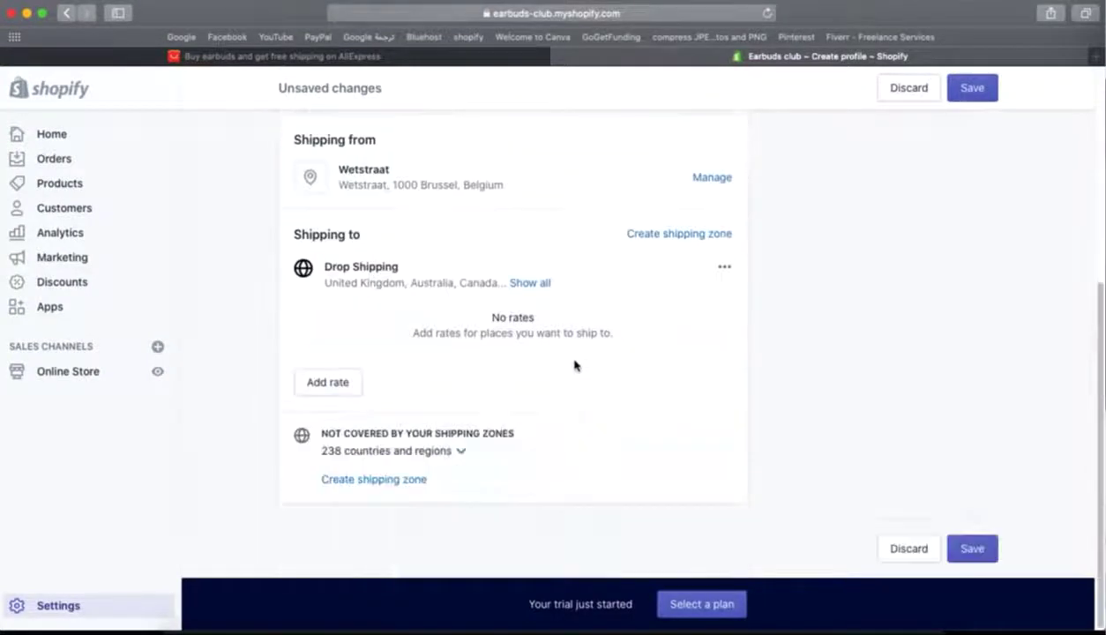
{"action": "left_click", "coordinate": [961, 86]}
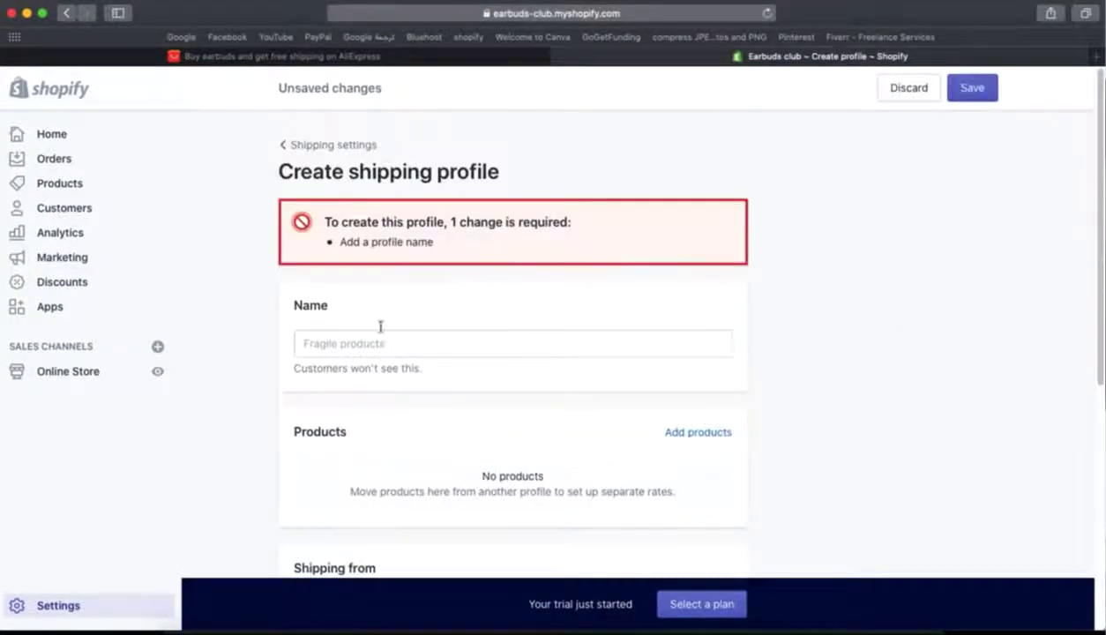
{"action": "left_click", "coordinate": [360, 343]}
{"action": "type", "text": "F"}
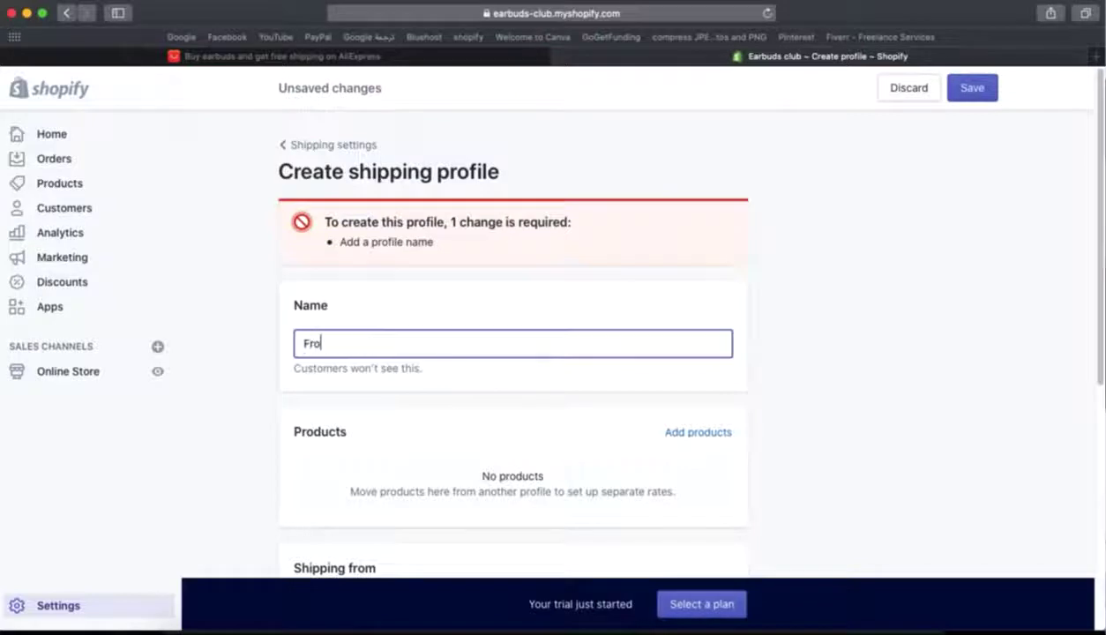
{"action": "type", "text": "ro"}
{"action": "key", "text": "BackSpace"}
{"action": "key", "text": "BackSpace"}
{"action": "key", "text": "BackSpace"}
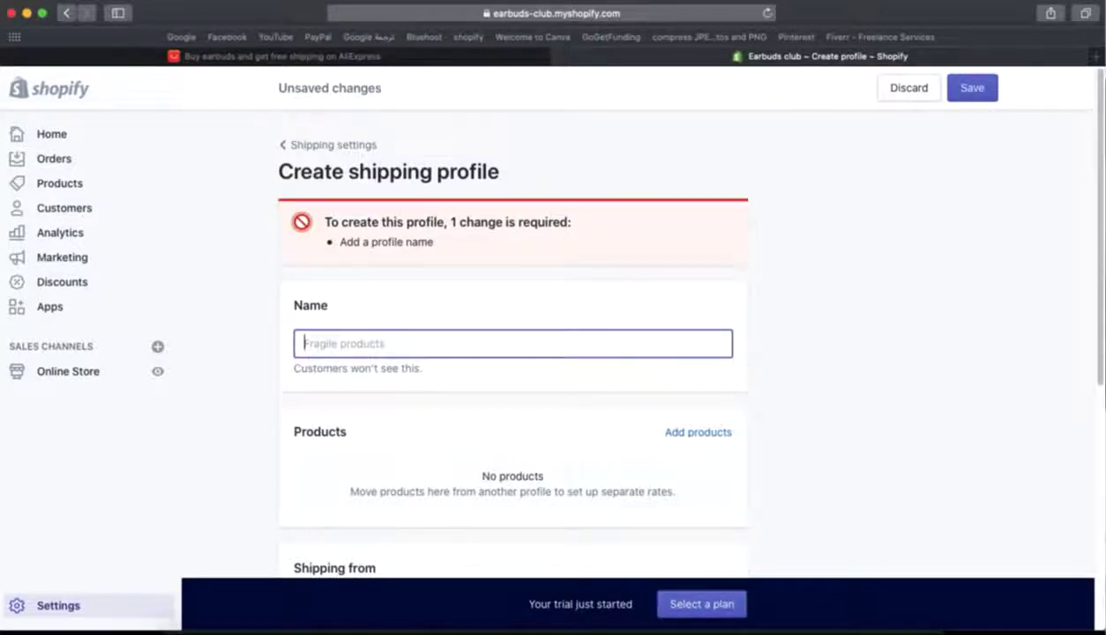
{"action": "type", "text": "Drop Sh"}
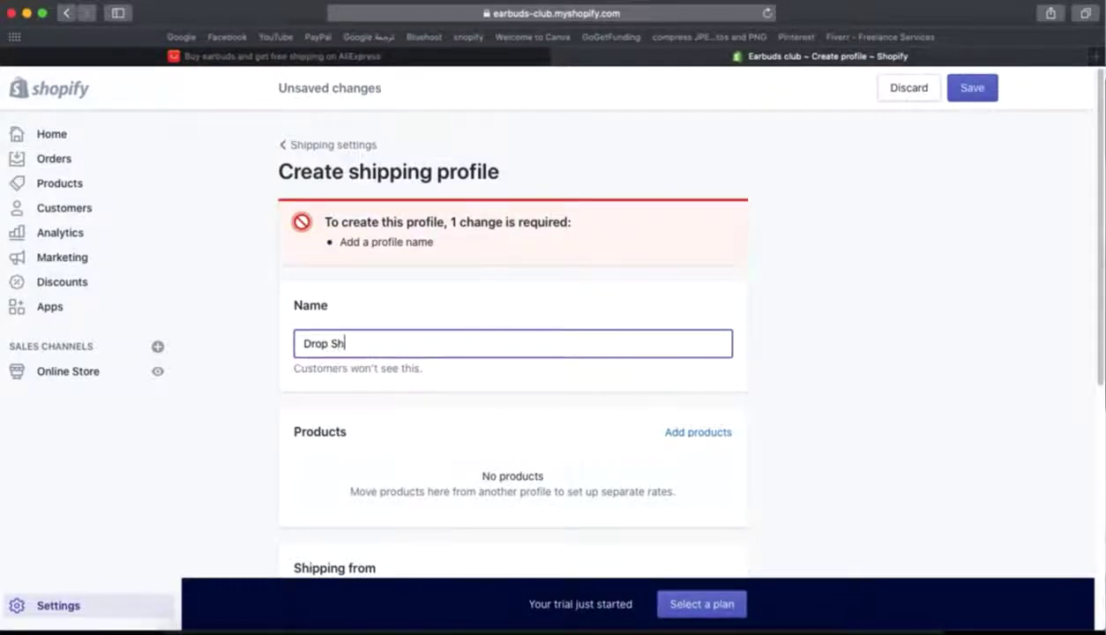
{"action": "type", "text": "ipping"}
{"action": "left_click", "coordinate": [963, 94]}
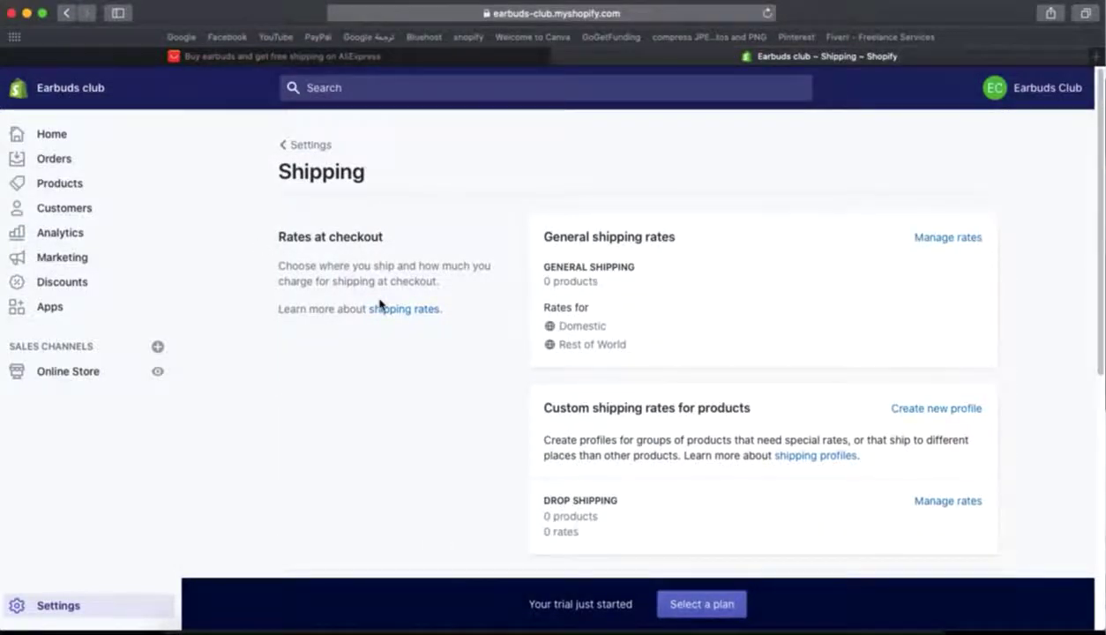
- Review the Taxes settings, where only Belgium collects tax, then return to the Settings overview
{"action": "left_click", "coordinate": [305, 145]}
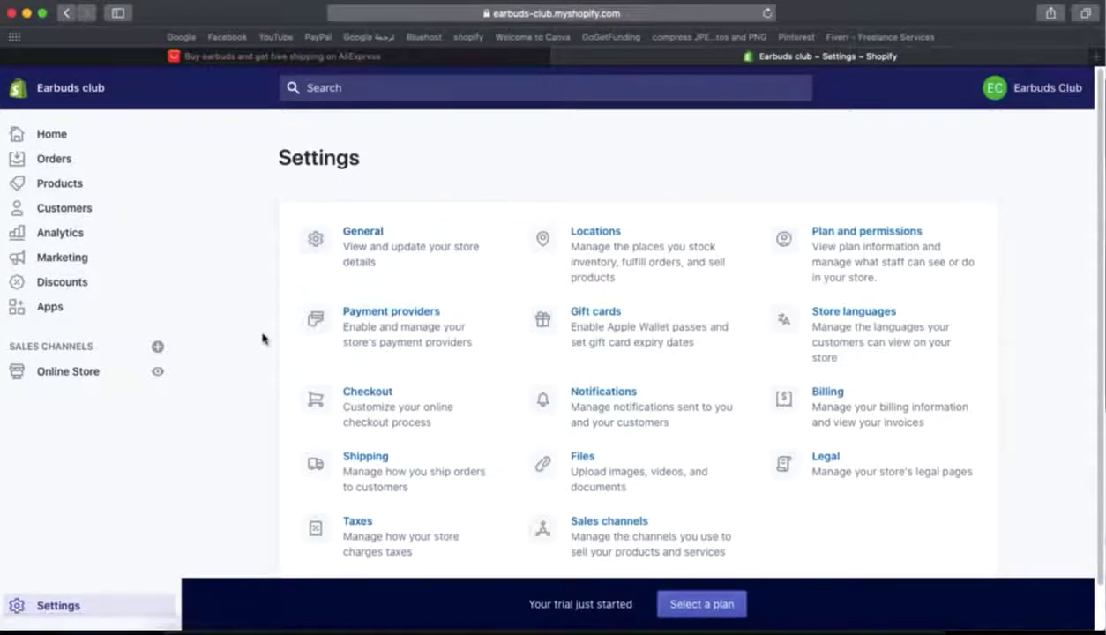
{"action": "scroll", "coordinate": [265, 340], "scroll_direction": "down", "scroll_amount": 1}
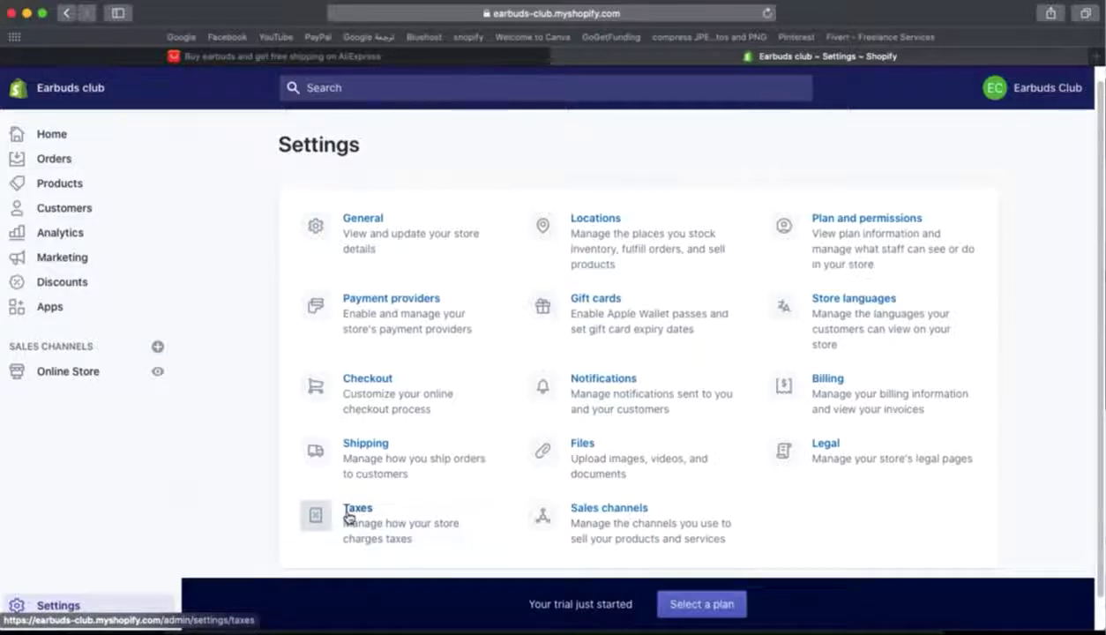
{"action": "left_click", "coordinate": [349, 517]}
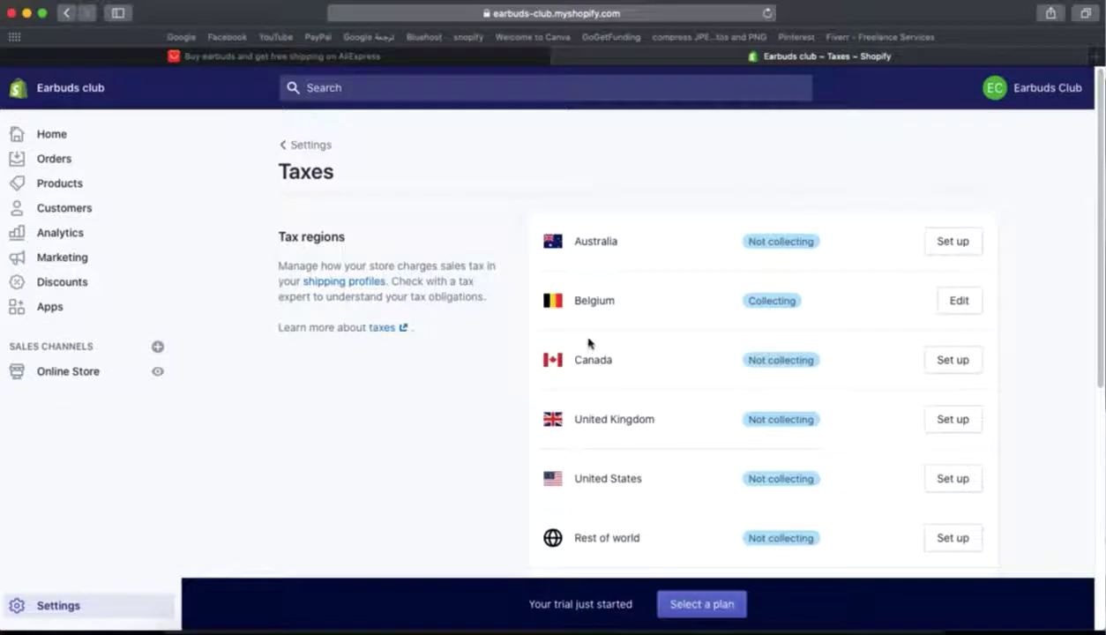
{"action": "left_click", "coordinate": [291, 146]}
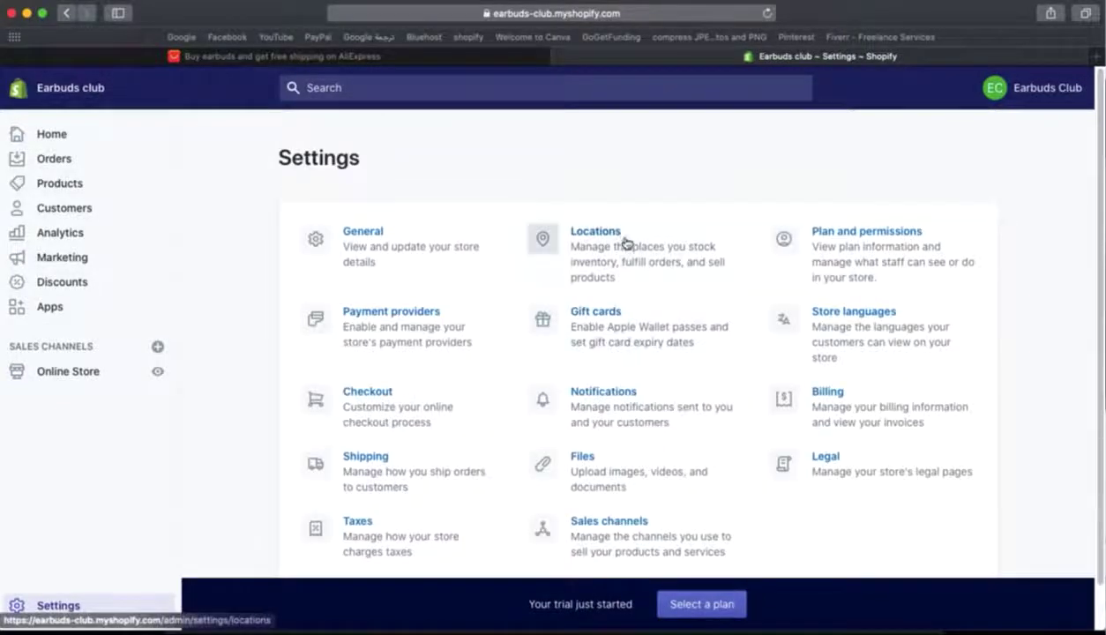
{"action": "scroll", "coordinate": [629, 245], "scroll_direction": "down", "scroll_amount": 1}
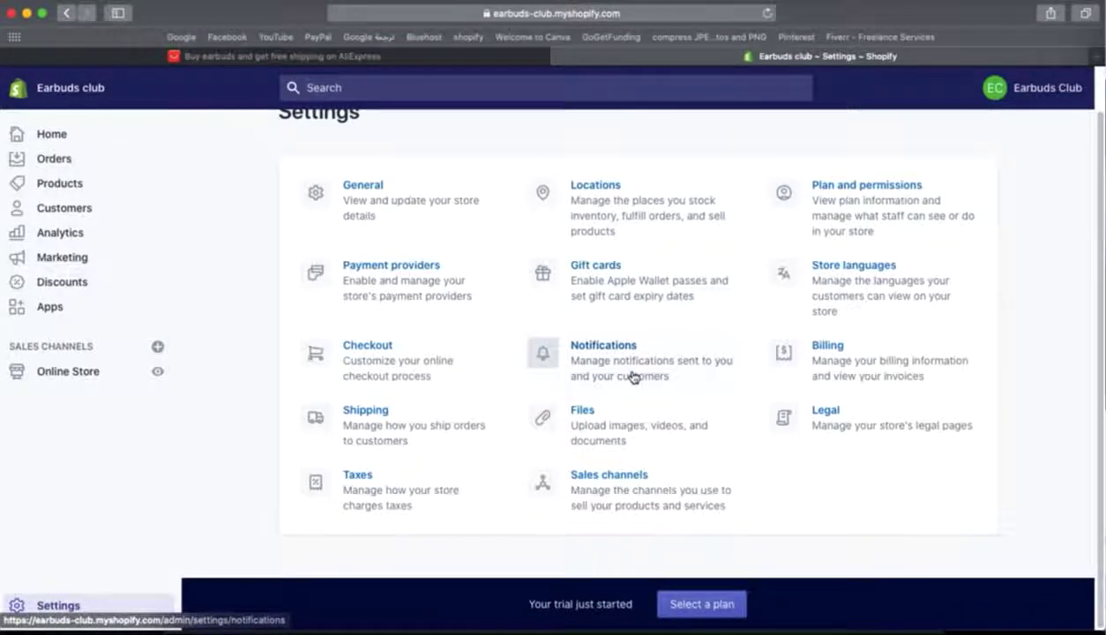
{"action": "scroll", "coordinate": [582, 411], "scroll_direction": "up", "scroll_amount": 1}
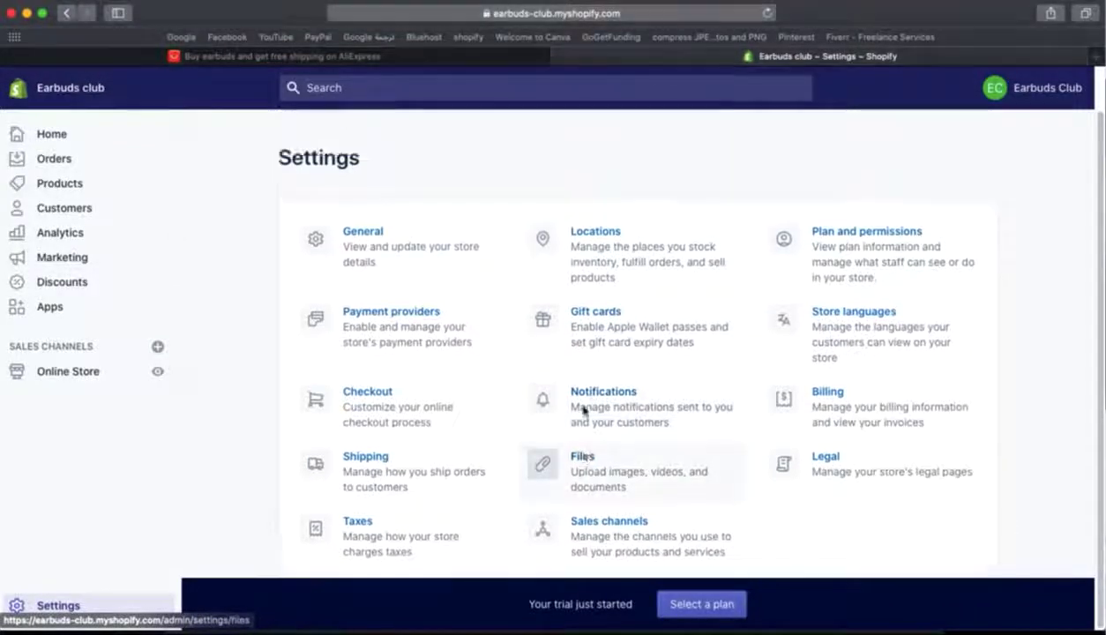
- Open the Files card in Settings and scroll through the empty Files page
{"action": "left_click", "coordinate": [585, 456]}
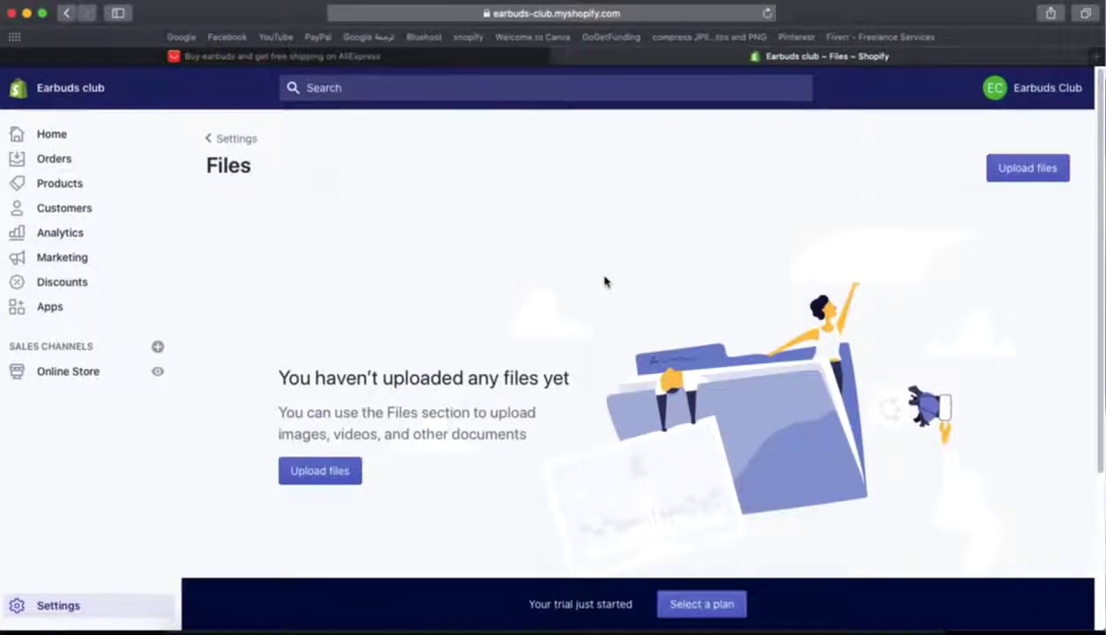
{"action": "scroll", "coordinate": [604, 281], "scroll_direction": "down", "scroll_amount": 5}
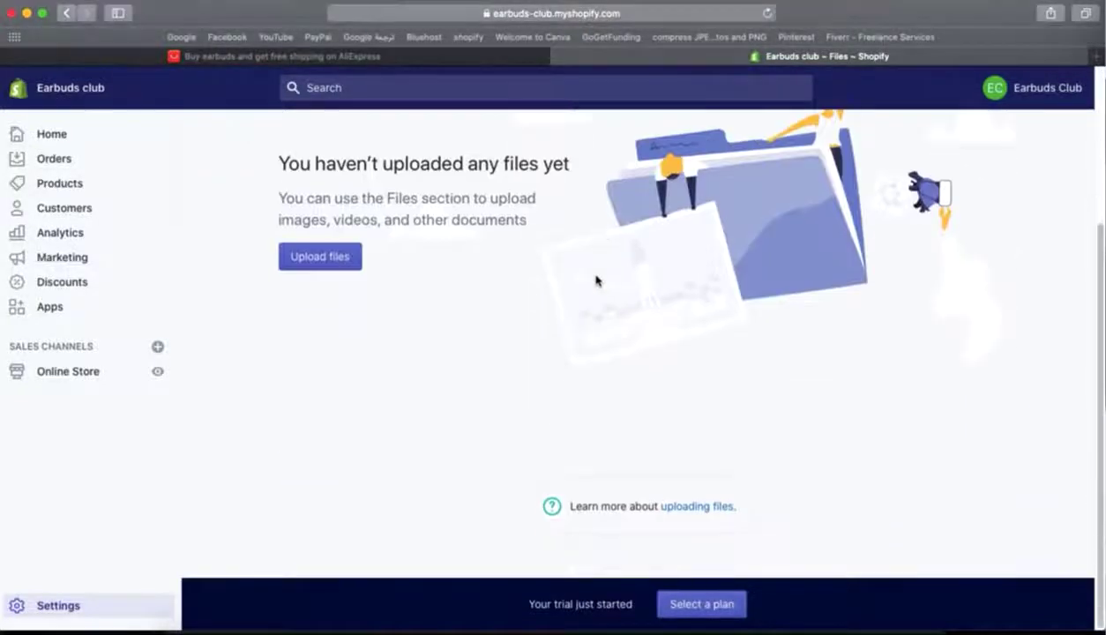
{"action": "scroll", "coordinate": [598, 281], "scroll_direction": "up", "scroll_amount": 5}
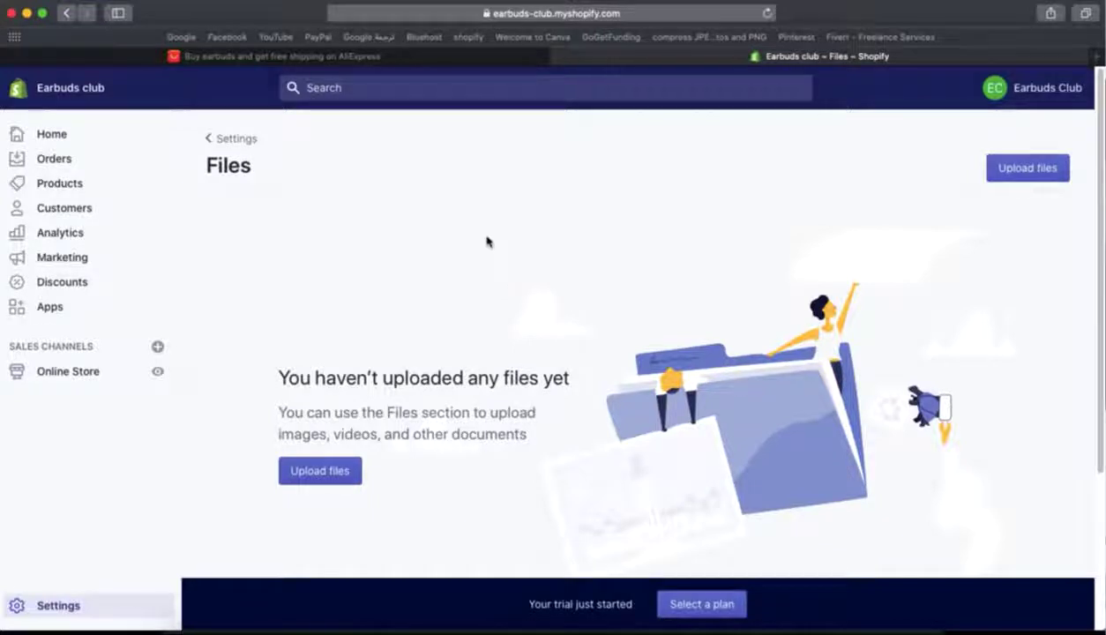
- Return from the empty Files page to the Settings overview via the breadcrumb
{"action": "left_click", "coordinate": [234, 140]}
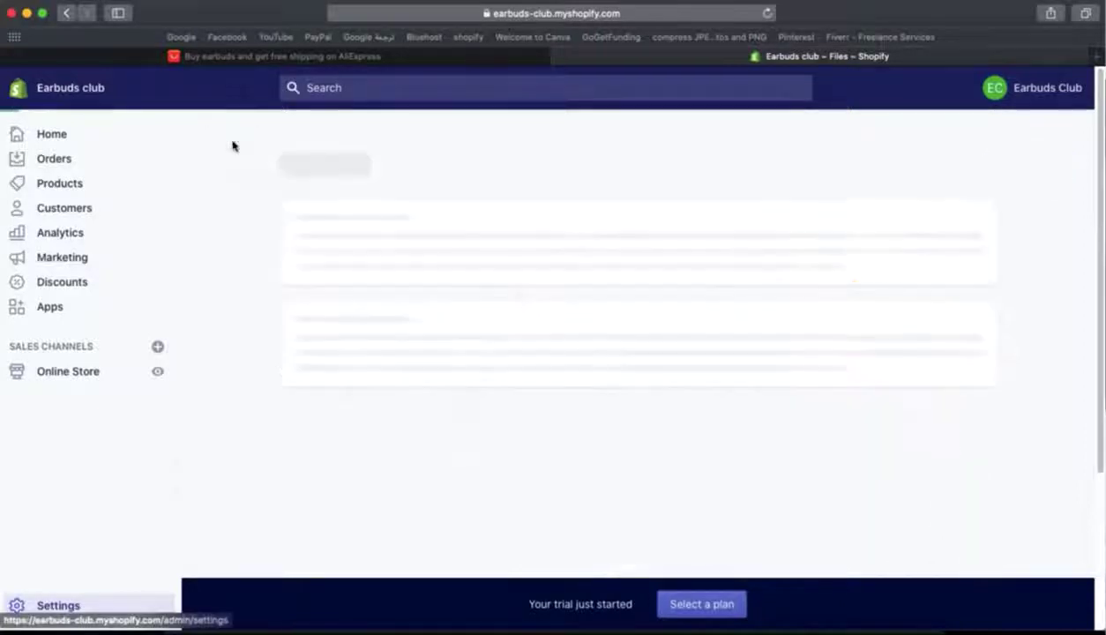
{"action": "scroll", "coordinate": [698, 362], "scroll_direction": "down", "scroll_amount": 1}
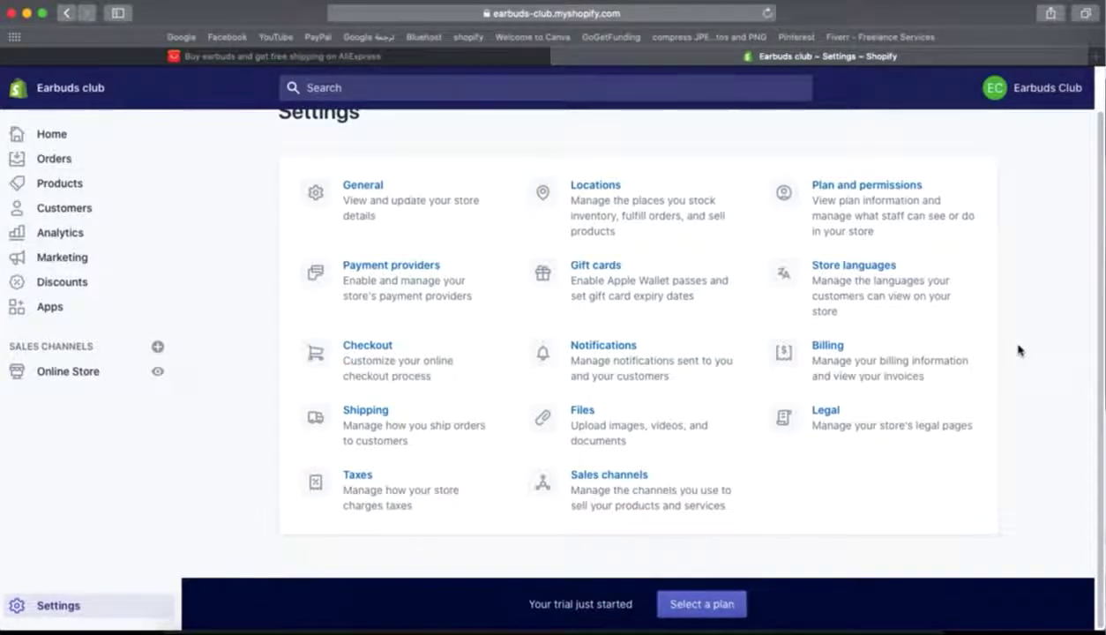
{"action": "scroll", "coordinate": [1018, 352], "scroll_direction": "up", "scroll_amount": 2}
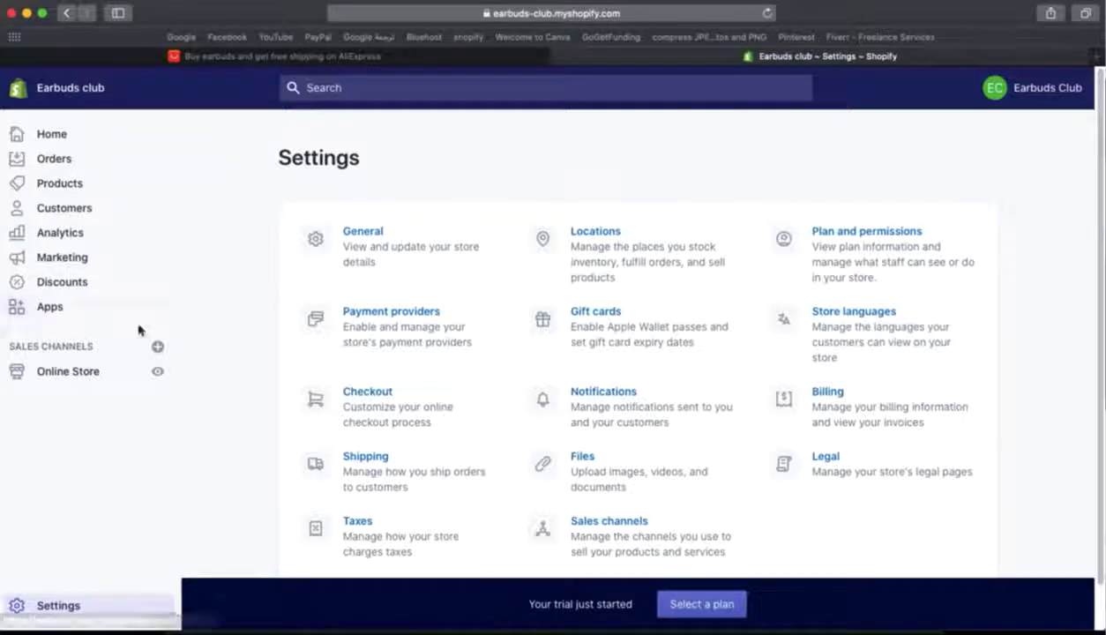
- Get past the page-loading error and reopen the Earbuds club admin Home page
{"action": "left_click", "coordinate": [85, 376]}
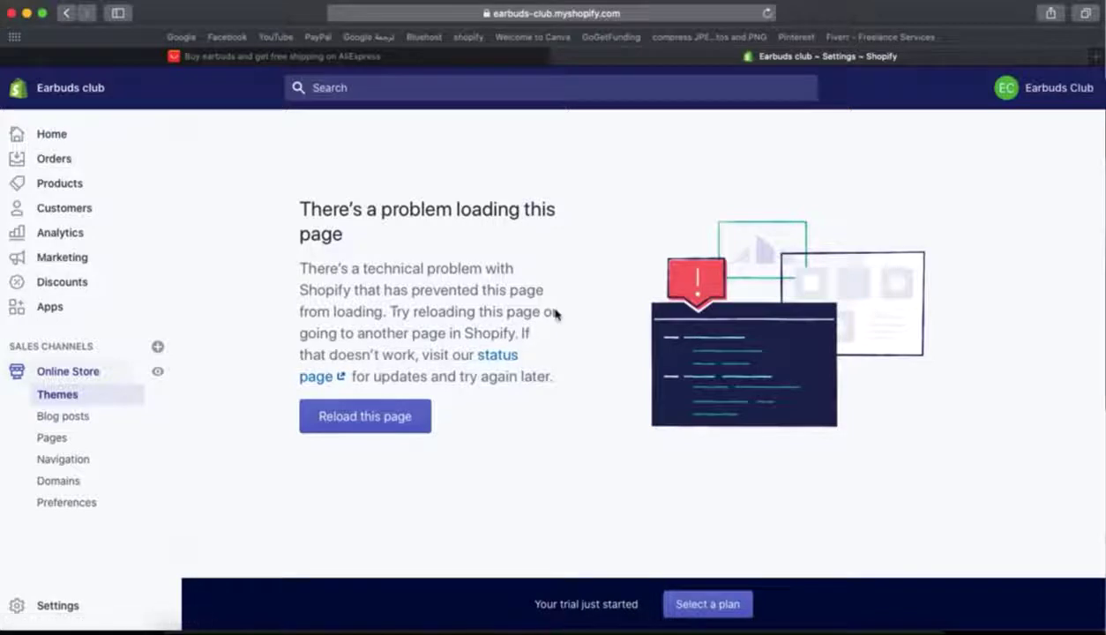
{"action": "left_click_drag", "start_coordinate": [346, 333], "coordinate": [445, 333]}
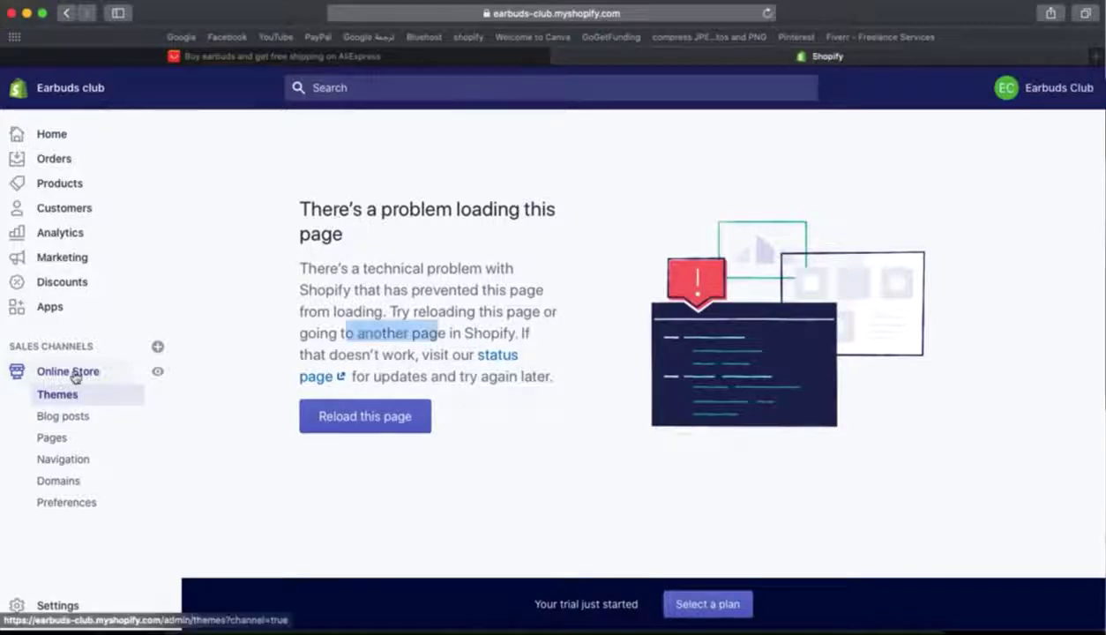
{"action": "left_click", "coordinate": [180, 375]}
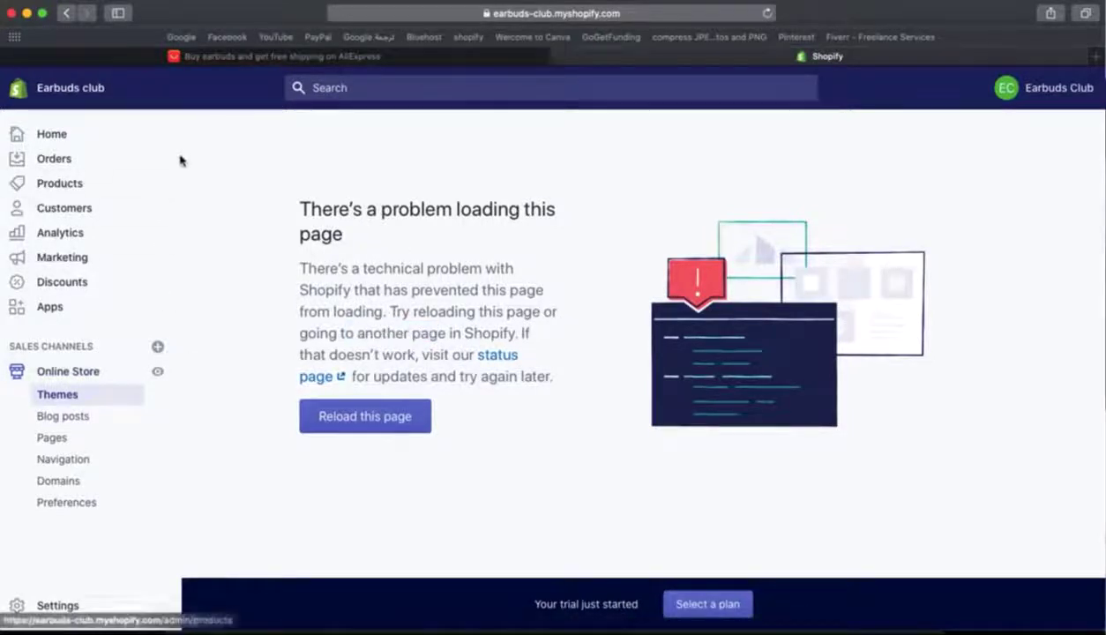
{"action": "left_click_drag", "start_coordinate": [203, 129], "coordinate": [239, 203]}
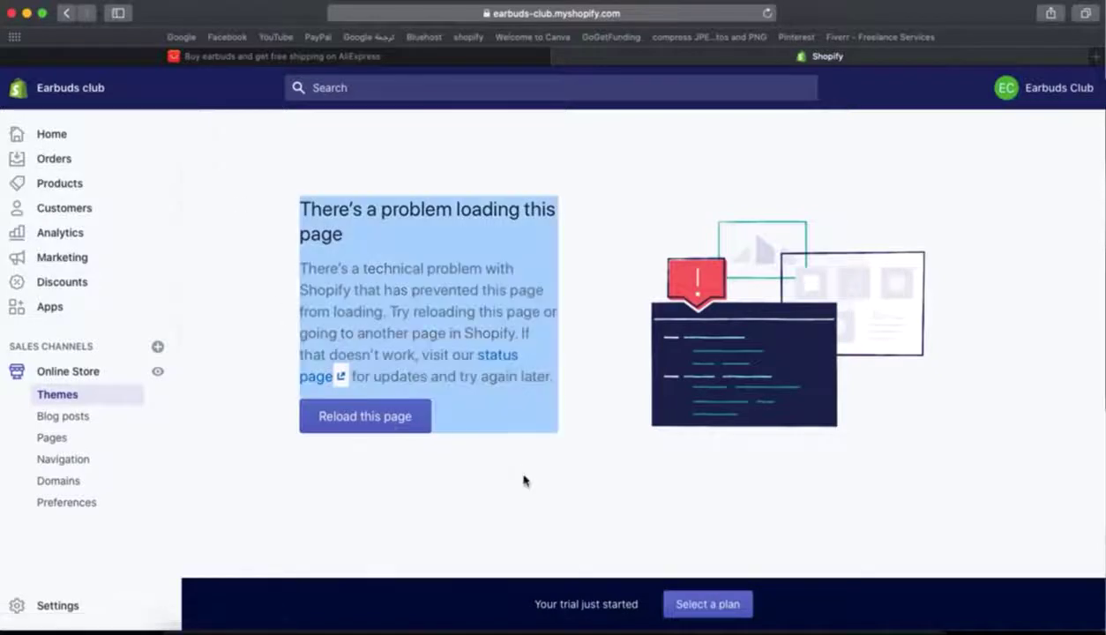
{"action": "left_click", "coordinate": [538, 422]}
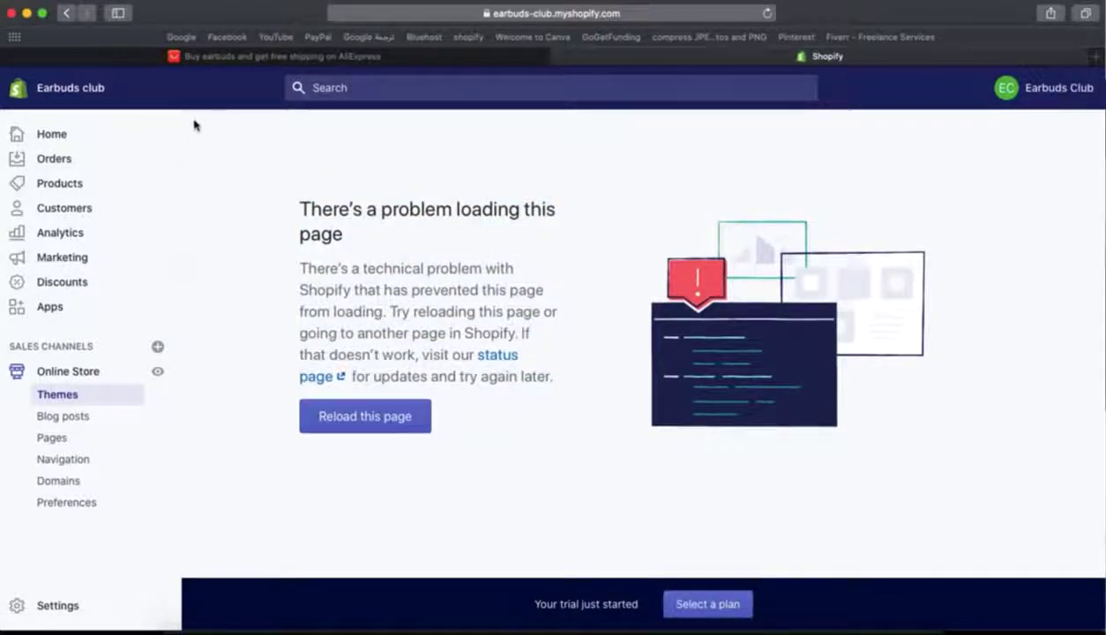
{"action": "left_click", "coordinate": [719, 2]}
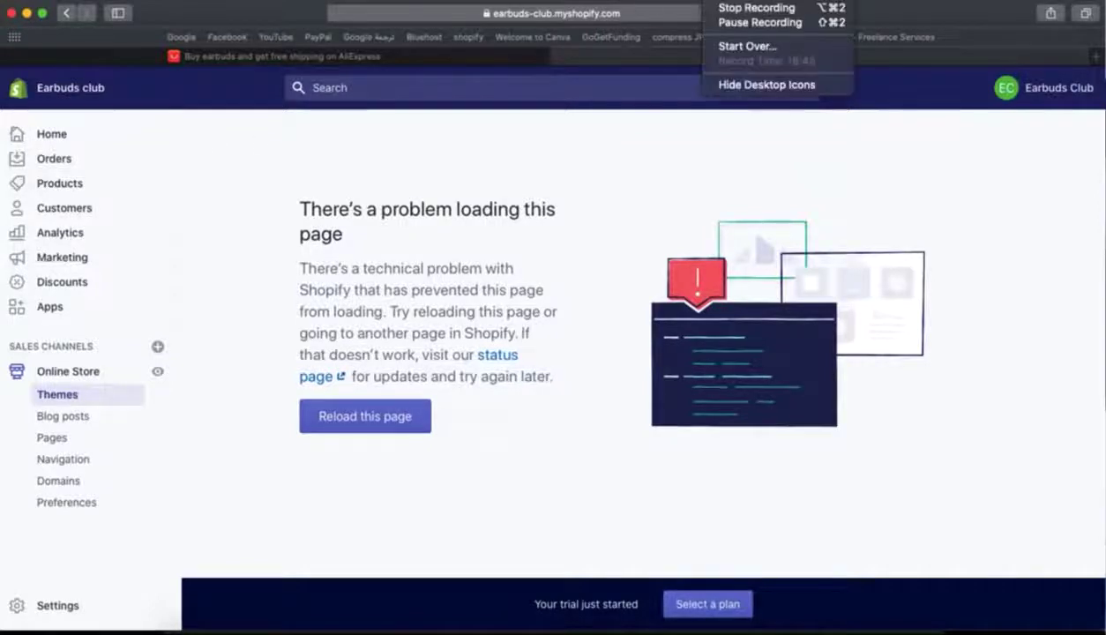
{"action": "left_click", "coordinate": [741, 22]}
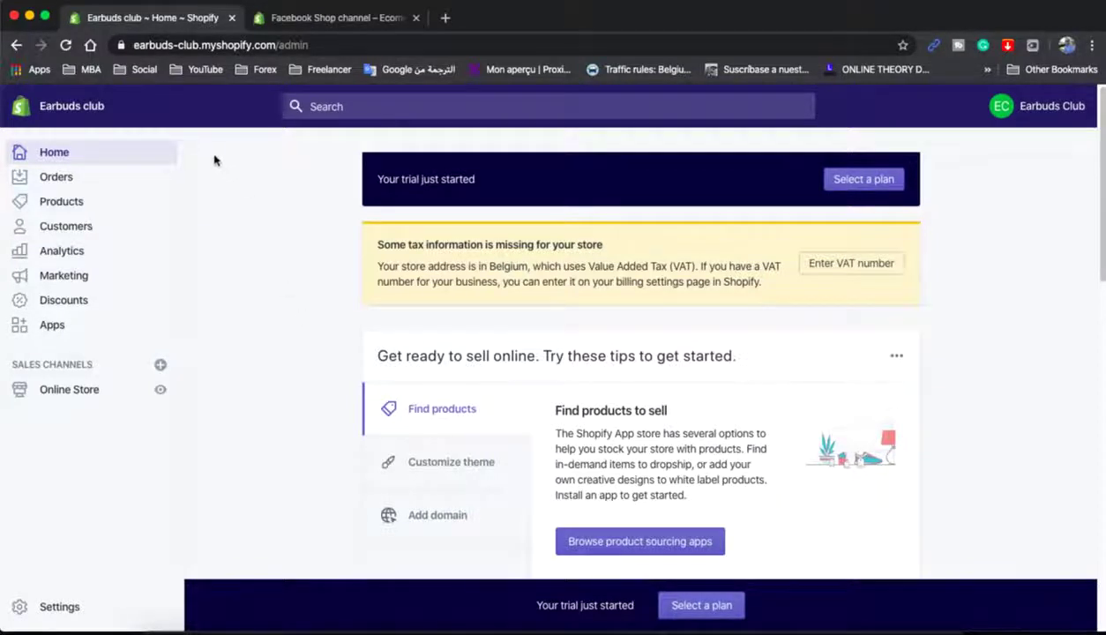
- Browse Home, Abandoned checkouts, Products and Customers, ending on the Analytics Overview with $0.00 sales
{"action": "left_click", "coordinate": [74, 158]}
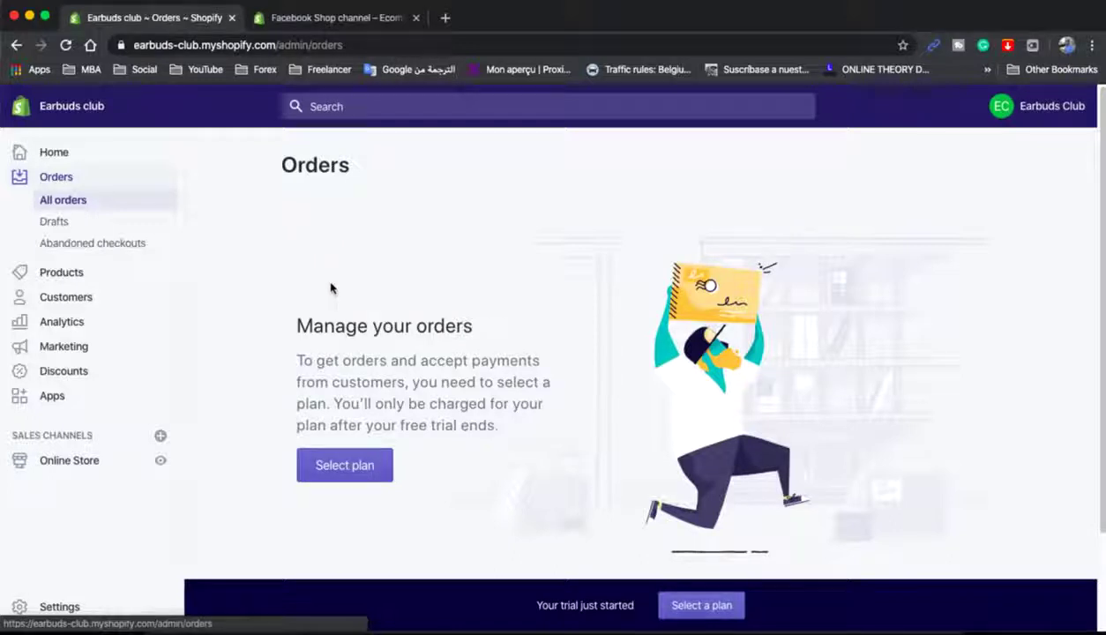
{"action": "left_click", "coordinate": [102, 251]}
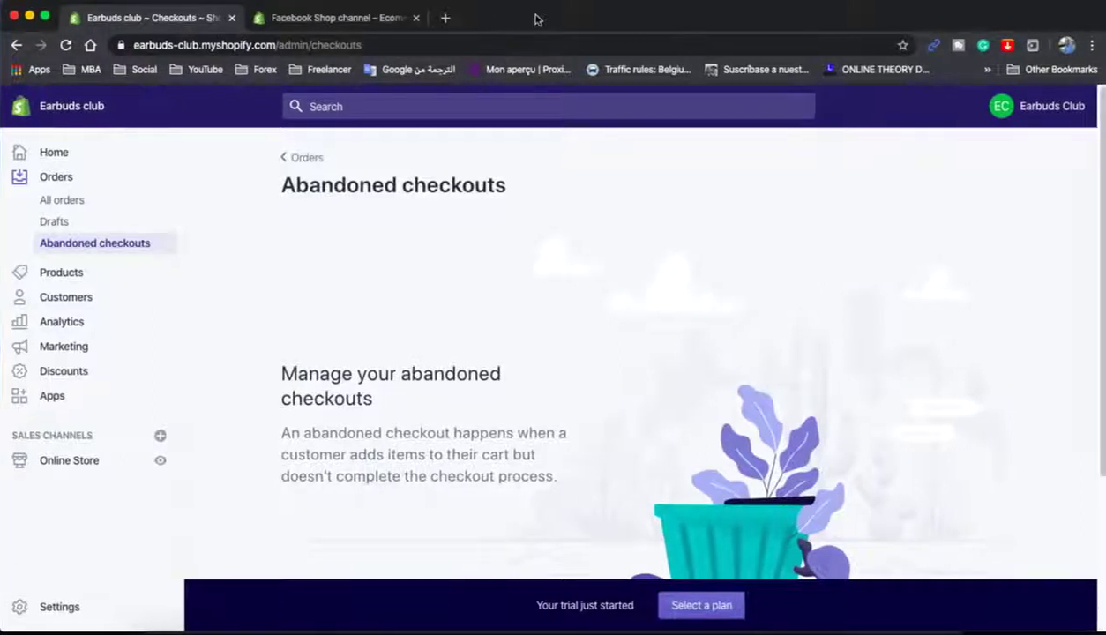
{"action": "left_click", "coordinate": [83, 277]}
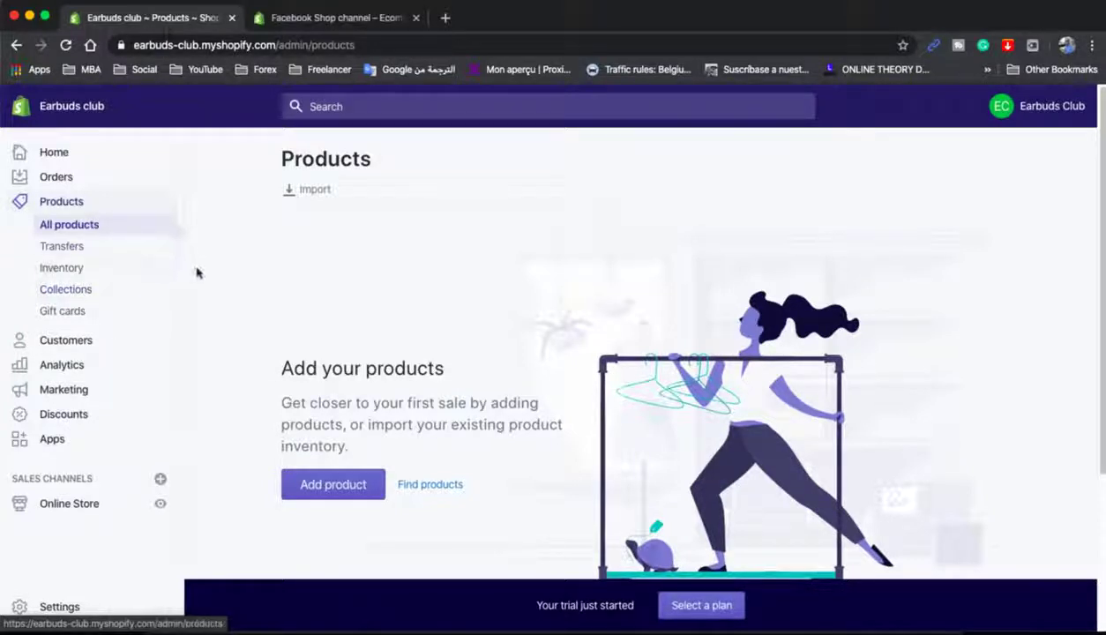
{"action": "left_click", "coordinate": [79, 342]}
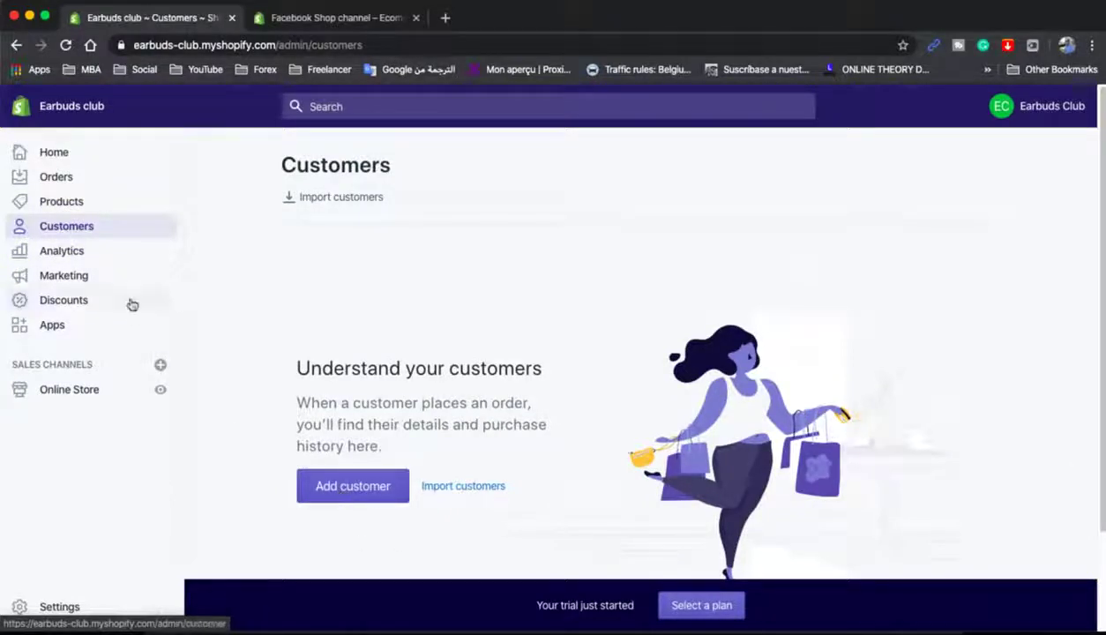
{"action": "left_click", "coordinate": [104, 255]}
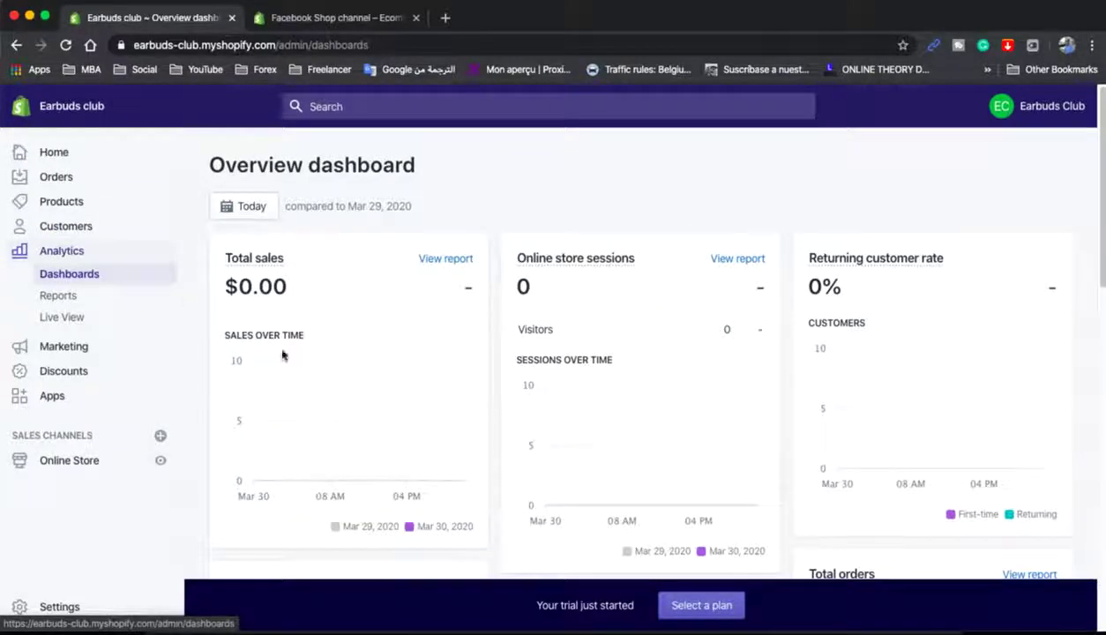
- Glance at Marketing, the Facebook Shop app, Discounts and Apps, ending on Online Store Themes
{"action": "scroll", "coordinate": [622, 375], "scroll_direction": "down", "scroll_amount": 5}
{"action": "scroll", "coordinate": [621, 376], "scroll_direction": "down", "scroll_amount": 4}
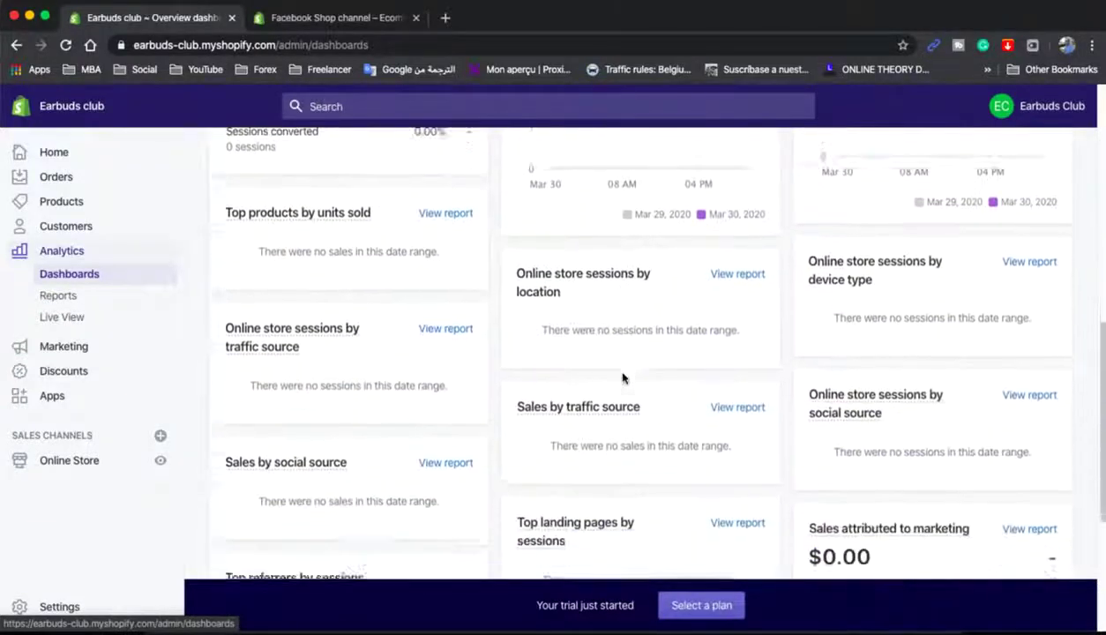
{"action": "scroll", "coordinate": [621, 378], "scroll_direction": "up", "scroll_amount": 10}
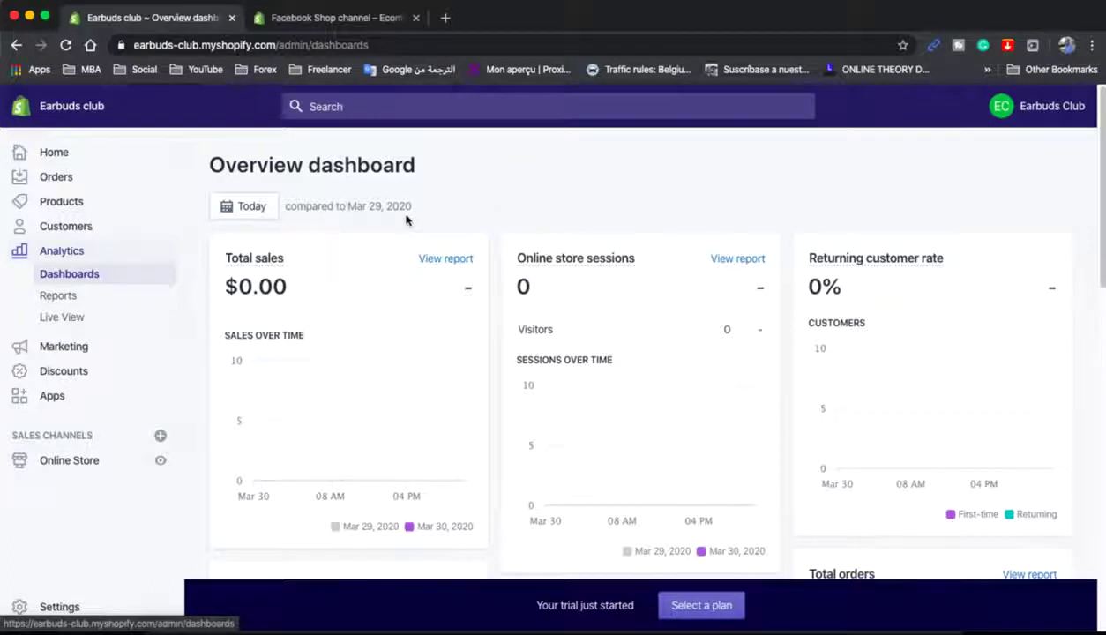
{"action": "left_click", "coordinate": [71, 353]}
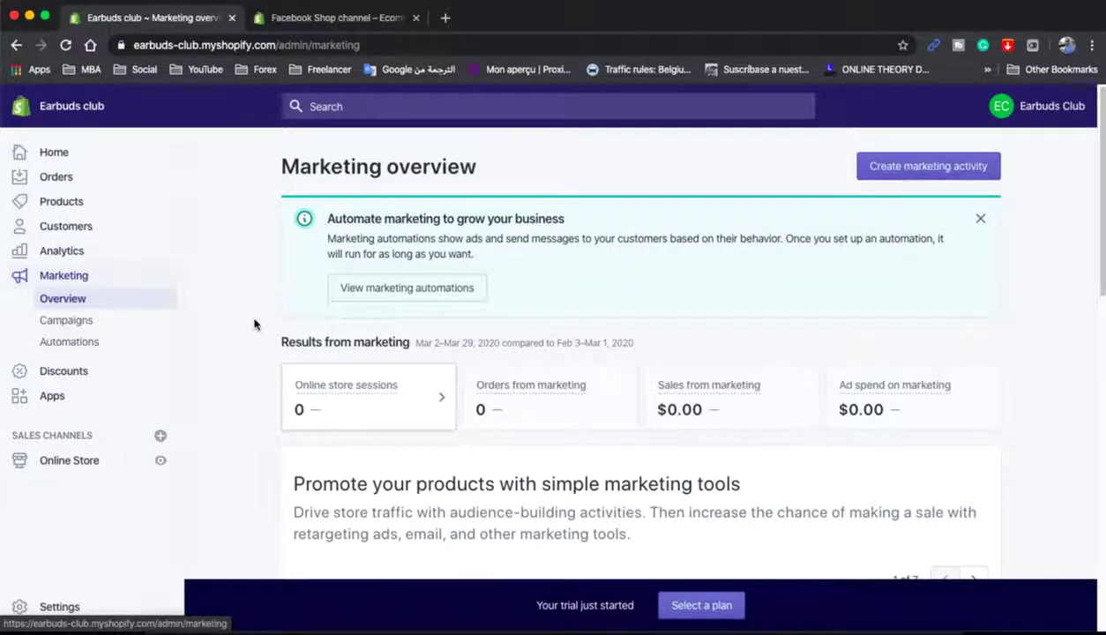
{"action": "left_click", "coordinate": [336, 18]}
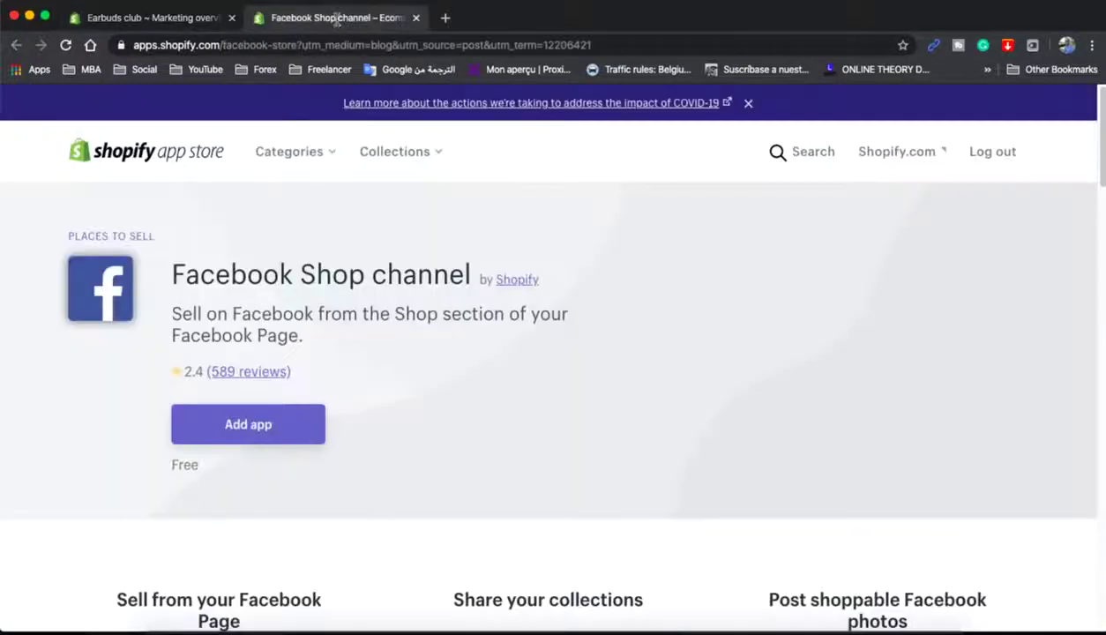
{"action": "left_click", "coordinate": [164, 27]}
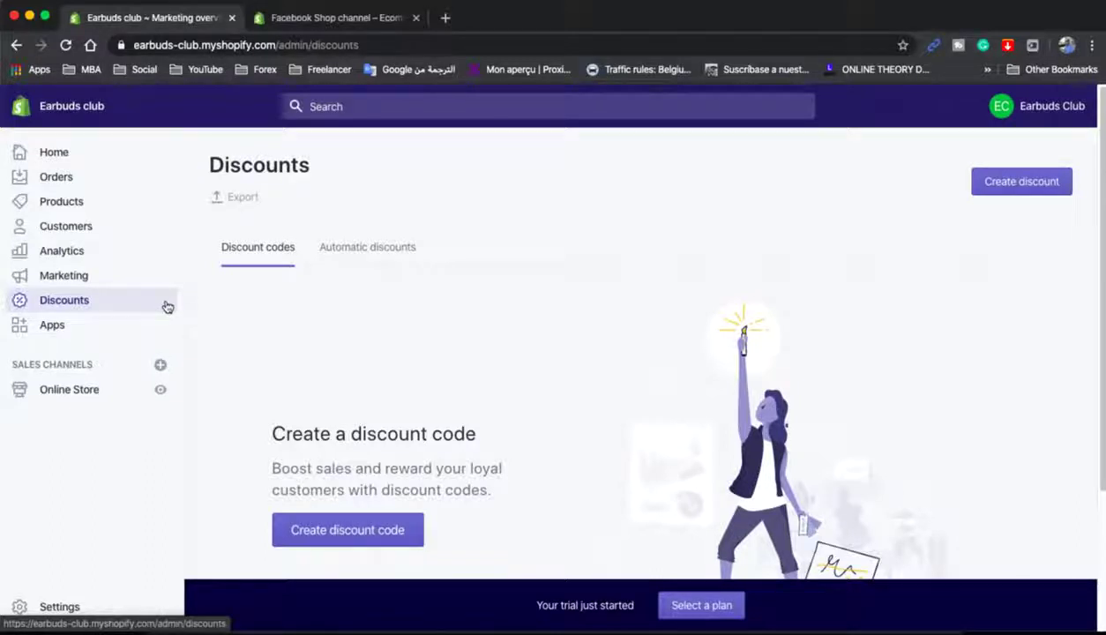
{"action": "left_click", "coordinate": [102, 326]}
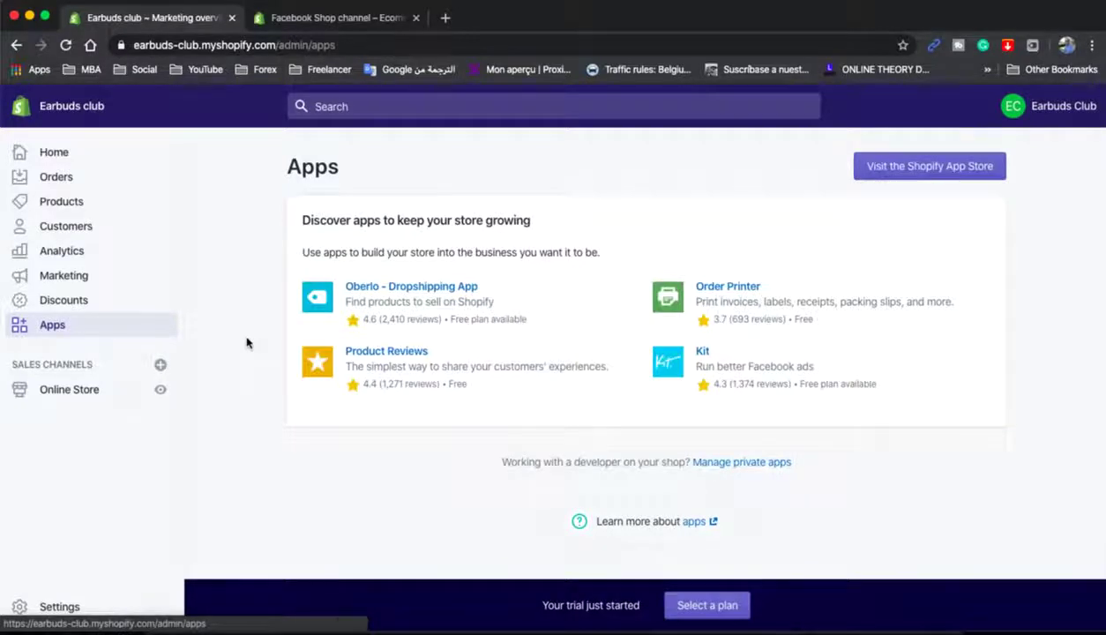
{"action": "left_click", "coordinate": [75, 396]}
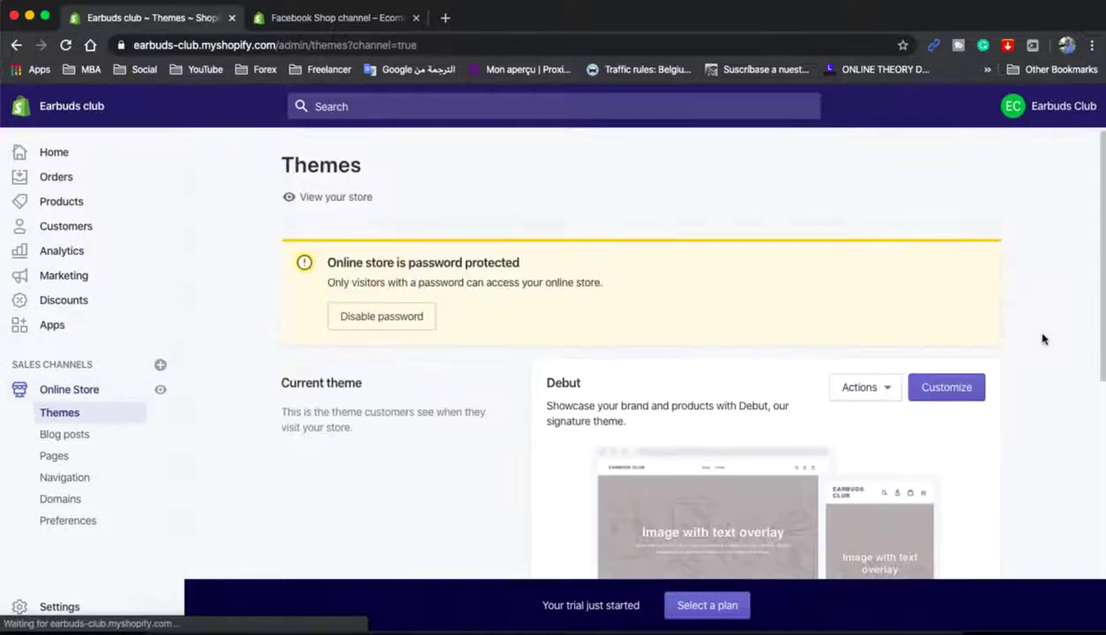
- Browse the free themes, previewing the Narrative and Debut theme details
{"action": "scroll", "coordinate": [1041, 339], "scroll_direction": "down", "scroll_amount": 2}
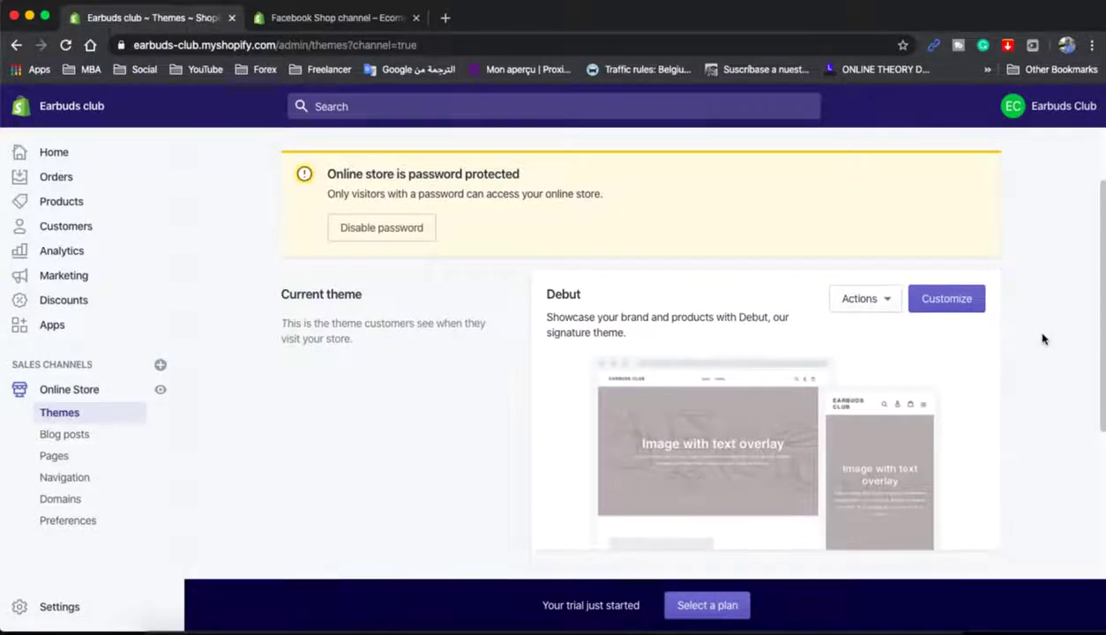
{"action": "scroll", "coordinate": [1041, 338], "scroll_direction": "down", "scroll_amount": 5}
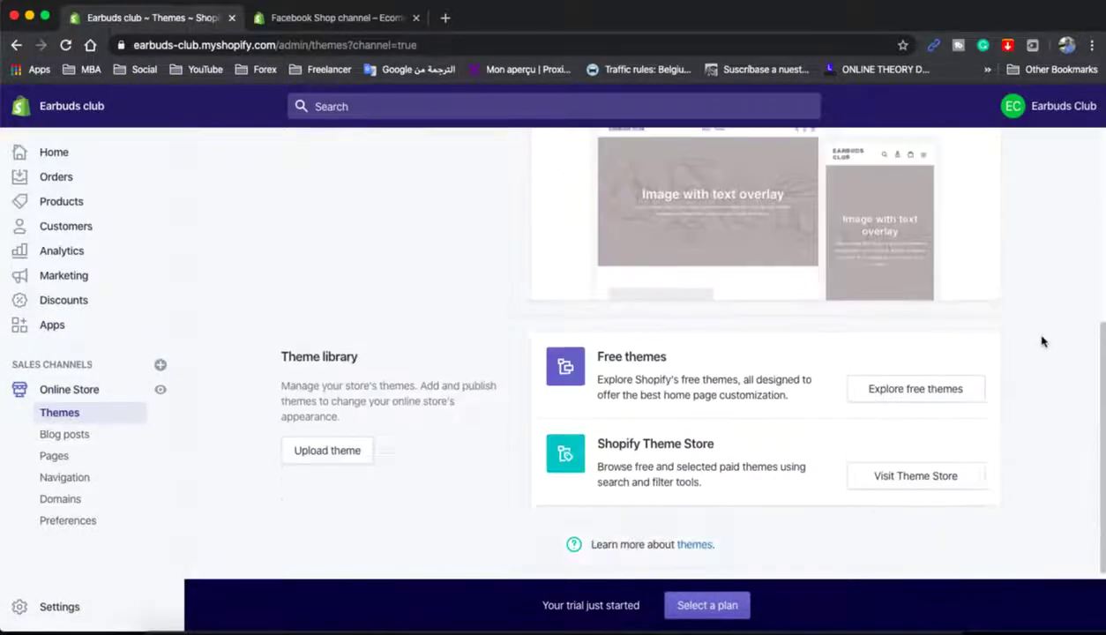
{"action": "left_click", "coordinate": [872, 393]}
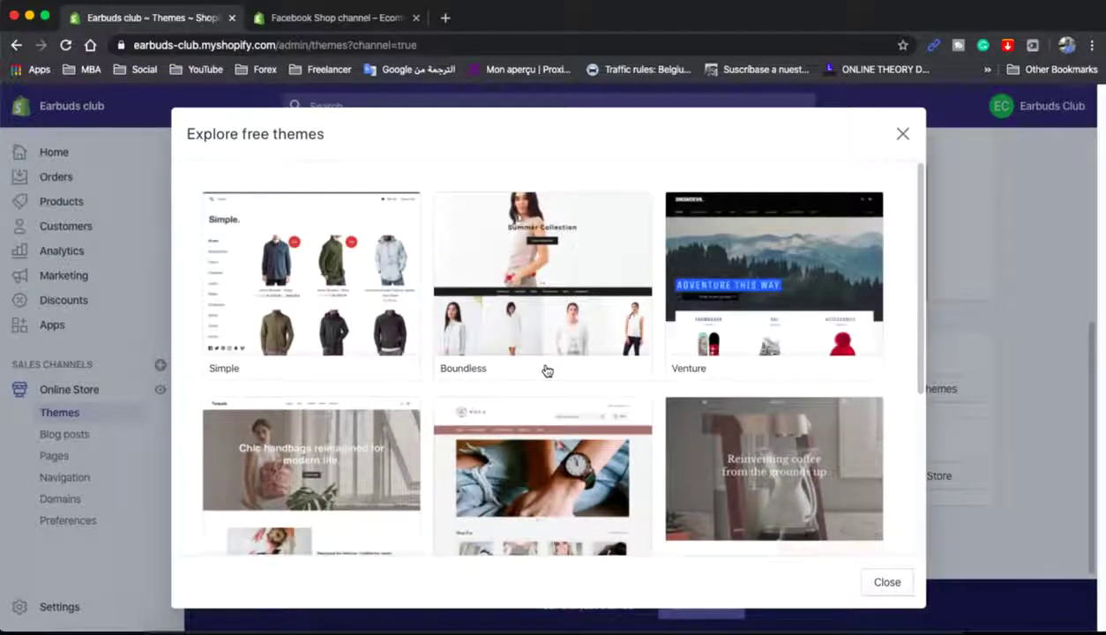
{"action": "scroll", "coordinate": [573, 370], "scroll_direction": "down", "scroll_amount": 3}
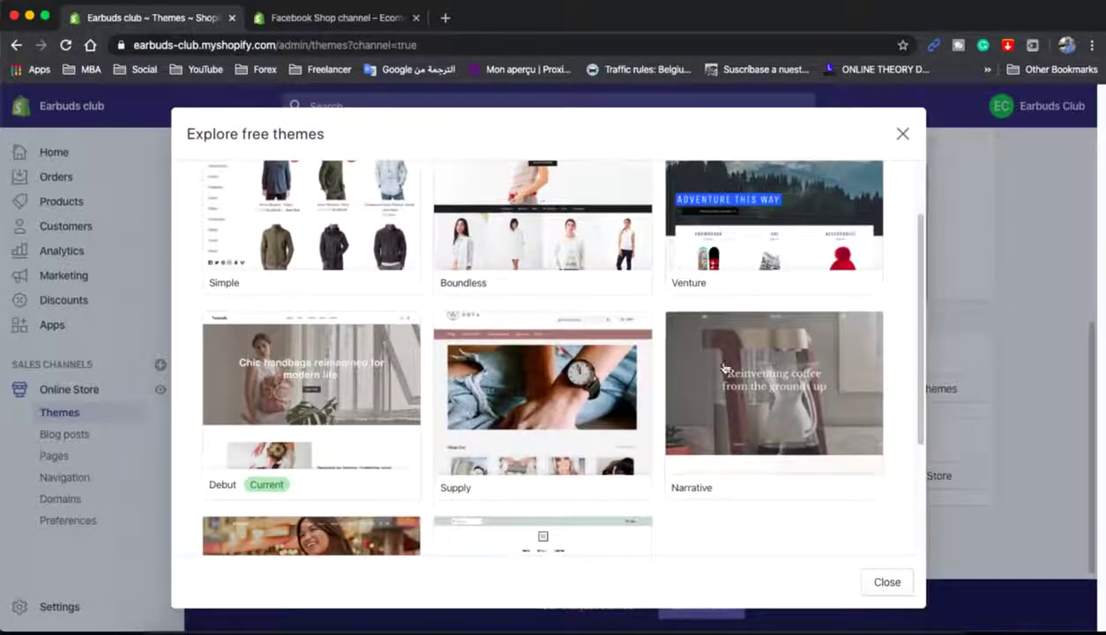
{"action": "scroll", "coordinate": [898, 370], "scroll_direction": "down", "scroll_amount": 5}
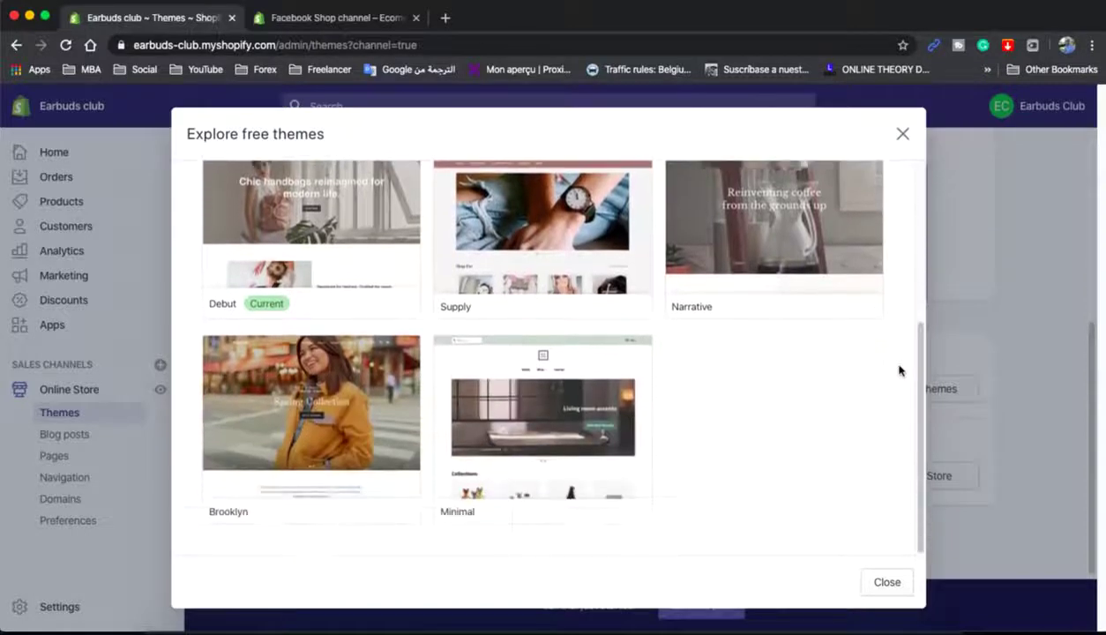
{"action": "scroll", "coordinate": [898, 370], "scroll_direction": "up", "scroll_amount": 5}
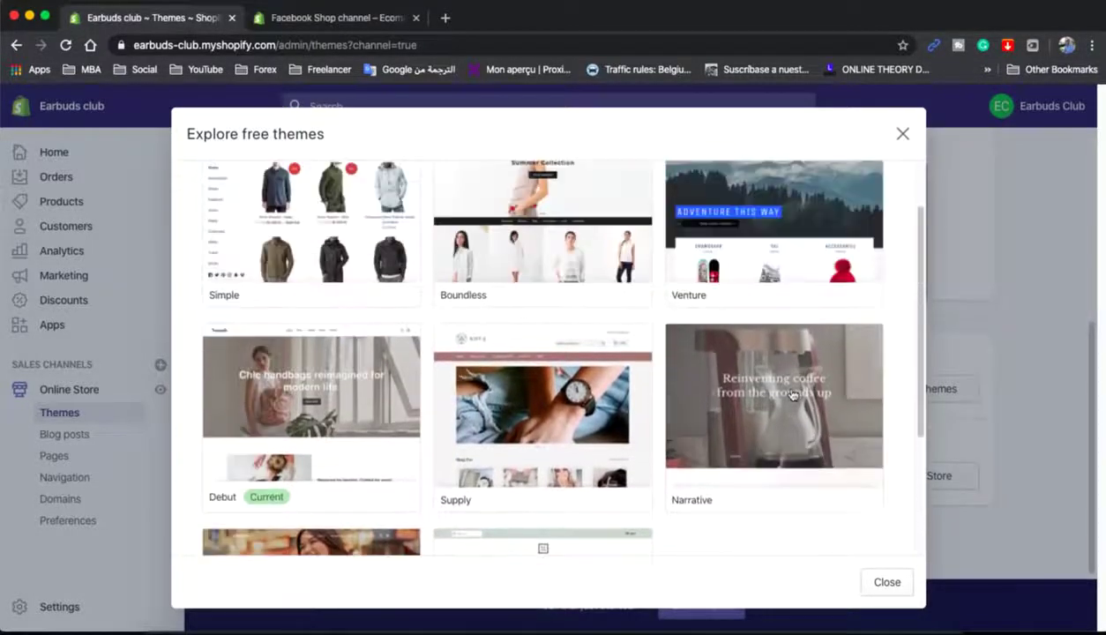
{"action": "left_click", "coordinate": [792, 394]}
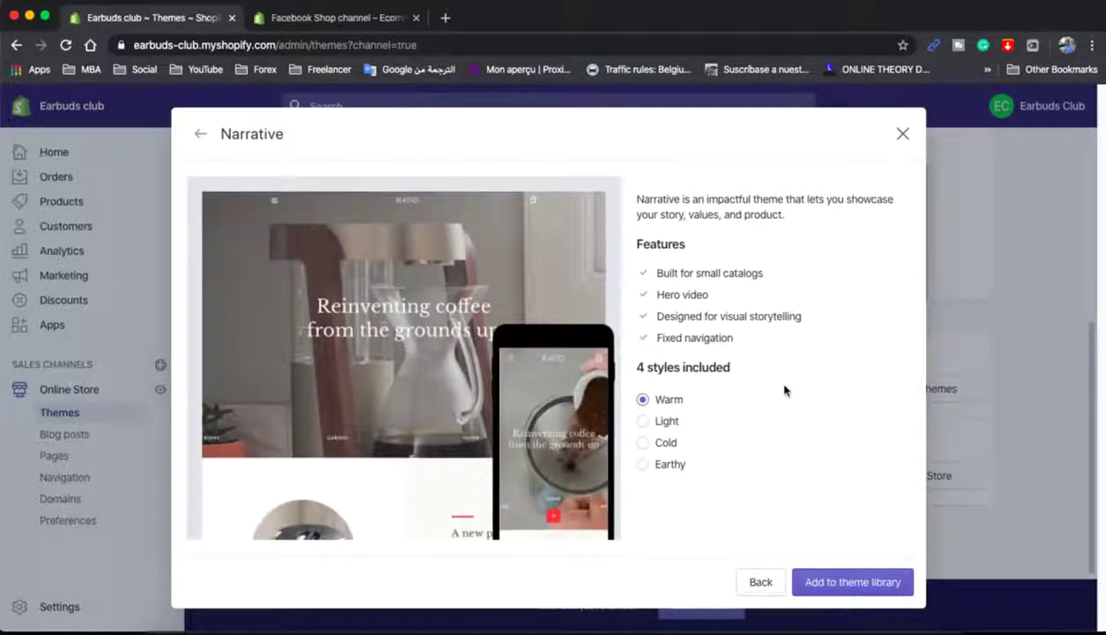
{"action": "left_click", "coordinate": [199, 133]}
{"action": "scroll", "coordinate": [388, 370], "scroll_direction": "down", "scroll_amount": 3}
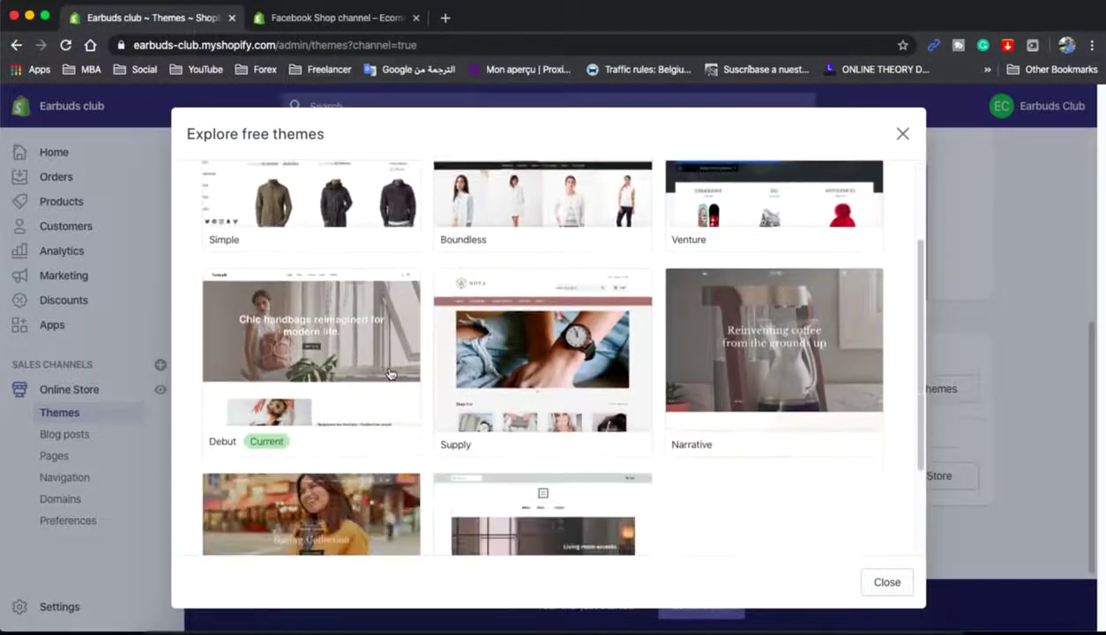
{"action": "scroll", "coordinate": [376, 366], "scroll_direction": "down", "scroll_amount": 1}
{"action": "left_click", "coordinate": [376, 367]}
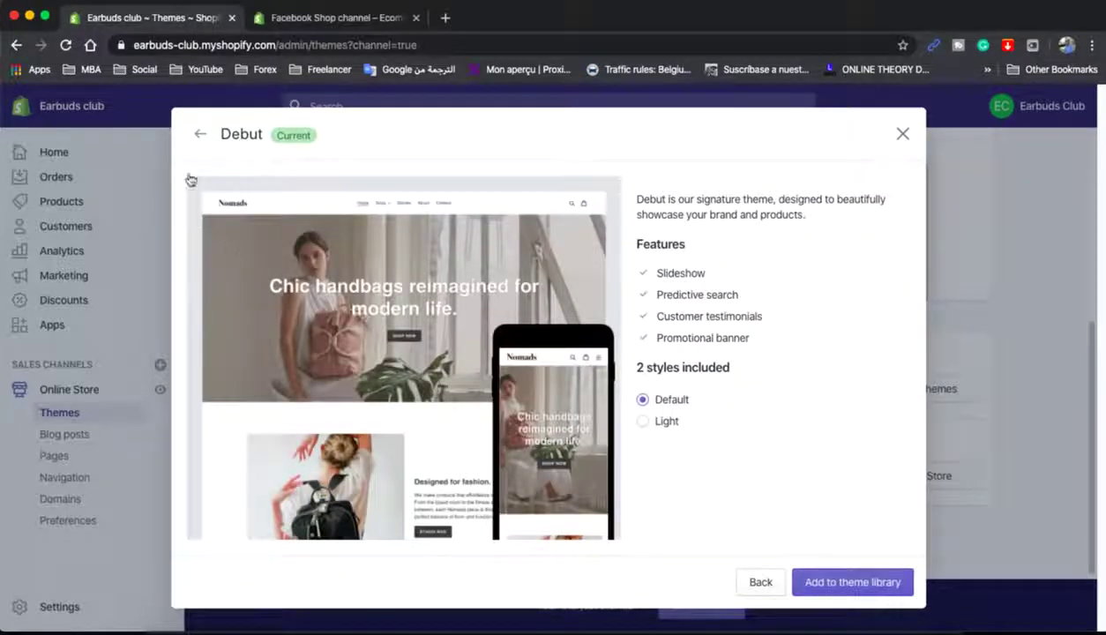
{"action": "left_click", "coordinate": [199, 134]}
- Add the free Brooklyn theme to the store's theme library
{"action": "scroll", "coordinate": [342, 417], "scroll_direction": "down", "scroll_amount": 5}
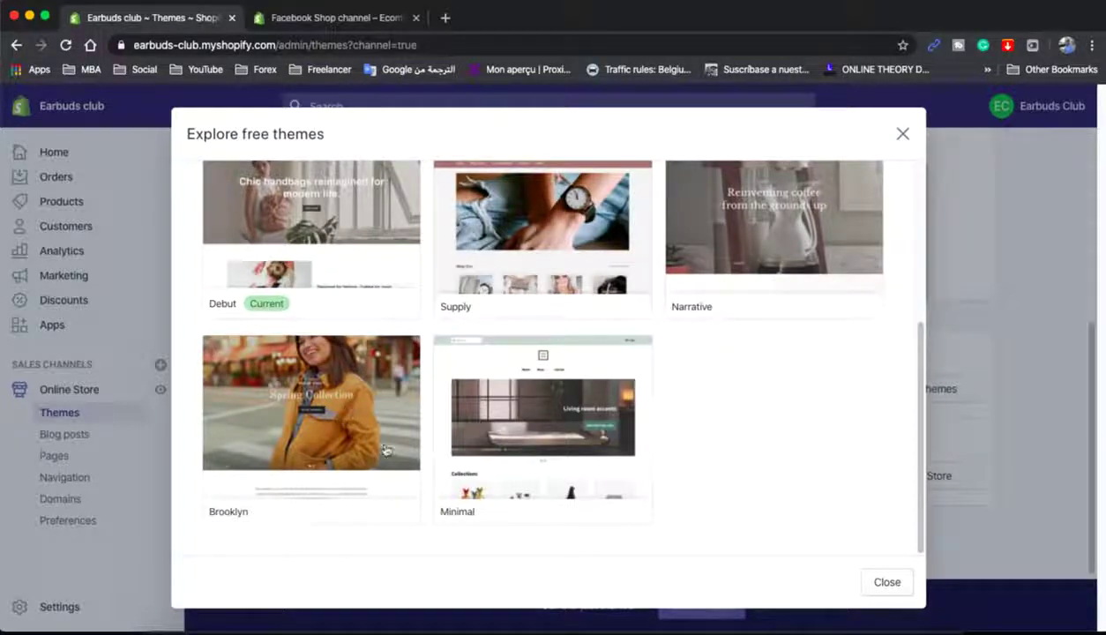
{"action": "left_click", "coordinate": [325, 388]}
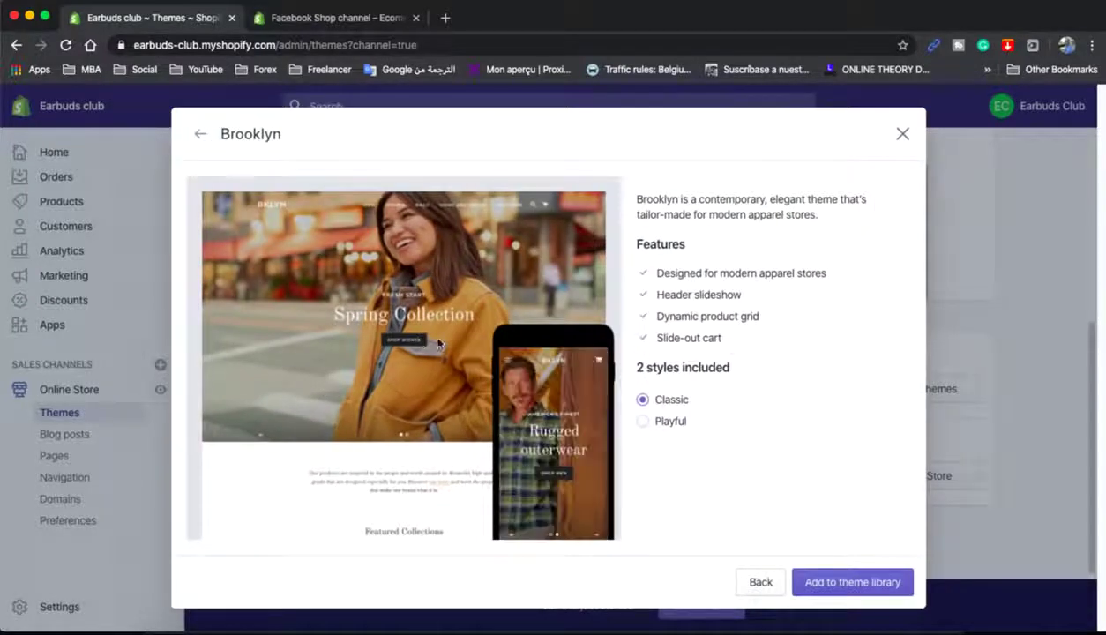
{"action": "left_click", "coordinate": [820, 589]}
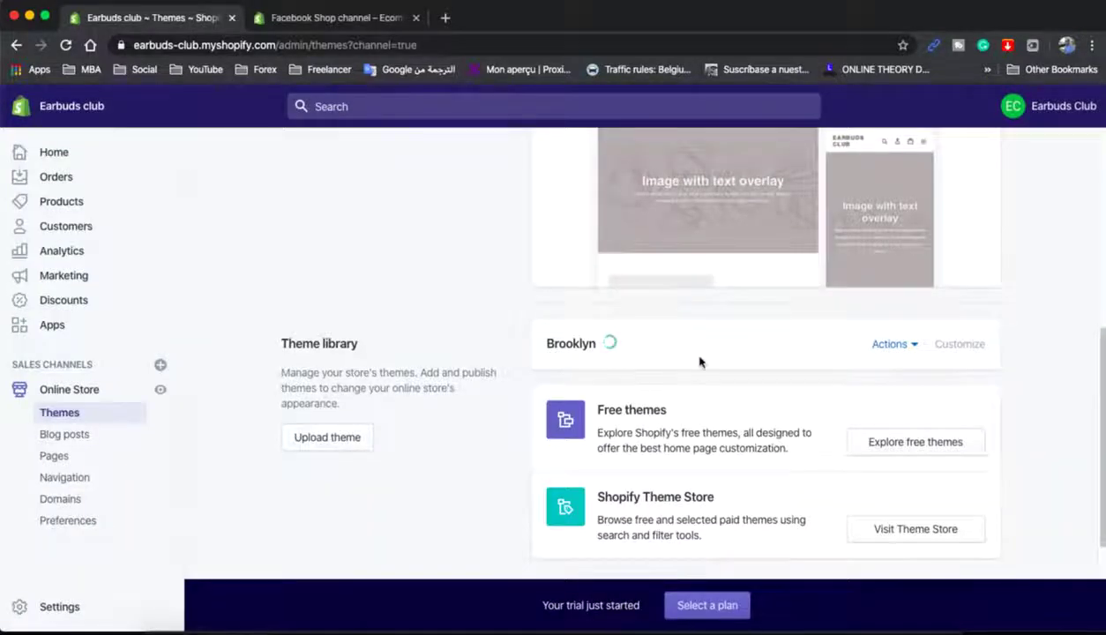
- Publish Brooklyn as the live theme, replacing Debut
{"action": "left_click", "coordinate": [890, 353]}
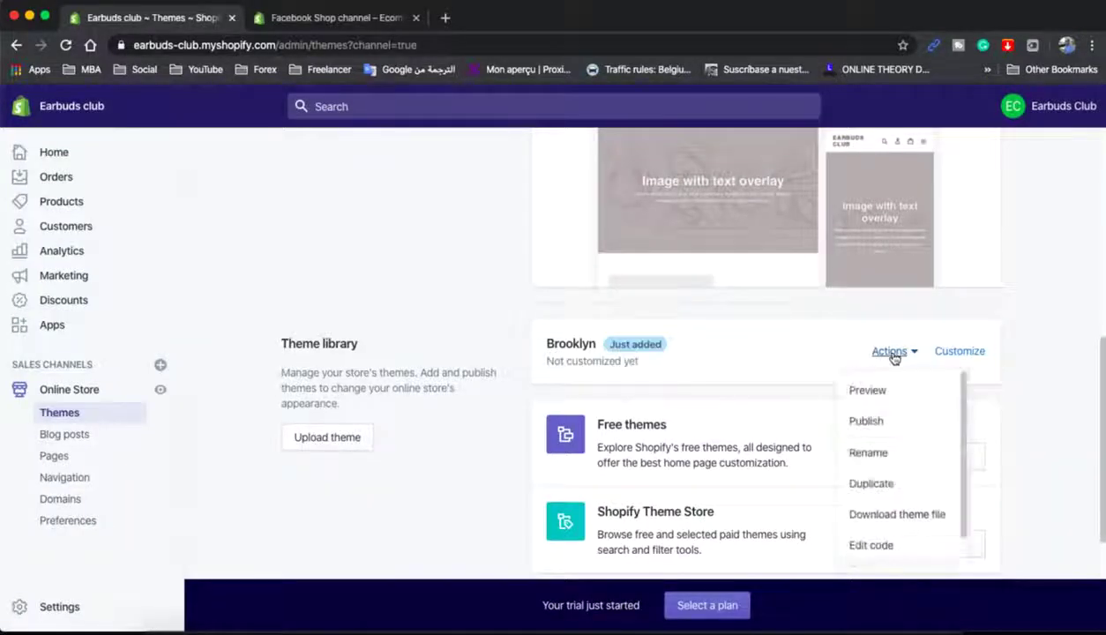
{"action": "left_click", "coordinate": [883, 422]}
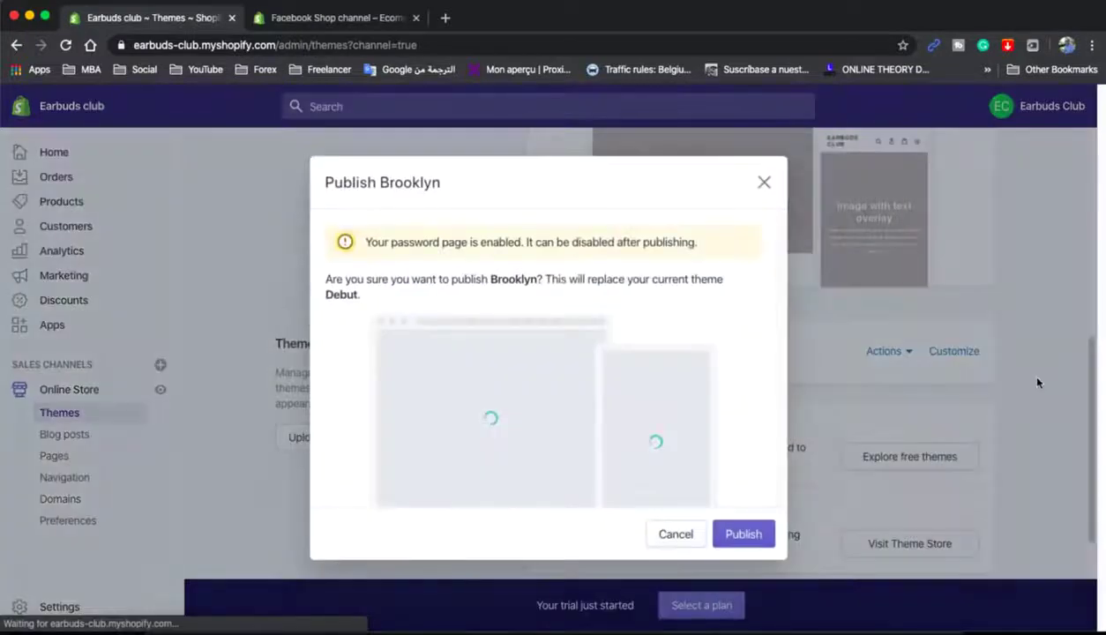
{"action": "left_click", "coordinate": [745, 535]}
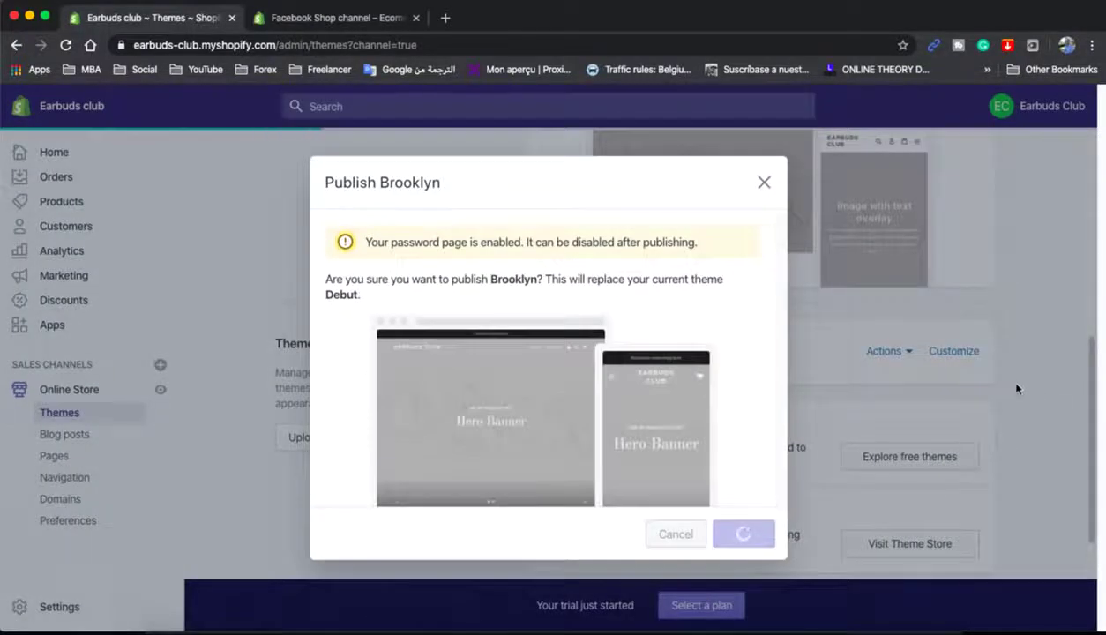
- Open the current Brooklyn theme in the theme editor
{"action": "scroll", "coordinate": [1015, 390], "scroll_direction": "up", "scroll_amount": 2}
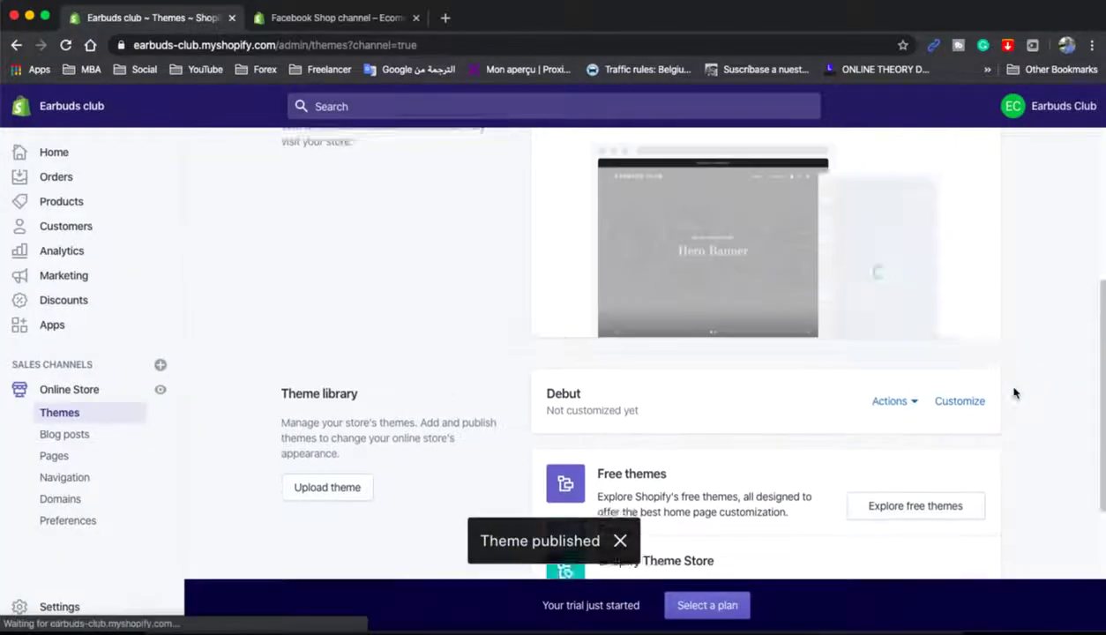
{"action": "scroll", "coordinate": [1015, 392], "scroll_direction": "up", "scroll_amount": 3}
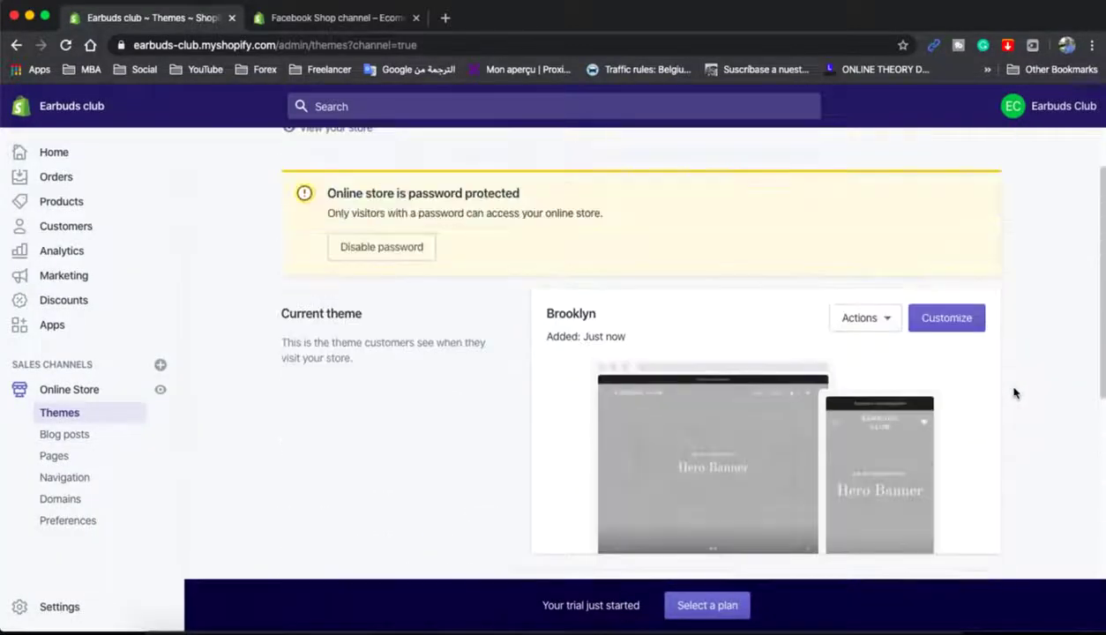
{"action": "scroll", "coordinate": [1013, 390], "scroll_direction": "up", "scroll_amount": 2}
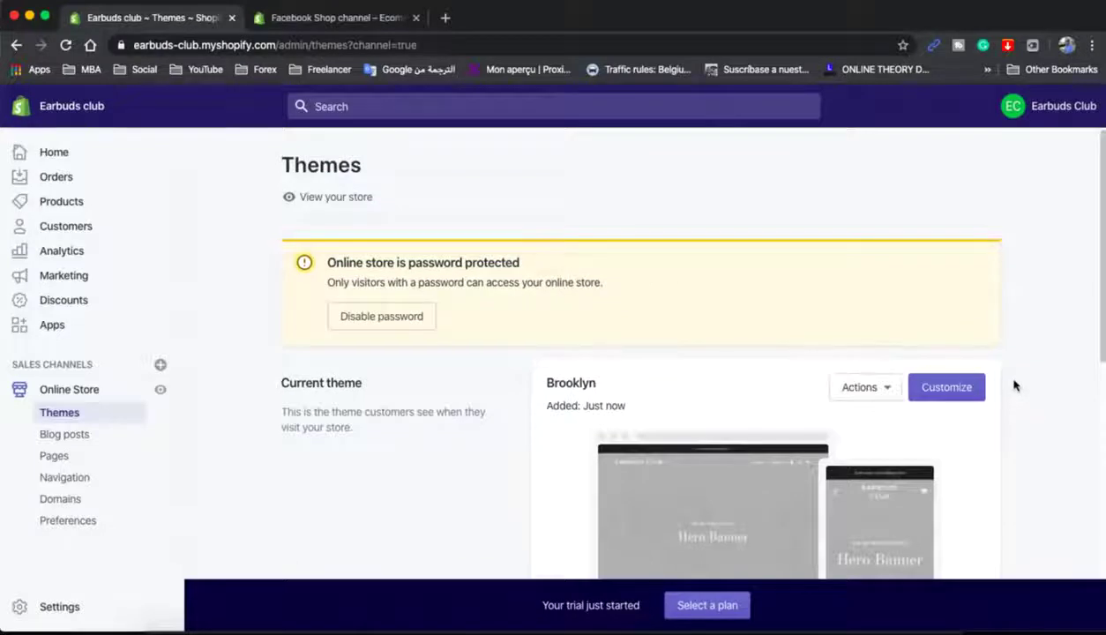
{"action": "scroll", "coordinate": [1013, 387], "scroll_direction": "down", "scroll_amount": 1}
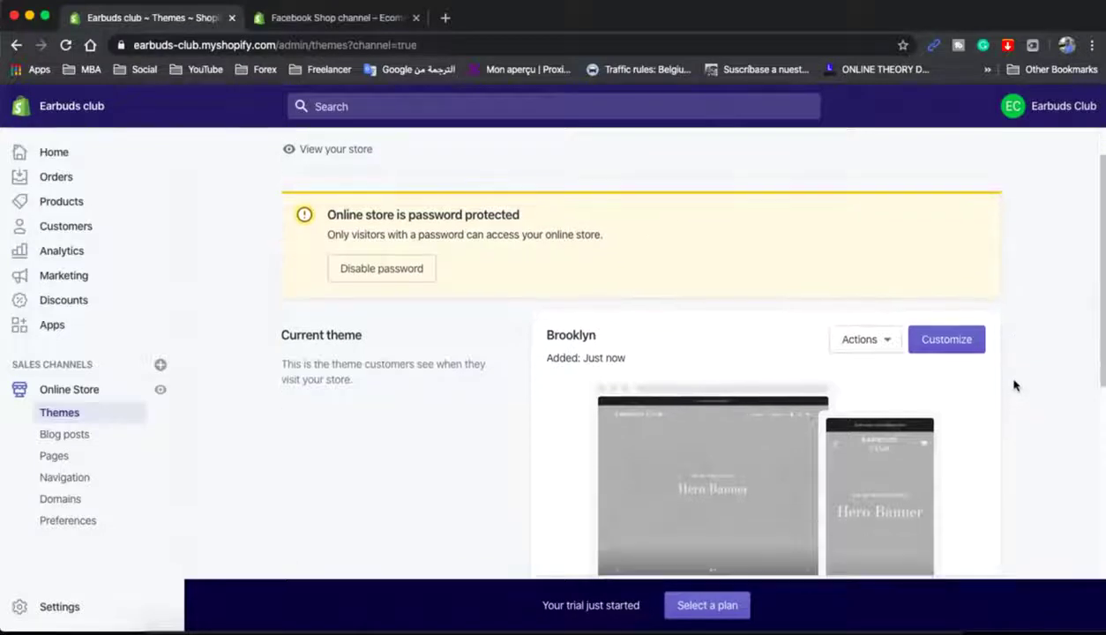
{"action": "left_click", "coordinate": [945, 344]}
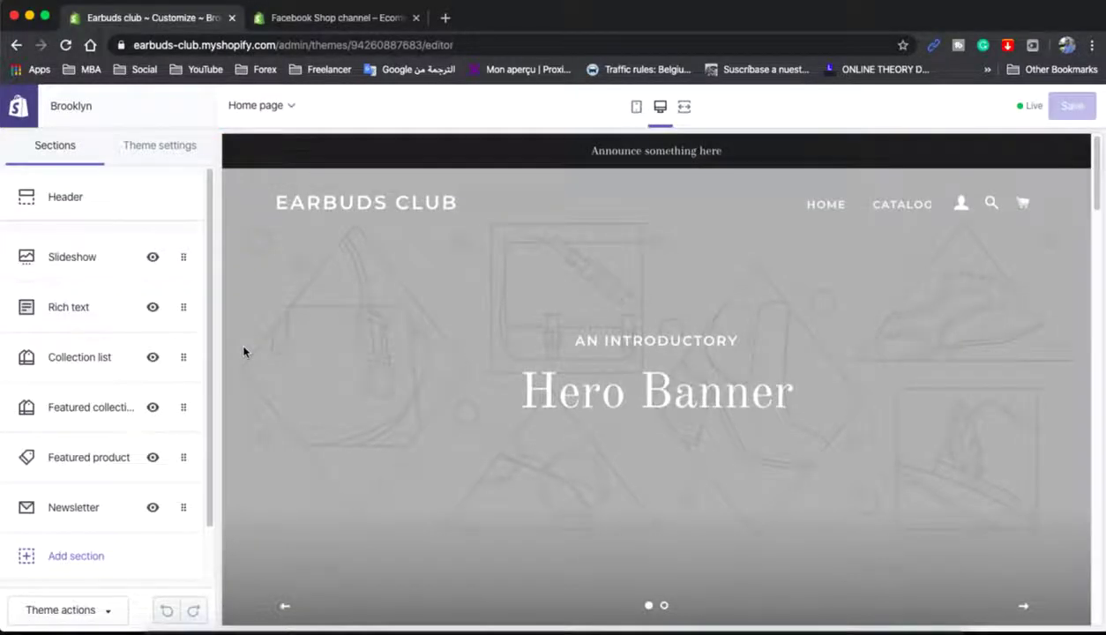
- Open Header settings, adjust the custom logo width, and reveal the 'Announce something here' bar options
{"action": "left_click", "coordinate": [79, 196]}
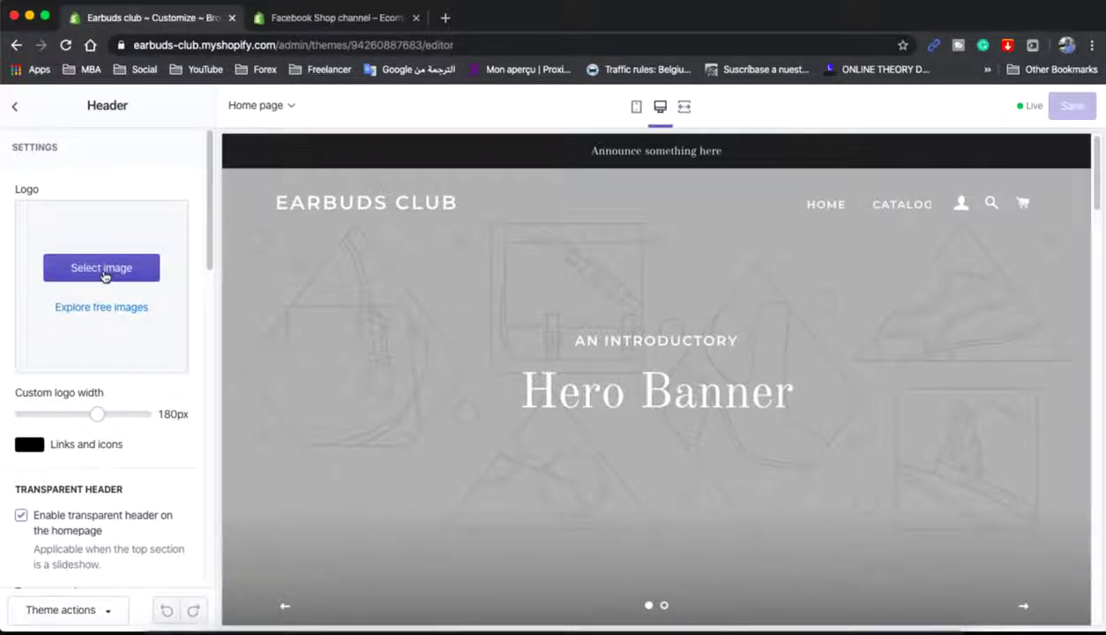
{"action": "scroll", "coordinate": [121, 302], "scroll_direction": "down", "scroll_amount": 1}
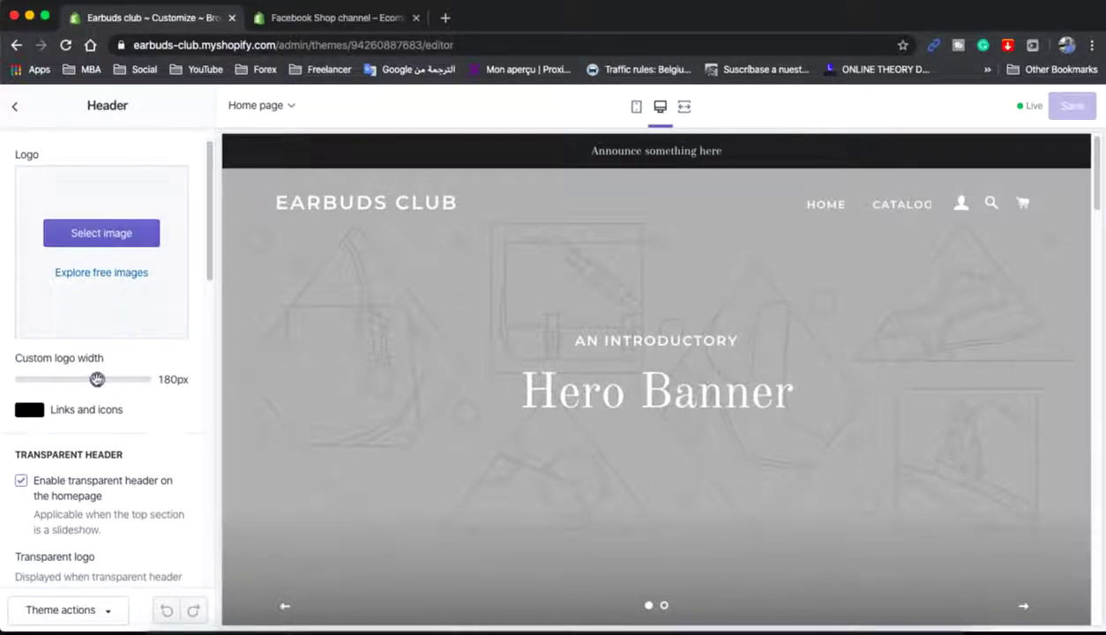
{"action": "left_click_drag", "start_coordinate": [97, 380], "coordinate": [97, 379]}
{"action": "left_click", "coordinate": [635, 154]}
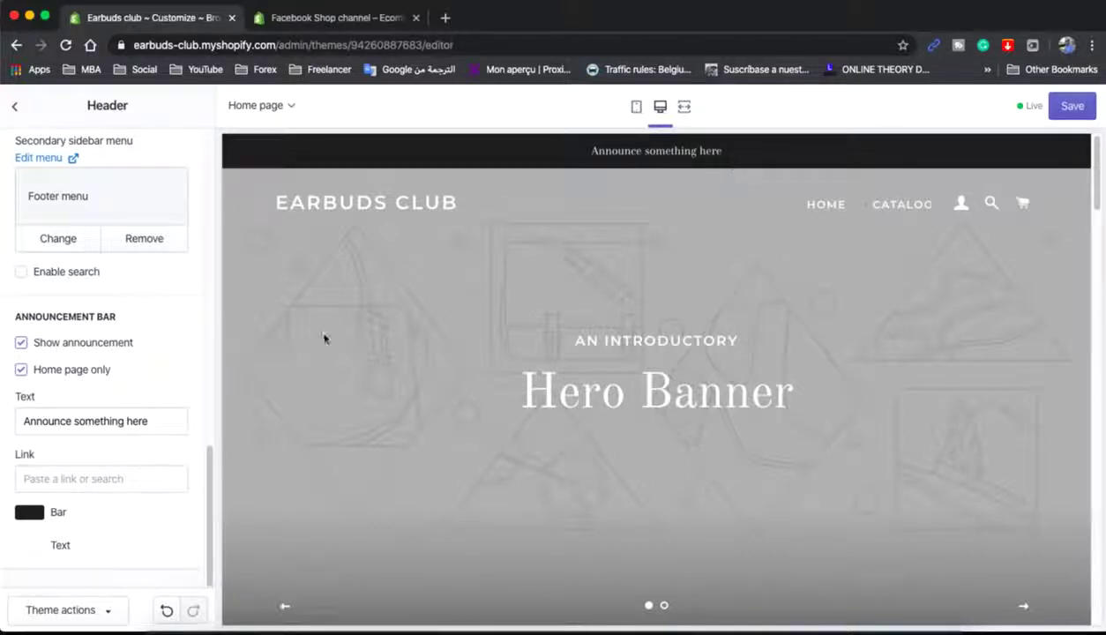
- Change the announcement text to 'Free Shipping', save, and go back to the Sections list
{"action": "triple_click", "coordinate": [106, 417]}
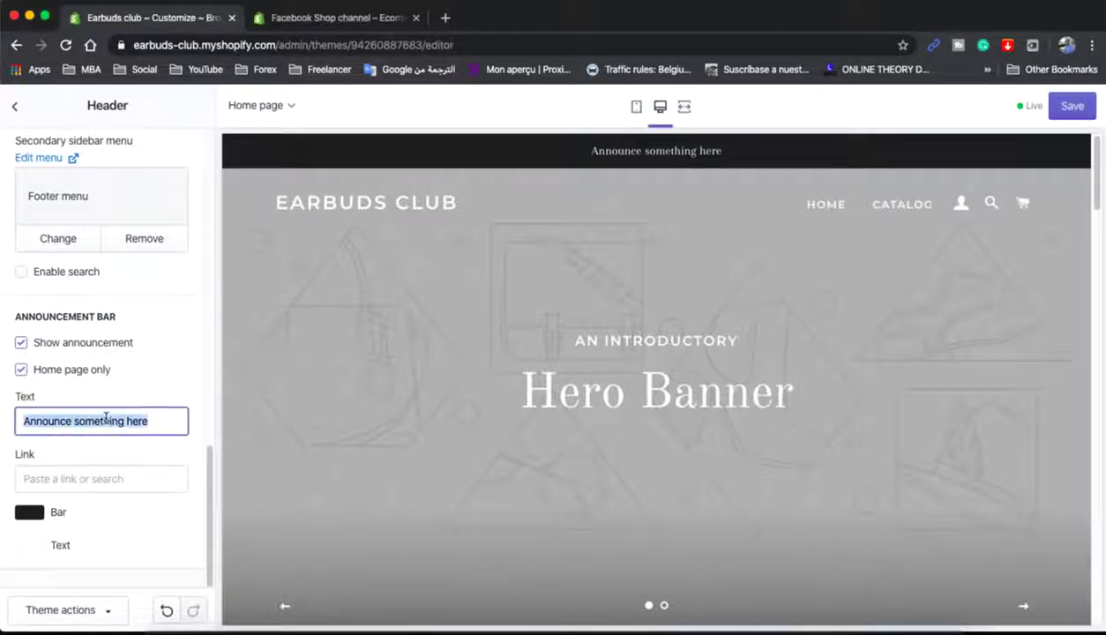
{"action": "type", "text": "Free "}
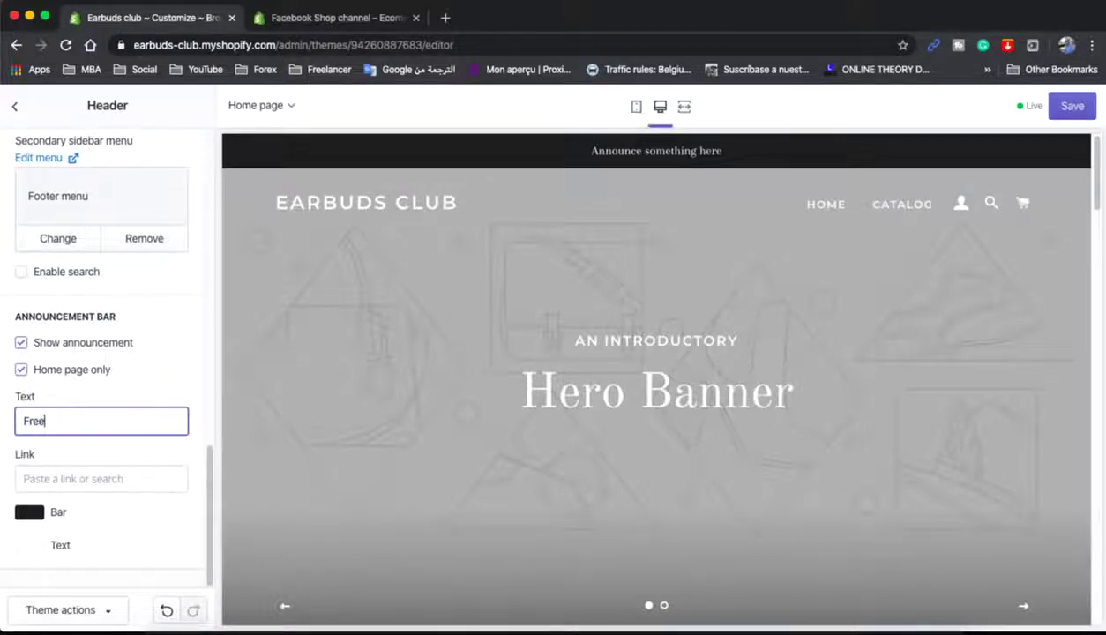
{"action": "type", "text": "Shipping"}
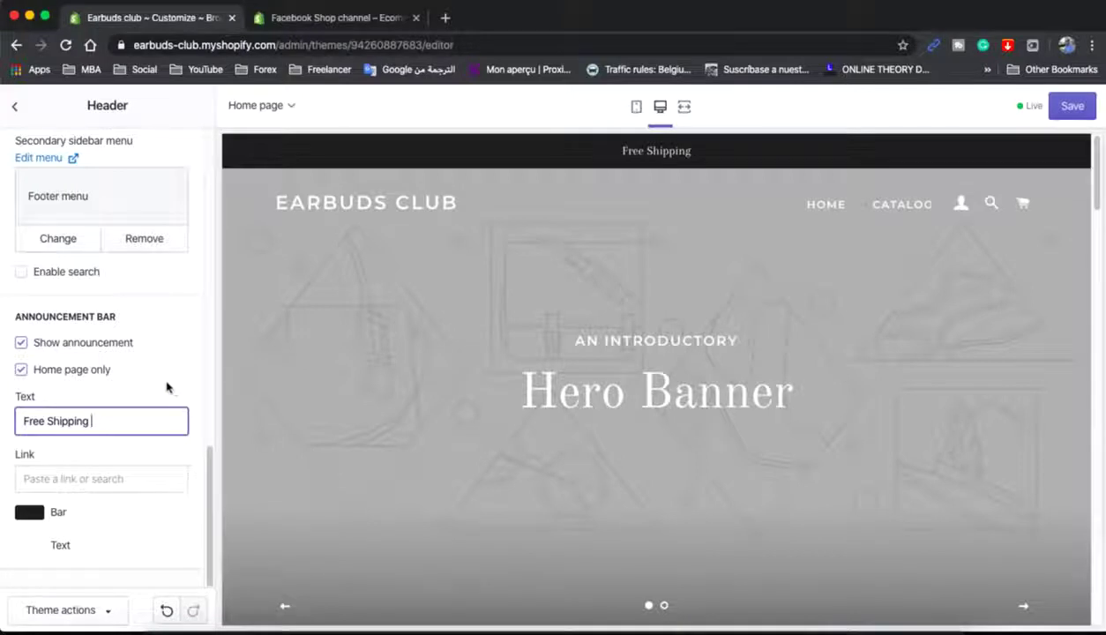
{"action": "left_click", "coordinate": [1070, 105]}
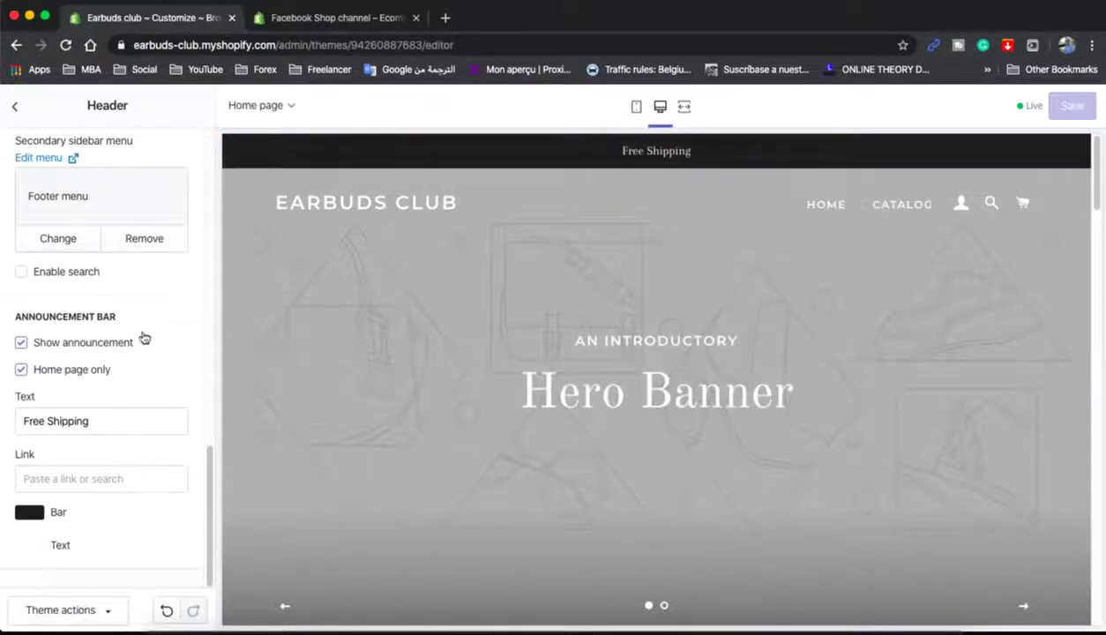
{"action": "triple_click", "coordinate": [56, 420]}
{"action": "scroll", "coordinate": [118, 389], "scroll_direction": "up", "scroll_amount": 10}
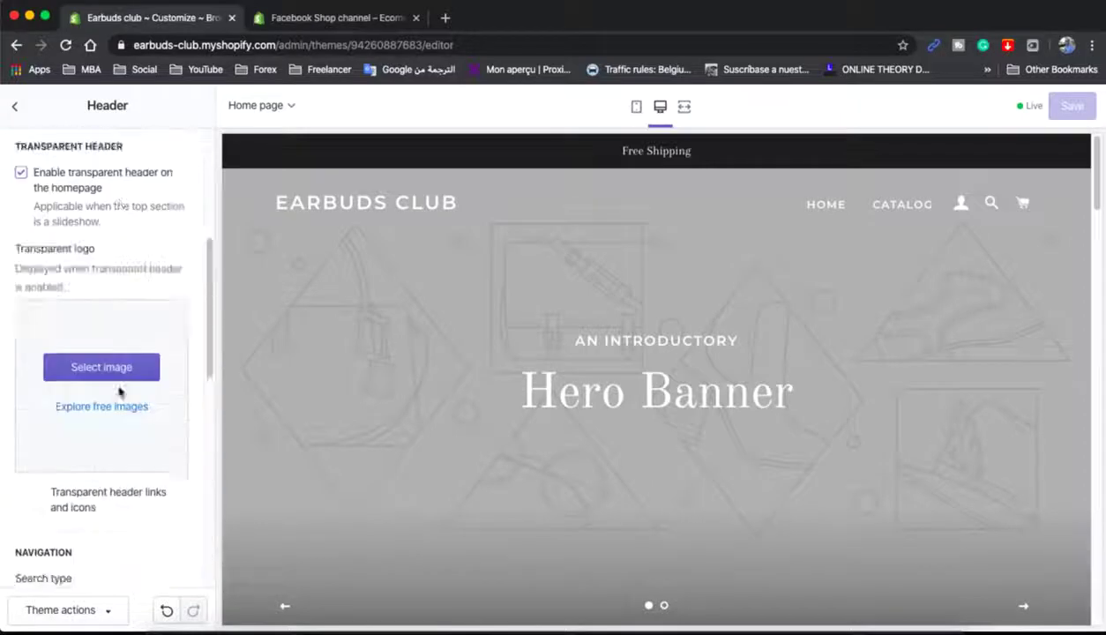
{"action": "left_click", "coordinate": [1065, 107]}
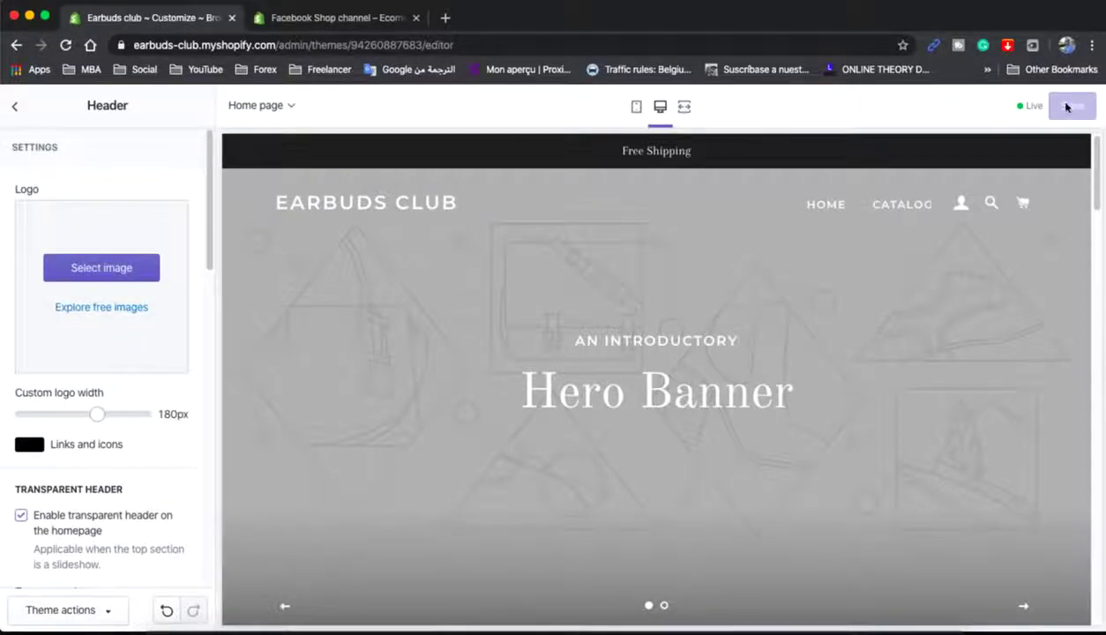
{"action": "left_click", "coordinate": [14, 107]}
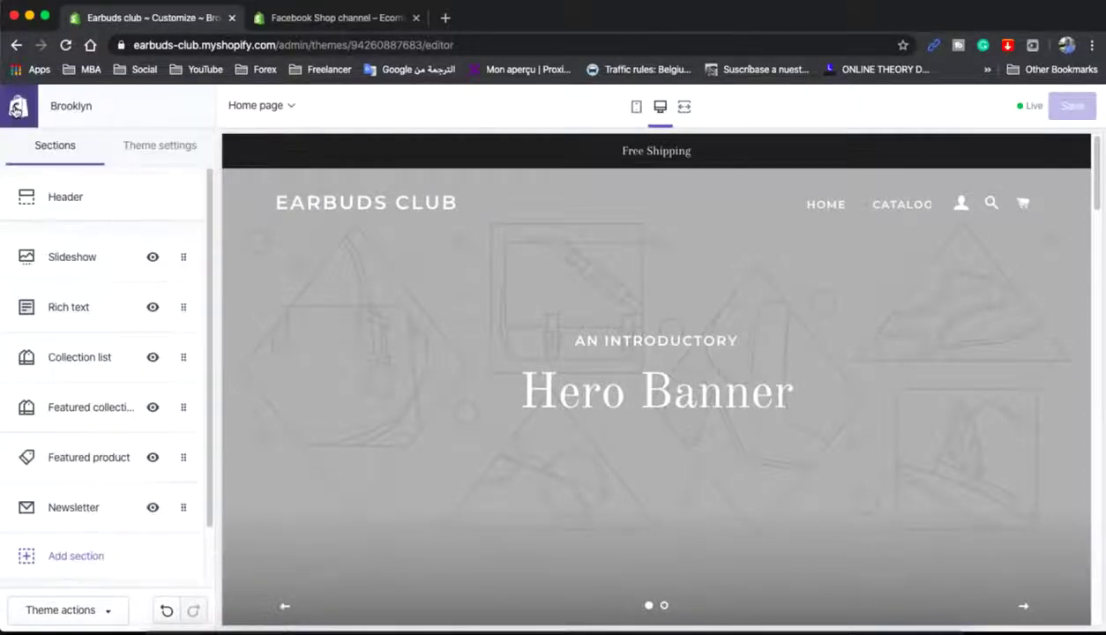
- Delete the second slide from the homepage Slideshow section
{"action": "left_click", "coordinate": [102, 257]}
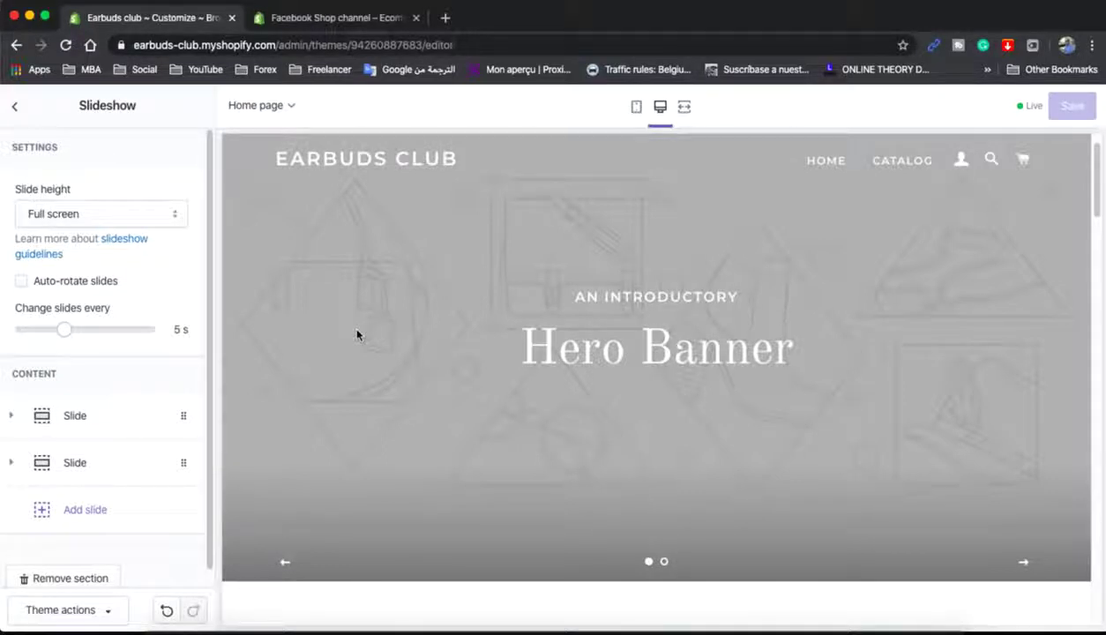
{"action": "left_click", "coordinate": [174, 465]}
{"action": "scroll", "coordinate": [162, 469], "scroll_direction": "down", "scroll_amount": 3}
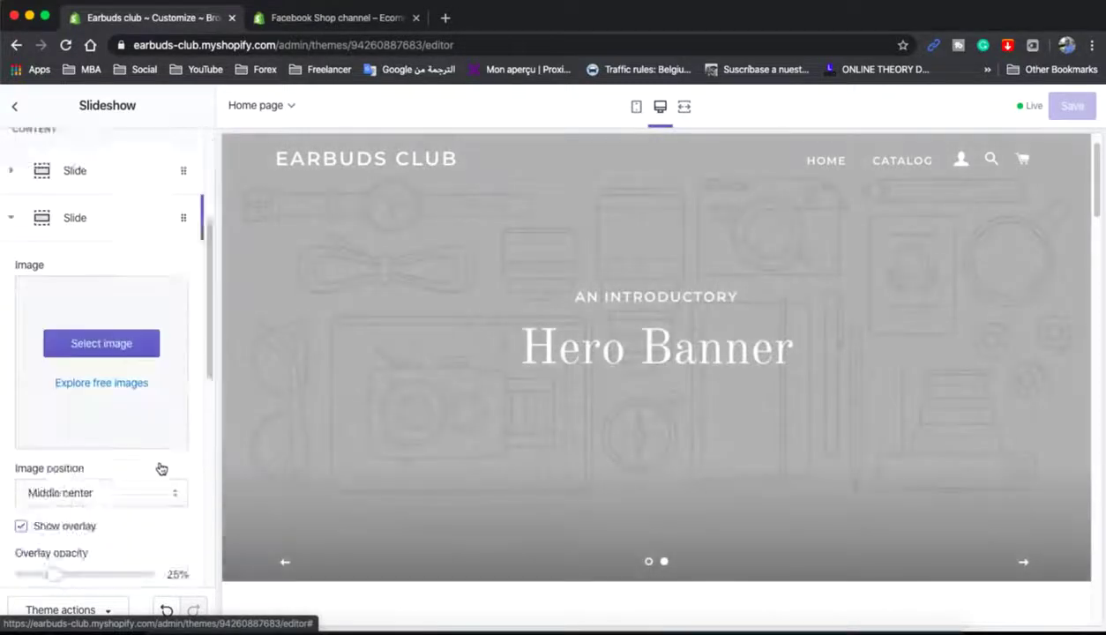
{"action": "scroll", "coordinate": [161, 467], "scroll_direction": "down", "scroll_amount": 10}
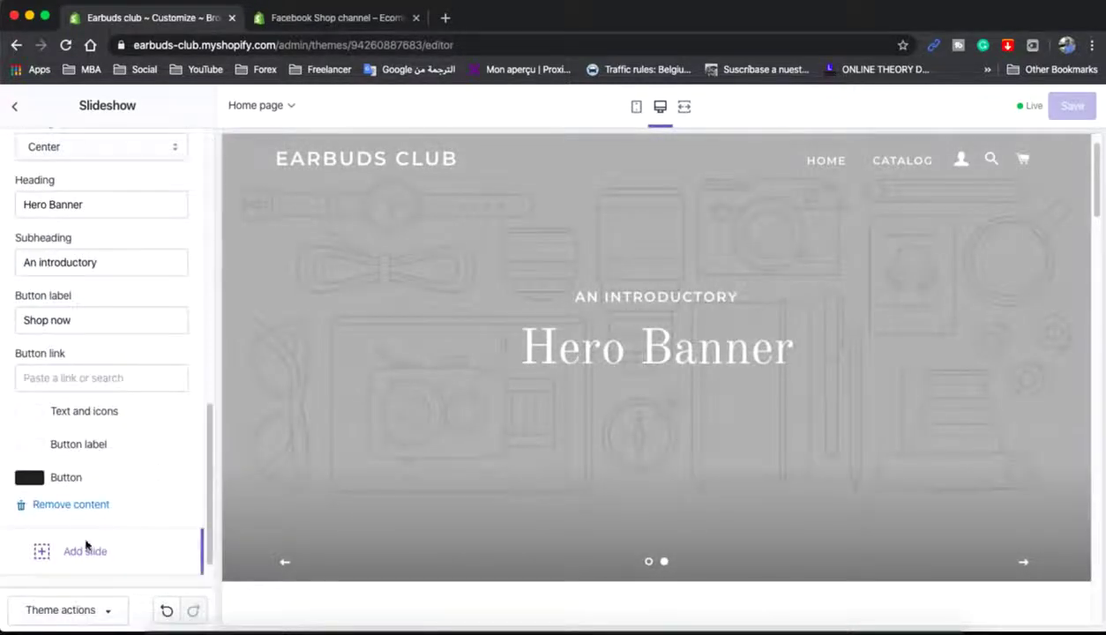
{"action": "left_click", "coordinate": [74, 506]}
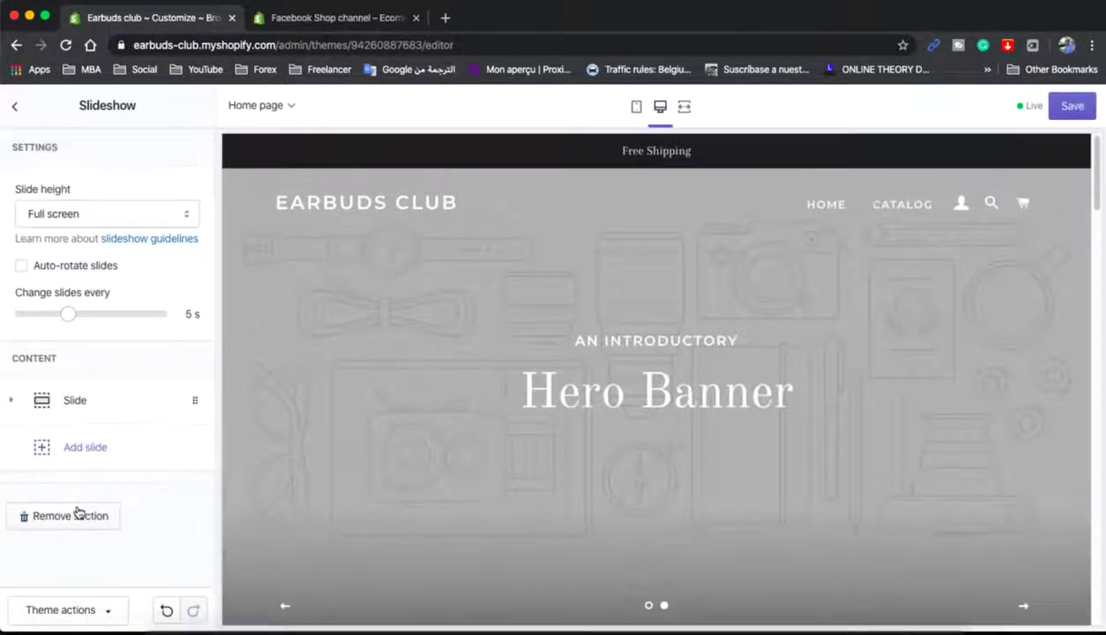
- Search the free stock images for 'earbuds' for the remaining slide
{"action": "left_click", "coordinate": [116, 410]}
{"action": "scroll", "coordinate": [116, 412], "scroll_direction": "down", "scroll_amount": 2}
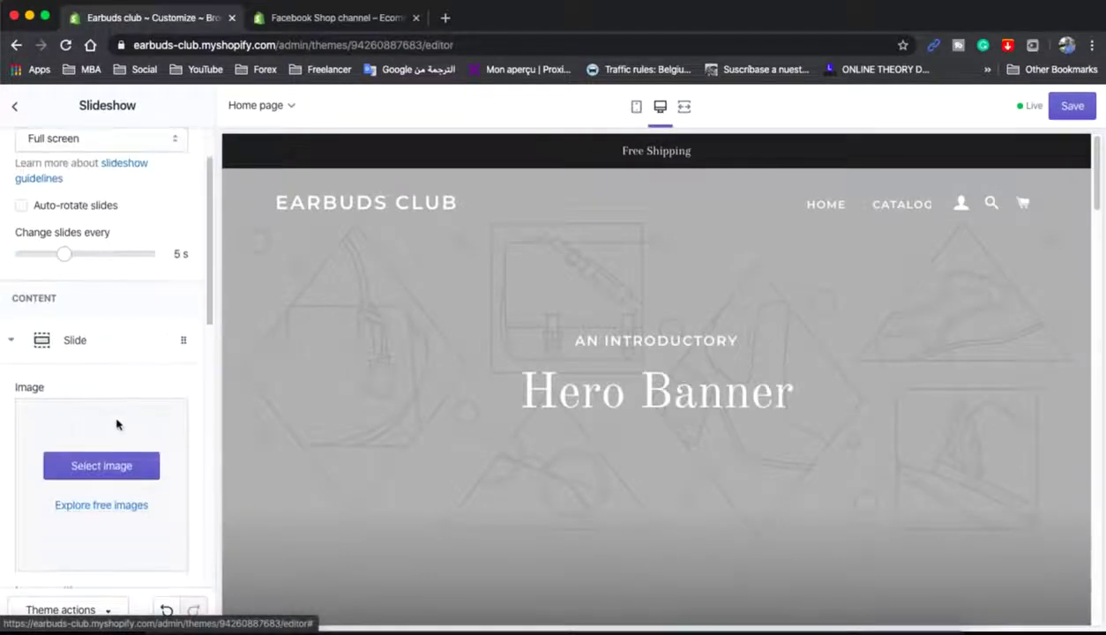
{"action": "scroll", "coordinate": [116, 470], "scroll_direction": "down", "scroll_amount": 2}
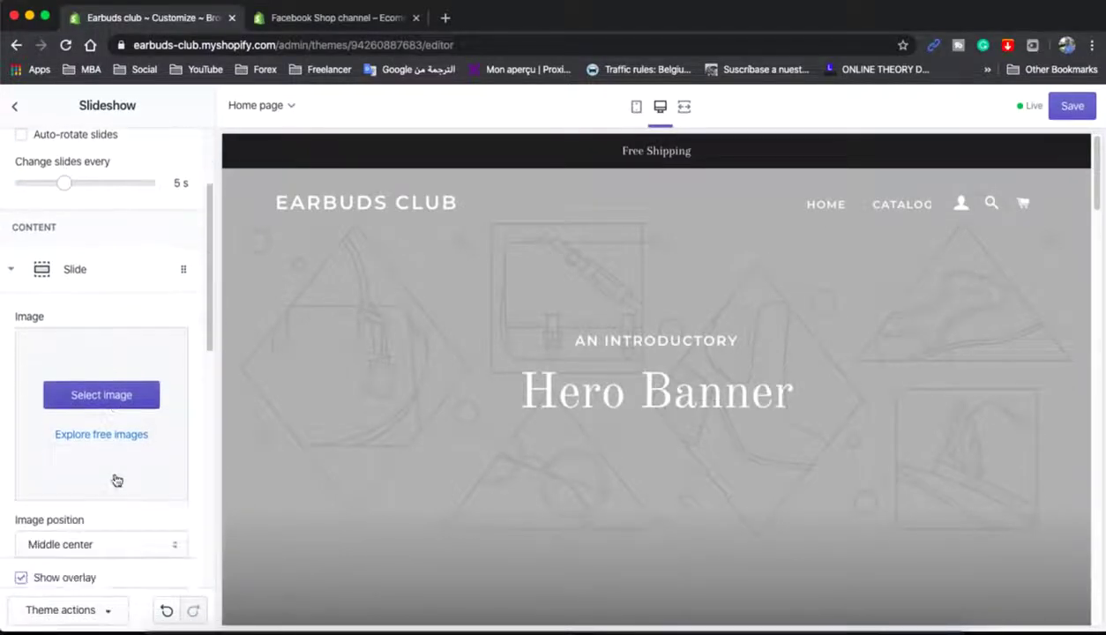
{"action": "left_click", "coordinate": [91, 434]}
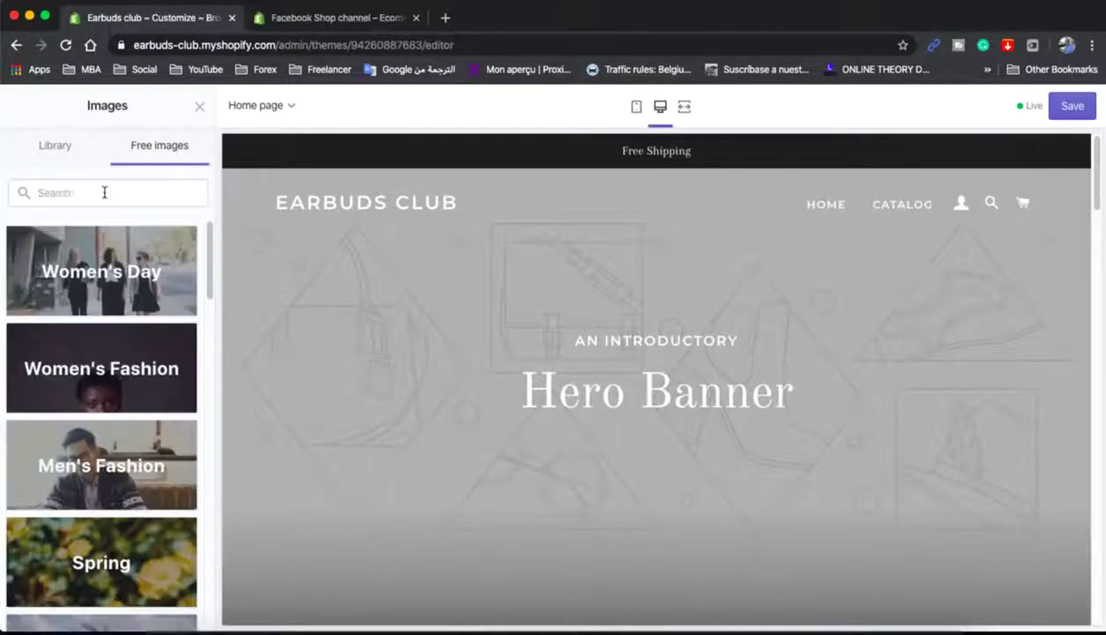
{"action": "left_click", "coordinate": [100, 192]}
{"action": "type", "text": "earbuds"}
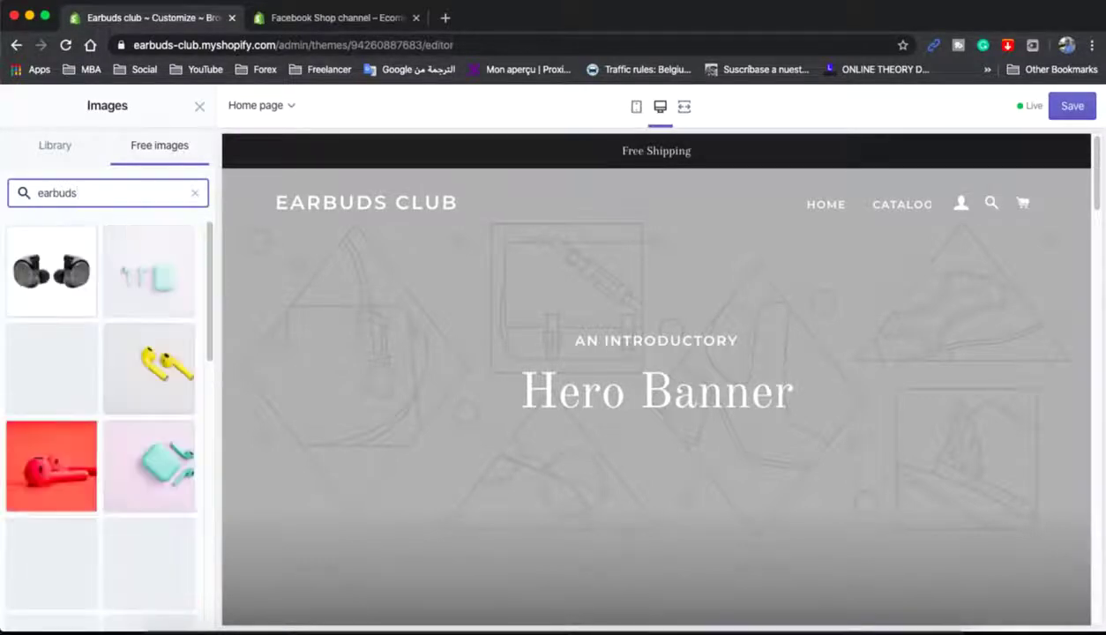
- Set the white headphones on a dirt path photo as the slide image and save
{"action": "scroll", "coordinate": [86, 359], "scroll_direction": "down", "scroll_amount": 3}
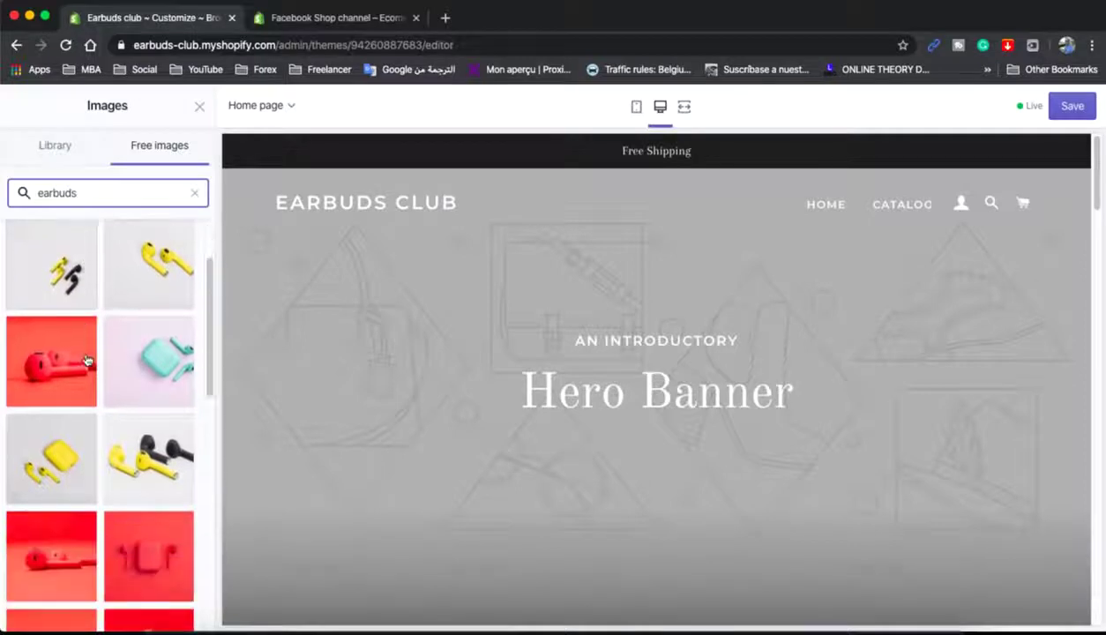
{"action": "scroll", "coordinate": [194, 380], "scroll_direction": "up", "scroll_amount": 3}
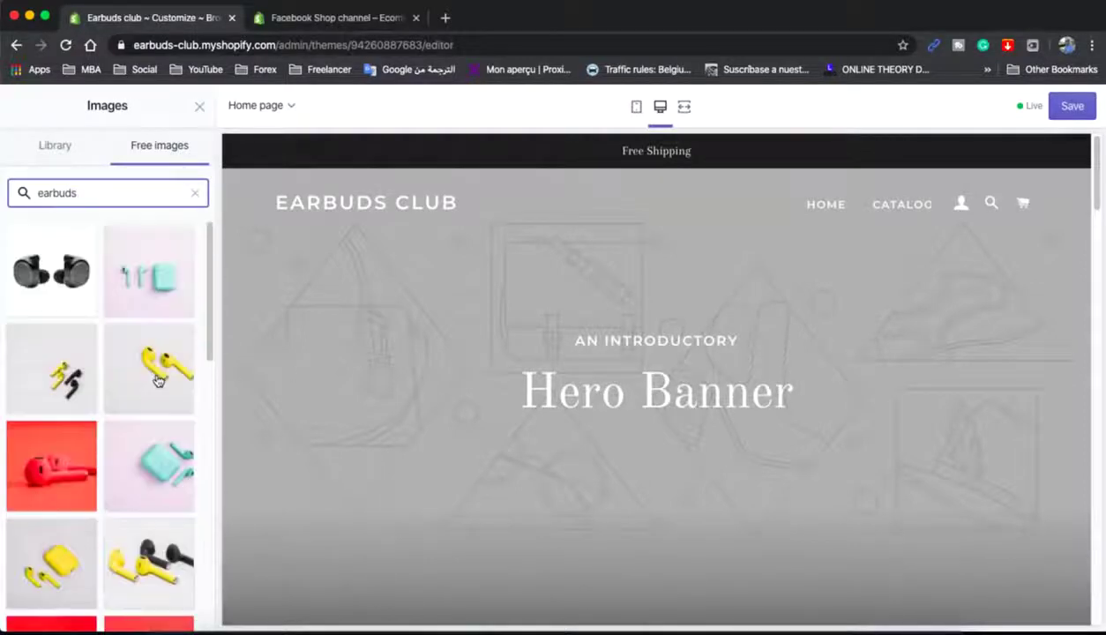
{"action": "left_click", "coordinate": [51, 269]}
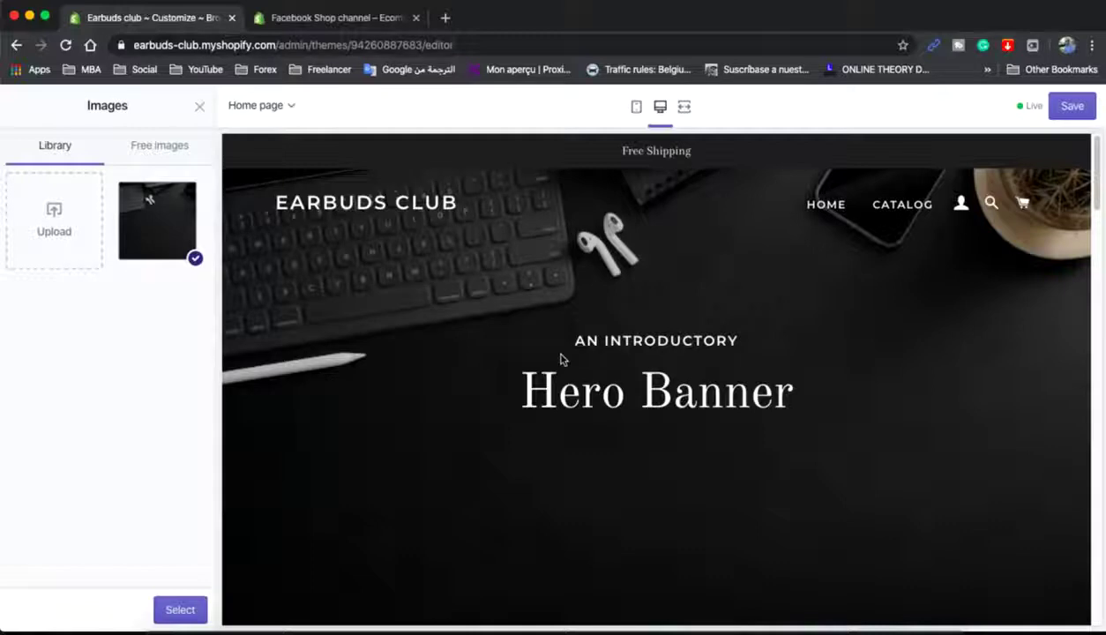
{"action": "scroll", "coordinate": [580, 363], "scroll_direction": "down", "scroll_amount": 3}
{"action": "scroll", "coordinate": [580, 368], "scroll_direction": "up", "scroll_amount": 3}
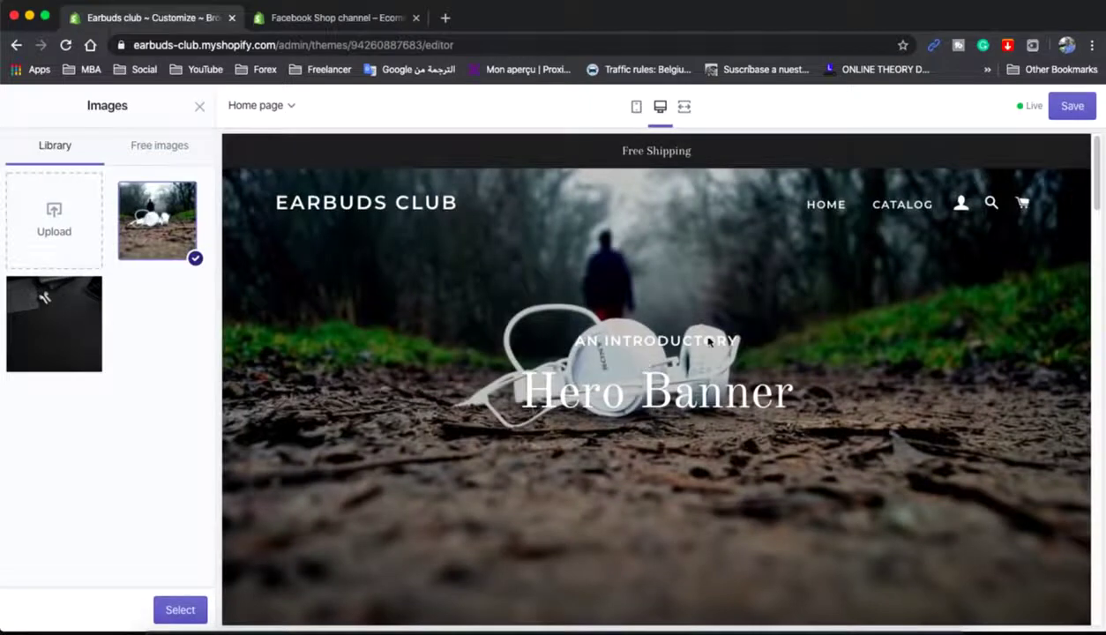
{"action": "left_click", "coordinate": [1072, 107]}
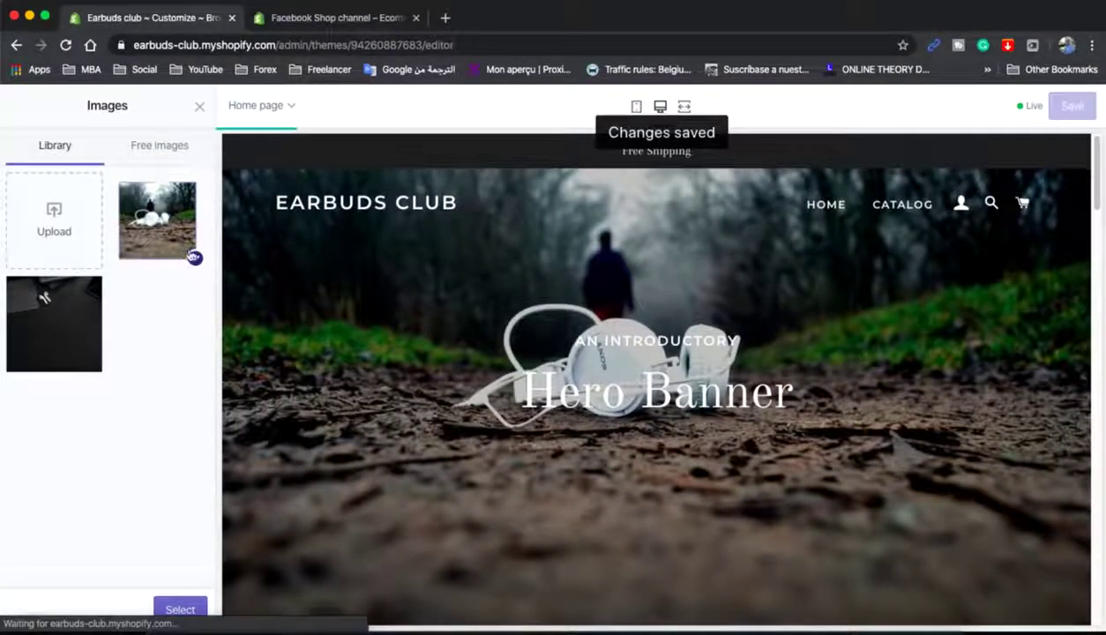
{"action": "left_click", "coordinate": [198, 106]}
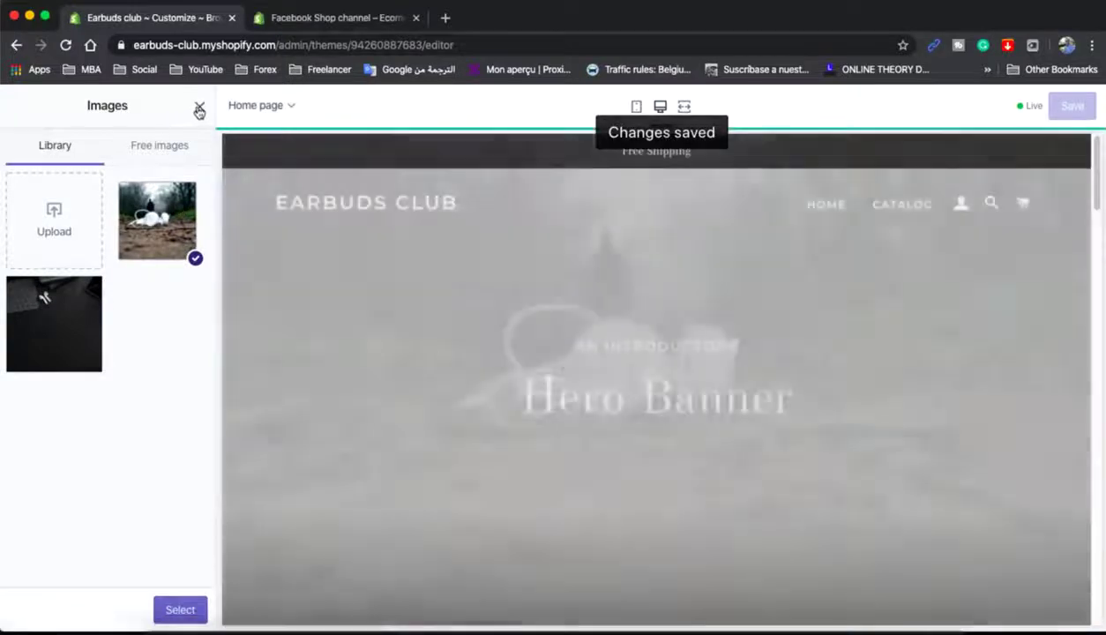
- Change the slide heading to 'Earbuds' and the subheading to 'luxury'
{"action": "scroll", "coordinate": [121, 391], "scroll_direction": "down", "scroll_amount": 5}
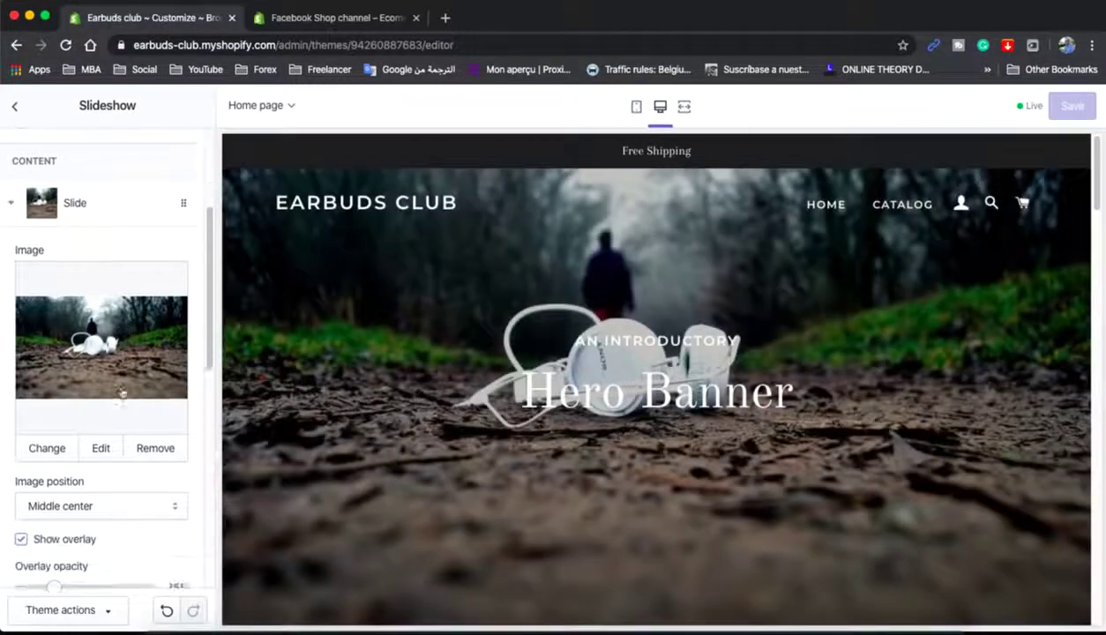
{"action": "scroll", "coordinate": [102, 380], "scroll_direction": "down", "scroll_amount": 3}
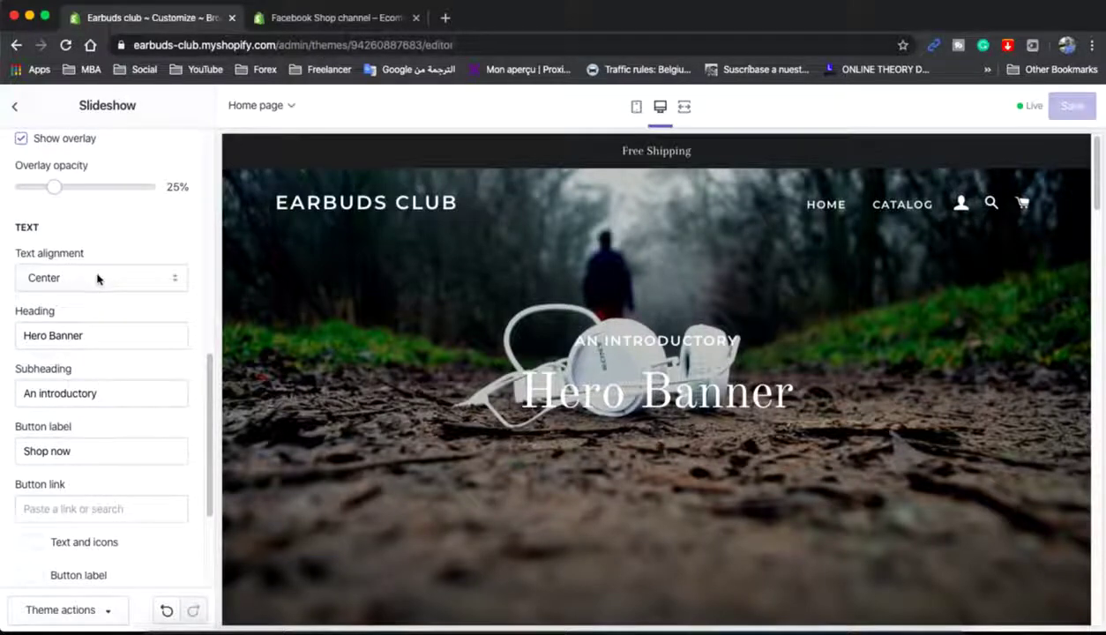
{"action": "scroll", "coordinate": [617, 371], "scroll_direction": "down", "scroll_amount": 1}
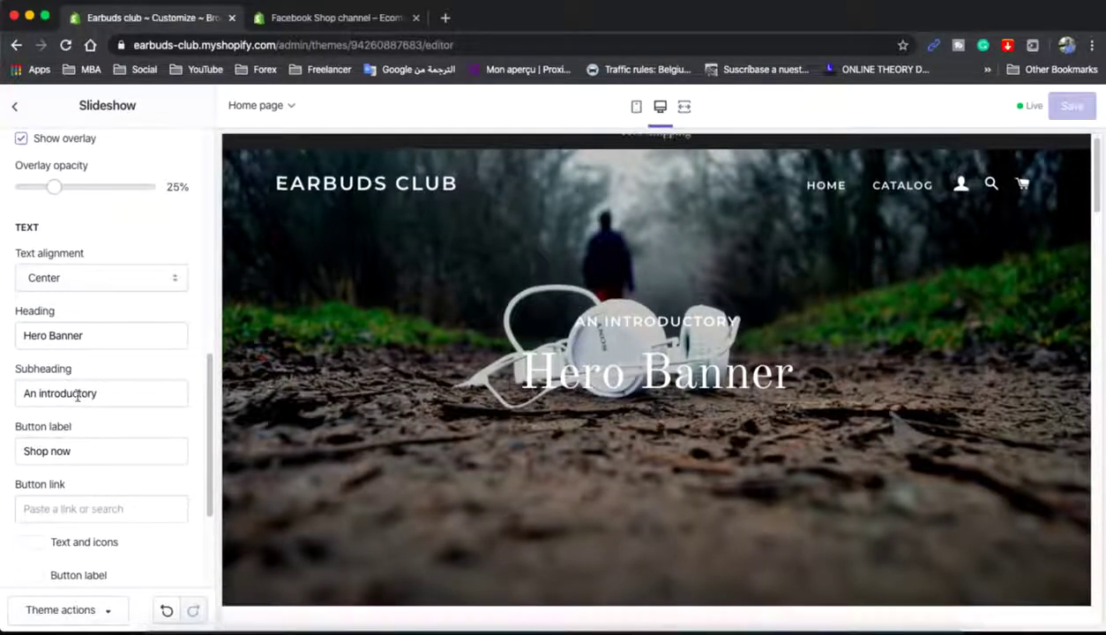
{"action": "triple_click", "coordinate": [68, 335]}
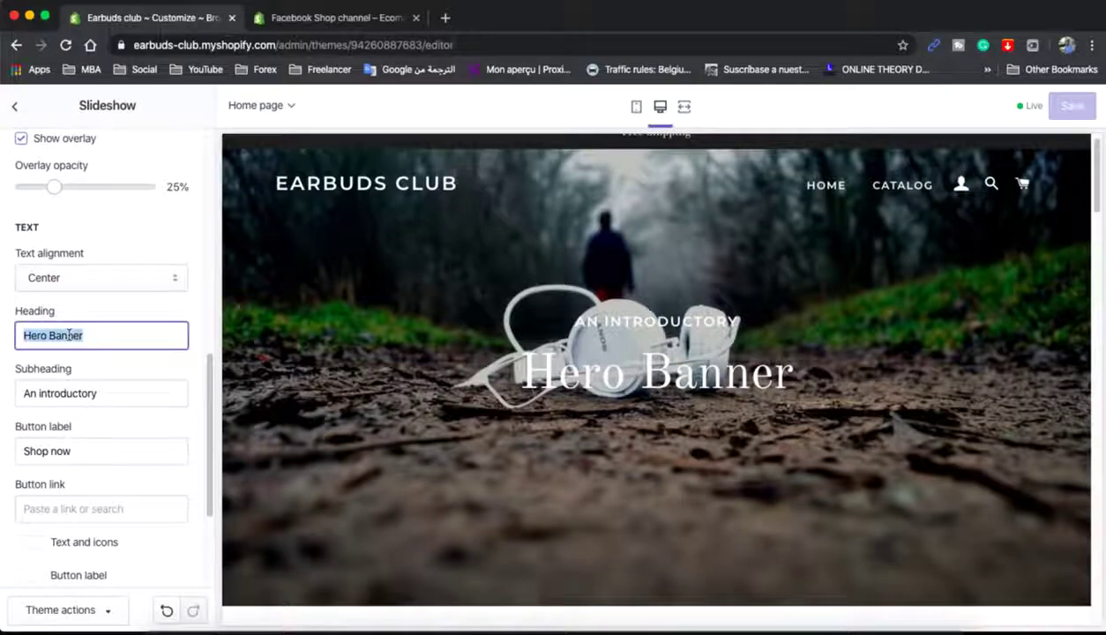
{"action": "type", "text": "Earbuds"}
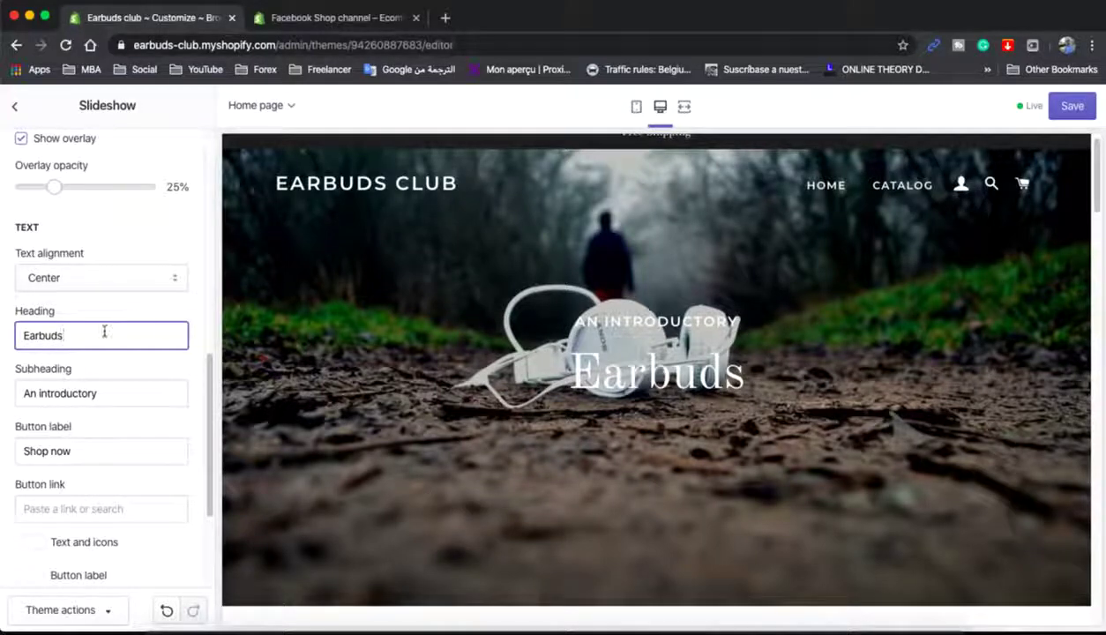
{"action": "triple_click", "coordinate": [98, 395]}
{"action": "type", "text": "luxury"}
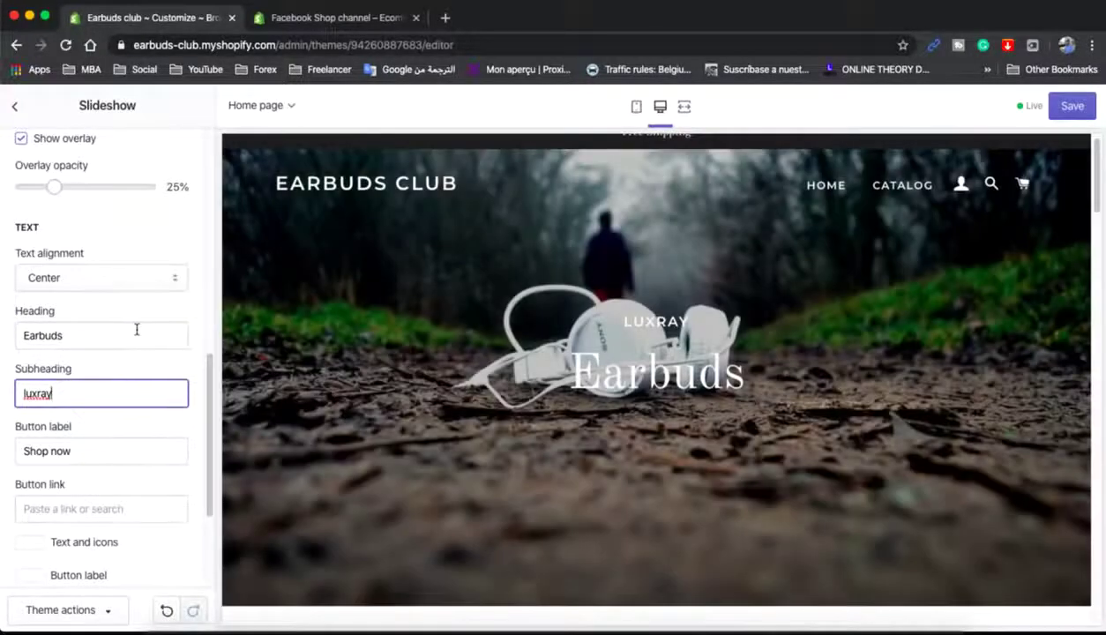
- Link the Shop now button to Products > All Products and save
{"action": "scroll", "coordinate": [119, 327], "scroll_direction": "down", "scroll_amount": 3}
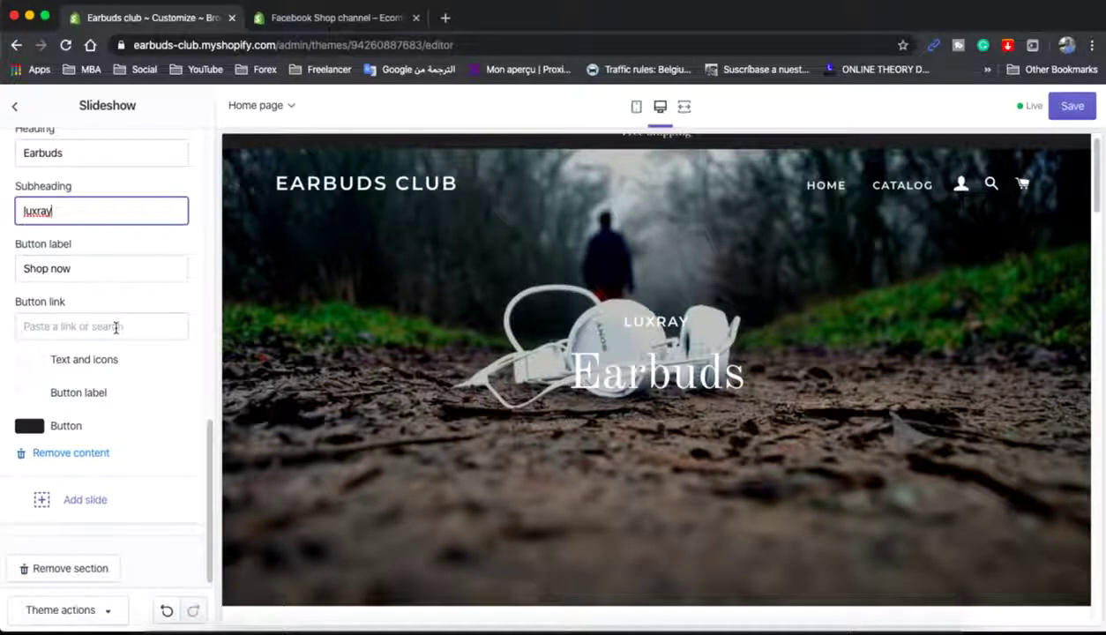
{"action": "left_click", "coordinate": [90, 270]}
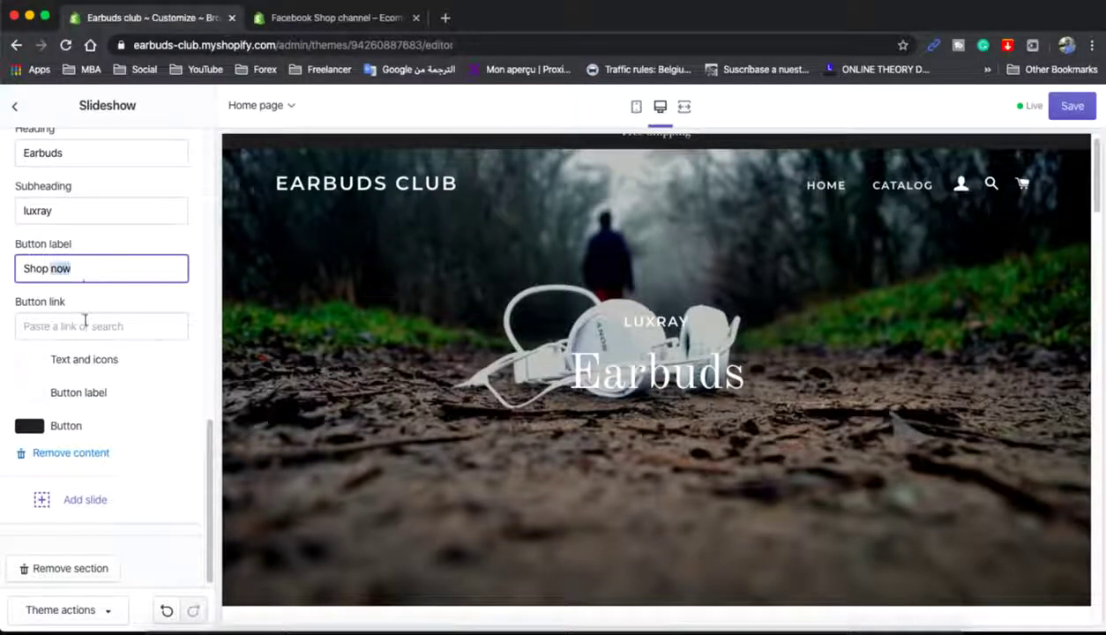
{"action": "triple_click", "coordinate": [79, 262]}
{"action": "left_click", "coordinate": [77, 265]}
{"action": "left_click", "coordinate": [85, 323]}
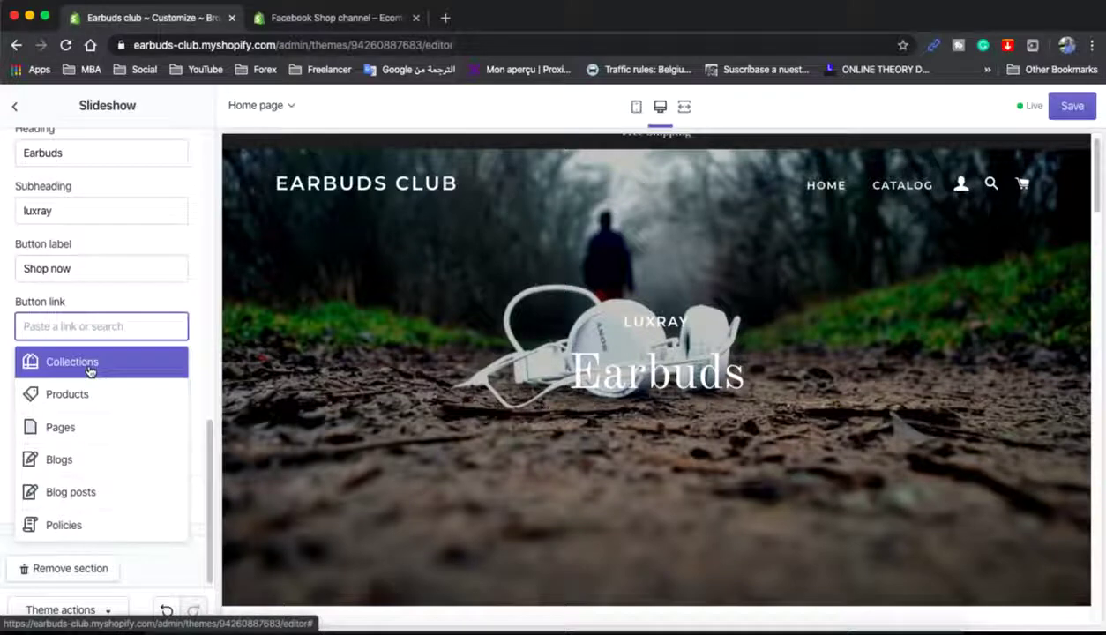
{"action": "left_click", "coordinate": [93, 393]}
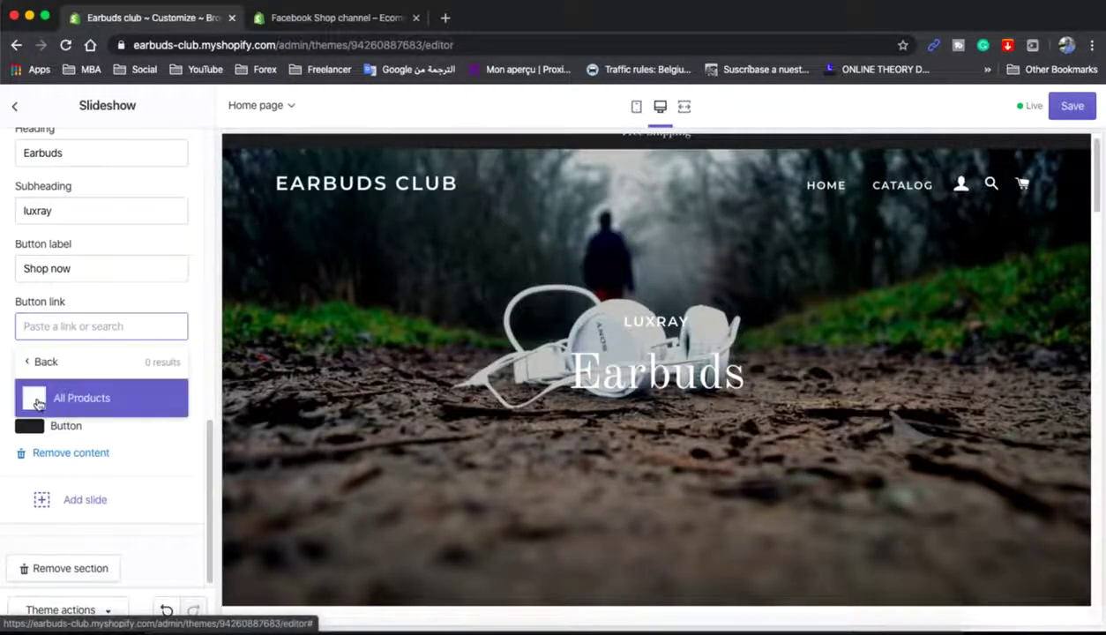
{"action": "left_click", "coordinate": [81, 397]}
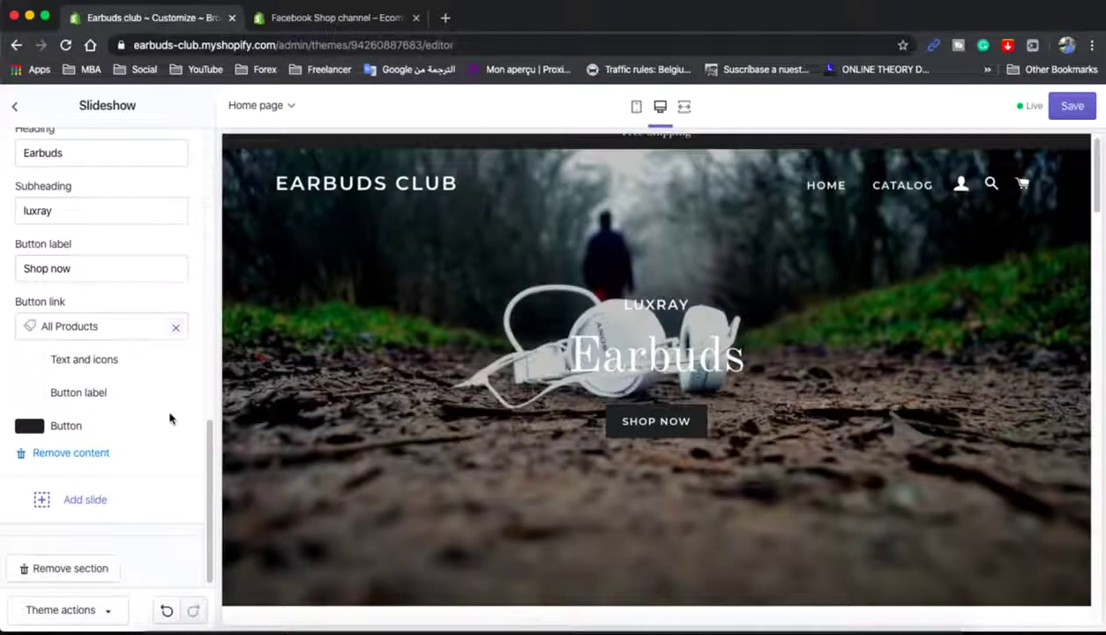
{"action": "scroll", "coordinate": [169, 417], "scroll_direction": "down", "scroll_amount": 1}
{"action": "left_click", "coordinate": [1071, 106]}
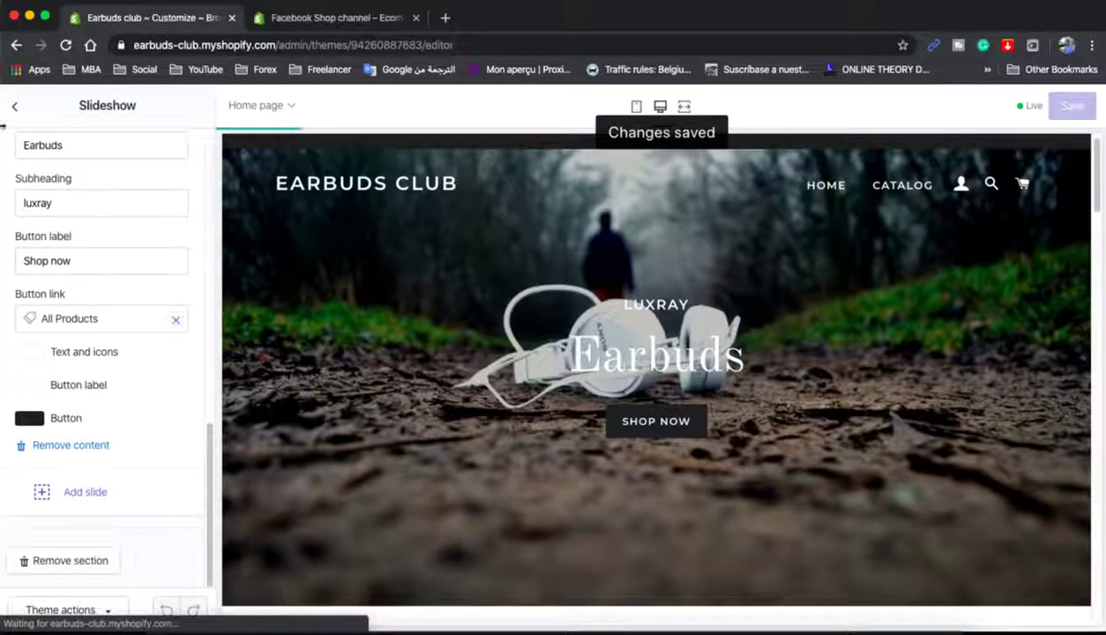
- Remove the Rich text section from the homepage, then bring up Collection list settings
{"action": "left_click", "coordinate": [16, 111]}
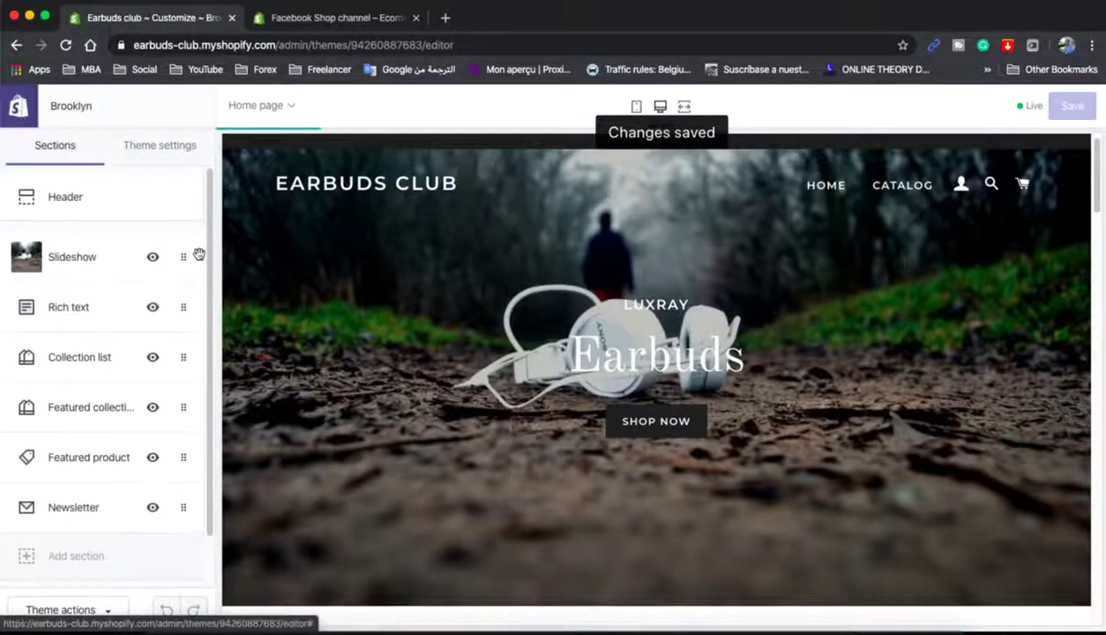
{"action": "scroll", "coordinate": [467, 329], "scroll_direction": "down", "scroll_amount": 5}
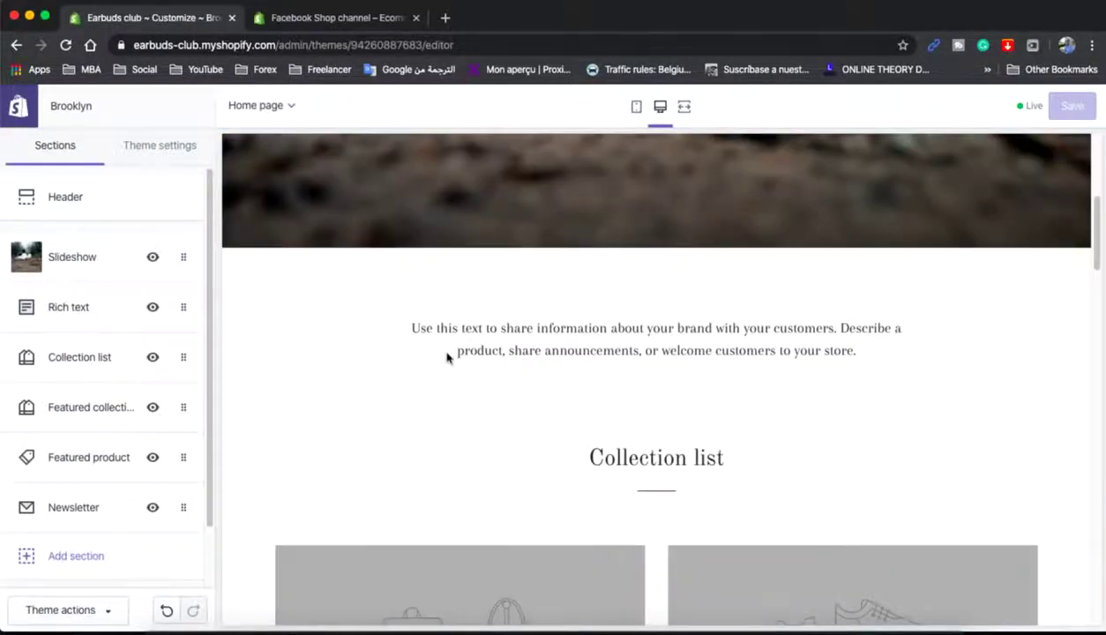
{"action": "mouse_move", "coordinate": [447, 356]}
{"action": "left_mouse_down"}
{"action": "mouse_move", "coordinate": [820, 328]}
{"action": "mouse_move", "coordinate": [444, 346]}
{"action": "left_mouse_up"}
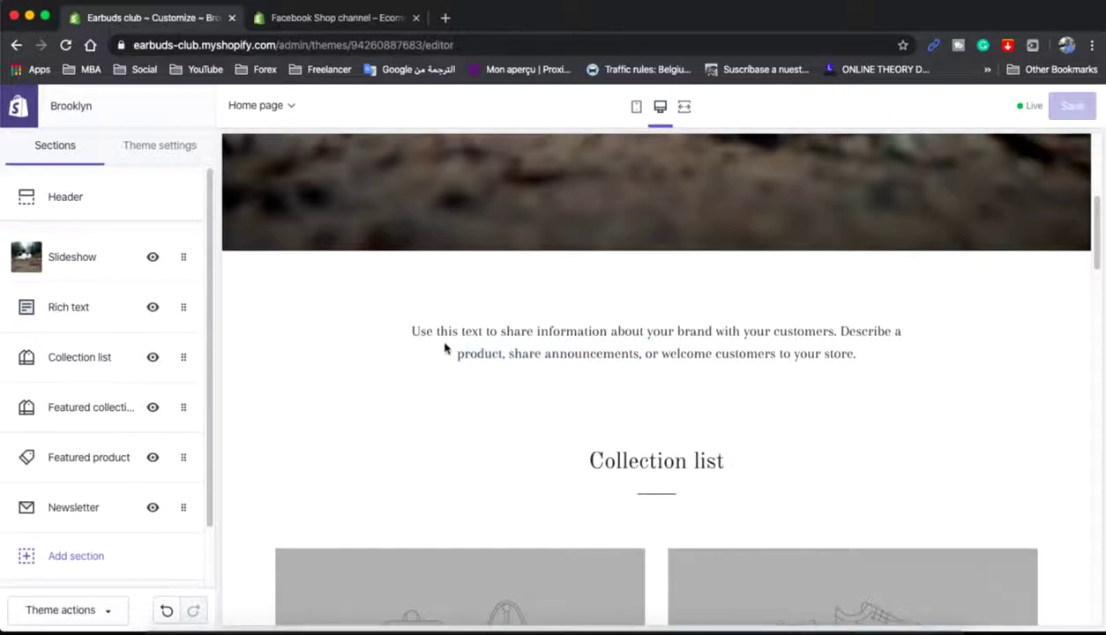
{"action": "scroll", "coordinate": [444, 346], "scroll_direction": "up", "scroll_amount": 8}
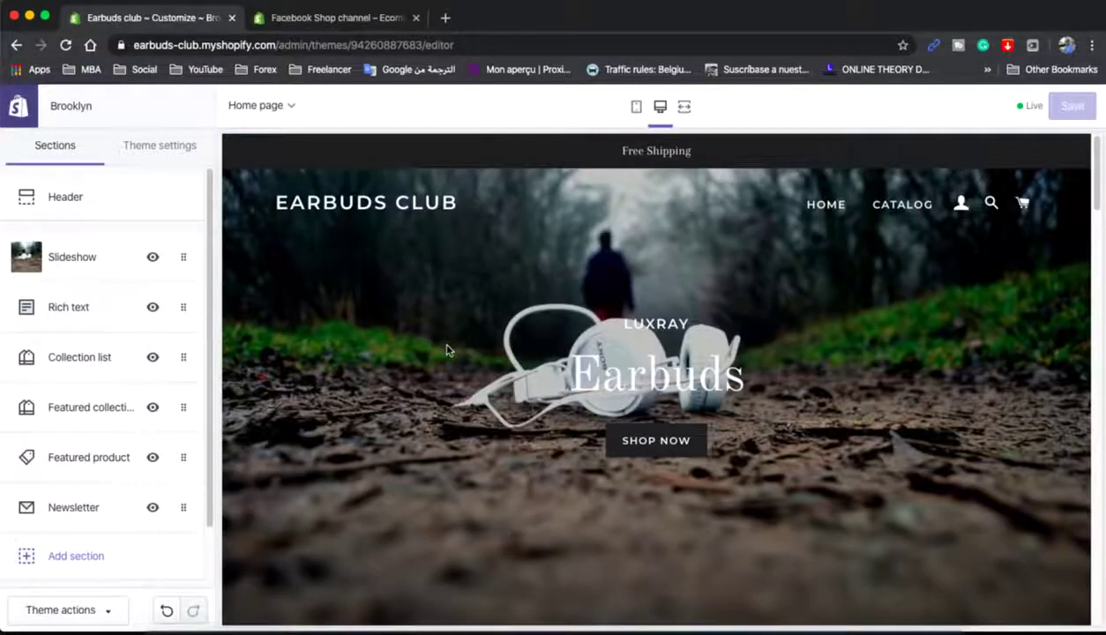
{"action": "scroll", "coordinate": [543, 329], "scroll_direction": "down", "scroll_amount": 8}
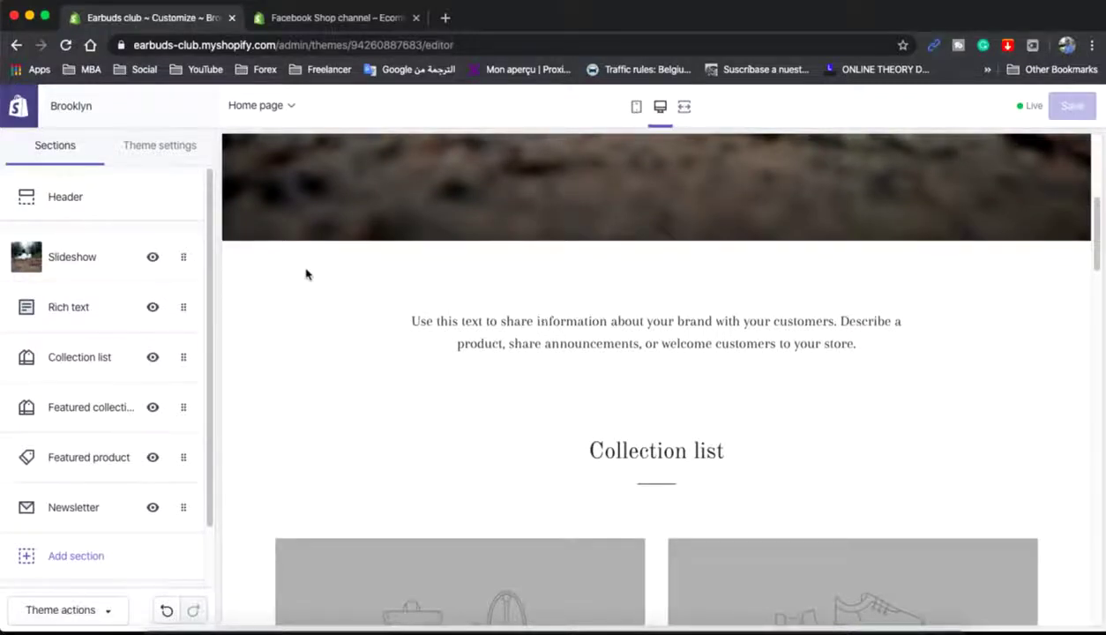
{"action": "left_click", "coordinate": [178, 304]}
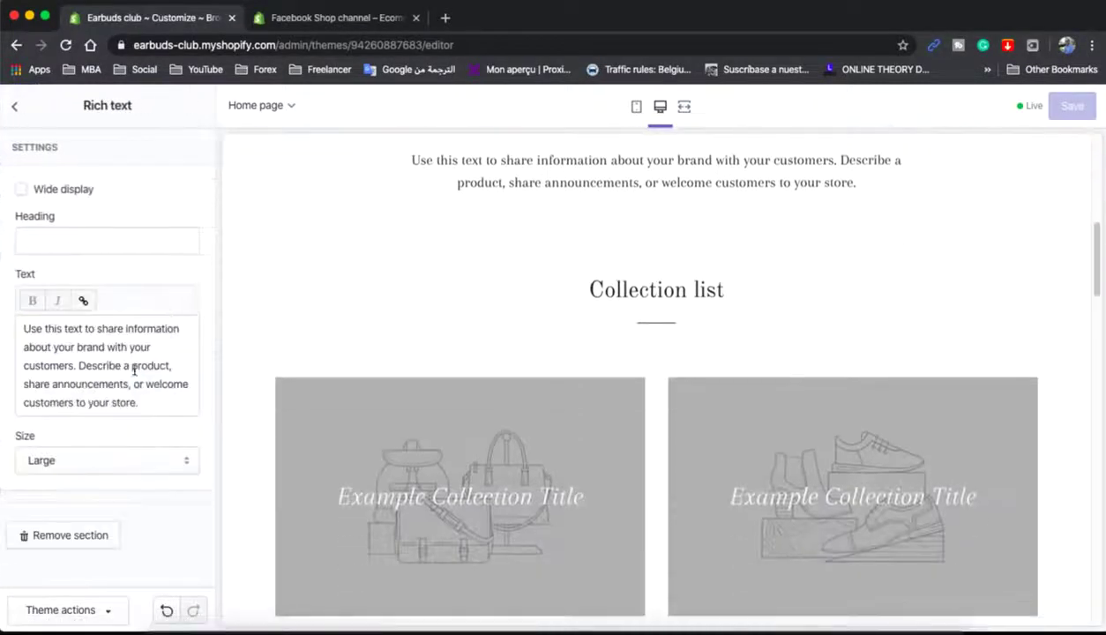
{"action": "left_click", "coordinate": [26, 536]}
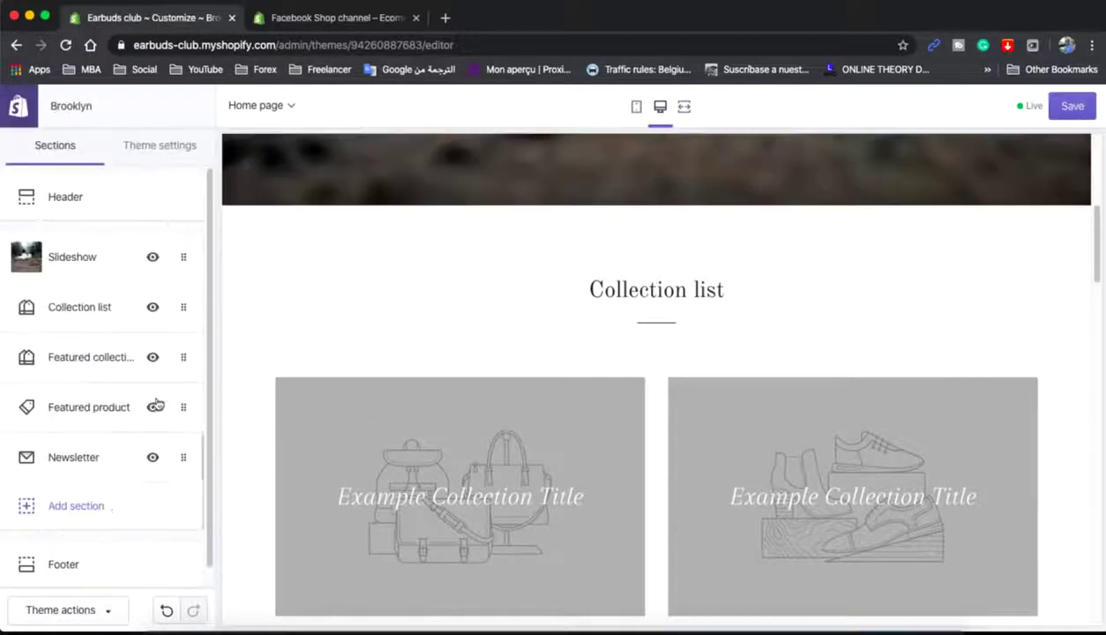
{"action": "left_click", "coordinate": [79, 307]}
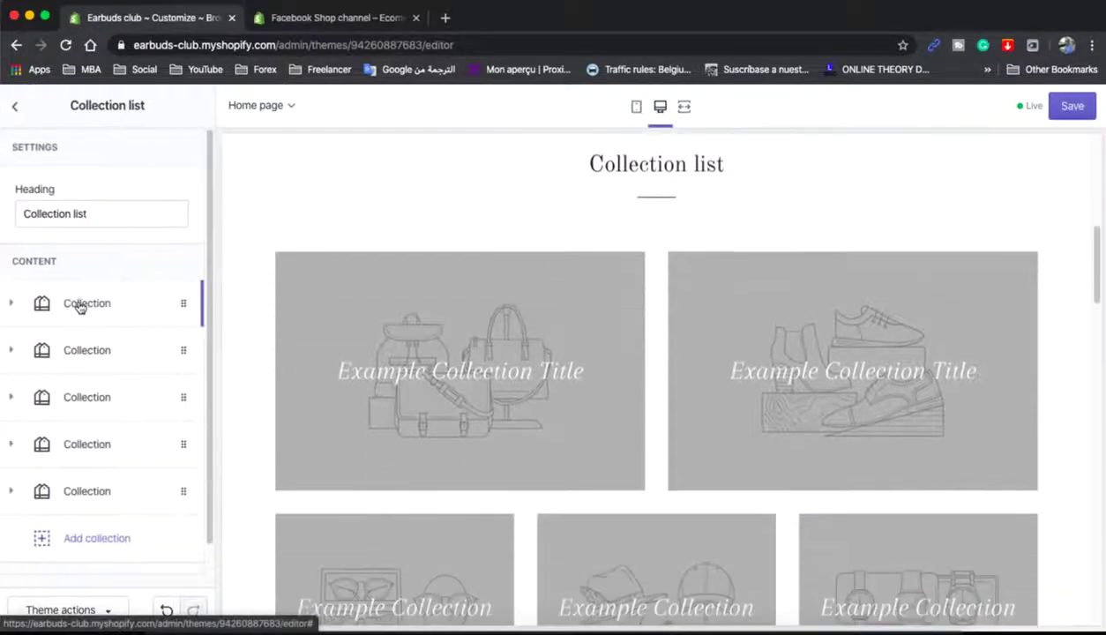
- Delete the fifth collection block from the Collection list section
{"action": "left_click", "coordinate": [19, 107]}
{"action": "scroll", "coordinate": [580, 379], "scroll_direction": "up", "scroll_amount": 3}
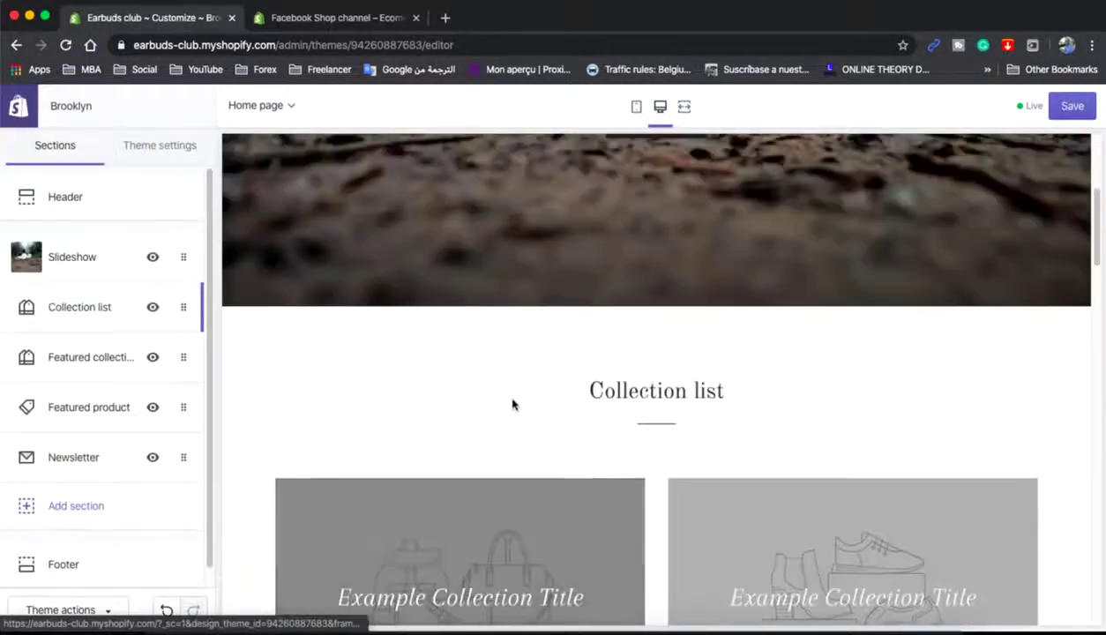
{"action": "scroll", "coordinate": [513, 402], "scroll_direction": "down", "scroll_amount": 2}
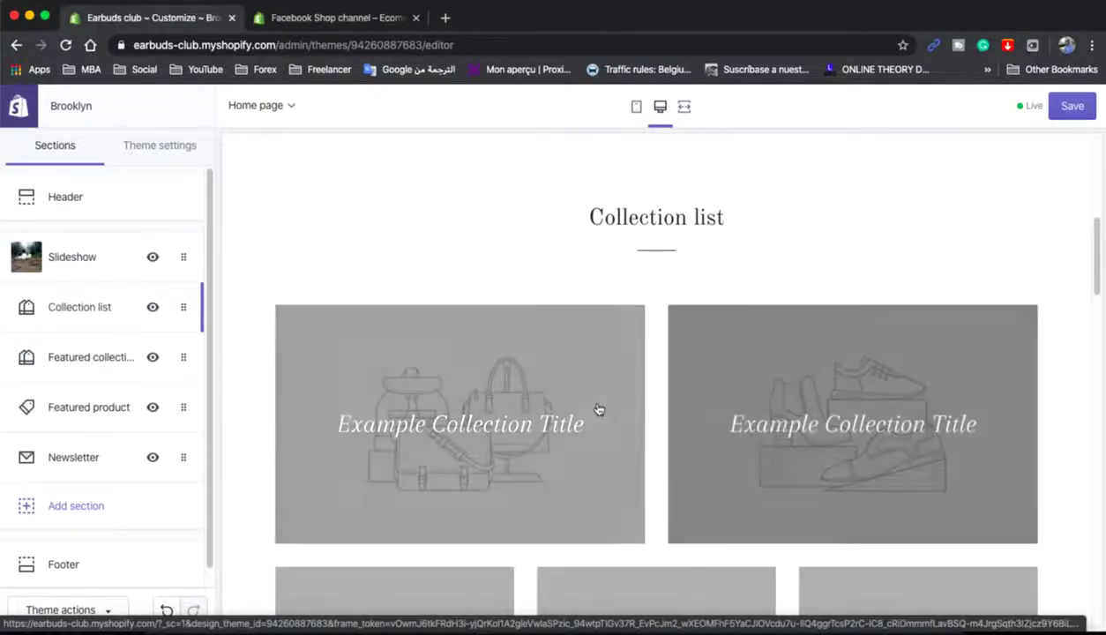
{"action": "scroll", "coordinate": [767, 396], "scroll_direction": "down", "scroll_amount": 2}
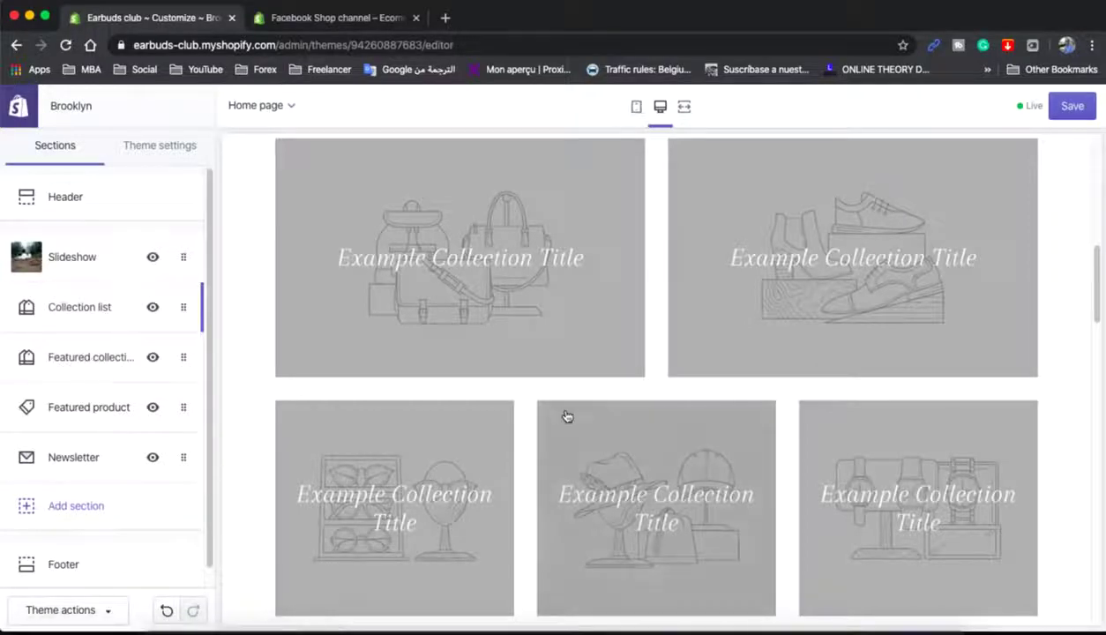
{"action": "scroll", "coordinate": [568, 417], "scroll_direction": "down", "scroll_amount": 4}
{"action": "scroll", "coordinate": [568, 417], "scroll_direction": "up", "scroll_amount": 5}
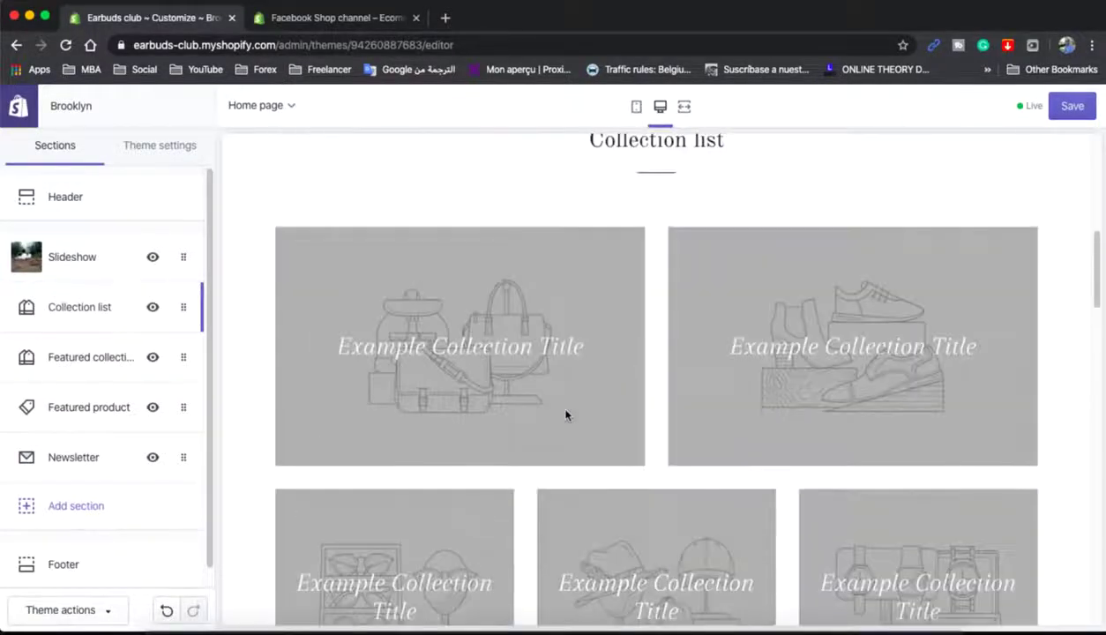
{"action": "scroll", "coordinate": [567, 417], "scroll_direction": "down", "scroll_amount": 1}
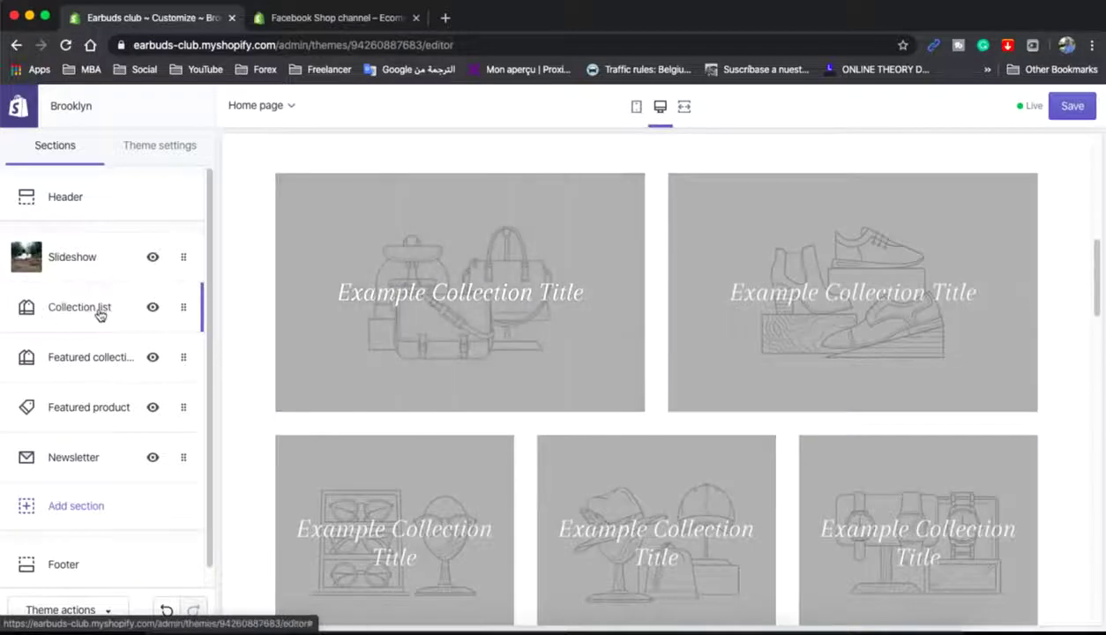
{"action": "left_click", "coordinate": [79, 306]}
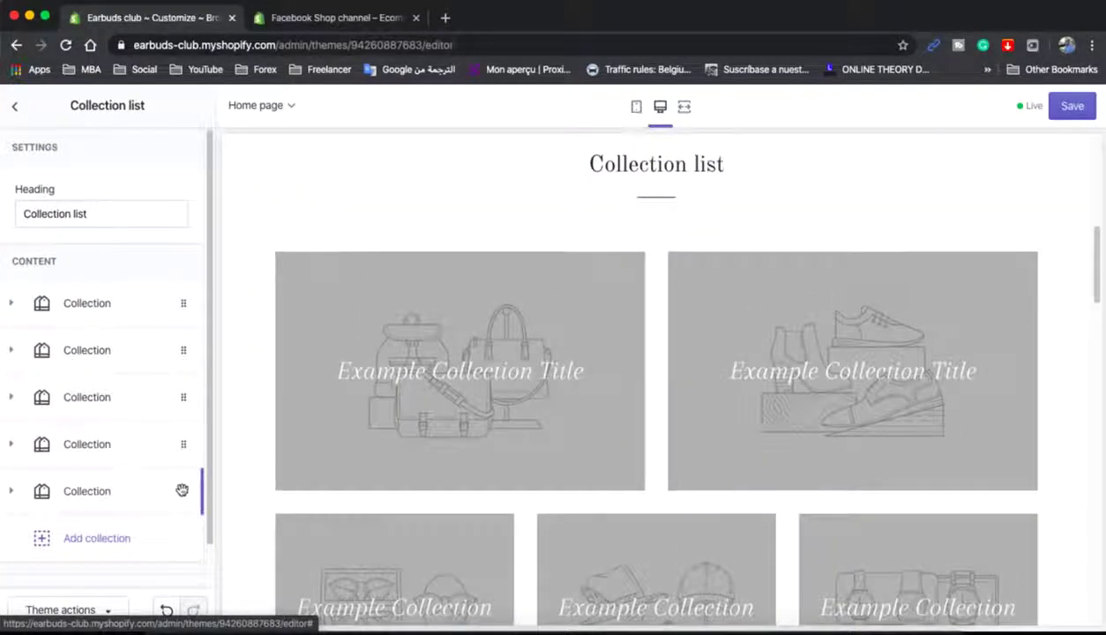
{"action": "left_click", "coordinate": [182, 490]}
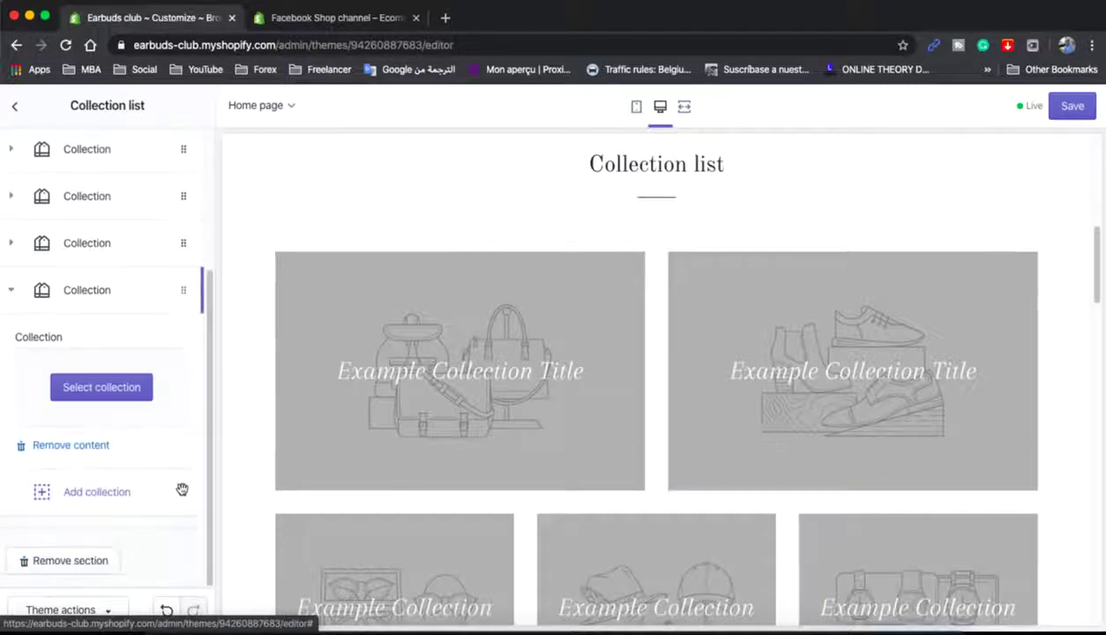
{"action": "left_click", "coordinate": [63, 448]}
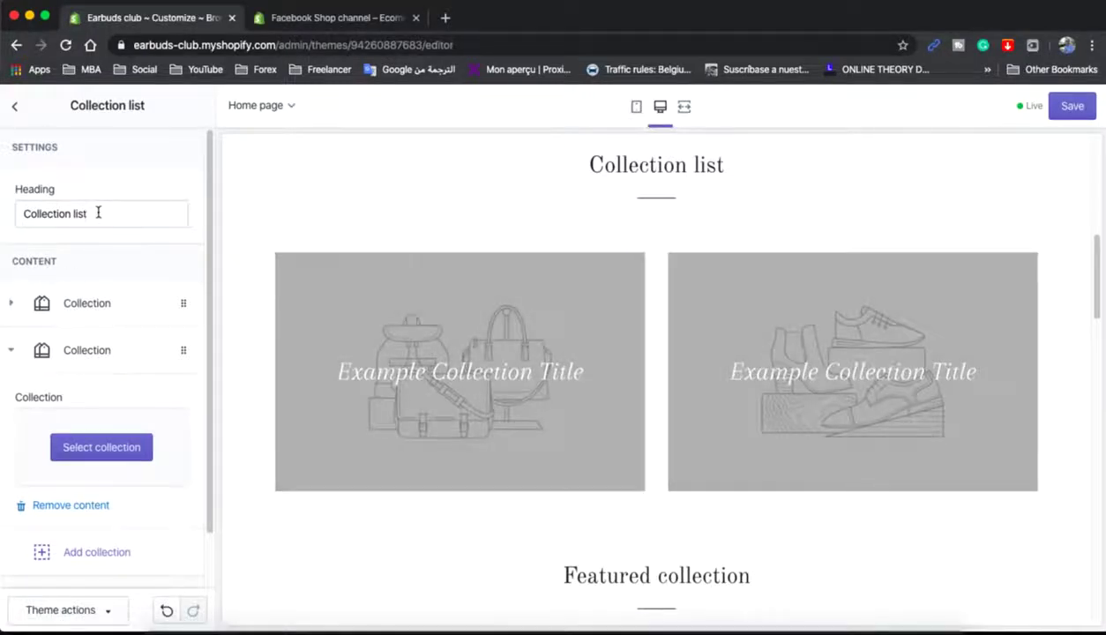
- Change the Collection list heading to 'Our Collection' and save
{"action": "double_click", "coordinate": [80, 214]}
{"action": "key", "text": "BackSpace"}
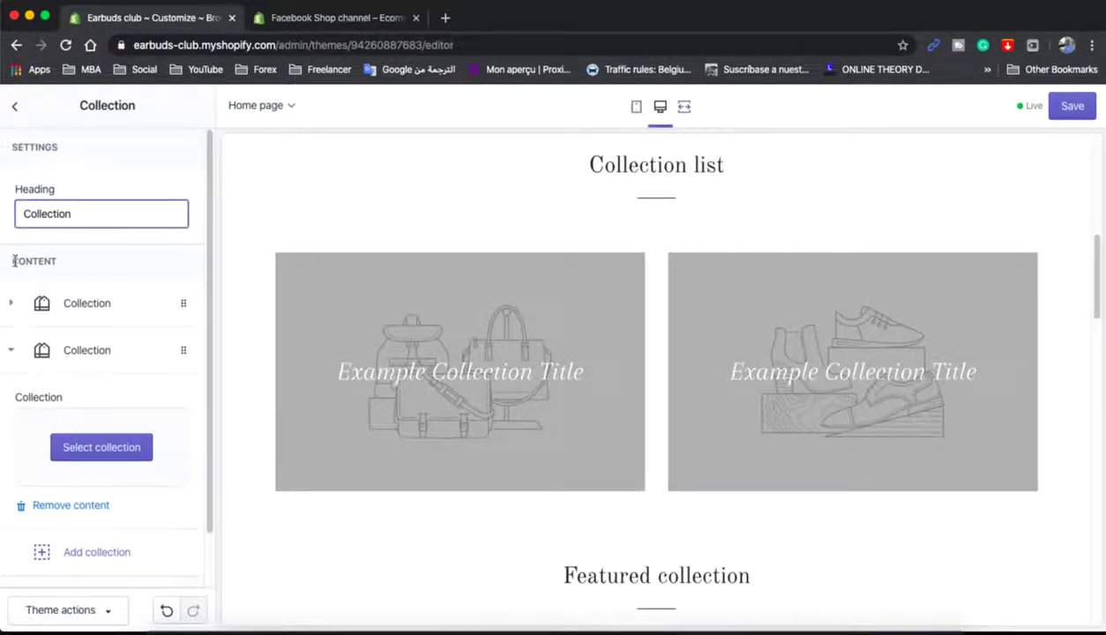
{"action": "left_click", "coordinate": [23, 213]}
{"action": "type", "text": "O"}
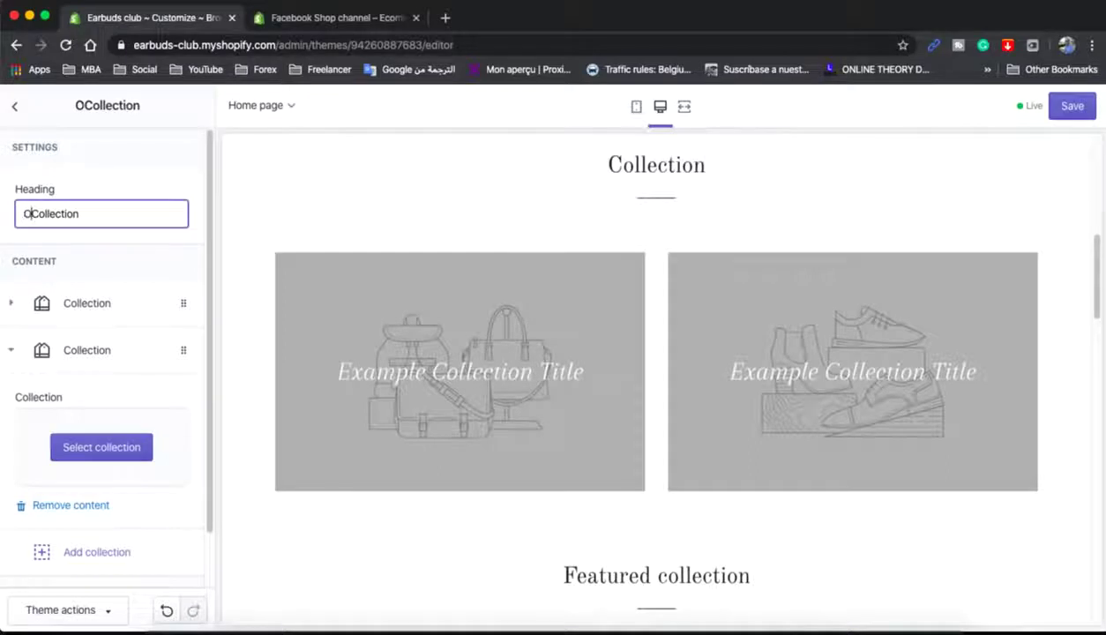
{"action": "type", "text": "ur"}
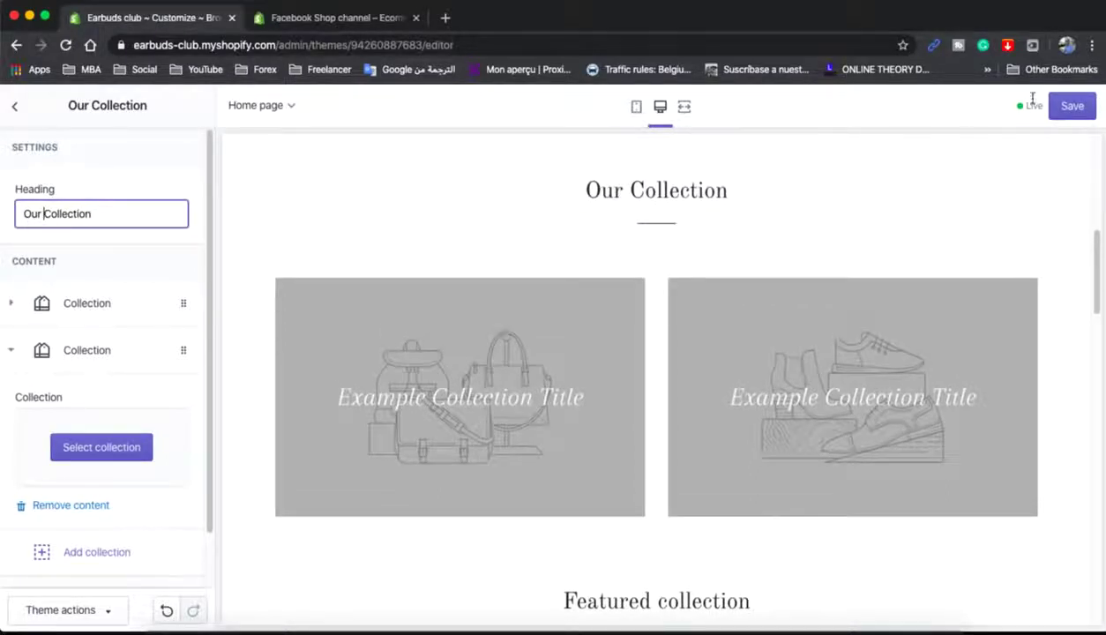
{"action": "left_click", "coordinate": [1071, 106]}
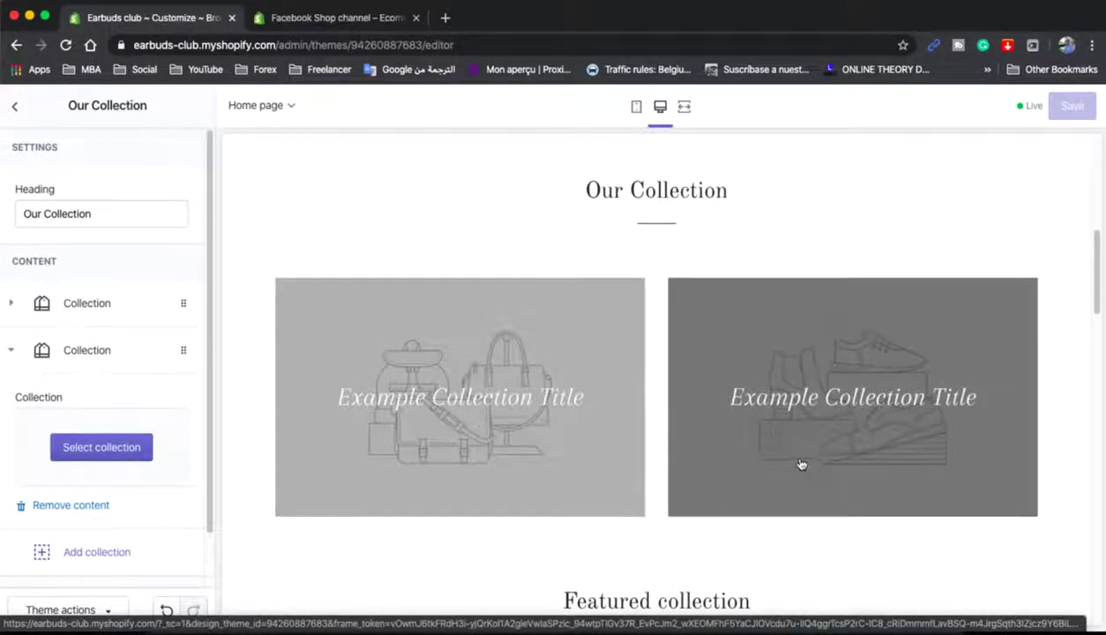
- Scroll through the homepage preview to review the updated sections
{"action": "scroll", "coordinate": [742, 477], "scroll_direction": "down", "scroll_amount": 5}
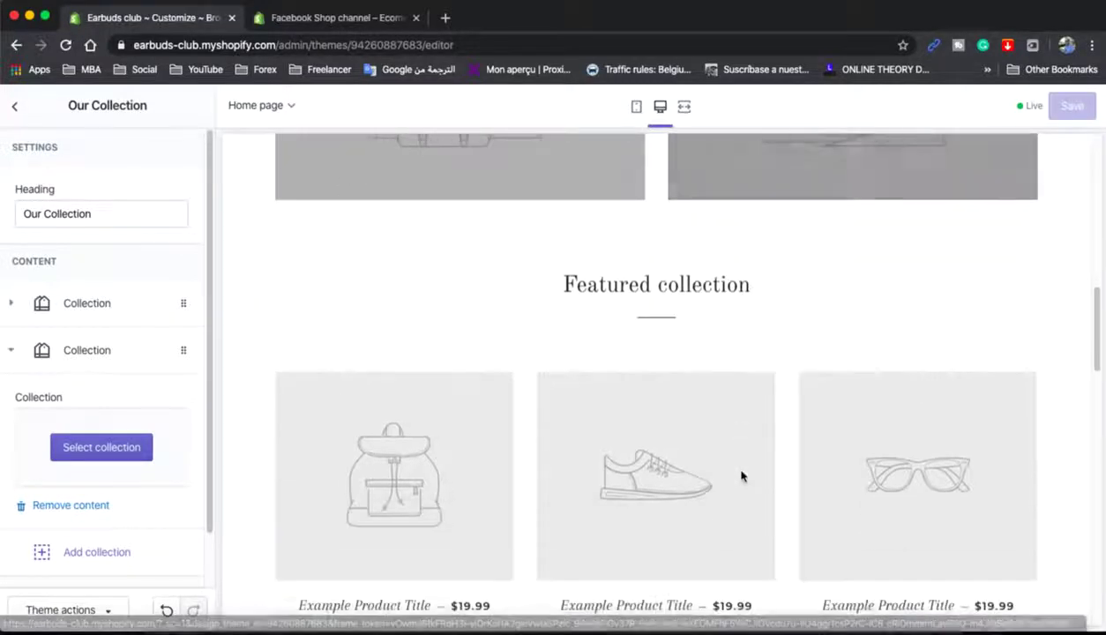
{"action": "scroll", "coordinate": [743, 477], "scroll_direction": "down", "scroll_amount": 3}
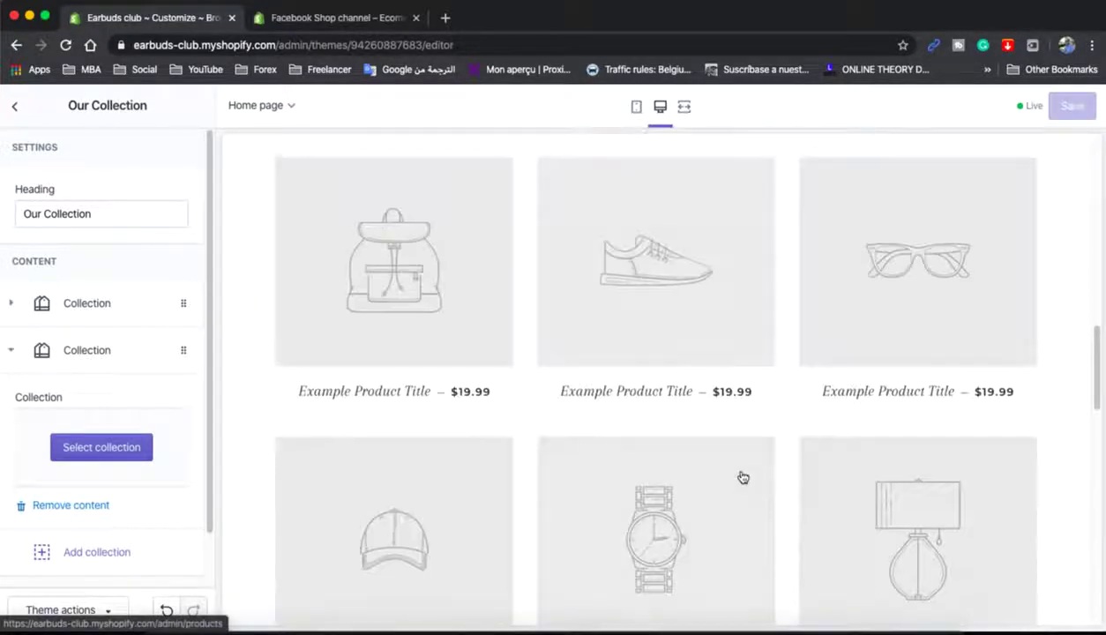
{"action": "scroll", "coordinate": [635, 495], "scroll_direction": "up", "scroll_amount": 7}
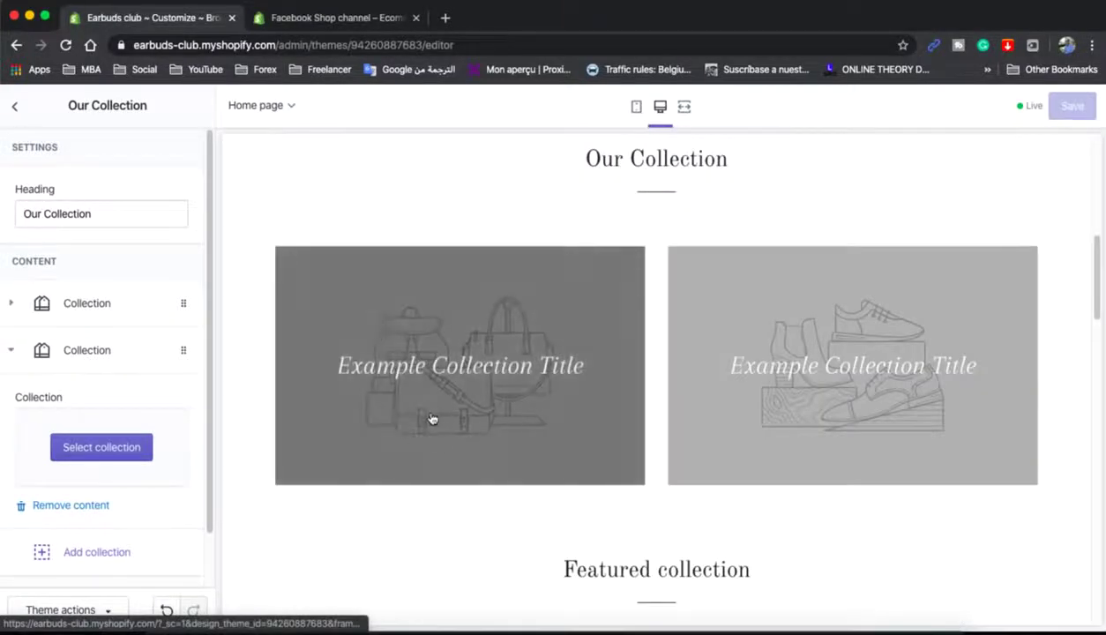
{"action": "scroll", "coordinate": [432, 416], "scroll_direction": "down", "scroll_amount": 8}
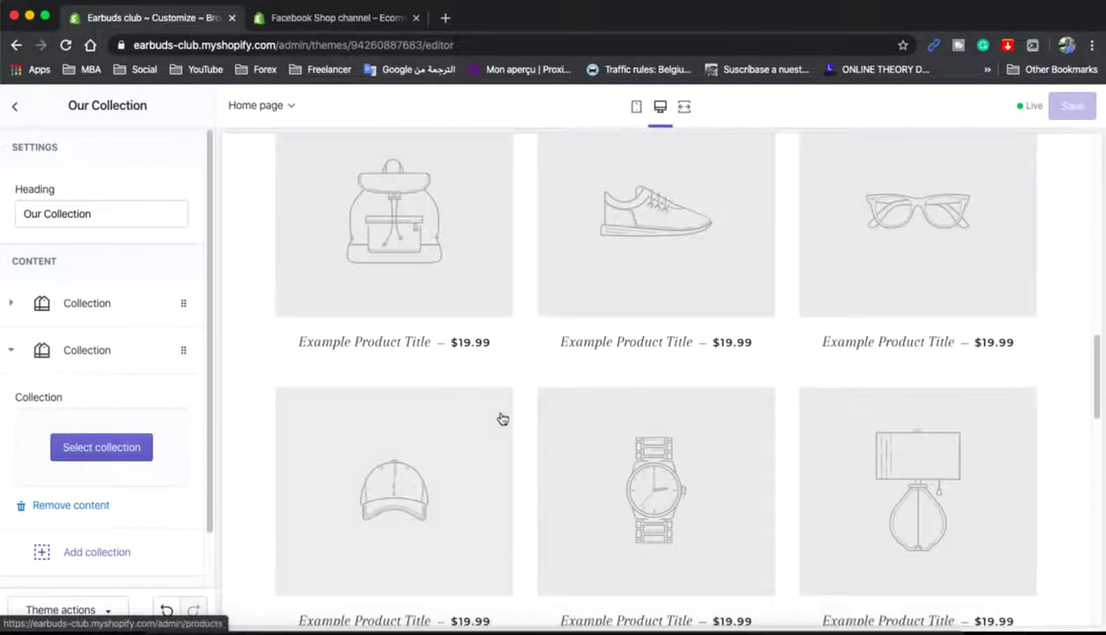
{"action": "scroll", "coordinate": [502, 418], "scroll_direction": "up", "scroll_amount": 7}
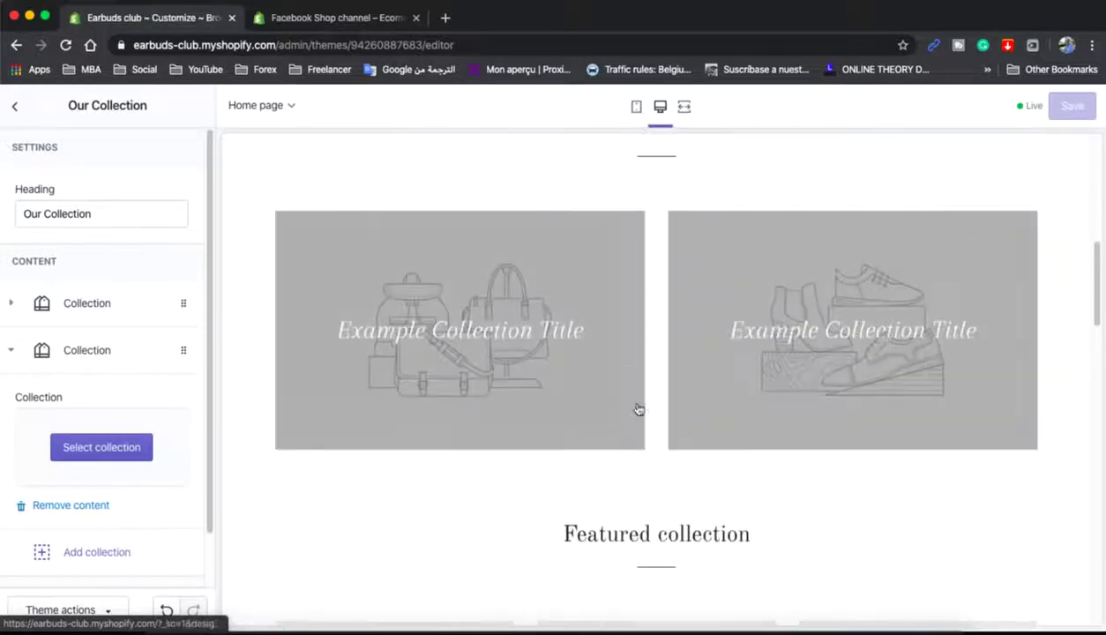
{"action": "scroll", "coordinate": [749, 409], "scroll_direction": "down", "scroll_amount": 12}
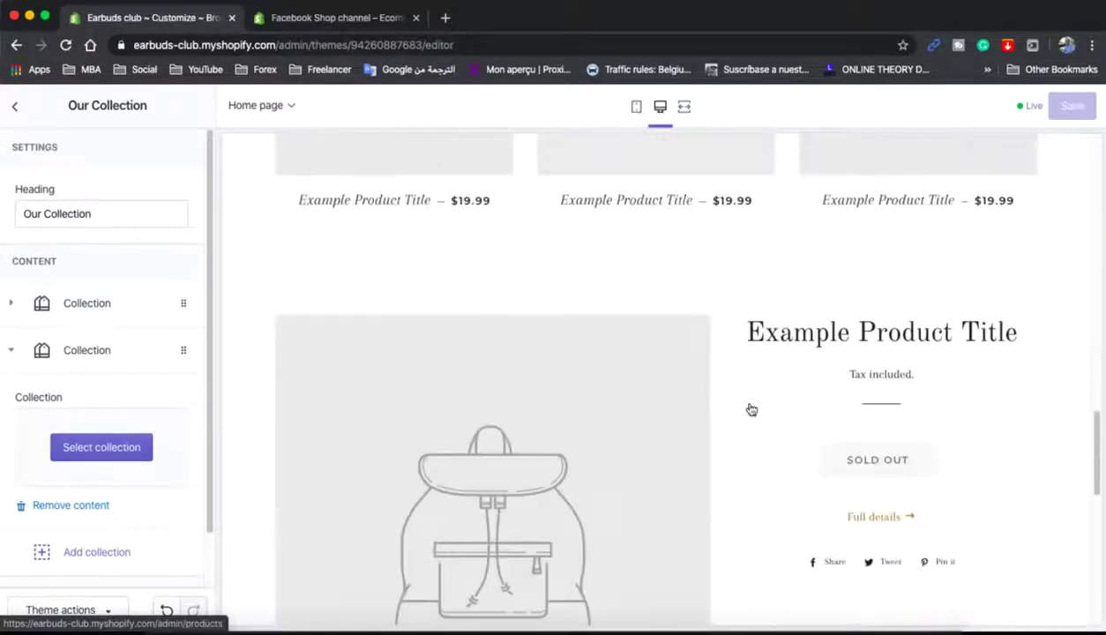
{"action": "scroll", "coordinate": [749, 408], "scroll_direction": "down", "scroll_amount": 7}
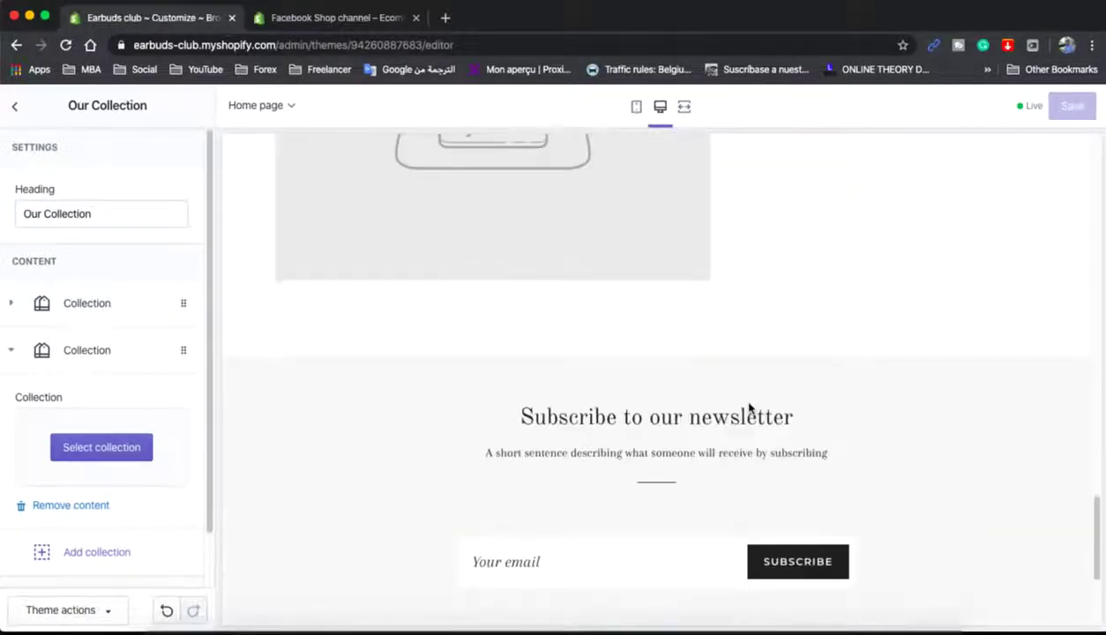
{"action": "scroll", "coordinate": [749, 408], "scroll_direction": "up", "scroll_amount": 3}
{"action": "scroll", "coordinate": [614, 377], "scroll_direction": "up", "scroll_amount": 3}
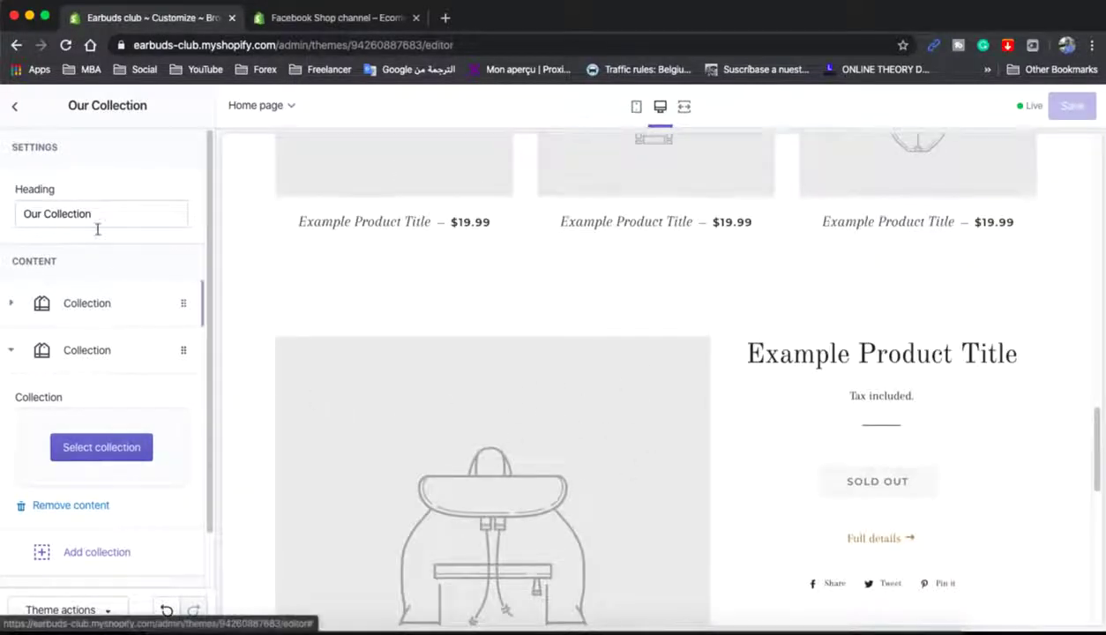
- Remove the Featured product section from the homepage
{"action": "left_click", "coordinate": [16, 110]}
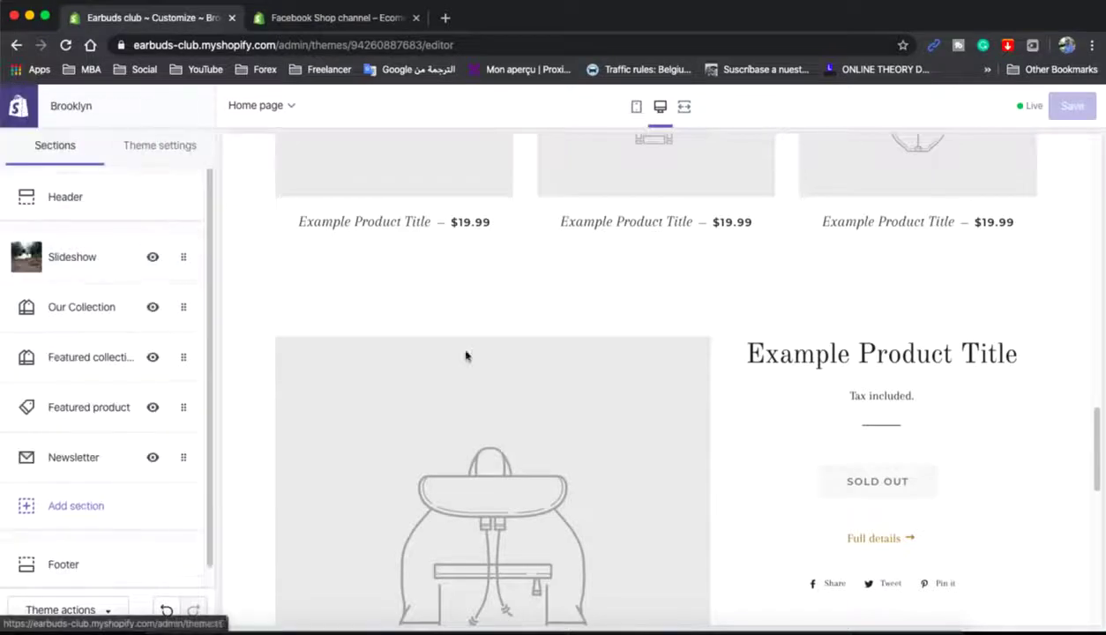
{"action": "left_click", "coordinate": [141, 408]}
{"action": "scroll", "coordinate": [150, 418], "scroll_direction": "down", "scroll_amount": 3}
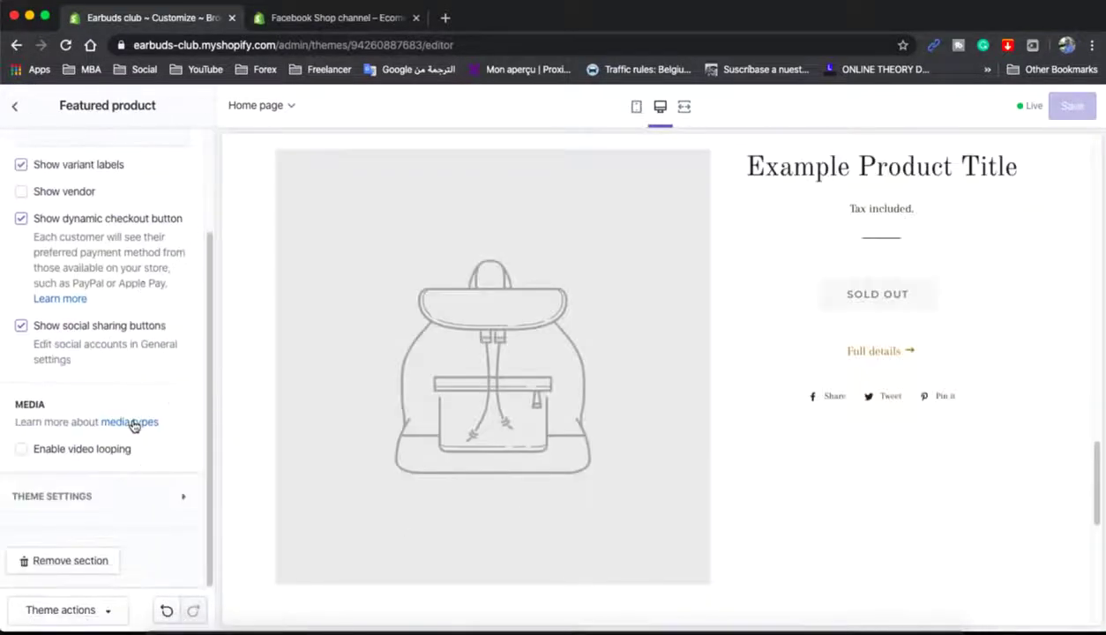
{"action": "left_click", "coordinate": [68, 560]}
- Add a Featured collection section with Grid style and save
{"action": "left_click", "coordinate": [76, 453]}
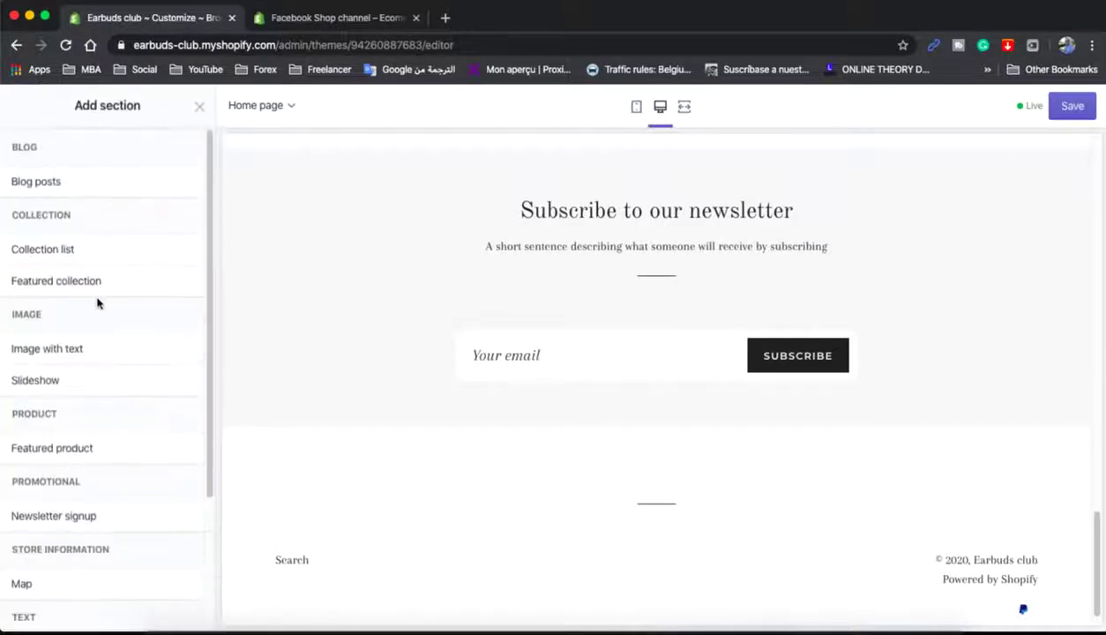
{"action": "mouse_move", "coordinate": [93, 287]}
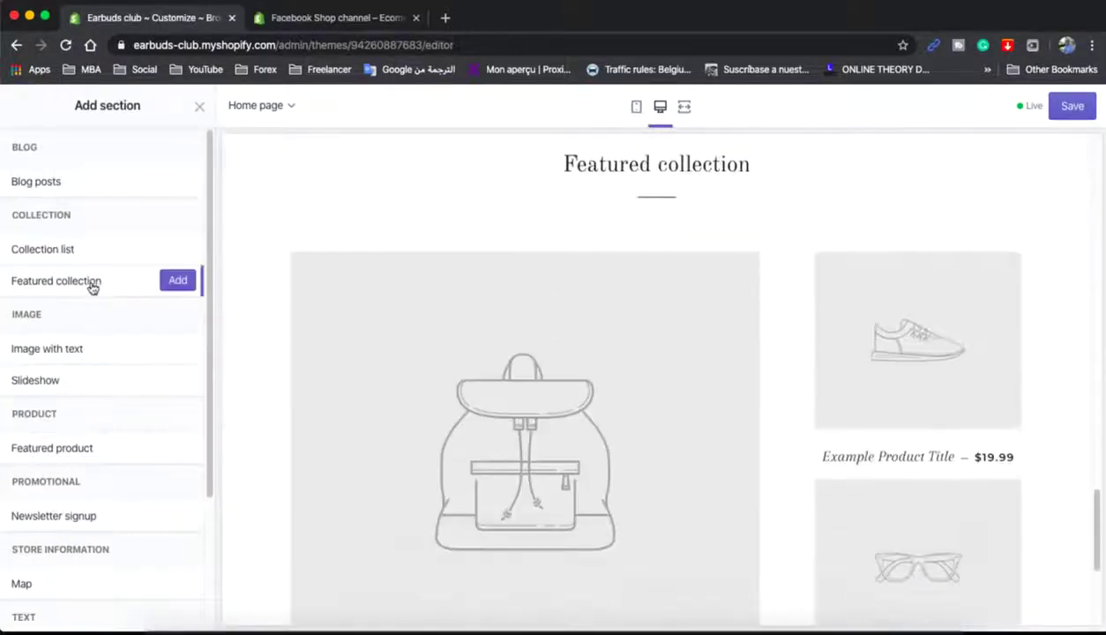
{"action": "left_click", "coordinate": [187, 279]}
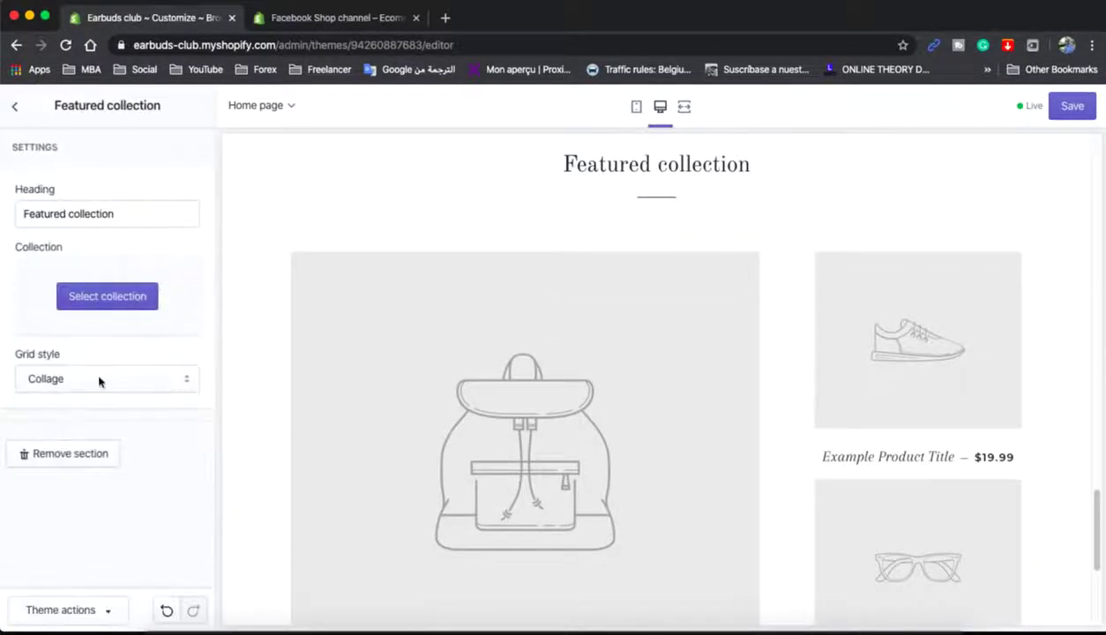
{"action": "left_click", "coordinate": [97, 379]}
{"action": "left_click", "coordinate": [84, 394]}
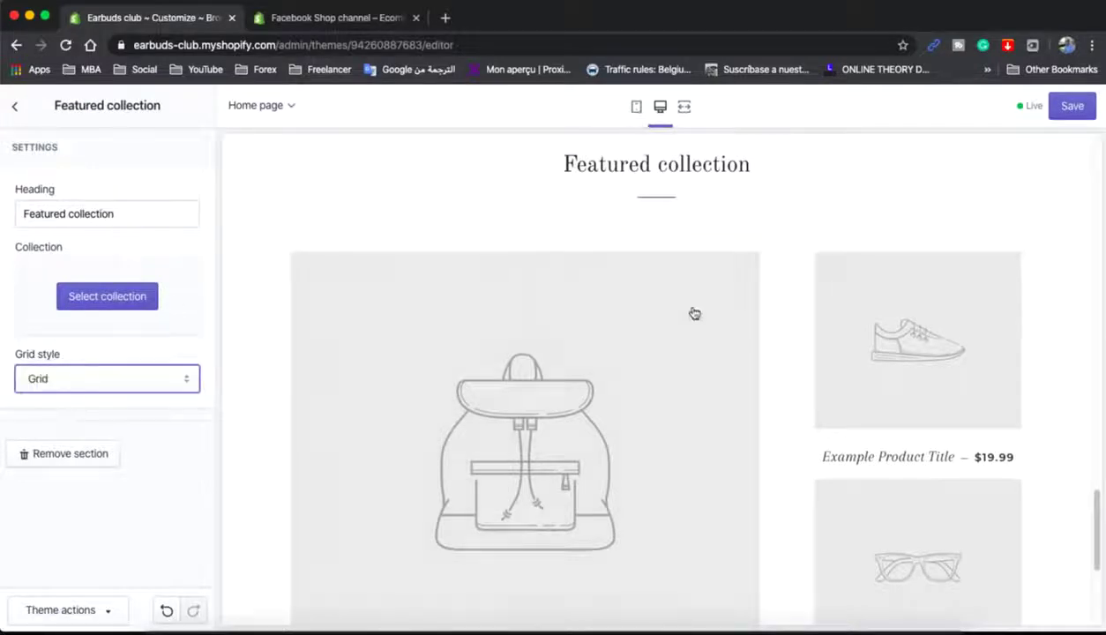
{"action": "left_click", "coordinate": [1058, 117]}
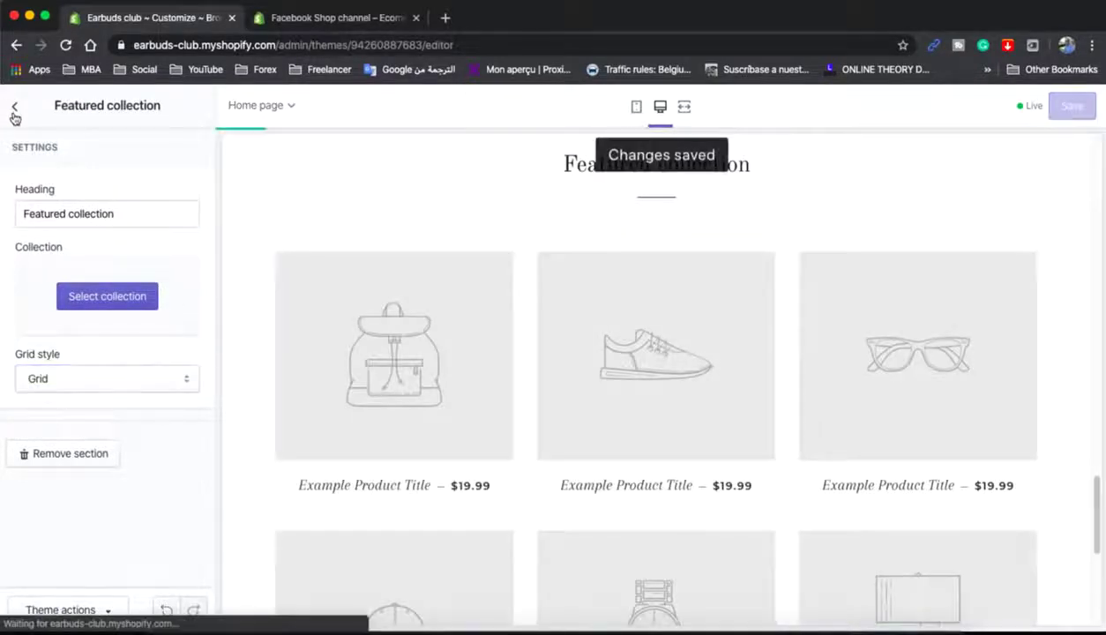
- Move the new Featured collection above the Newsletter section and save
{"action": "left_click", "coordinate": [15, 106]}
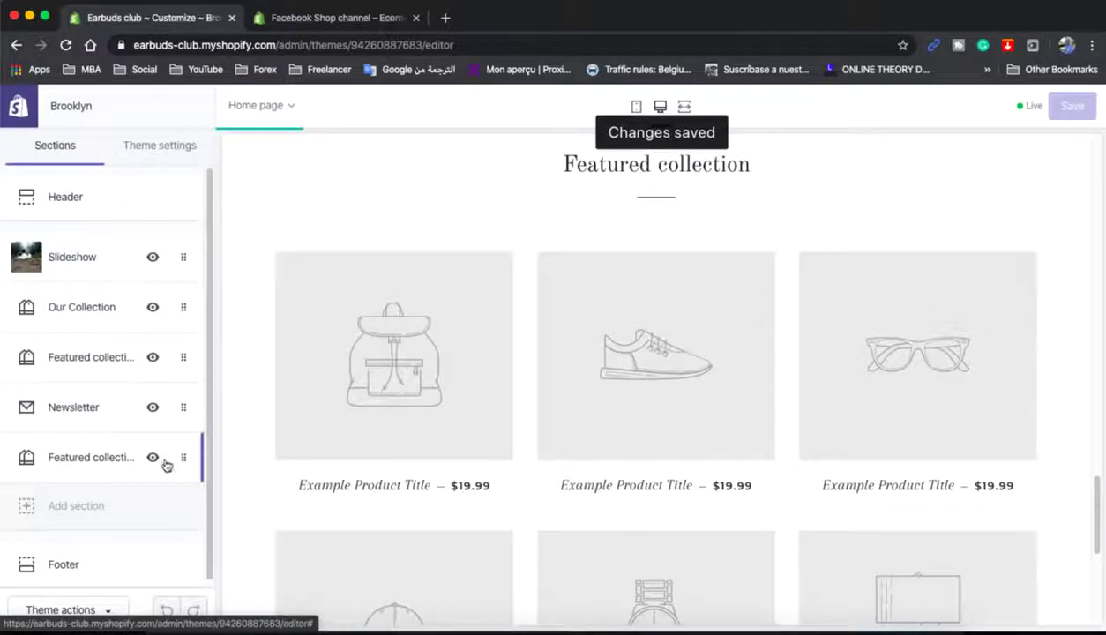
{"action": "left_click_drag", "start_coordinate": [167, 452], "coordinate": [161, 400]}
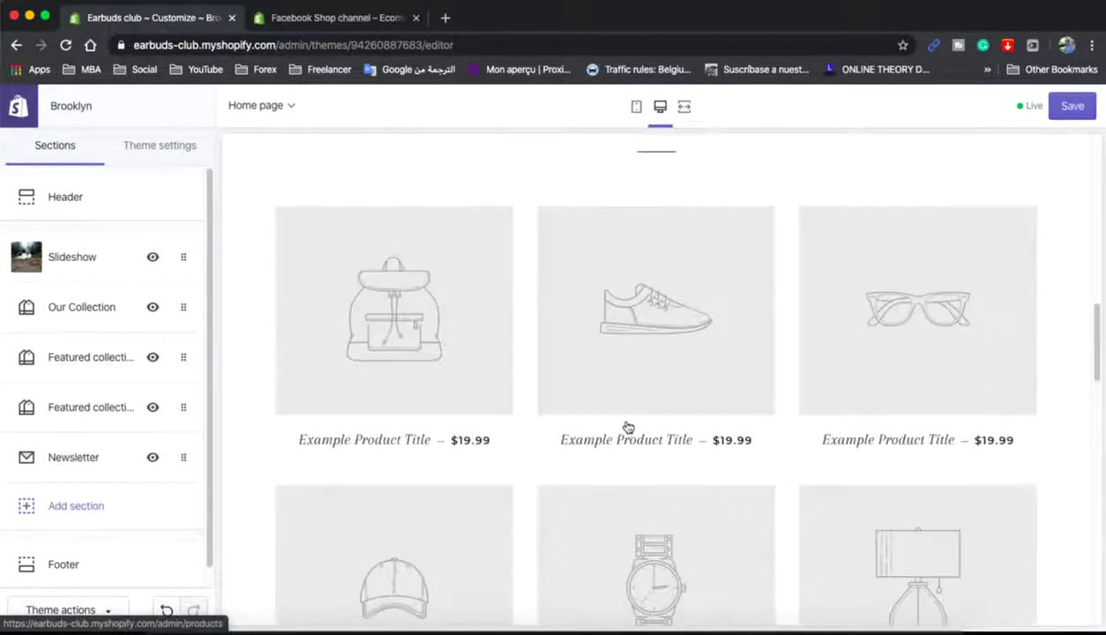
{"action": "scroll", "coordinate": [626, 427], "scroll_direction": "up", "scroll_amount": 10}
{"action": "scroll", "coordinate": [624, 427], "scroll_direction": "down", "scroll_amount": 5}
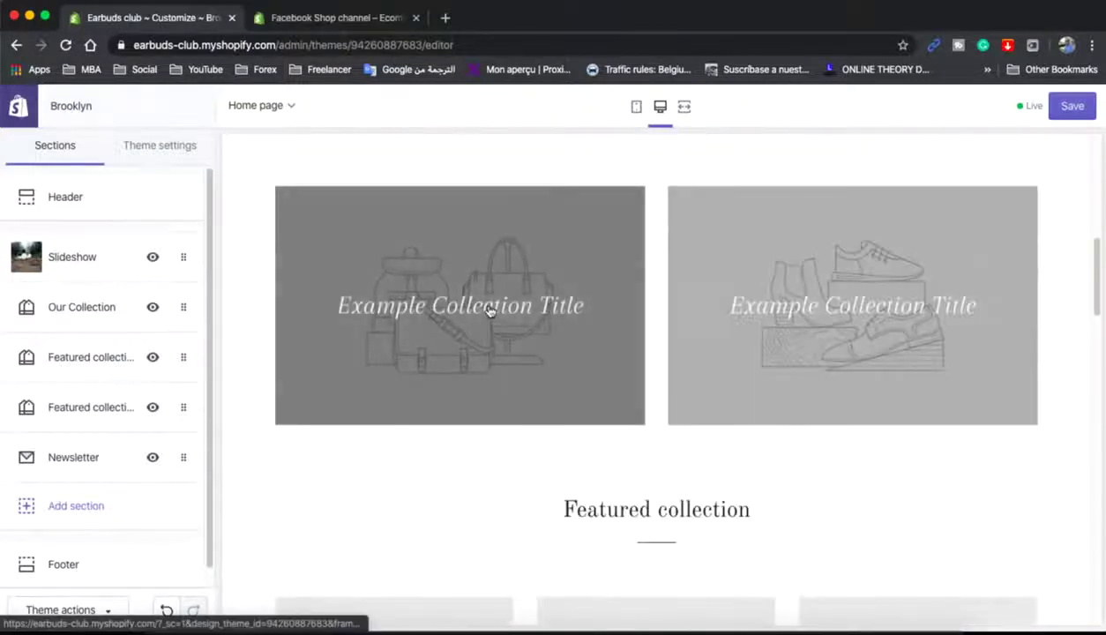
{"action": "scroll", "coordinate": [833, 353], "scroll_direction": "down", "scroll_amount": 1}
{"action": "scroll", "coordinate": [745, 404], "scroll_direction": "down", "scroll_amount": 3}
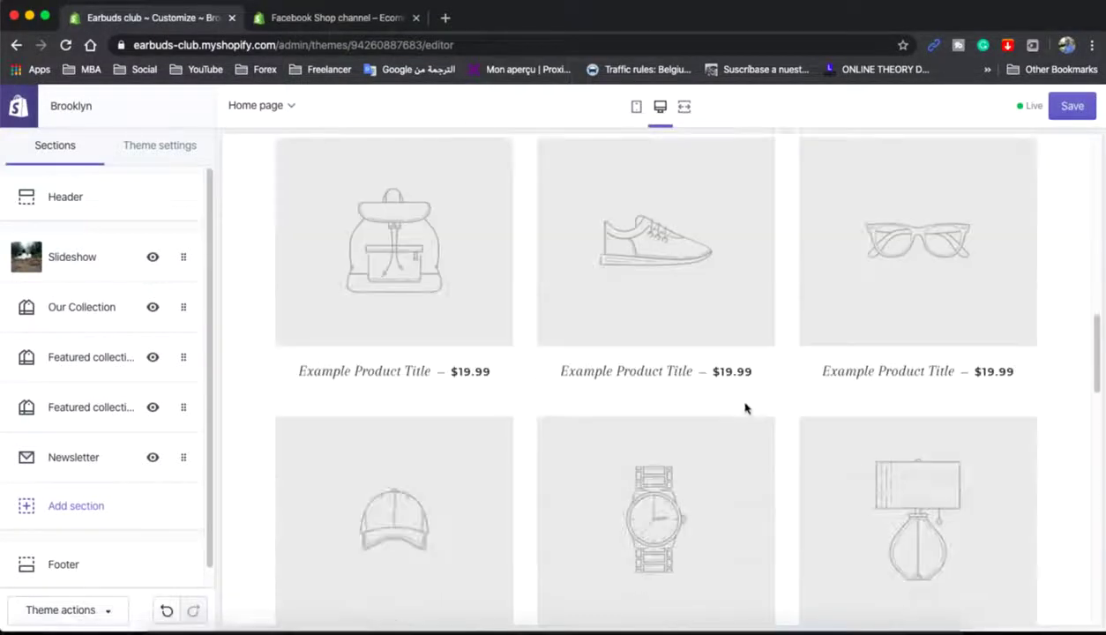
{"action": "scroll", "coordinate": [745, 407], "scroll_direction": "down", "scroll_amount": 1}
{"action": "scroll", "coordinate": [745, 407], "scroll_direction": "up", "scroll_amount": 2}
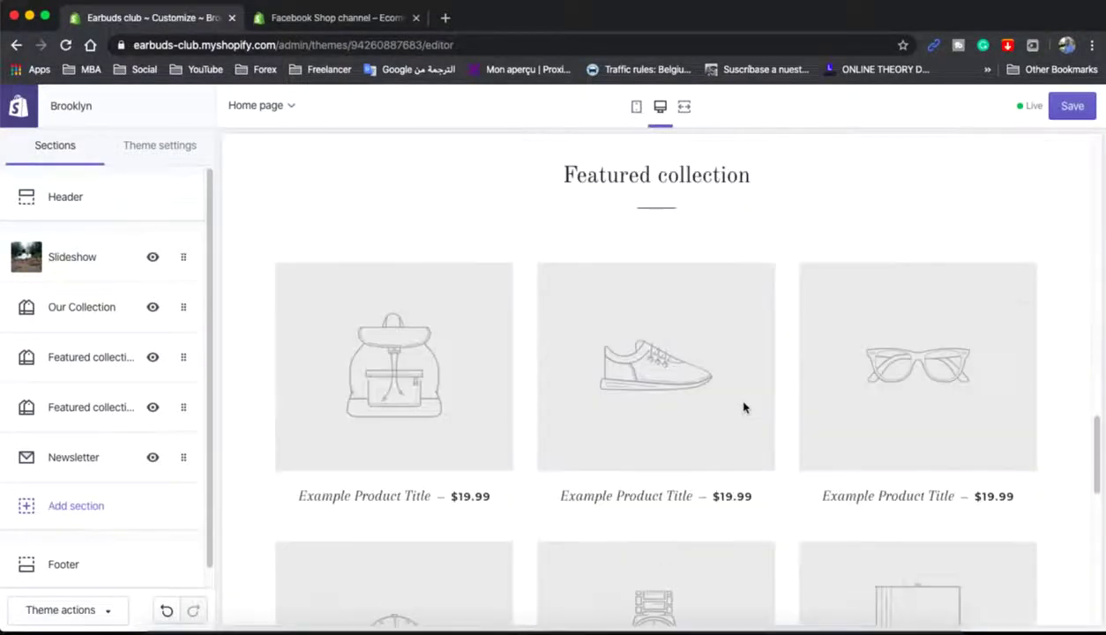
{"action": "scroll", "coordinate": [745, 408], "scroll_direction": "down", "scroll_amount": 4}
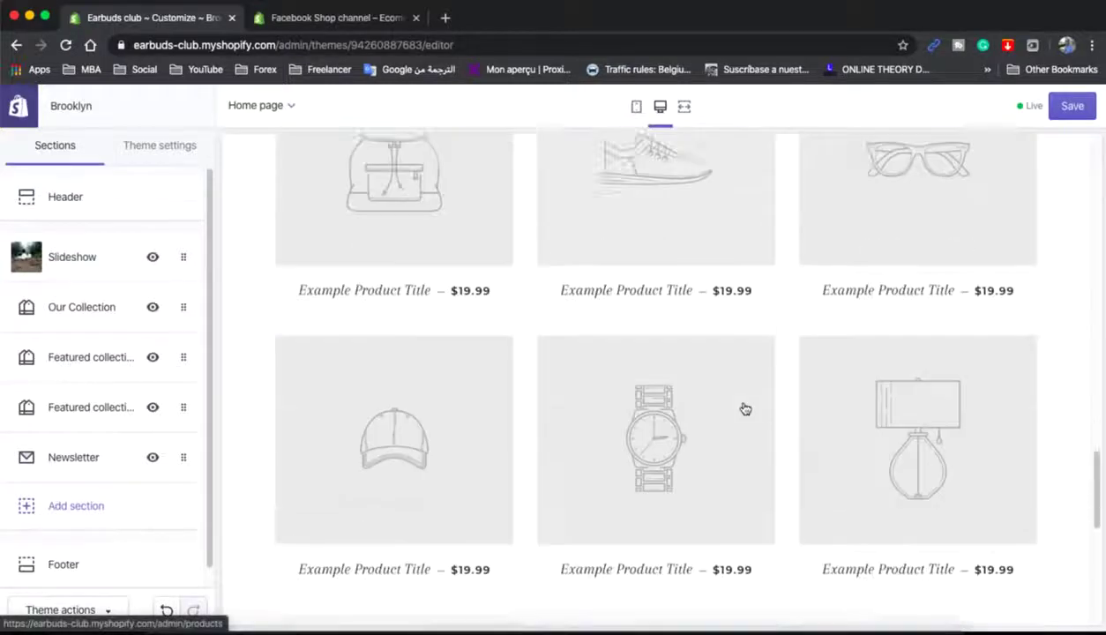
{"action": "scroll", "coordinate": [393, 443], "scroll_direction": "up", "scroll_amount": 2}
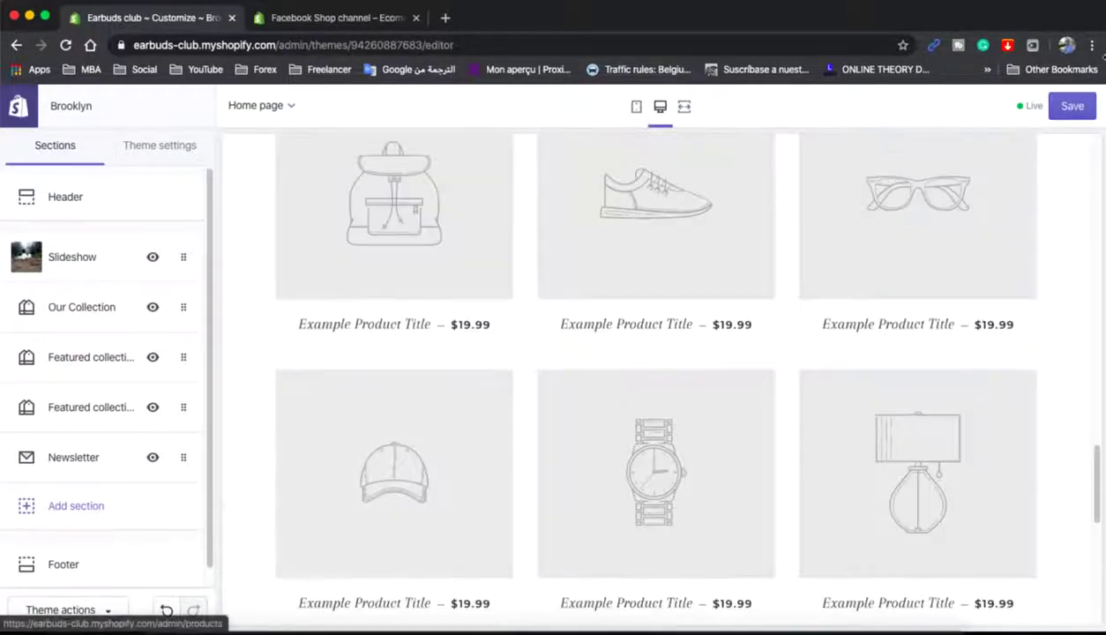
{"action": "left_click", "coordinate": [1073, 106]}
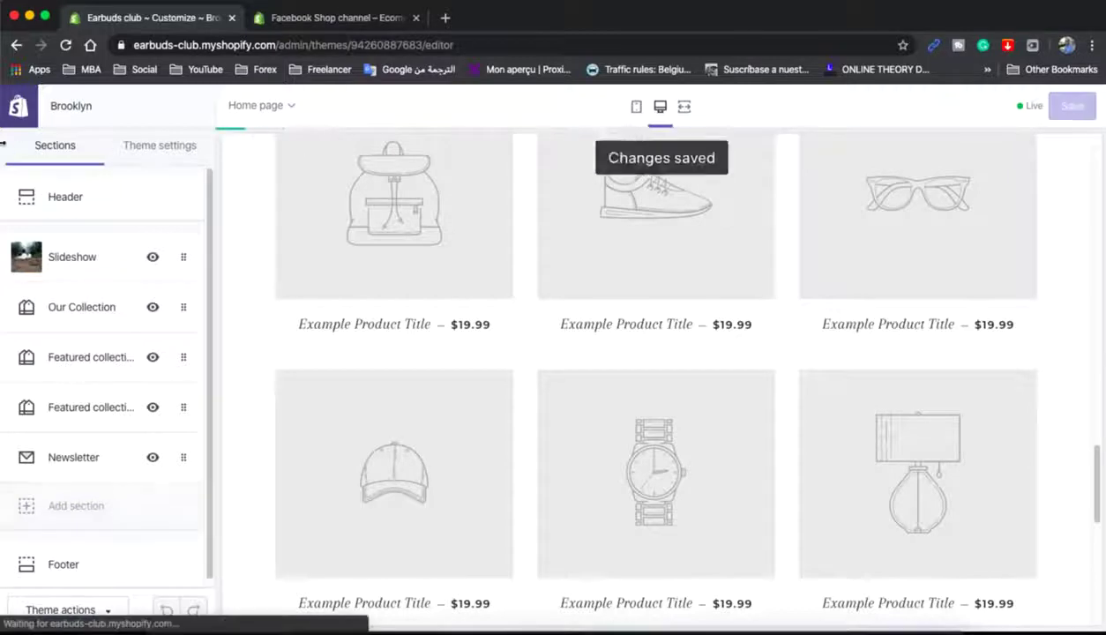
- Exit the theme editor, reload the admin, and go to Products > Collections
{"action": "left_click", "coordinate": [17, 108]}
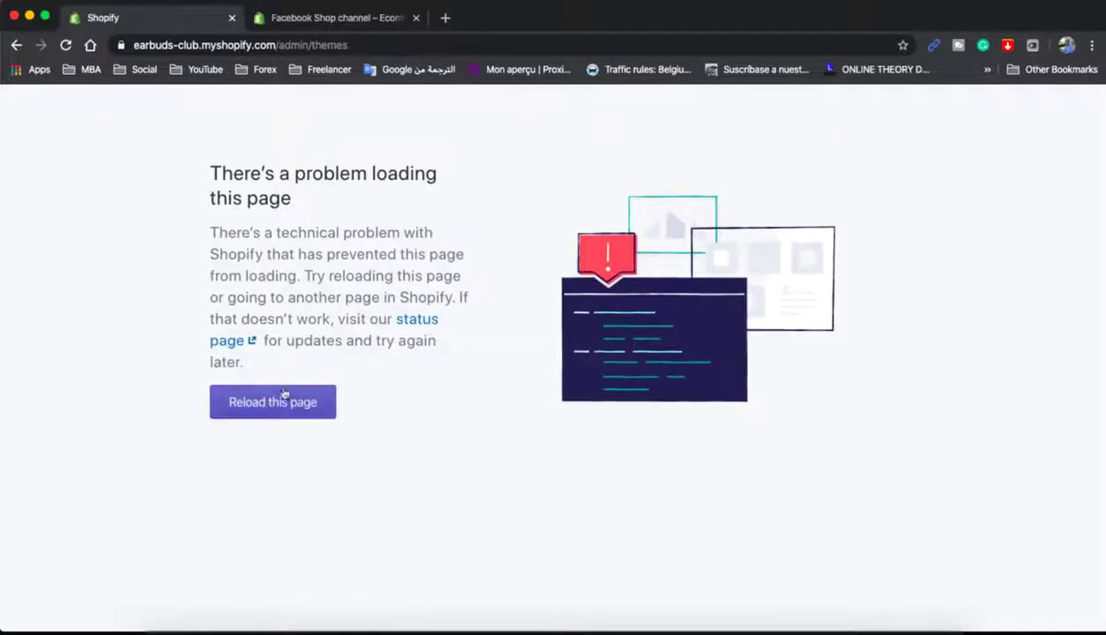
{"action": "left_click", "coordinate": [274, 405]}
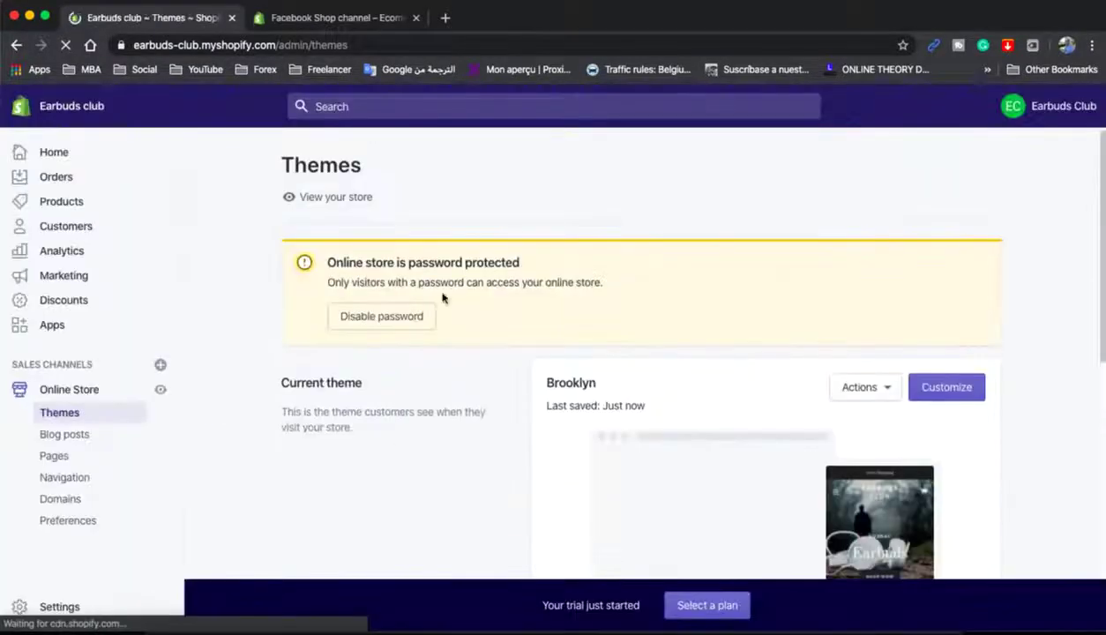
{"action": "left_click", "coordinate": [65, 202]}
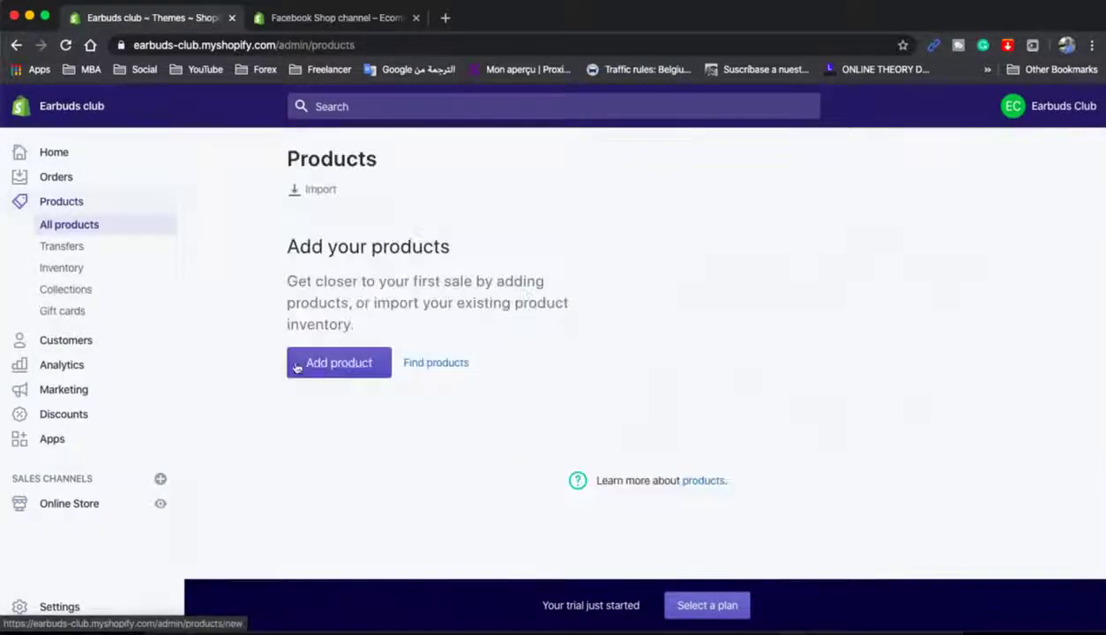
{"action": "left_click", "coordinate": [77, 292]}
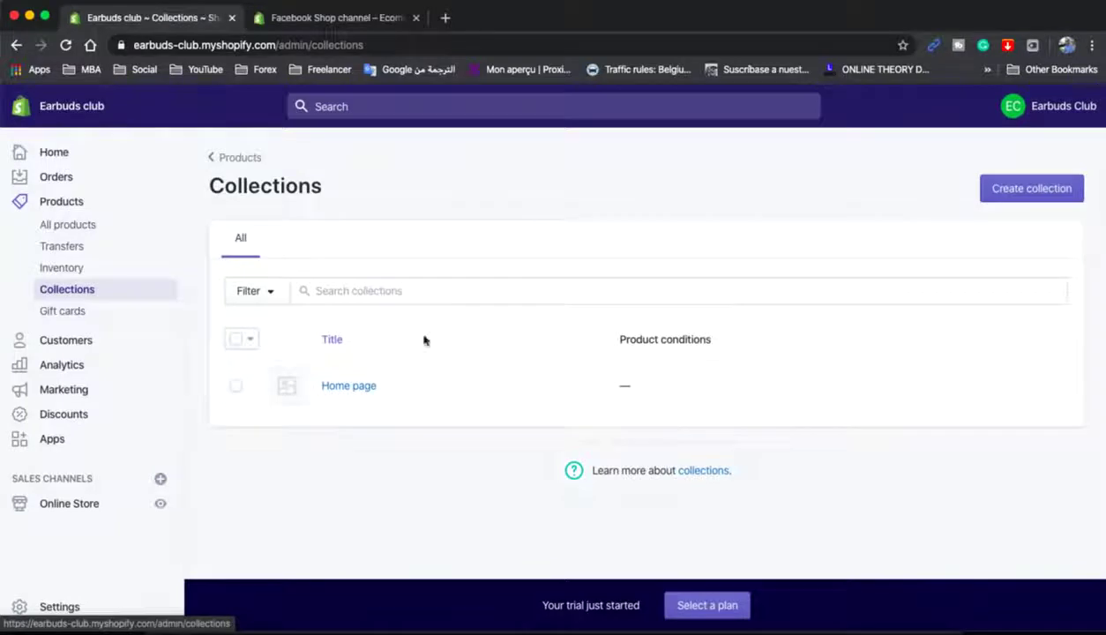
- Start a new collection titled 'Earbuds' with bluetooth-headset-earbuds.png as its image
{"action": "left_click", "coordinate": [1022, 188]}
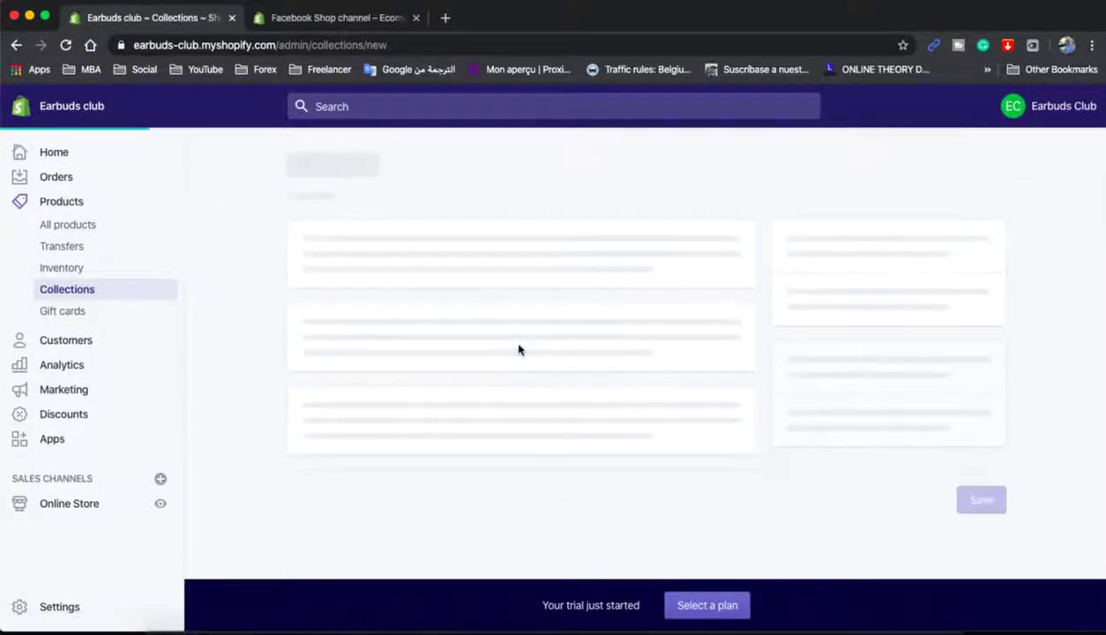
{"action": "left_click", "coordinate": [362, 262]}
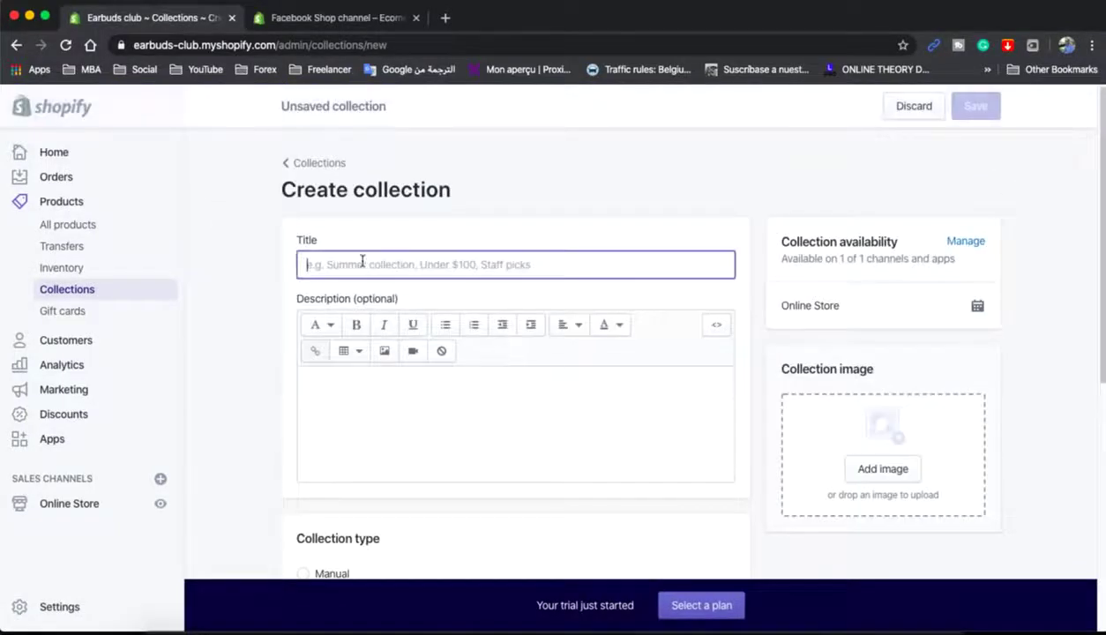
{"action": "type", "text": "Earbuds"}
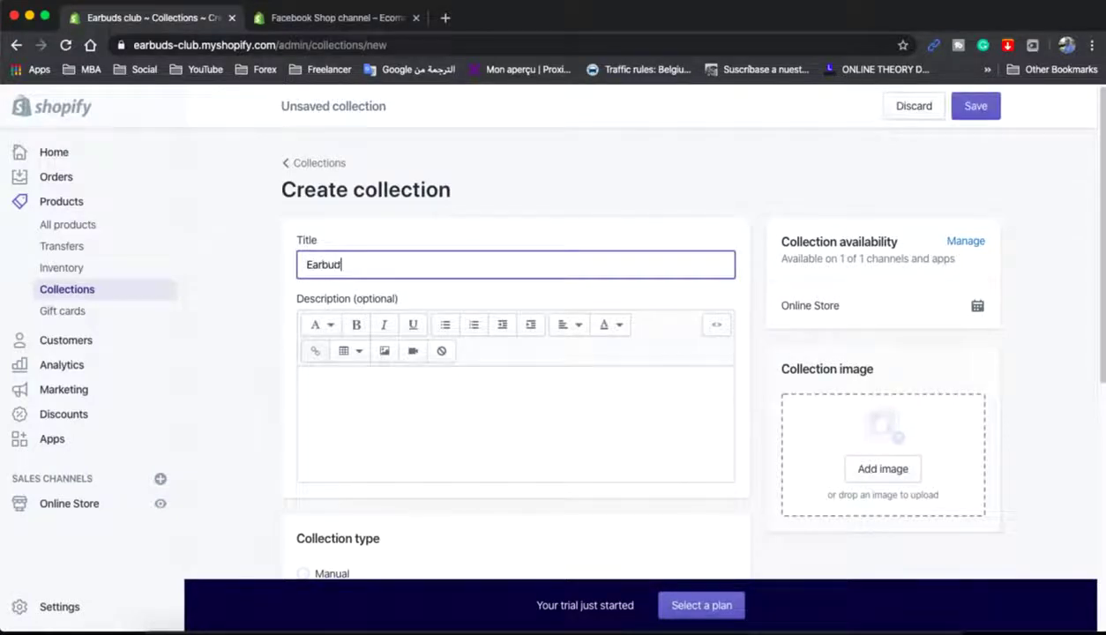
{"action": "left_click", "coordinate": [884, 472]}
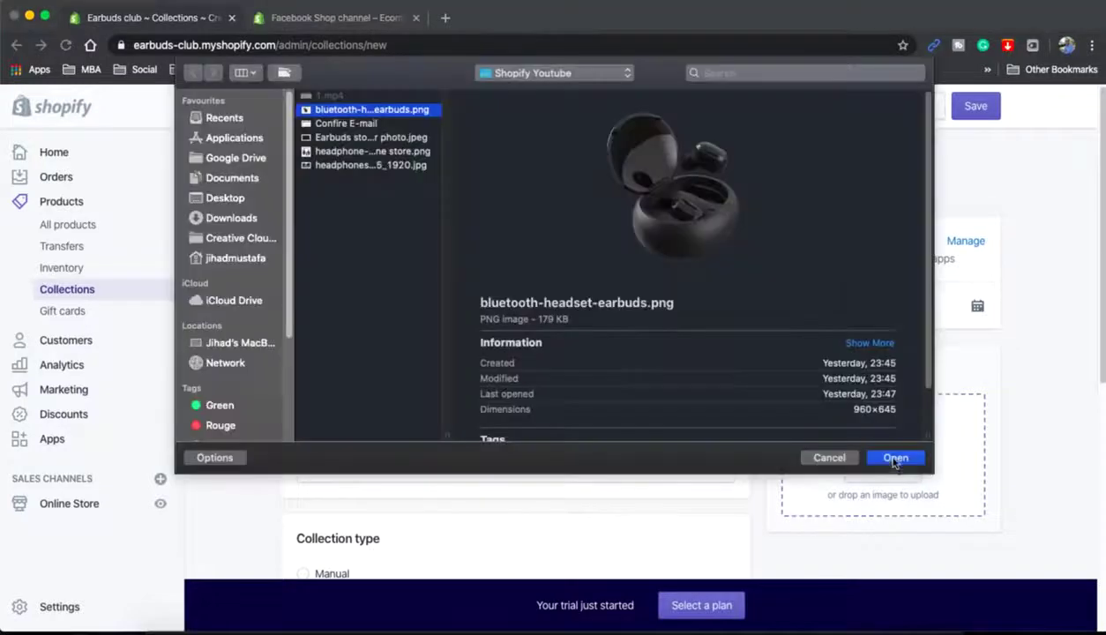
{"action": "left_click", "coordinate": [893, 457]}
- Make the Earbuds collection manual and save it
{"action": "scroll", "coordinate": [711, 390], "scroll_direction": "down", "scroll_amount": 5}
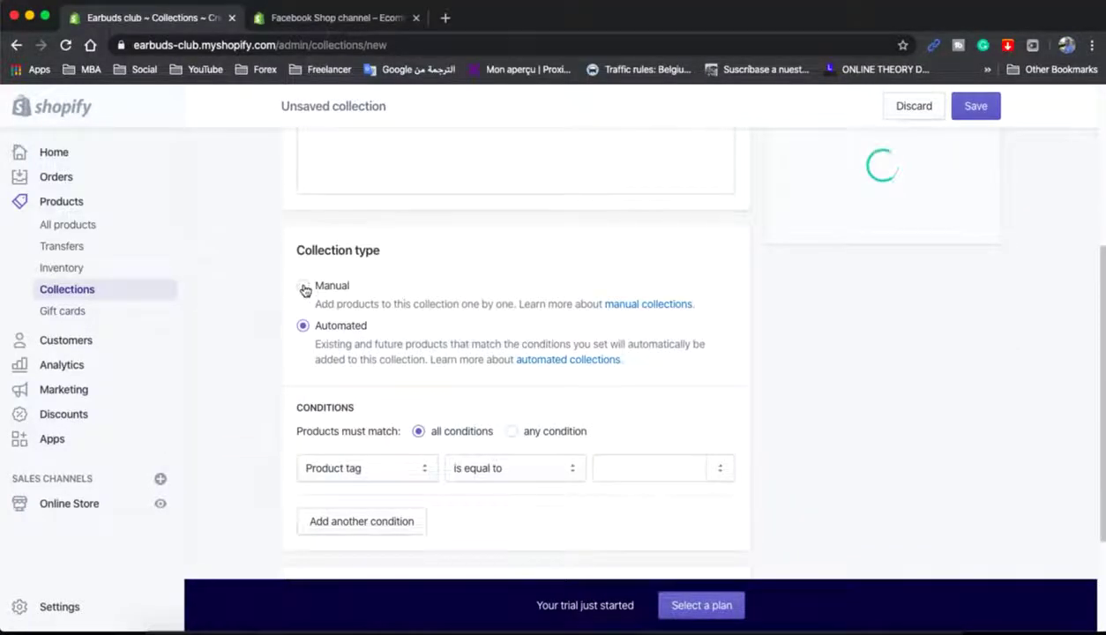
{"action": "left_click", "coordinate": [303, 288]}
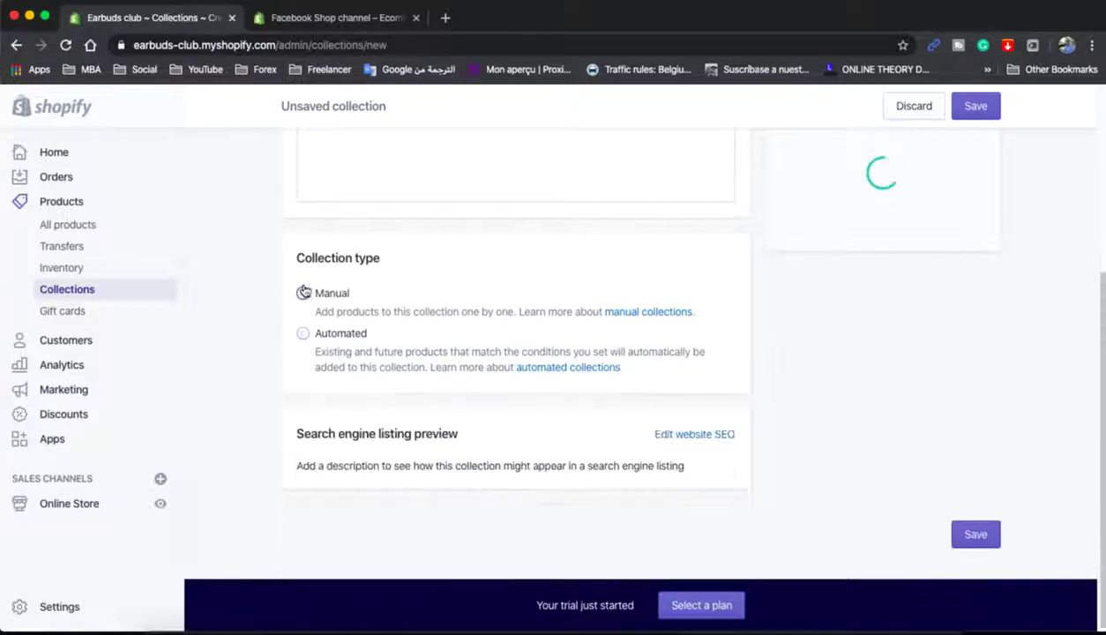
{"action": "scroll", "coordinate": [1005, 427], "scroll_direction": "up", "scroll_amount": 2}
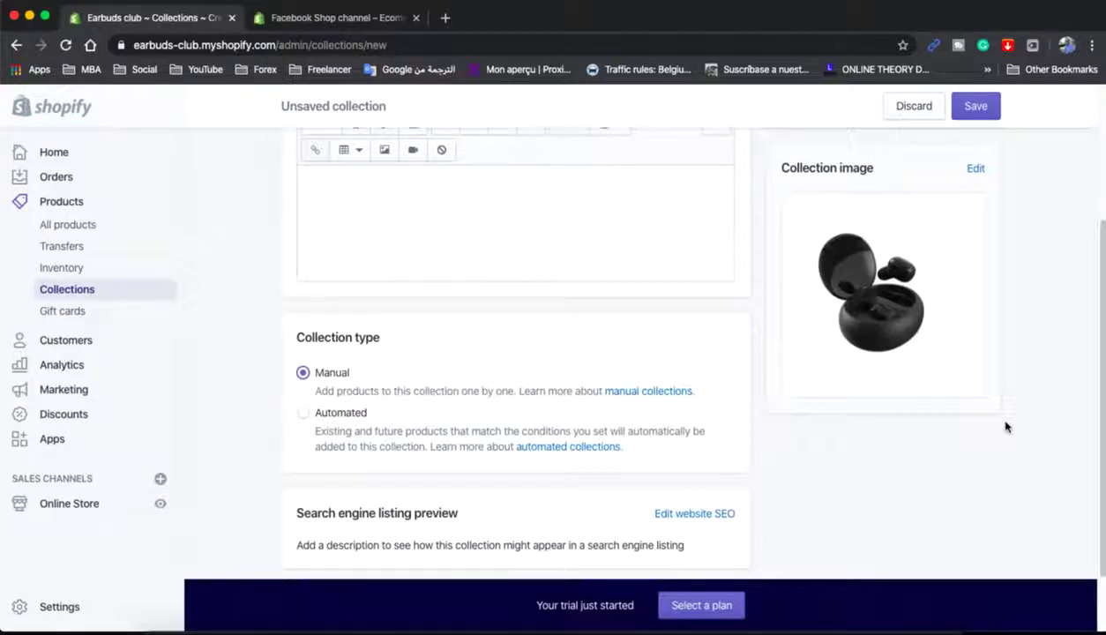
{"action": "scroll", "coordinate": [1009, 426], "scroll_direction": "up", "scroll_amount": 1}
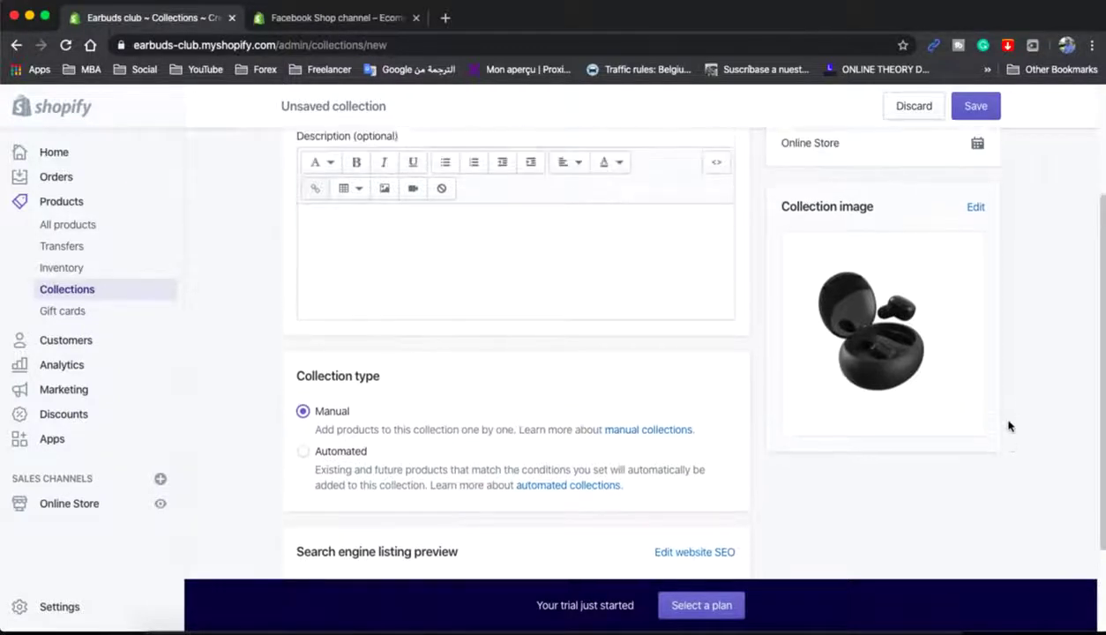
{"action": "scroll", "coordinate": [1026, 418], "scroll_direction": "up", "scroll_amount": 1}
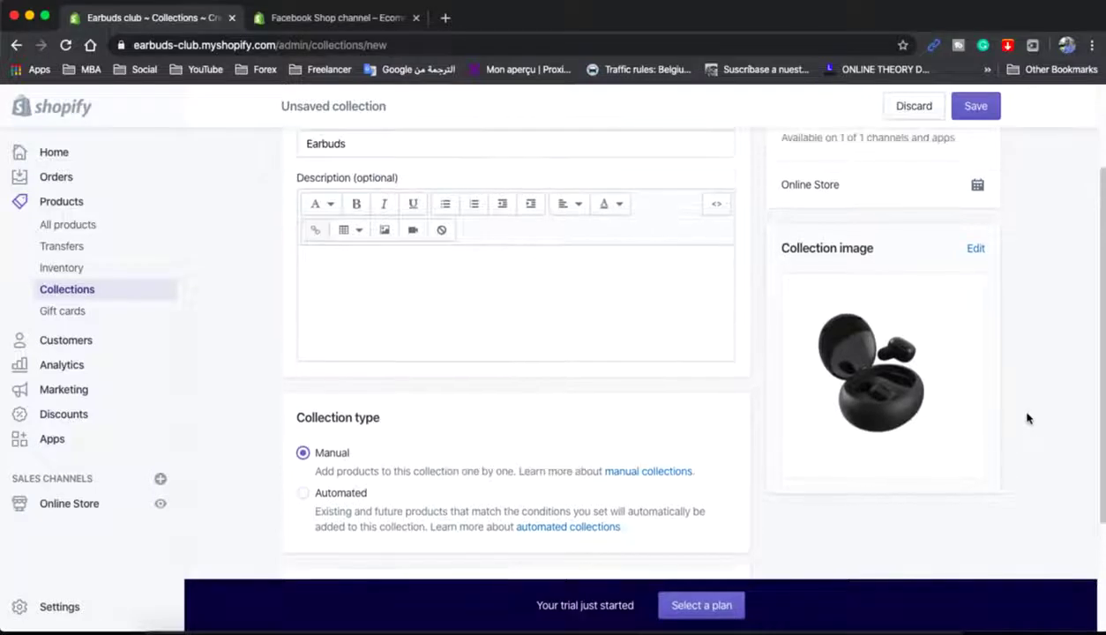
{"action": "scroll", "coordinate": [1027, 418], "scroll_direction": "up", "scroll_amount": 2}
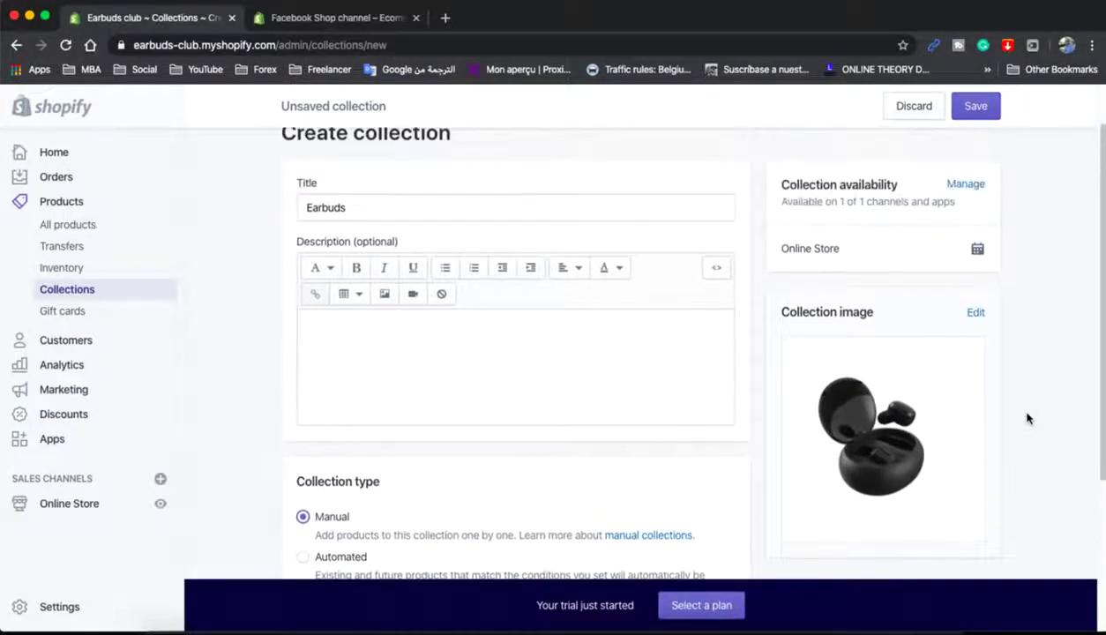
{"action": "scroll", "coordinate": [1026, 418], "scroll_direction": "down", "scroll_amount": 4}
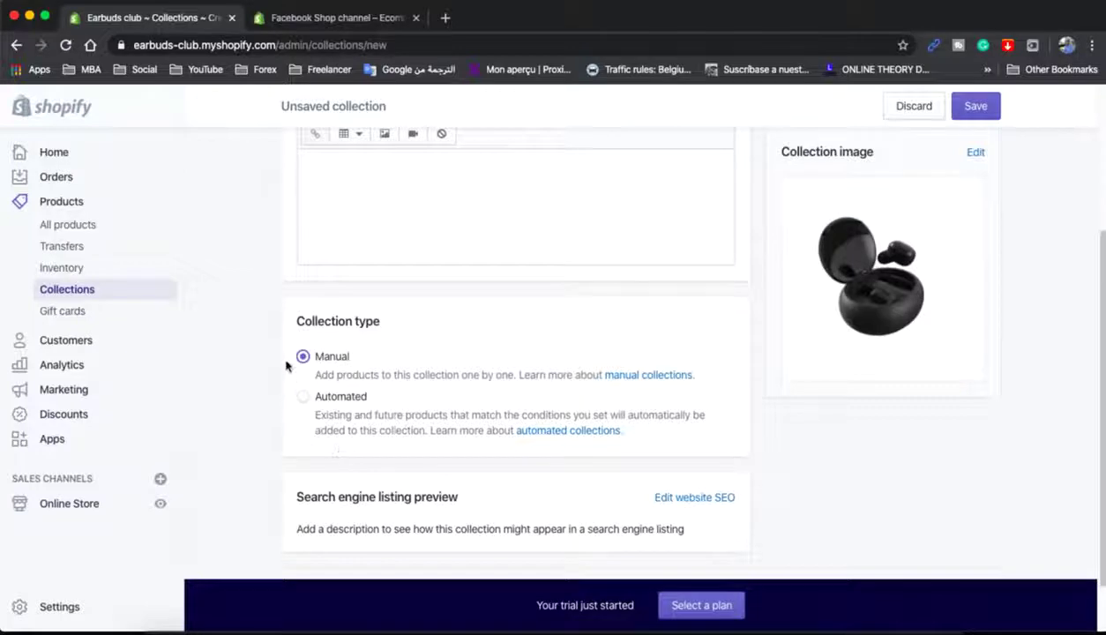
{"action": "scroll", "coordinate": [868, 360], "scroll_direction": "up", "scroll_amount": 3}
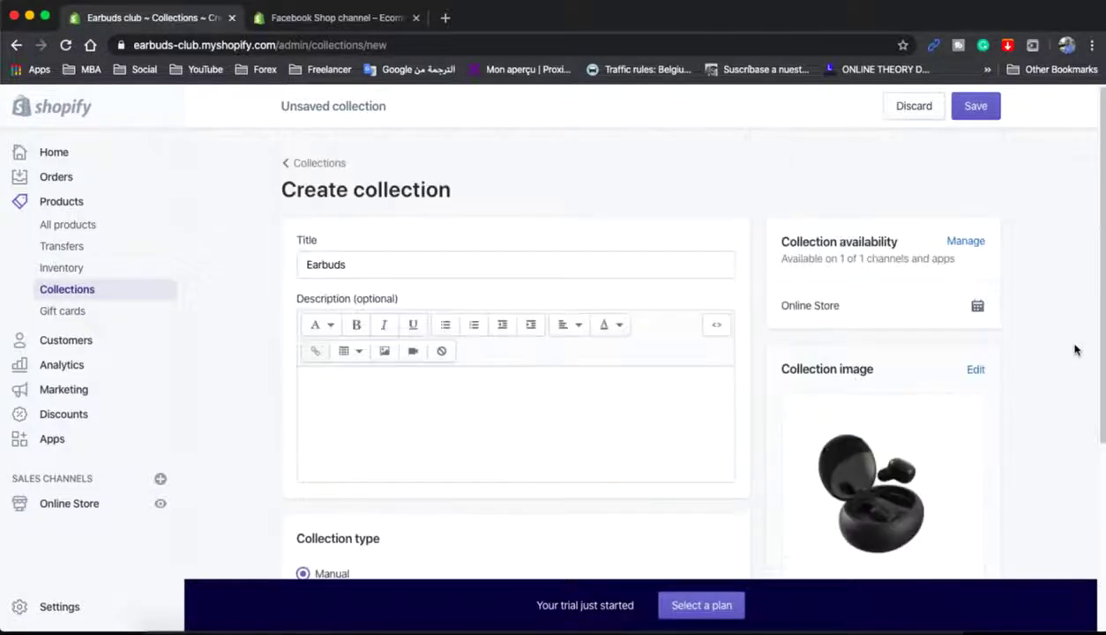
{"action": "left_click", "coordinate": [975, 107]}
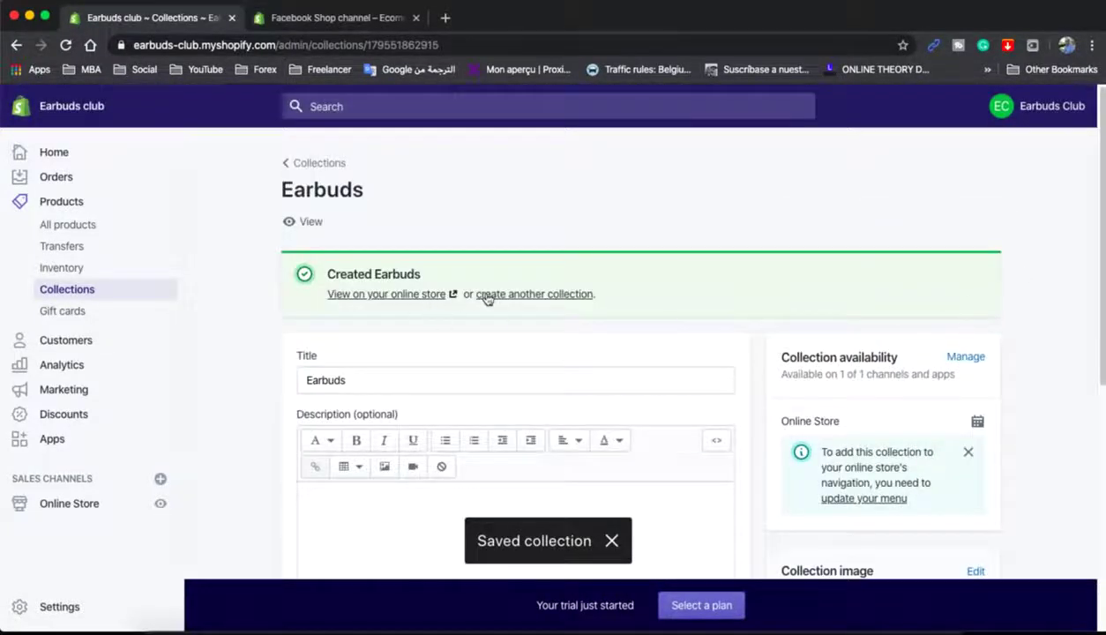
{"action": "left_click", "coordinate": [487, 295]}
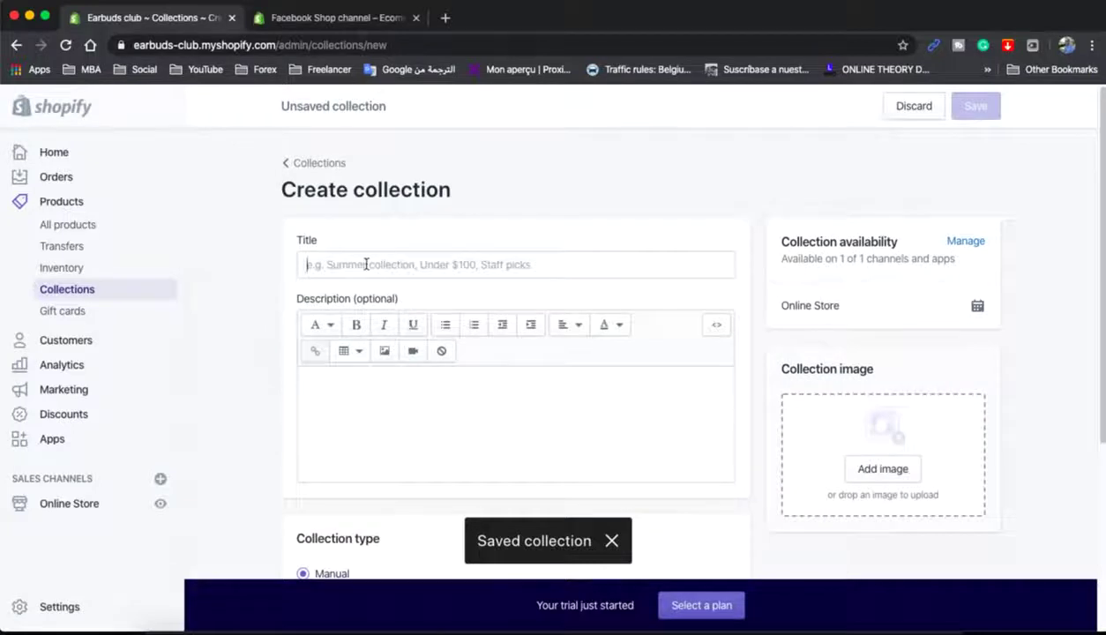
- Create a 'Headphone' collection with headphone-online store.png as its image and save
{"action": "left_click", "coordinate": [366, 264]}
{"action": "type", "text": "Headphone"}
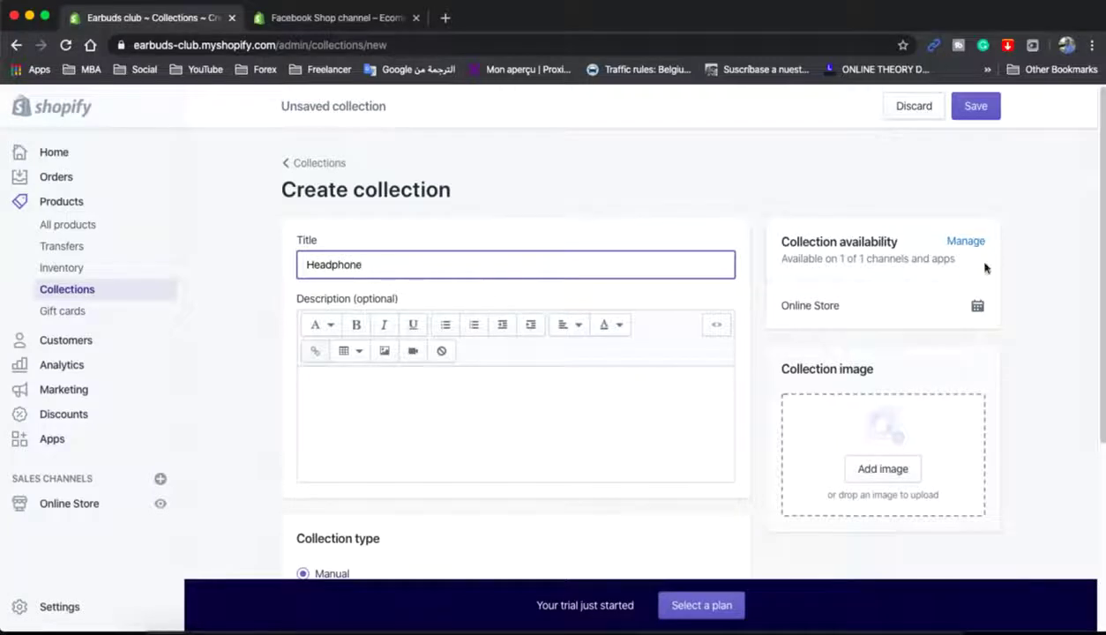
{"action": "left_click", "coordinate": [879, 470]}
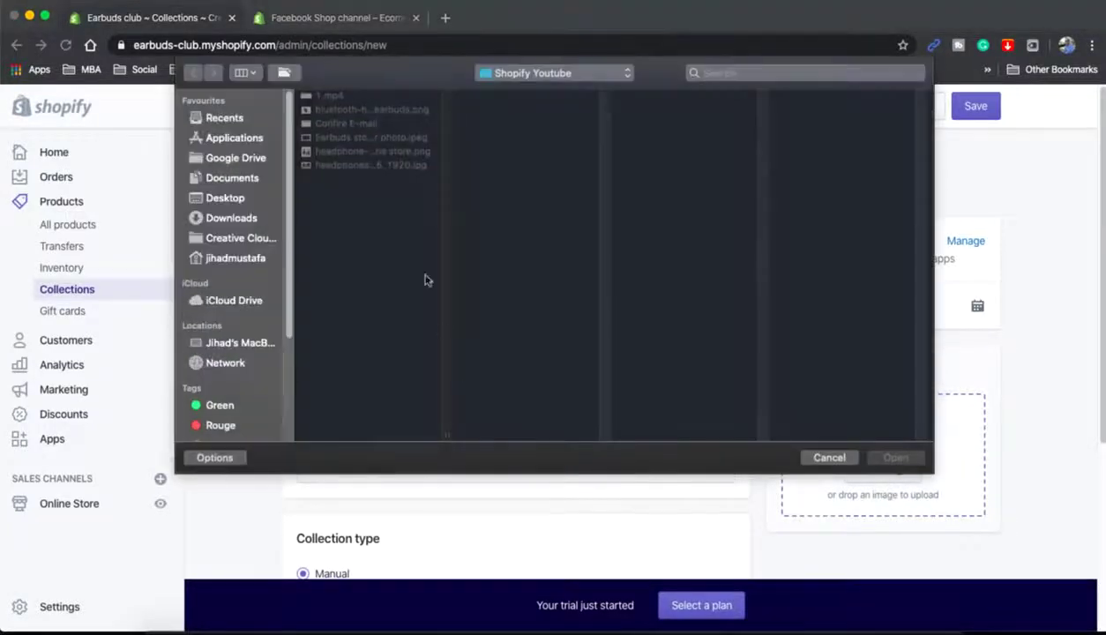
{"action": "left_click", "coordinate": [346, 150]}
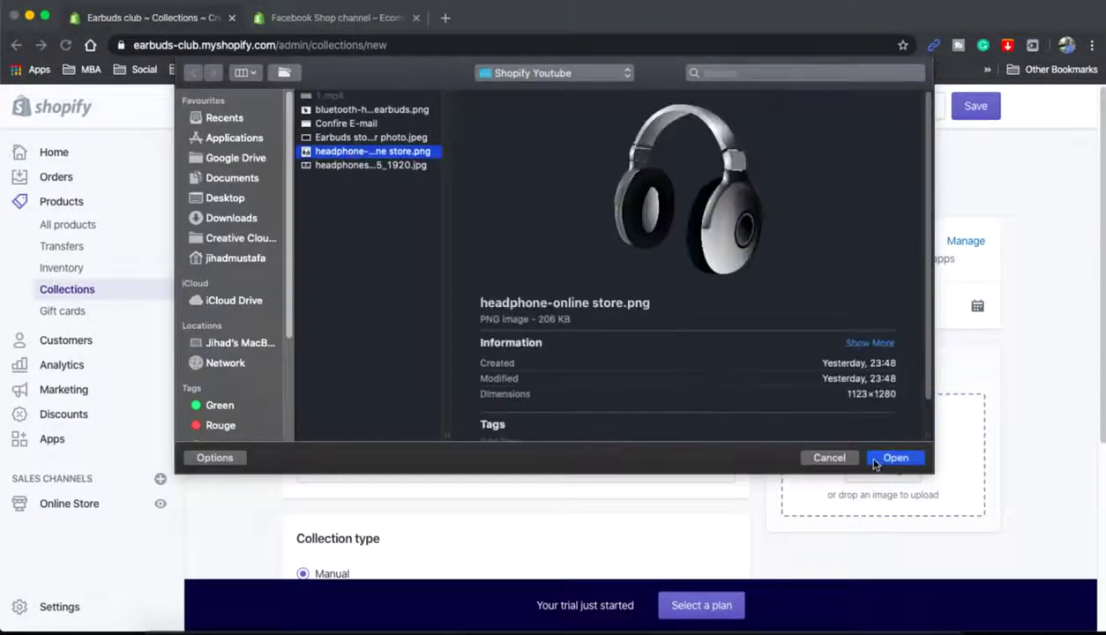
{"action": "left_click", "coordinate": [874, 463]}
{"action": "scroll", "coordinate": [978, 441], "scroll_direction": "down", "scroll_amount": 5}
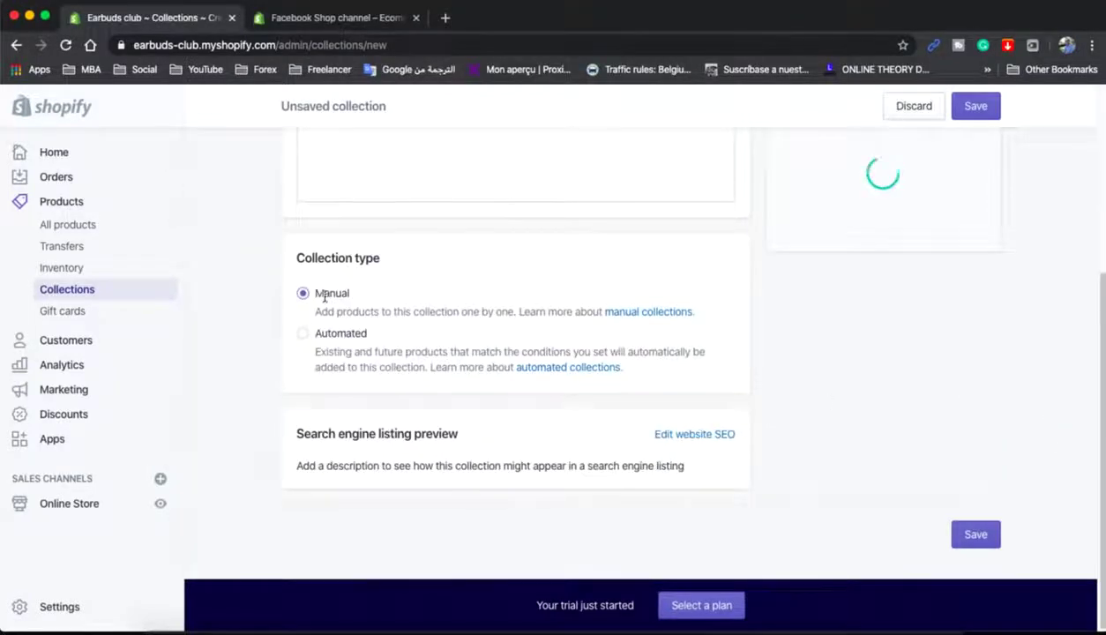
{"action": "scroll", "coordinate": [1041, 353], "scroll_direction": "up", "scroll_amount": 4}
{"action": "scroll", "coordinate": [1042, 352], "scroll_direction": "down", "scroll_amount": 4}
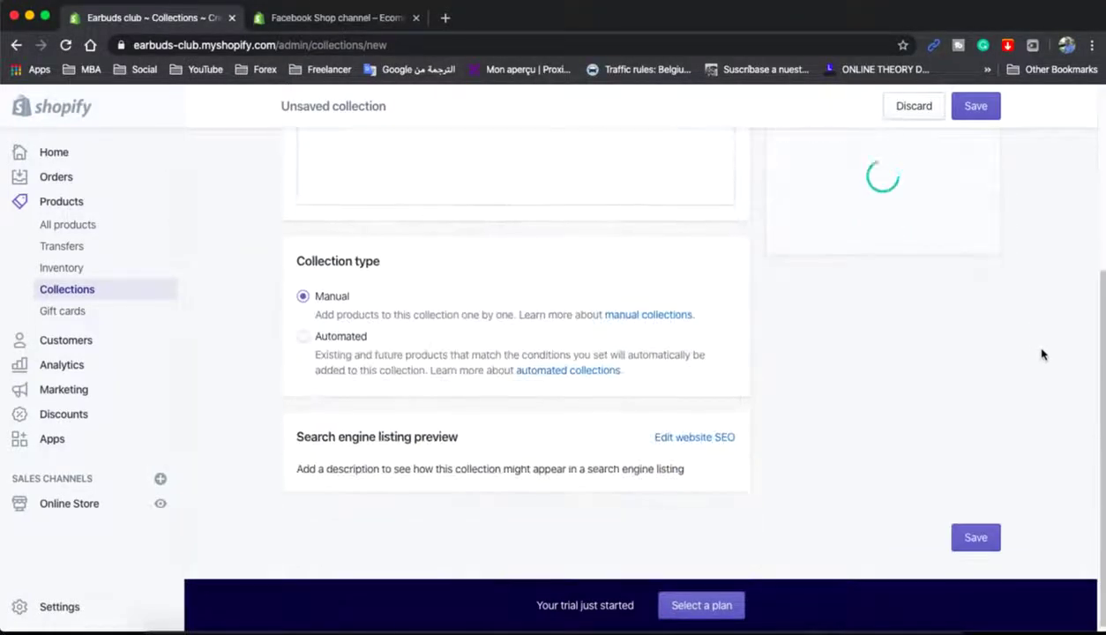
{"action": "left_click", "coordinate": [989, 113]}
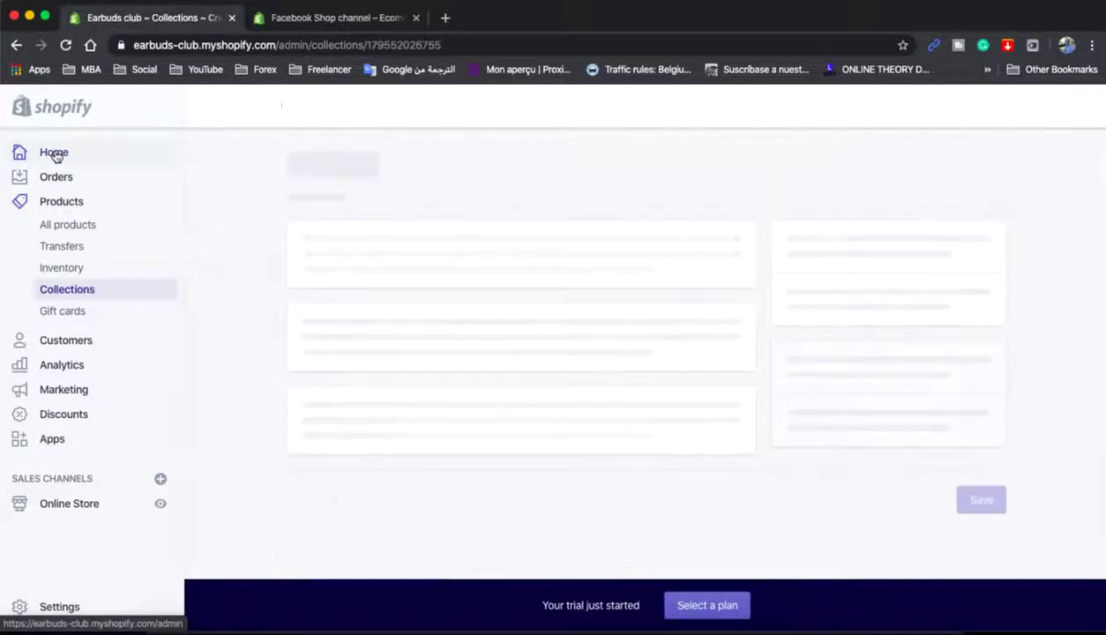
- Customize the Brooklyn theme from Online Store > Themes and select Our Collection
{"action": "left_click", "coordinate": [54, 154]}
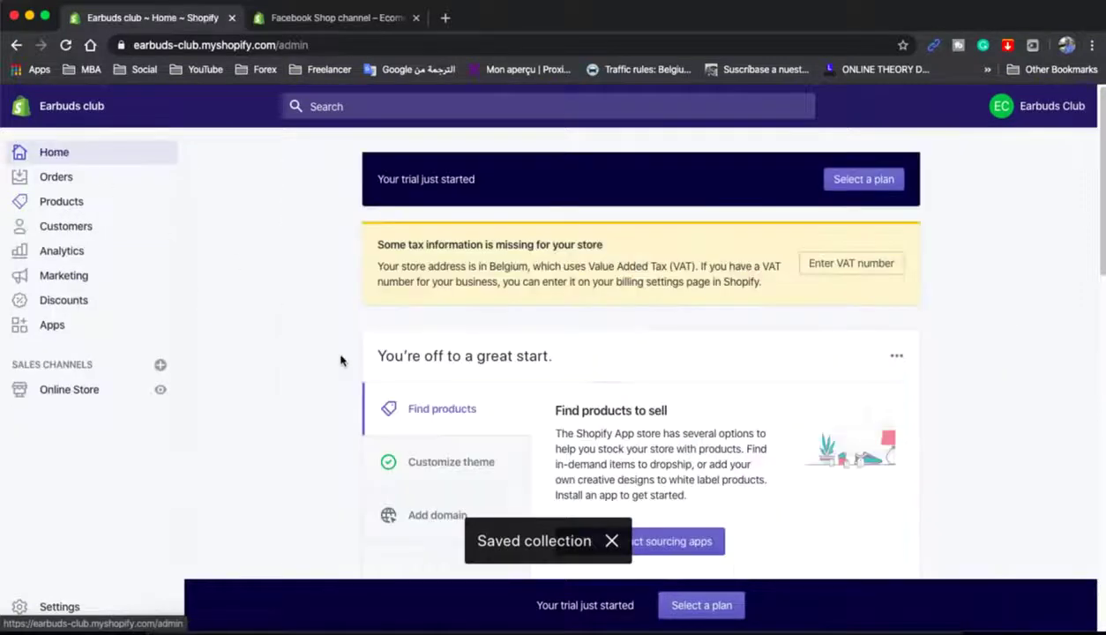
{"action": "left_click", "coordinate": [64, 393]}
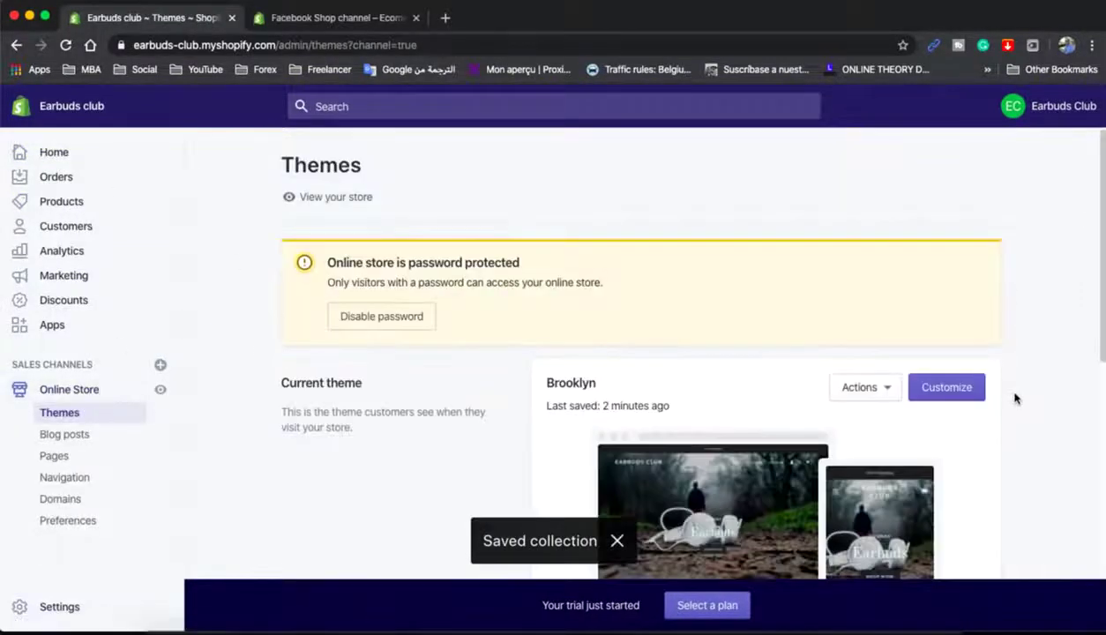
{"action": "left_click", "coordinate": [927, 396]}
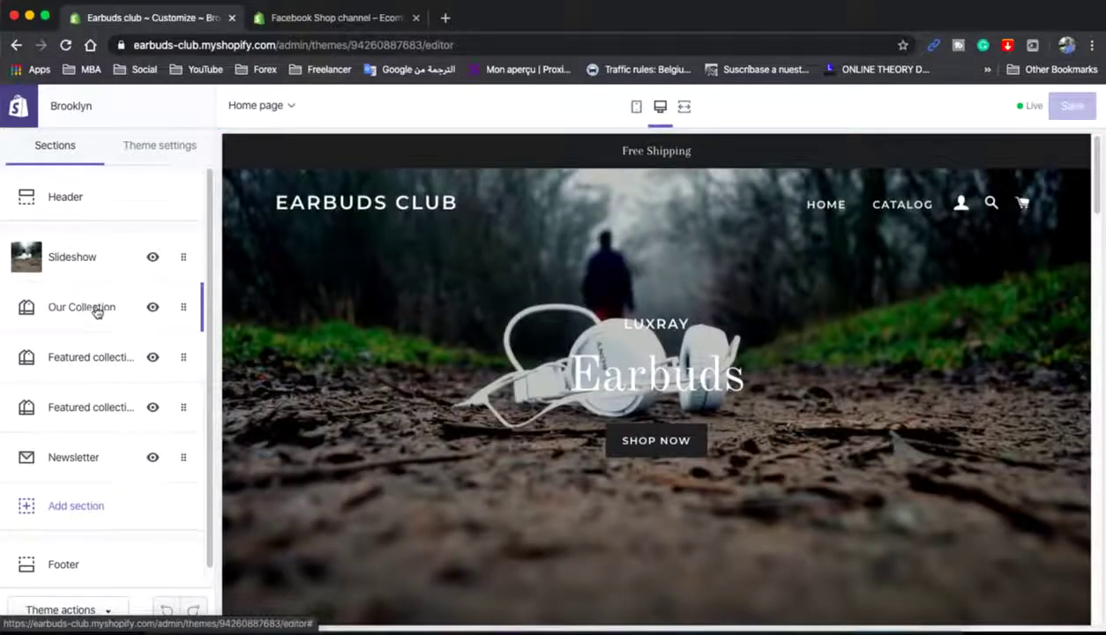
{"action": "left_click", "coordinate": [97, 310]}
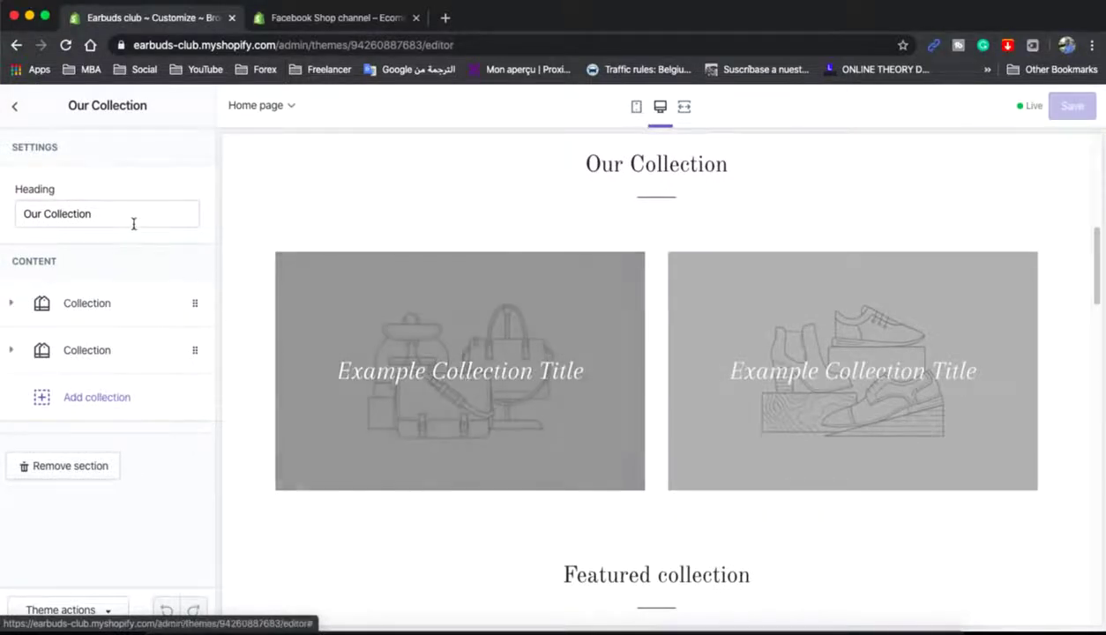
- Set the first Our Collection tile to the Earbuds collection and save
{"action": "left_click", "coordinate": [106, 309]}
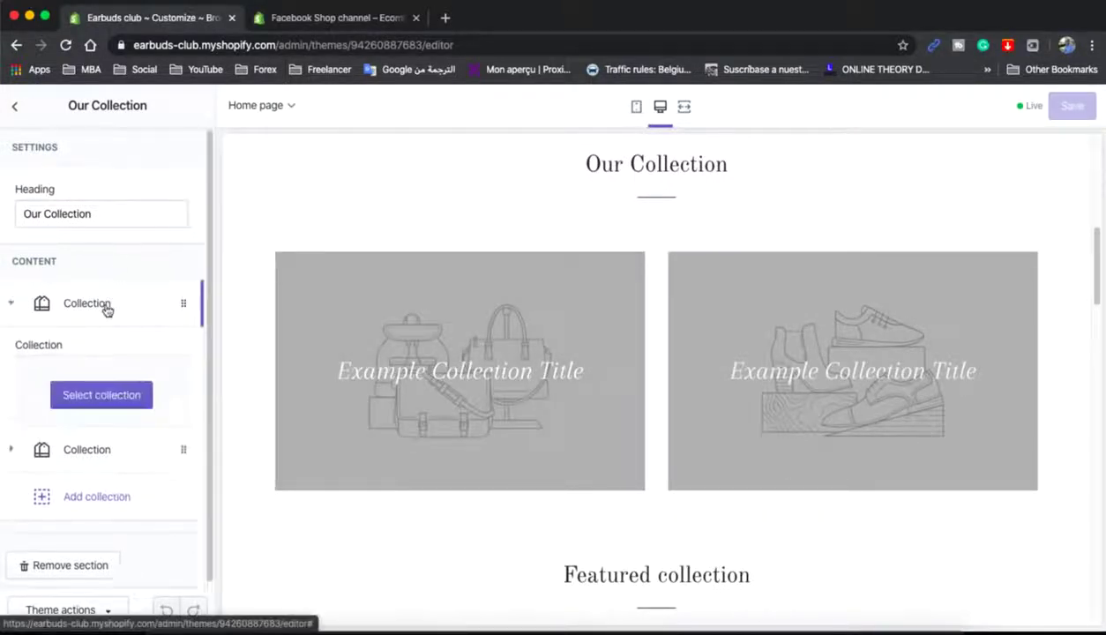
{"action": "scroll", "coordinate": [104, 407], "scroll_direction": "down", "scroll_amount": 1}
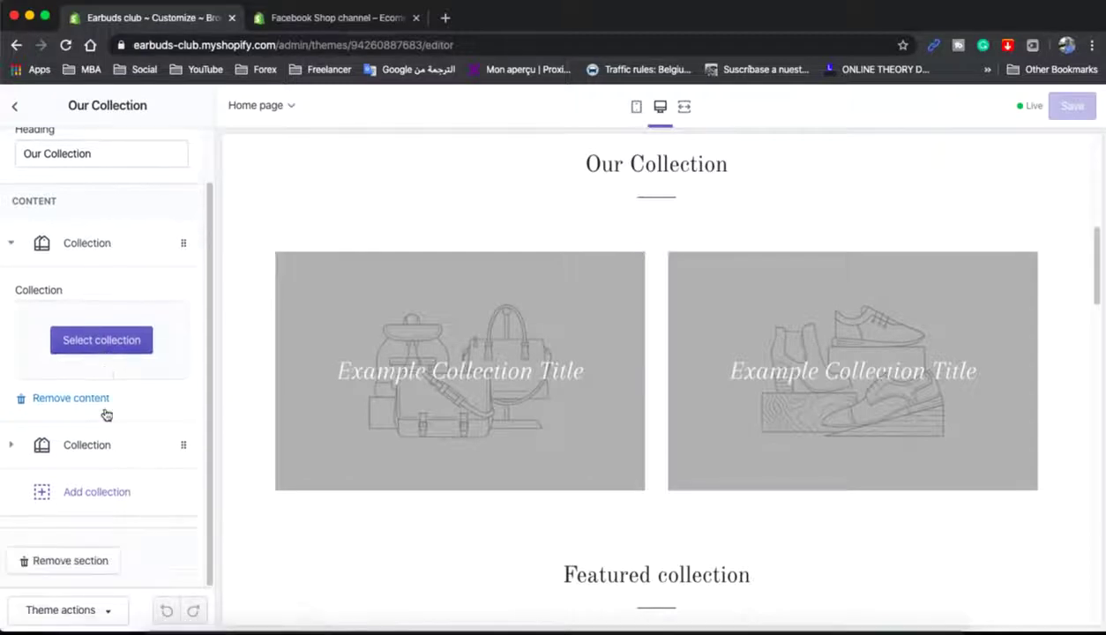
{"action": "left_click", "coordinate": [87, 344]}
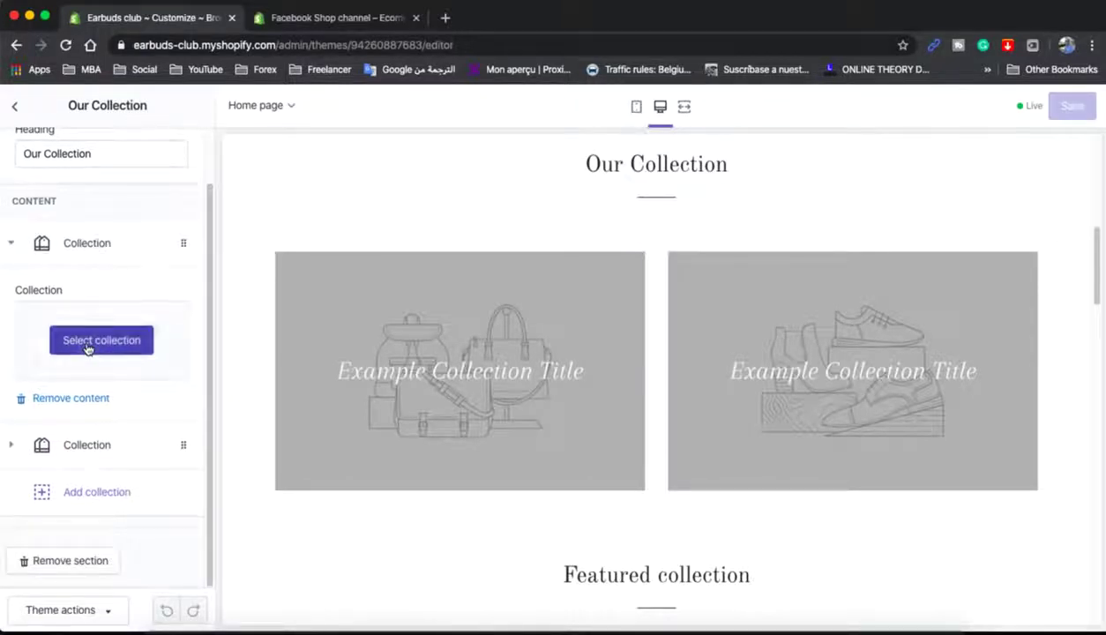
{"action": "left_click", "coordinate": [77, 304]}
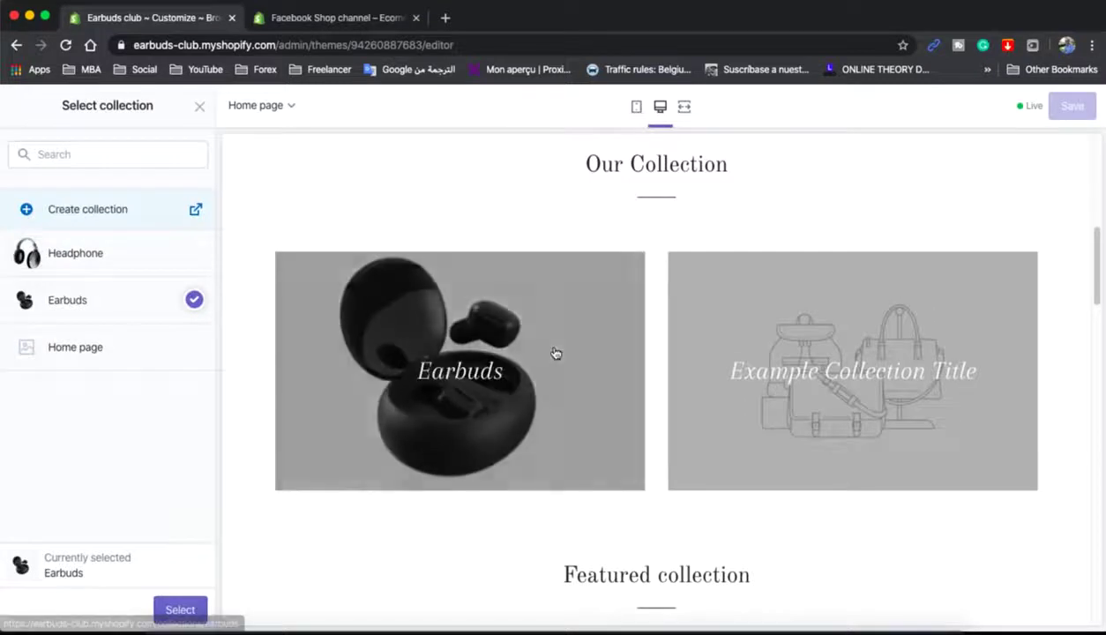
{"action": "left_click", "coordinate": [180, 609]}
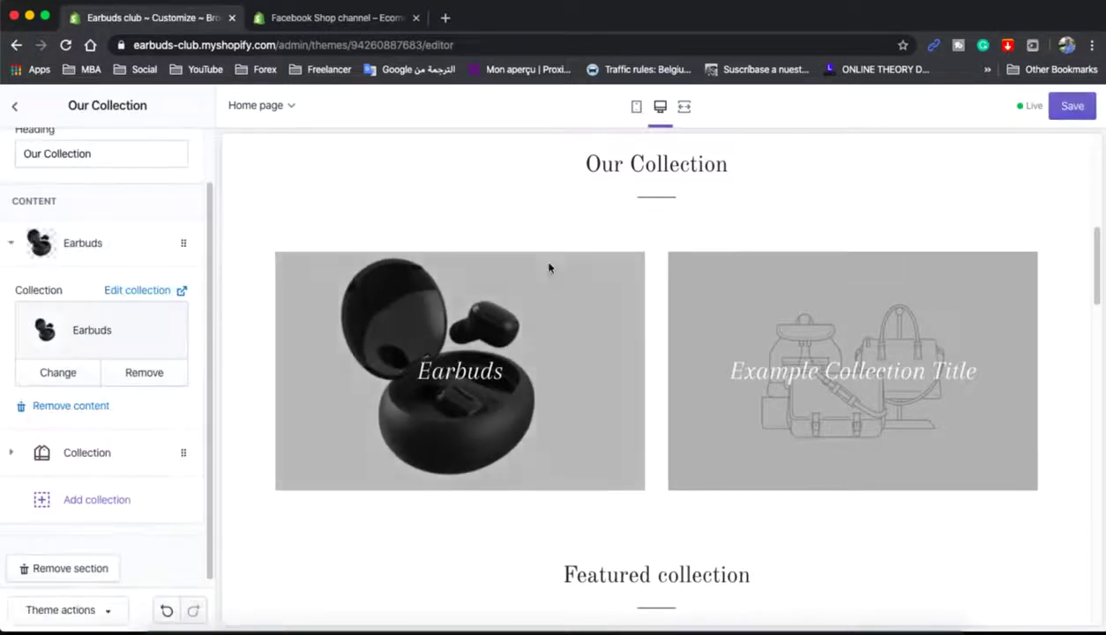
{"action": "left_click", "coordinate": [1072, 106]}
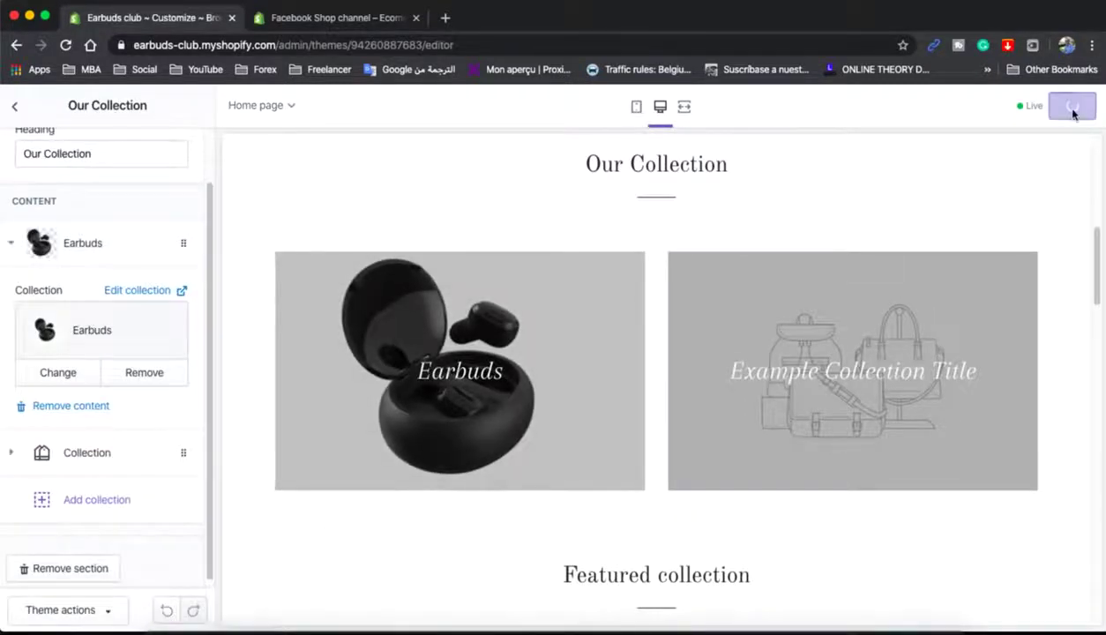
{"action": "left_click", "coordinate": [15, 105]}
- Assign the Headphone collection to the second collection tile and save the homepage
{"action": "left_click", "coordinate": [97, 308]}
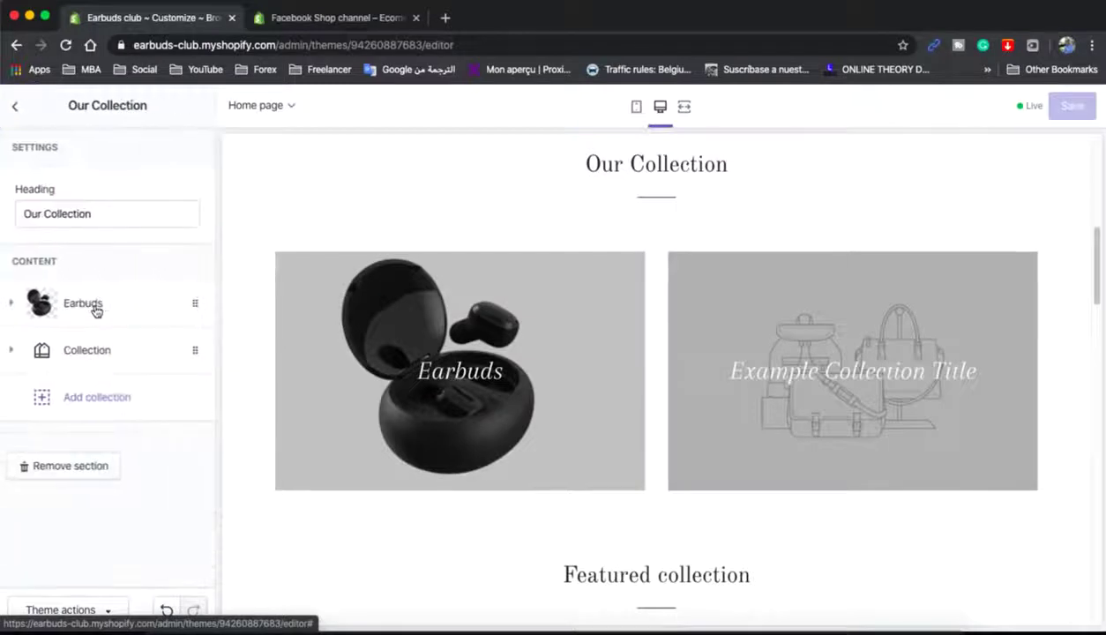
{"action": "left_click", "coordinate": [106, 353]}
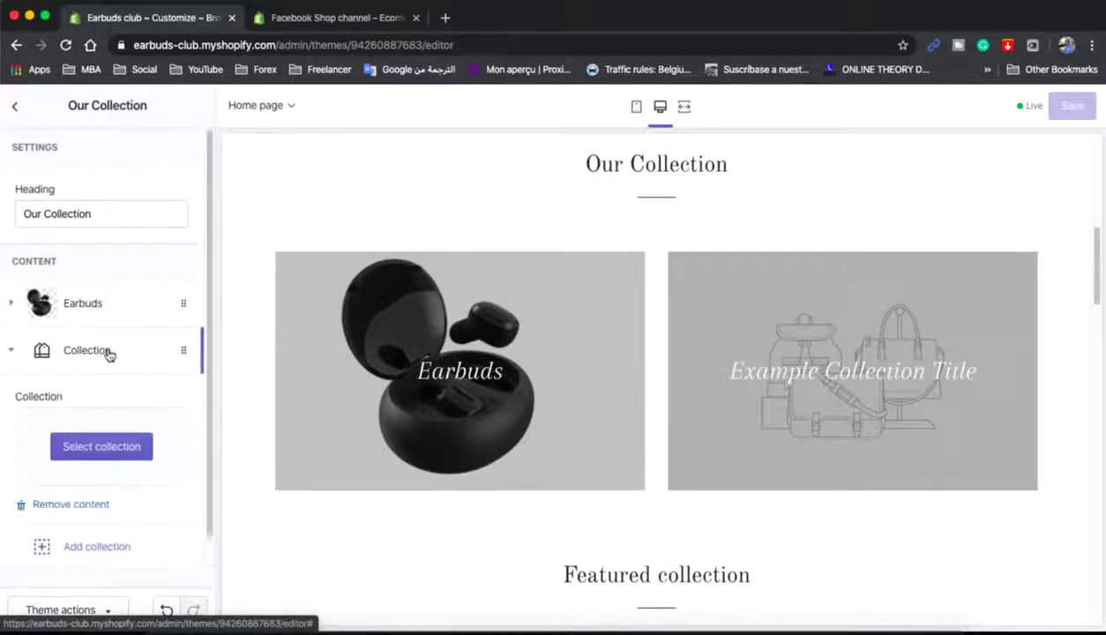
{"action": "left_click", "coordinate": [101, 447]}
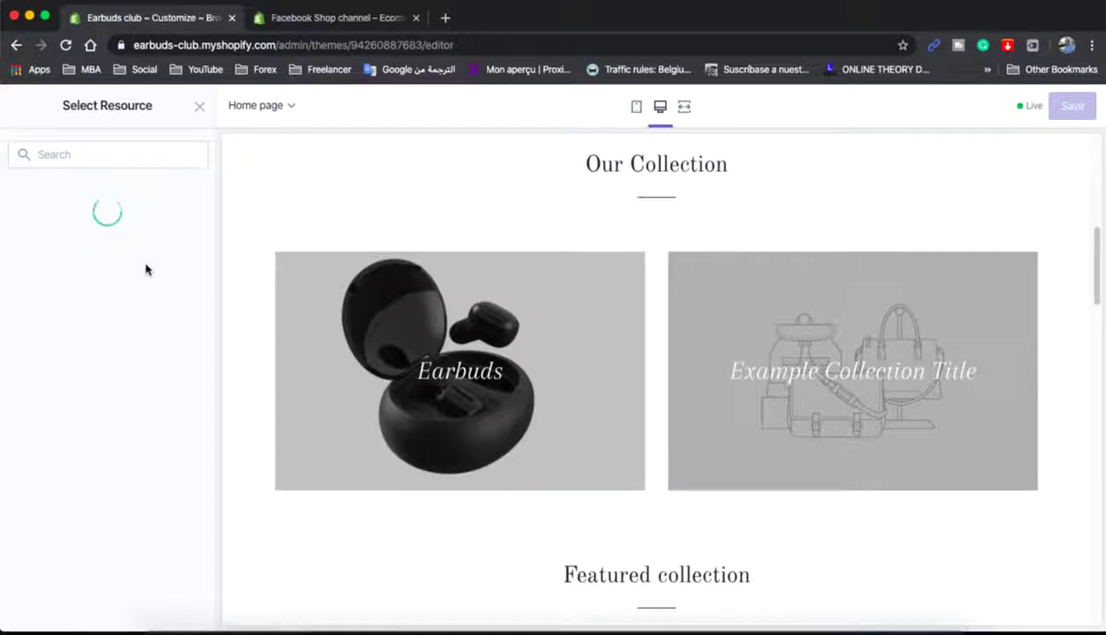
{"action": "left_click", "coordinate": [97, 266]}
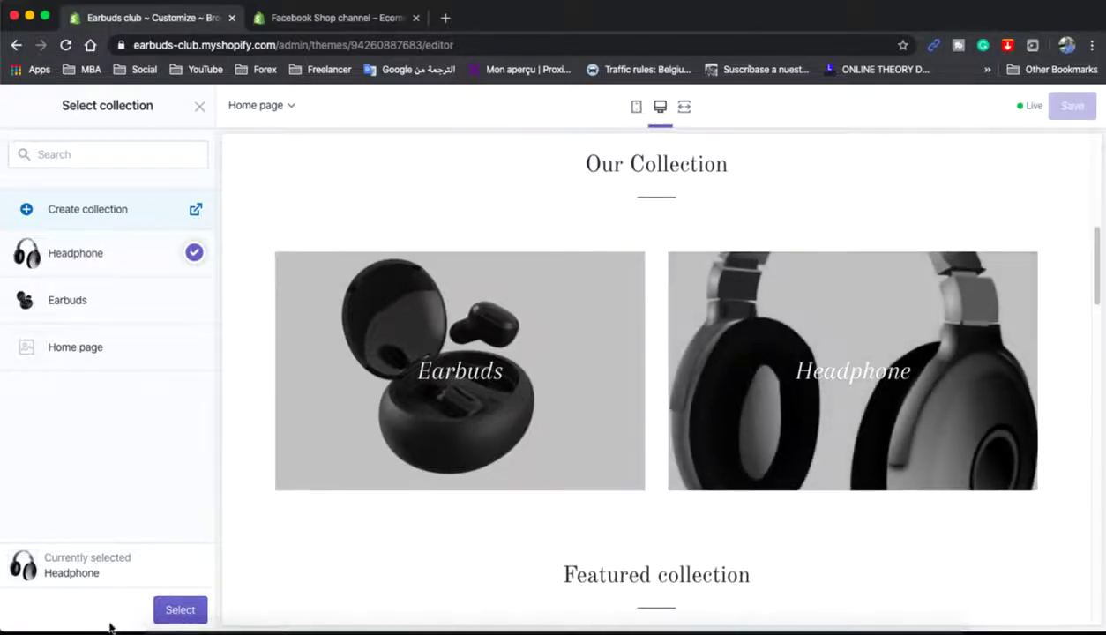
{"action": "left_click", "coordinate": [180, 607]}
{"action": "left_click", "coordinate": [1071, 107]}
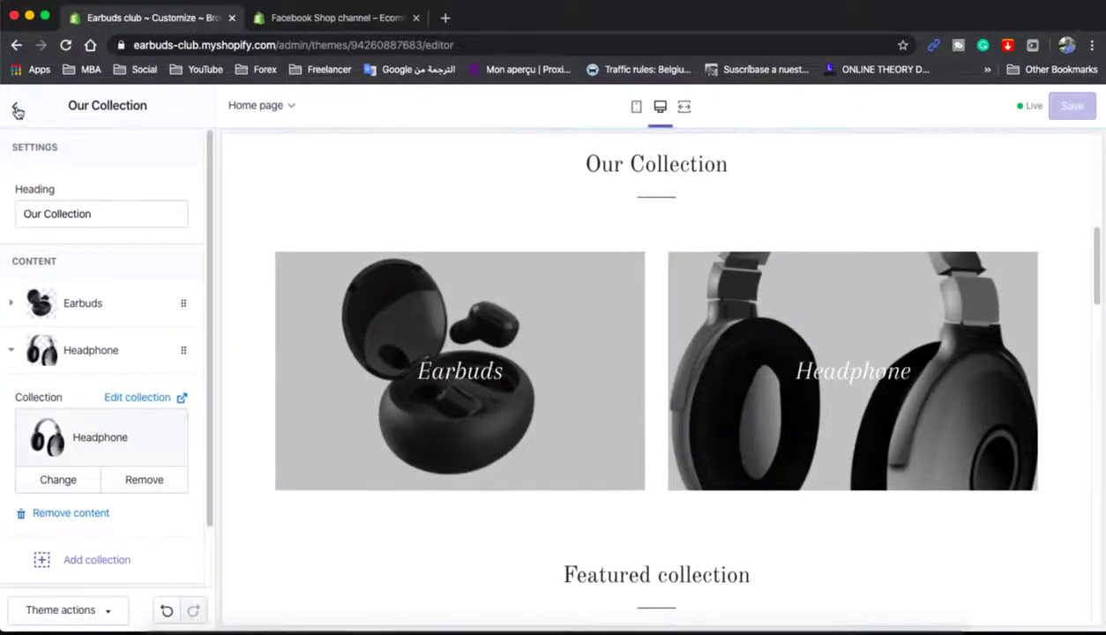
{"action": "left_click", "coordinate": [17, 109]}
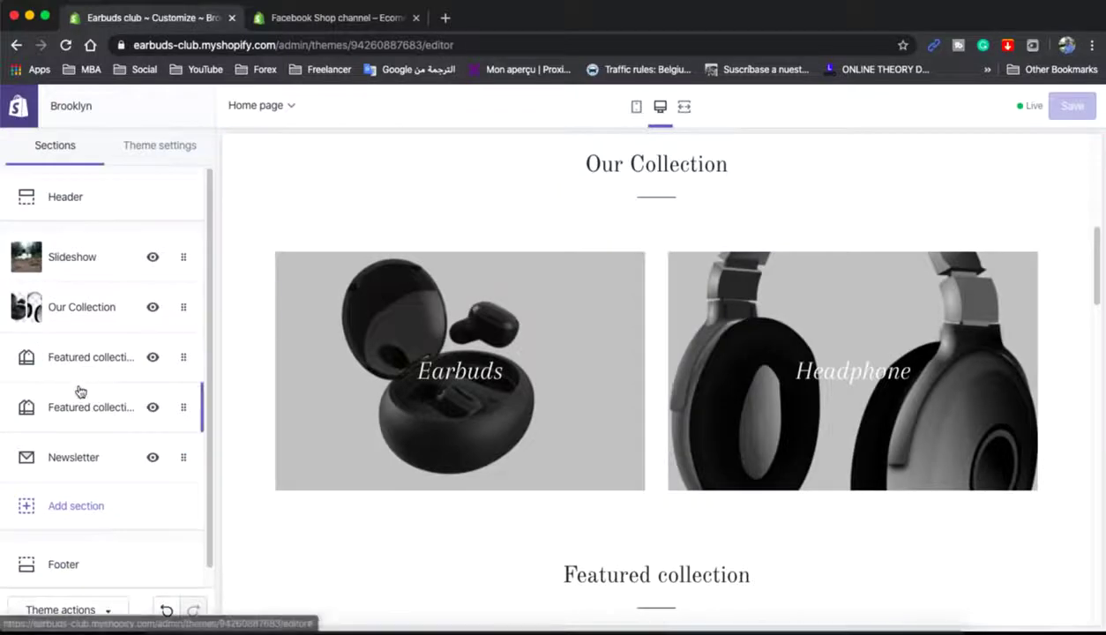
- Change the lower Featured collection section's heading to 'Headphone'
{"action": "scroll", "coordinate": [79, 388], "scroll_direction": "down", "scroll_amount": 1}
{"action": "scroll", "coordinate": [632, 420], "scroll_direction": "down", "scroll_amount": 5}
{"action": "scroll", "coordinate": [632, 420], "scroll_direction": "up", "scroll_amount": 5}
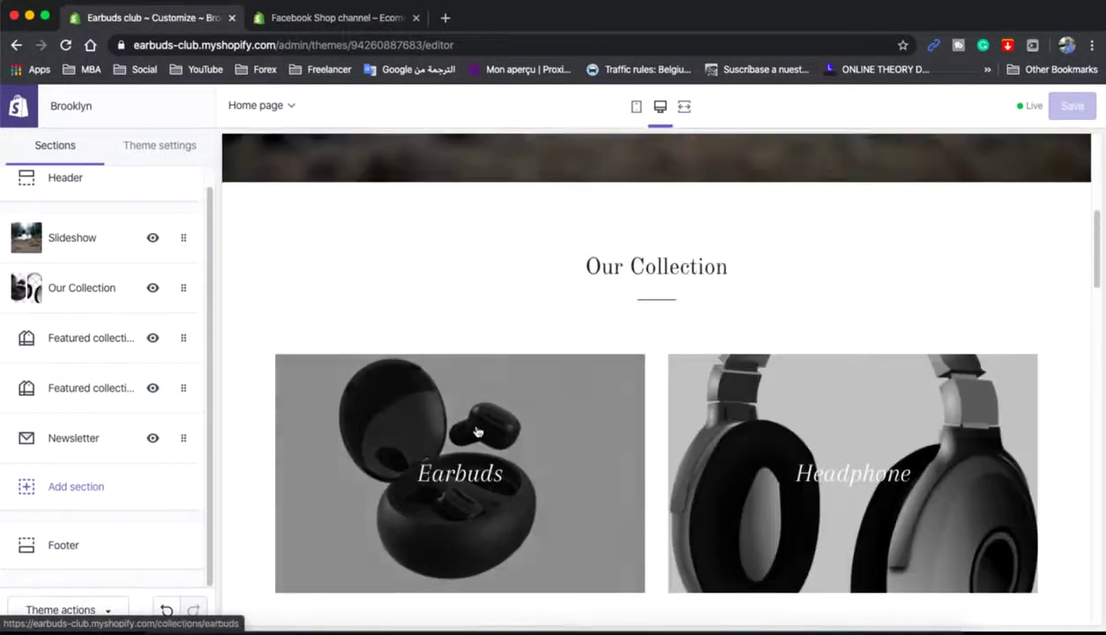
{"action": "scroll", "coordinate": [435, 456], "scroll_direction": "down", "scroll_amount": 1}
{"action": "scroll", "coordinate": [584, 457], "scroll_direction": "down", "scroll_amount": 5}
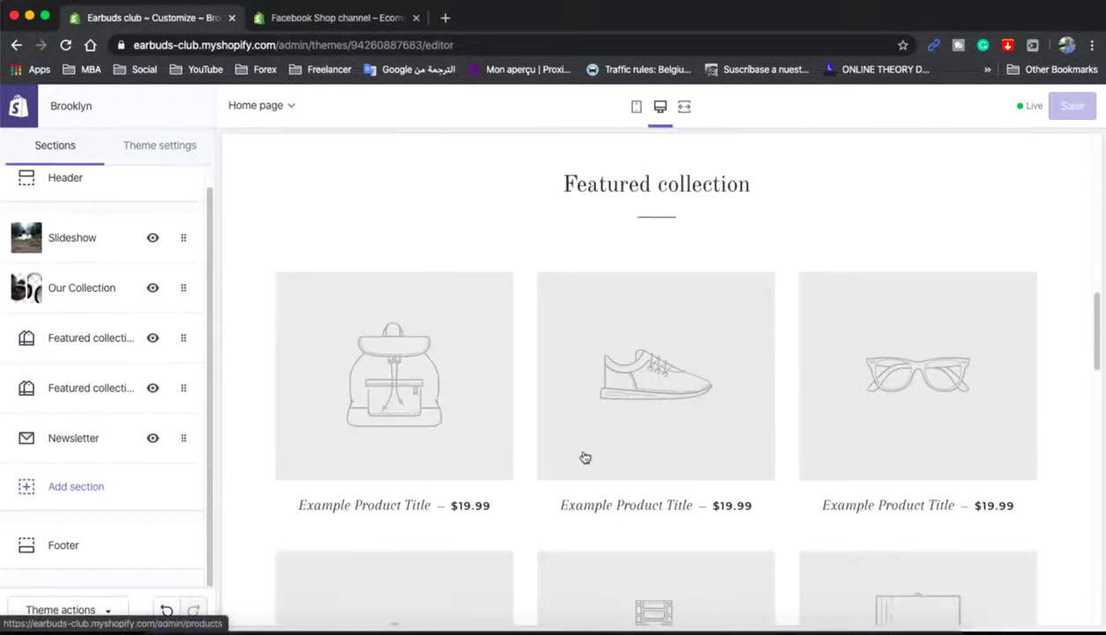
{"action": "scroll", "coordinate": [587, 453], "scroll_direction": "up", "scroll_amount": 10}
{"action": "scroll", "coordinate": [868, 349], "scroll_direction": "down", "scroll_amount": 5}
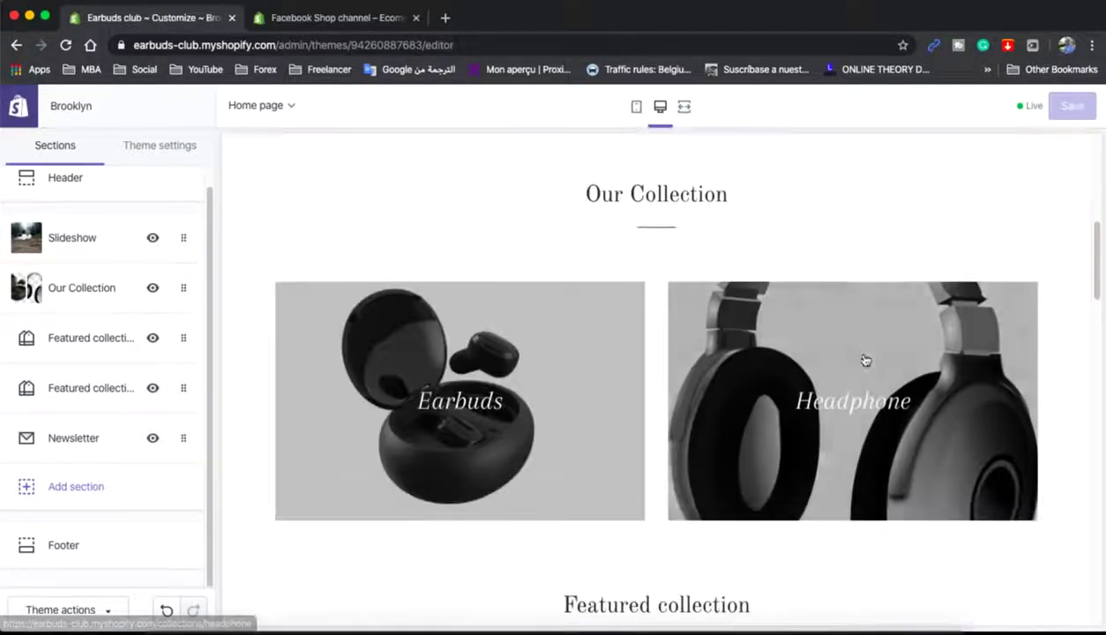
{"action": "scroll", "coordinate": [854, 427], "scroll_direction": "down", "scroll_amount": 4}
{"action": "scroll", "coordinate": [856, 427], "scroll_direction": "down", "scroll_amount": 10}
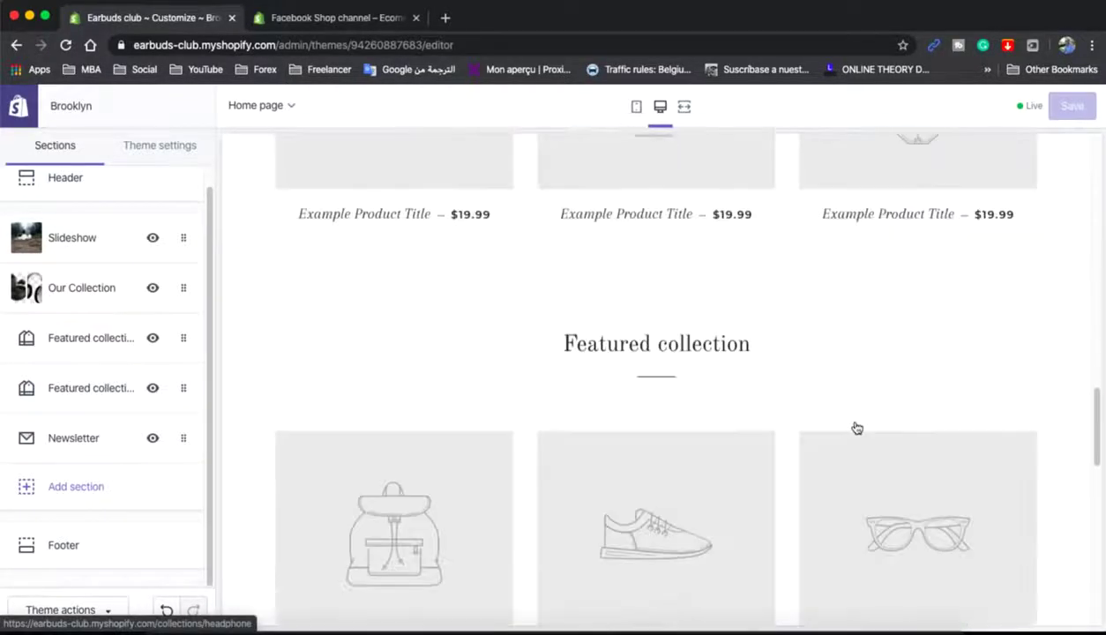
{"action": "scroll", "coordinate": [856, 428], "scroll_direction": "up", "scroll_amount": 5}
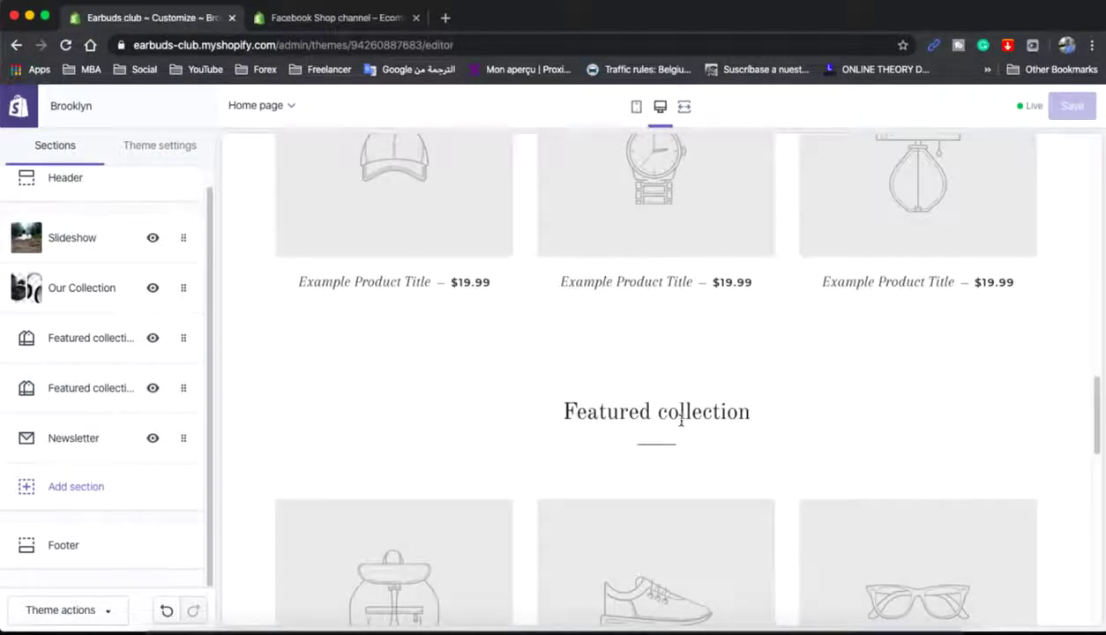
{"action": "triple_click", "coordinate": [680, 414]}
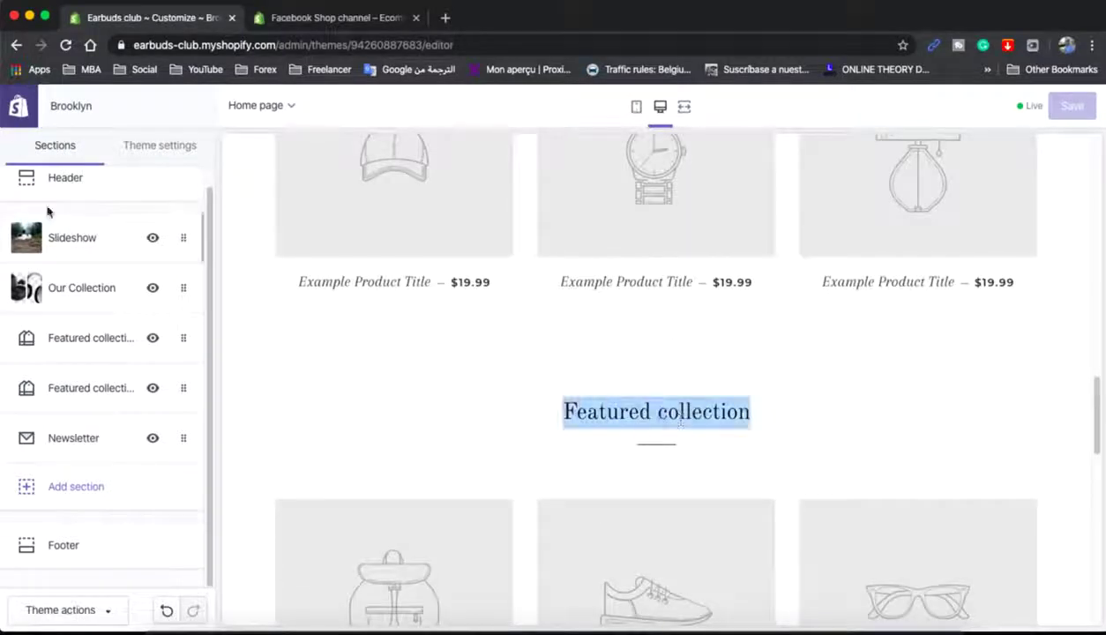
{"action": "left_click", "coordinate": [78, 397]}
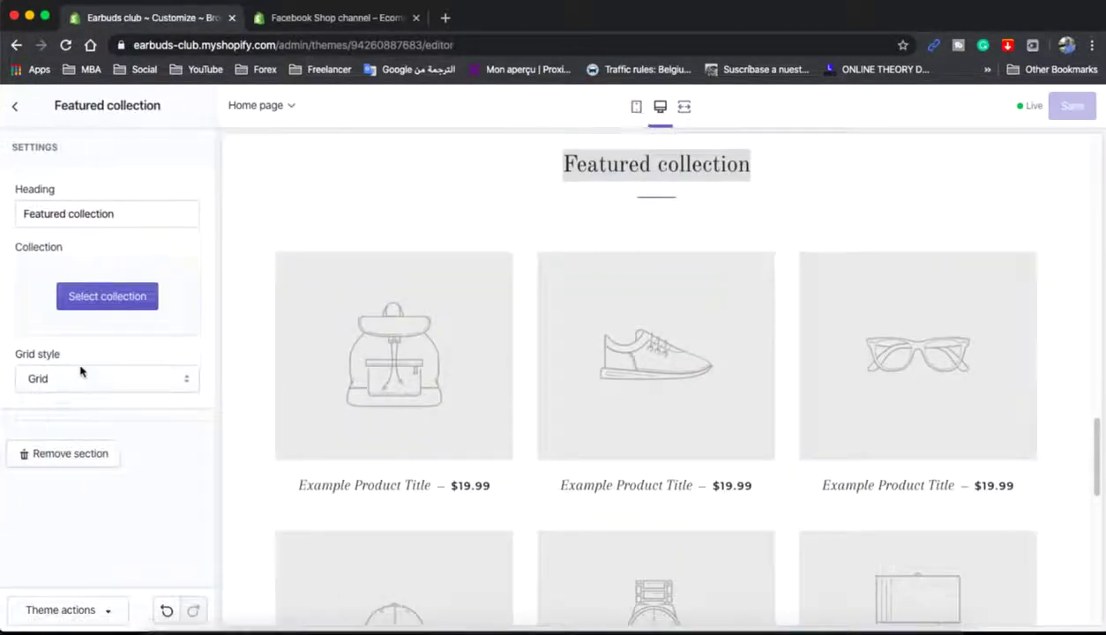
{"action": "triple_click", "coordinate": [91, 213]}
{"action": "type", "text": "Headphone"}
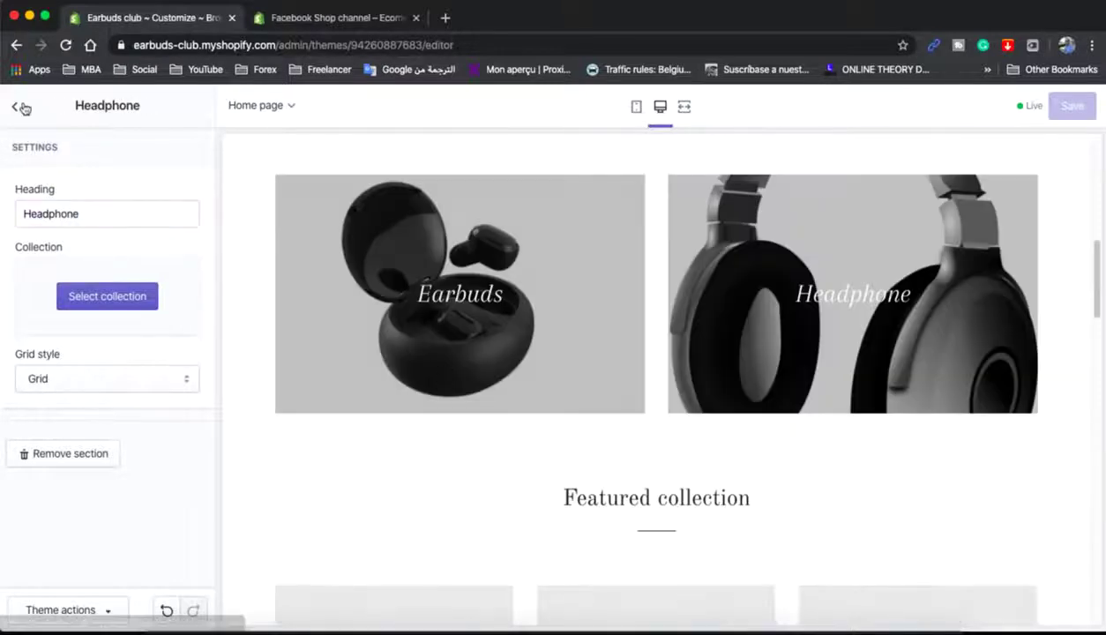
{"action": "left_click", "coordinate": [18, 108]}
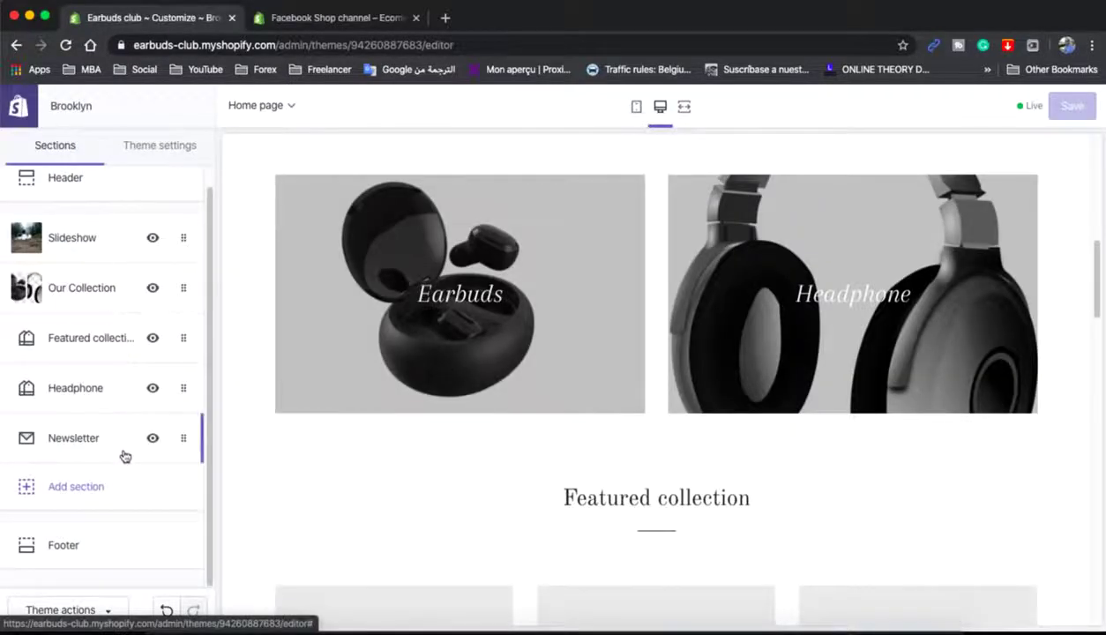
{"action": "left_click", "coordinate": [107, 443]}
- Review the Newsletter section's placeholder subheading text, selecting the word 'subscribing'
{"action": "left_click_drag", "start_coordinate": [86, 337], "coordinate": [7, 291]}
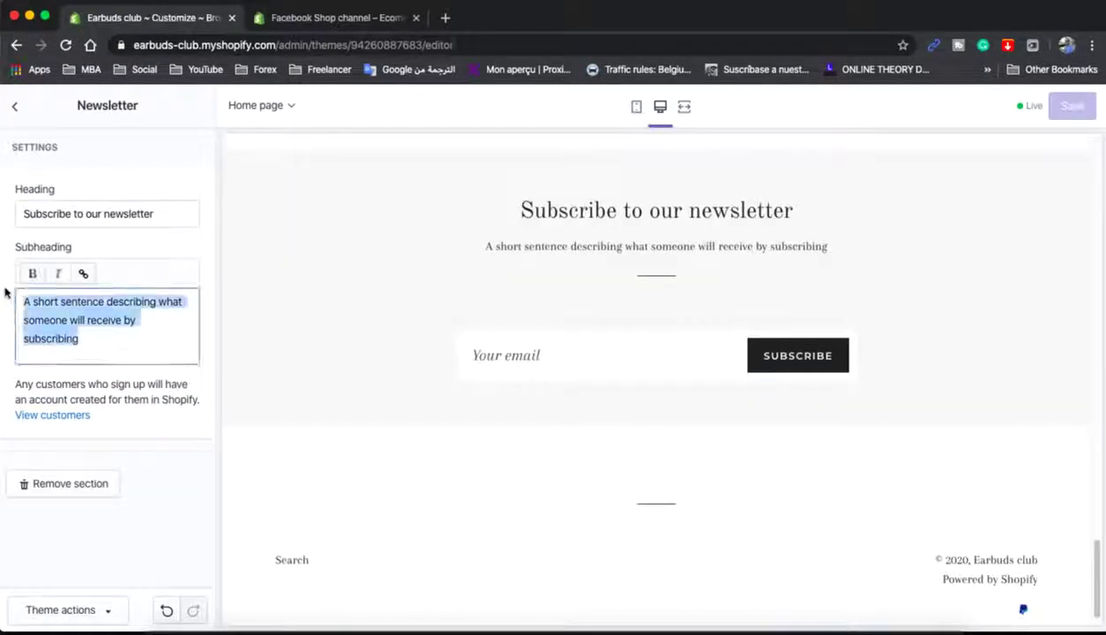
{"action": "double_click", "coordinate": [106, 338]}
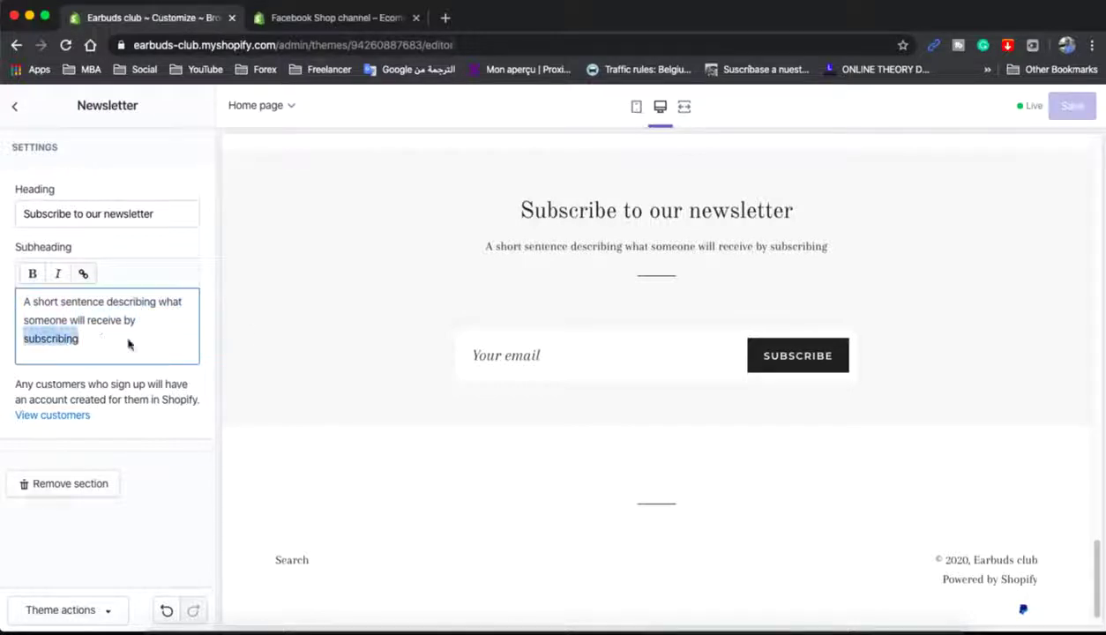
{"action": "left_click", "coordinate": [632, 250]}
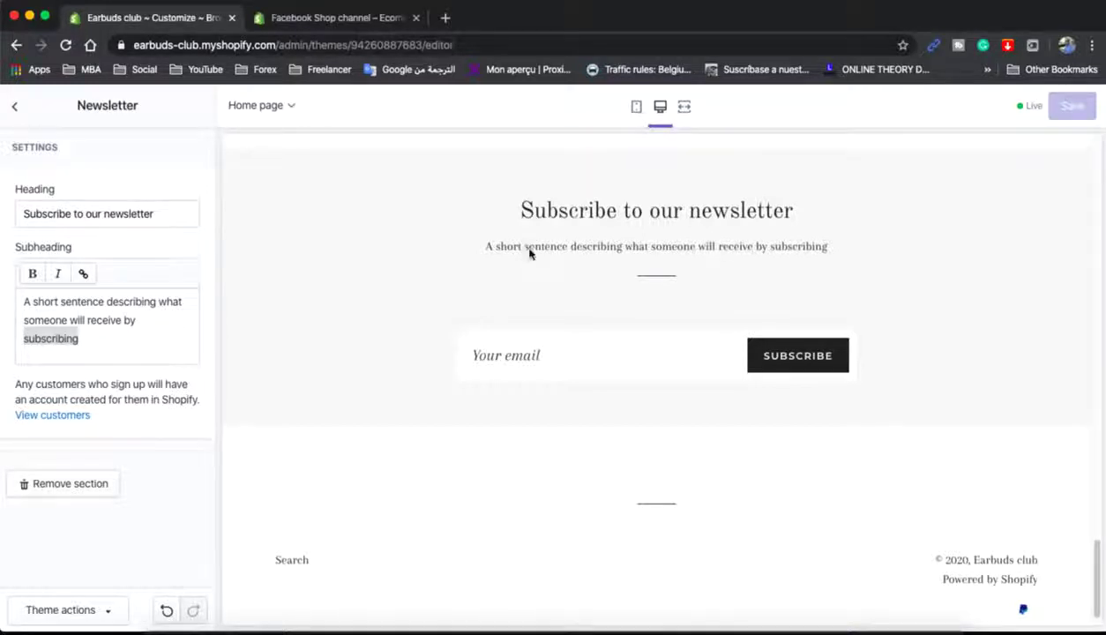
- Exit the Brooklyn theme editor back to Online Store > Themes
{"action": "scroll", "coordinate": [1032, 484], "scroll_direction": "up", "scroll_amount": 1}
{"action": "scroll", "coordinate": [1031, 484], "scroll_direction": "up", "scroll_amount": 10}
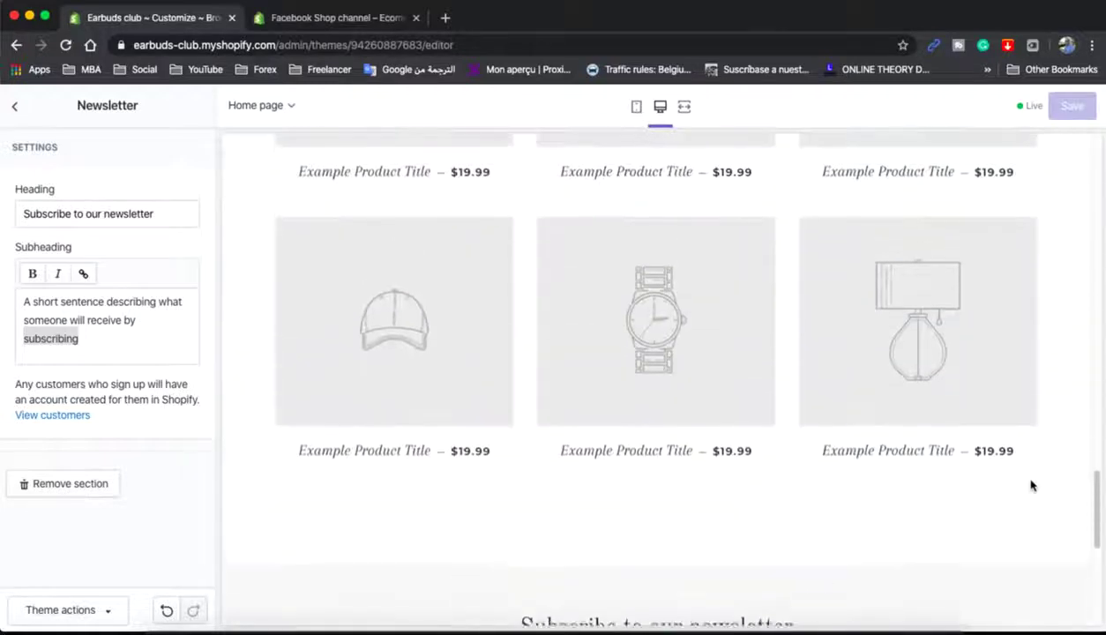
{"action": "scroll", "coordinate": [1032, 487], "scroll_direction": "up", "scroll_amount": 10}
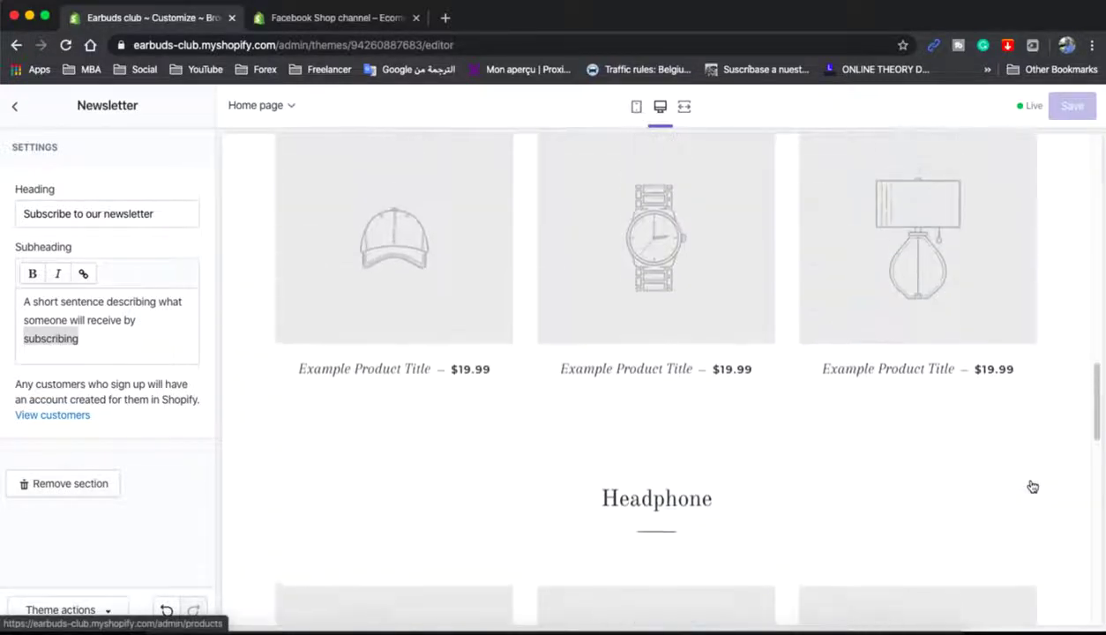
{"action": "scroll", "coordinate": [1032, 486], "scroll_direction": "up", "scroll_amount": 5}
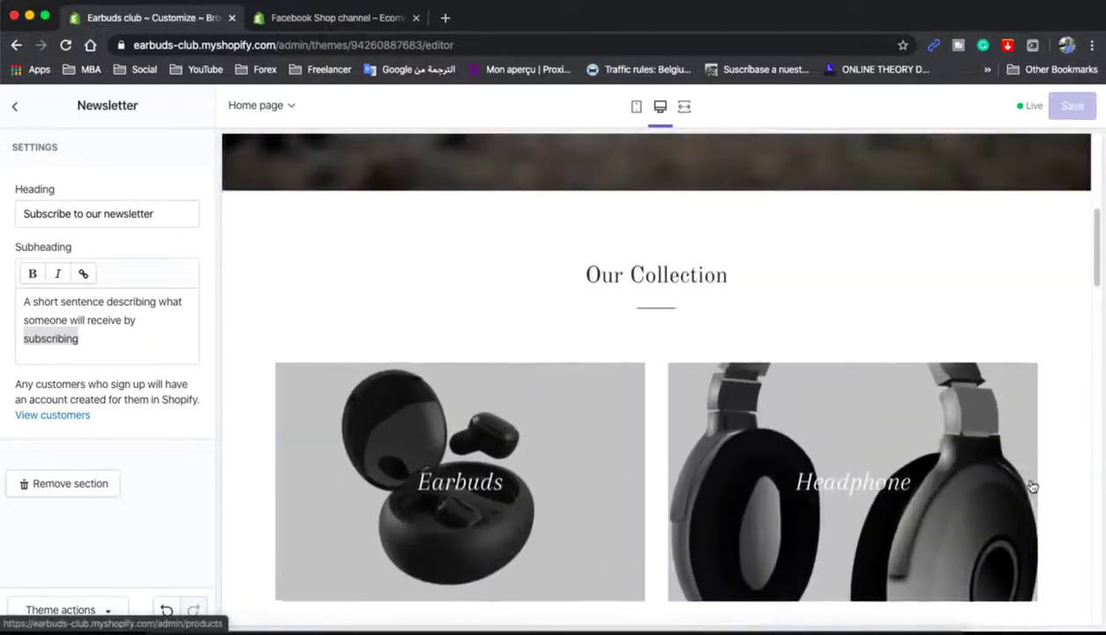
{"action": "scroll", "coordinate": [1031, 484], "scroll_direction": "up", "scroll_amount": 2}
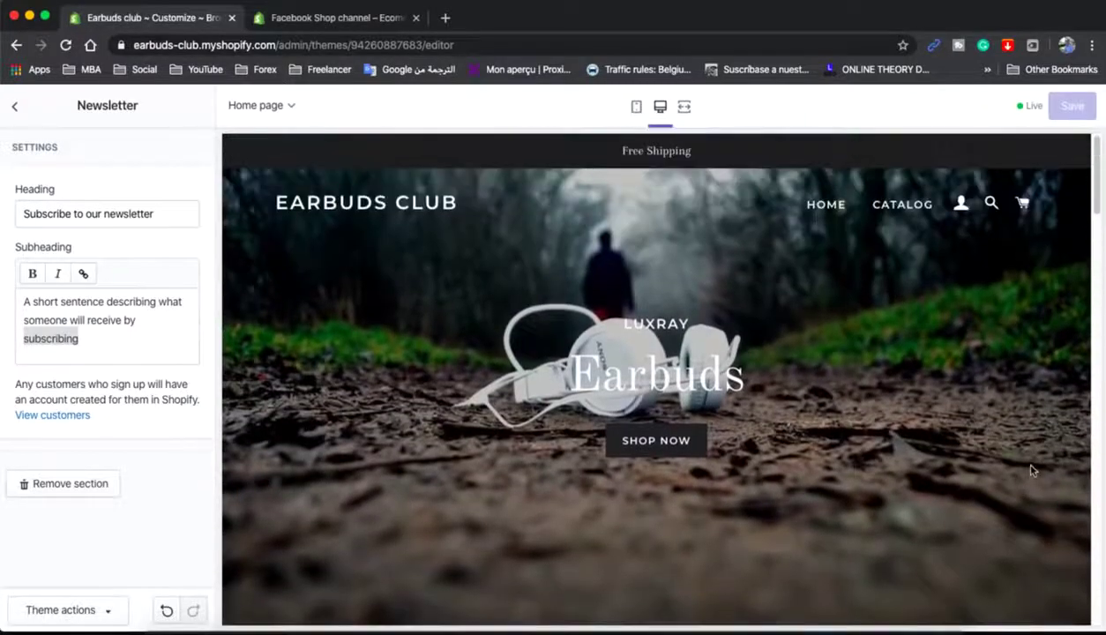
{"action": "scroll", "coordinate": [1031, 467], "scroll_direction": "down", "scroll_amount": 5}
{"action": "scroll", "coordinate": [1032, 471], "scroll_direction": "down", "scroll_amount": 8}
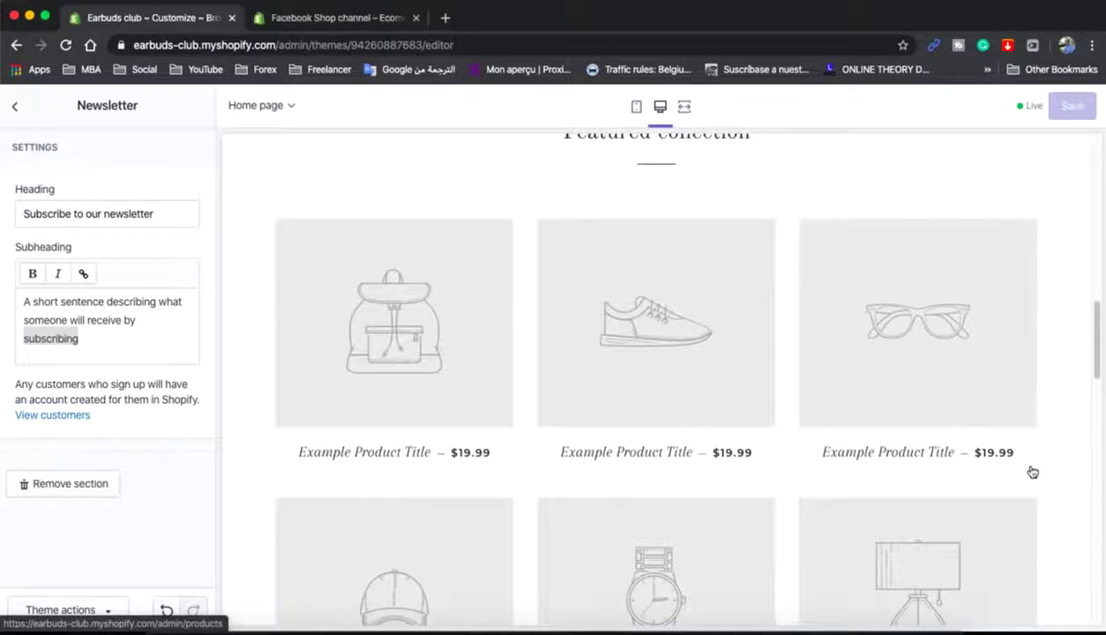
{"action": "scroll", "coordinate": [1033, 472], "scroll_direction": "down", "scroll_amount": 8}
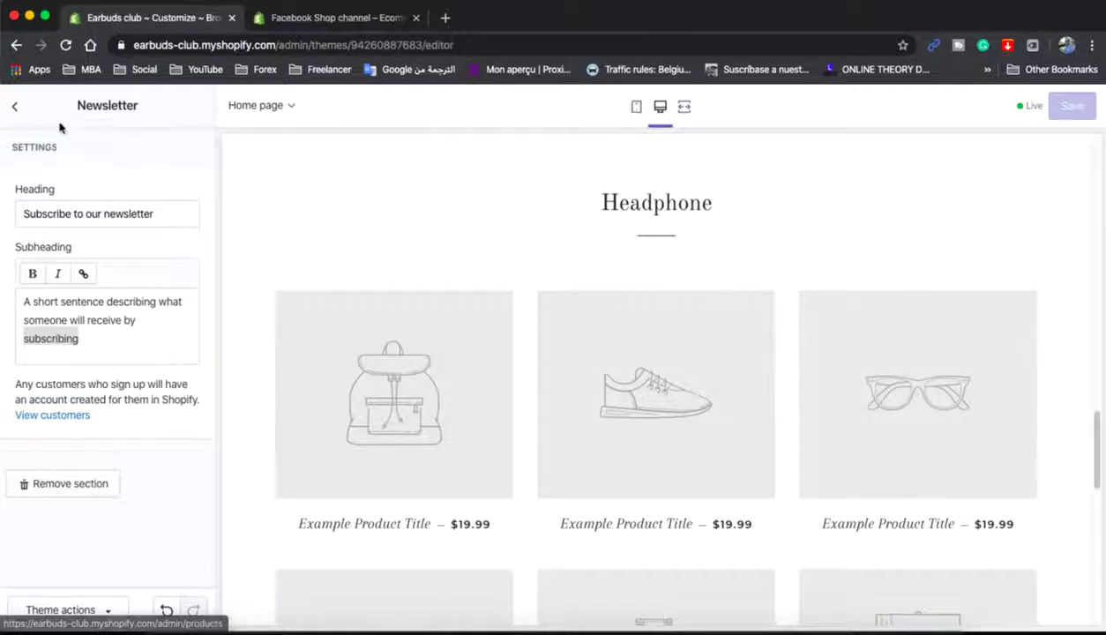
{"action": "left_click", "coordinate": [15, 109]}
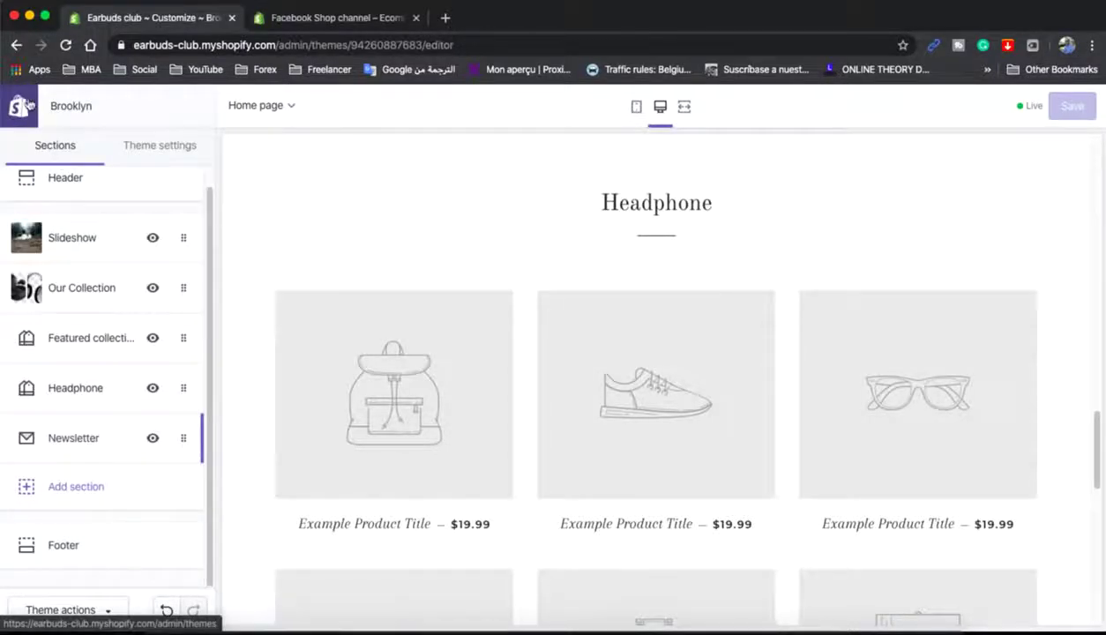
{"action": "left_click", "coordinate": [64, 117]}
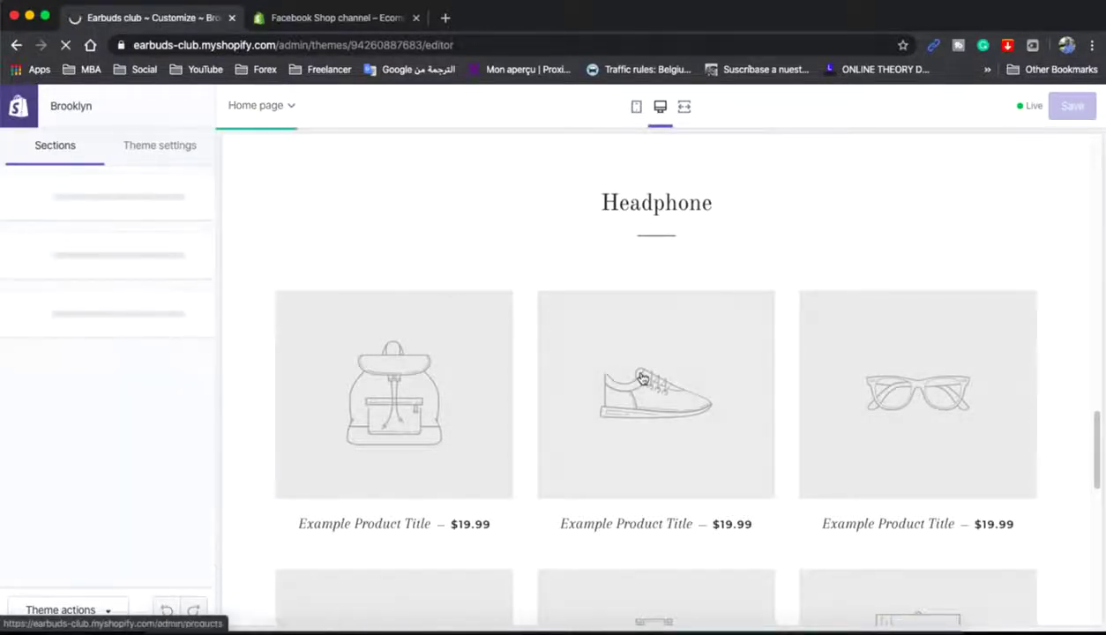
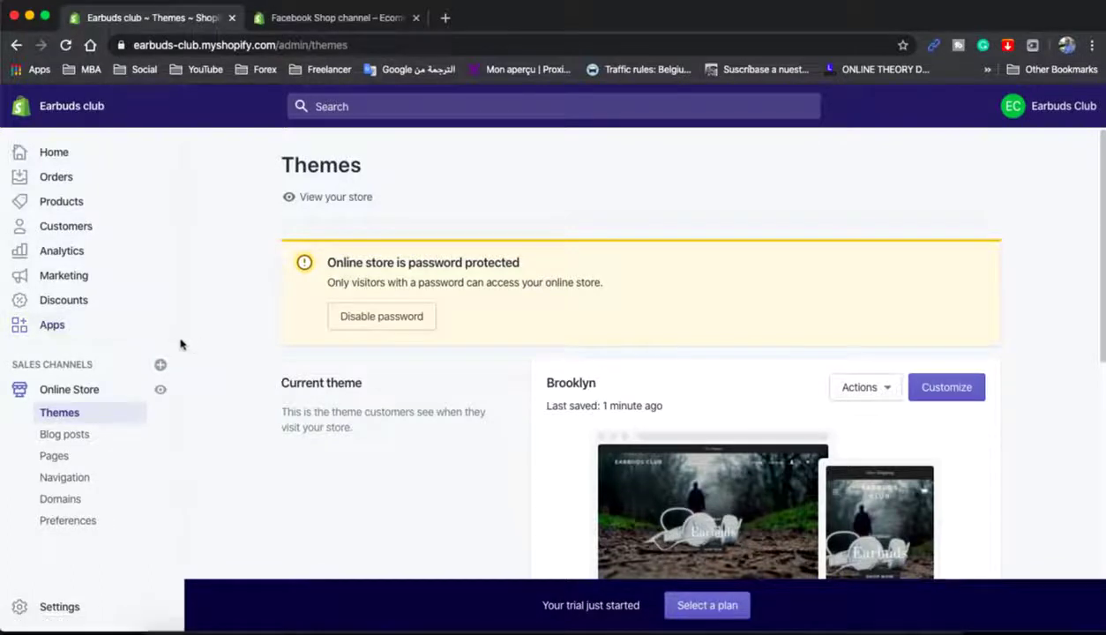
- From the store's Apps page, search the Shopify App Store for 'oberlo'
{"action": "left_click", "coordinate": [110, 331]}
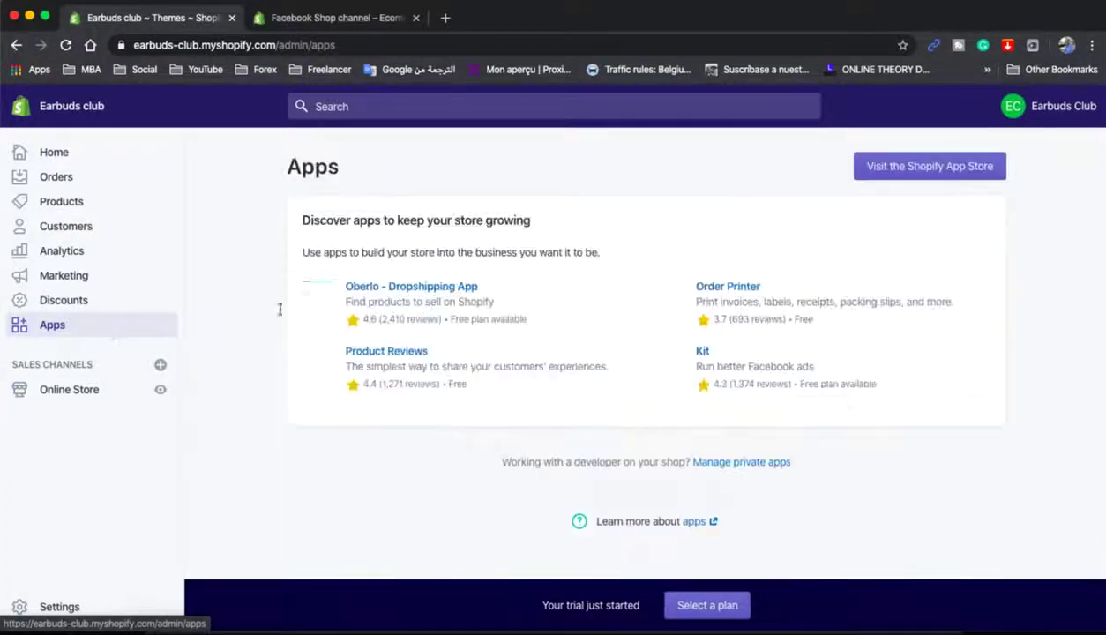
{"action": "left_click", "coordinate": [406, 296]}
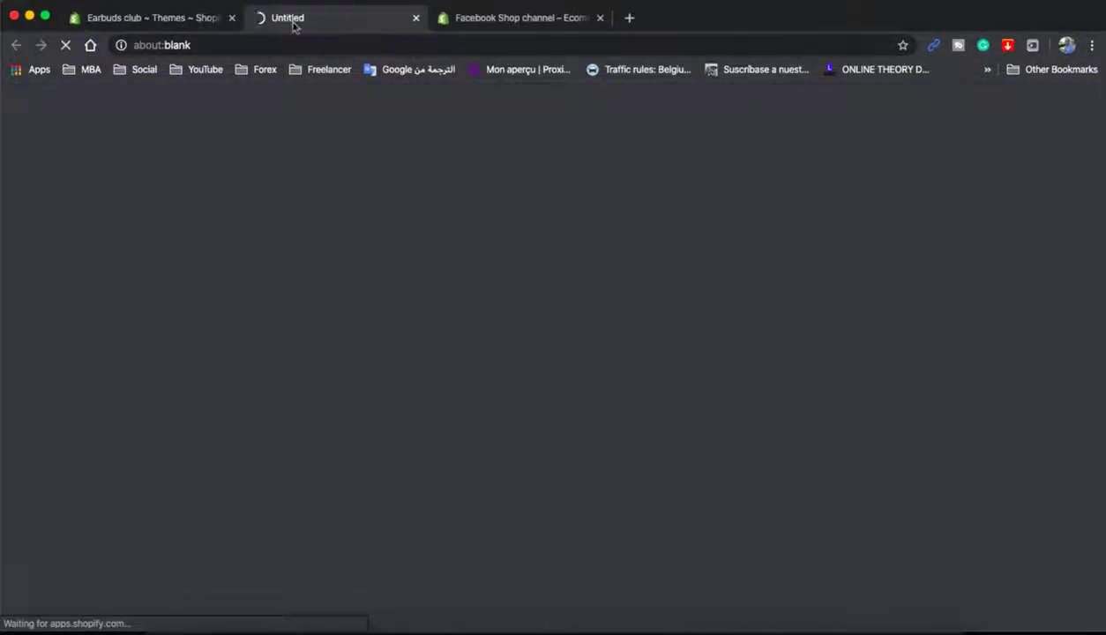
{"action": "left_click", "coordinate": [178, 22]}
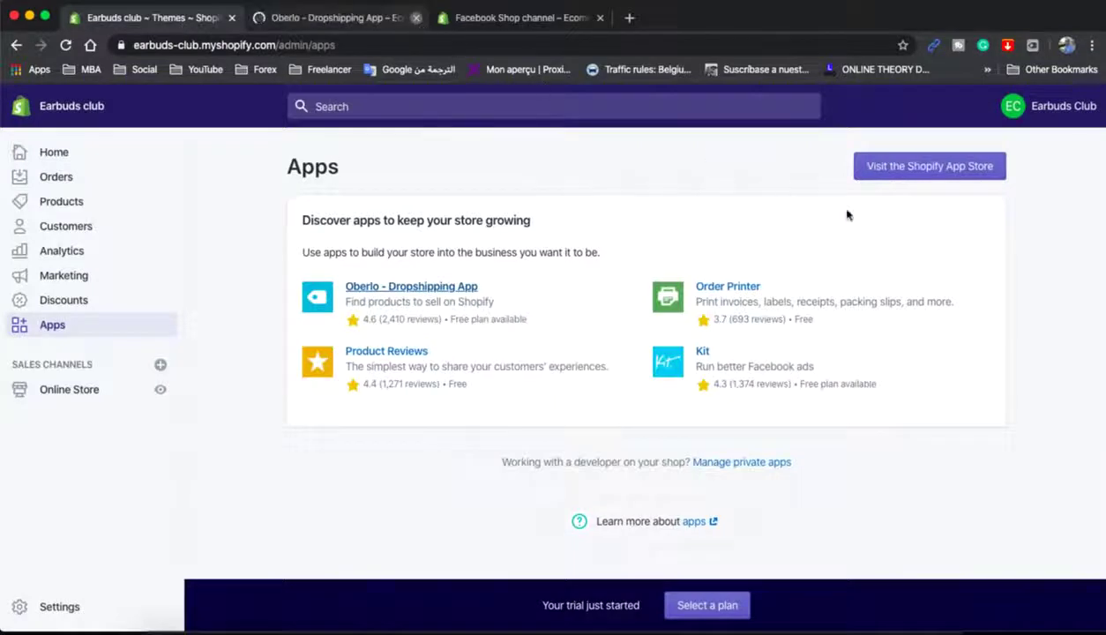
{"action": "left_click", "coordinate": [910, 178]}
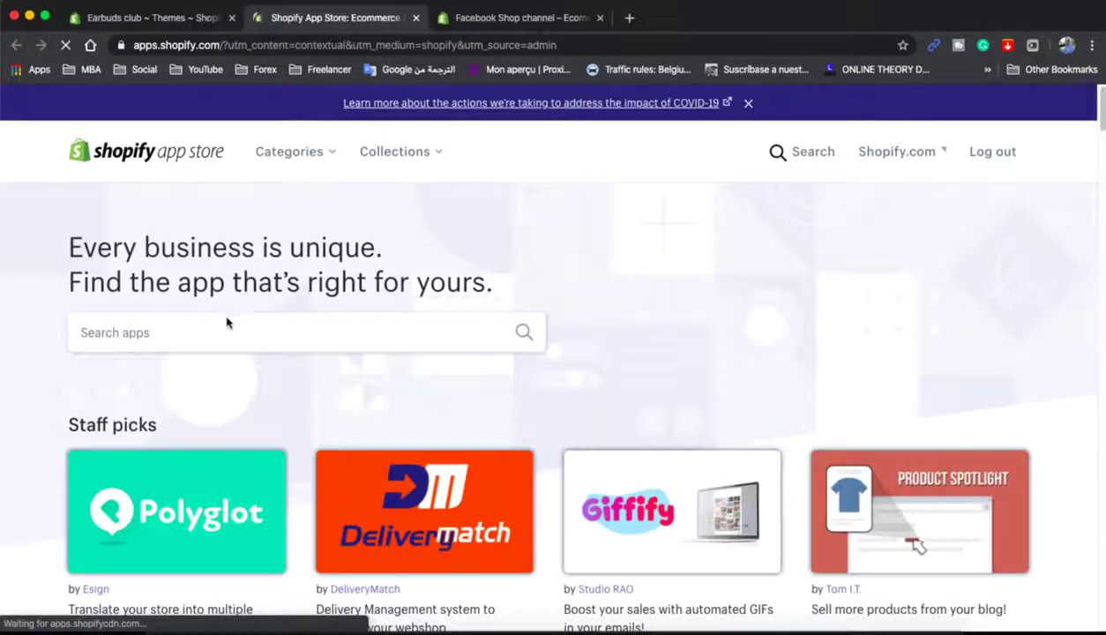
{"action": "left_click", "coordinate": [221, 320]}
{"action": "type", "text": "oberlo"}
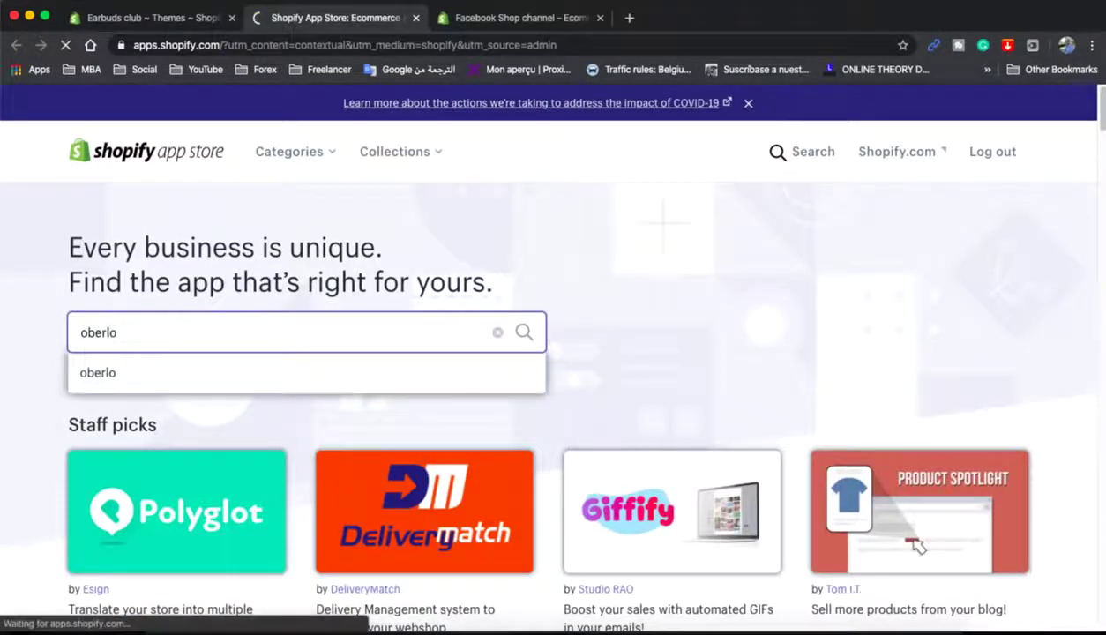
{"action": "key", "text": "Return"}
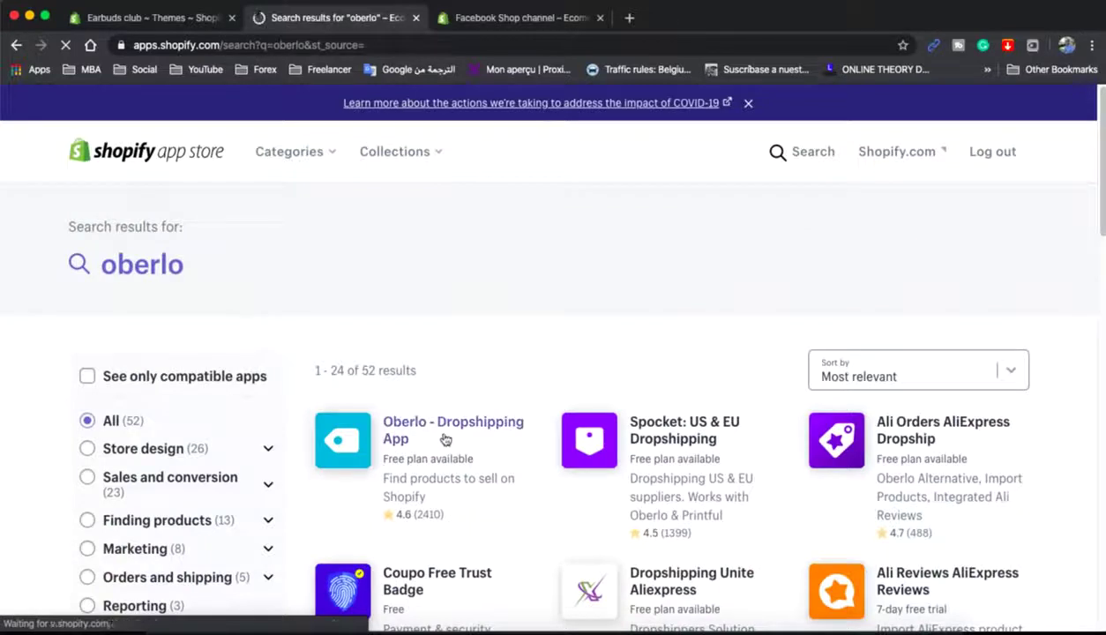
- Add and install Oberlo - Dropshipping App, then go back to the Apps page
{"action": "left_click", "coordinate": [438, 429]}
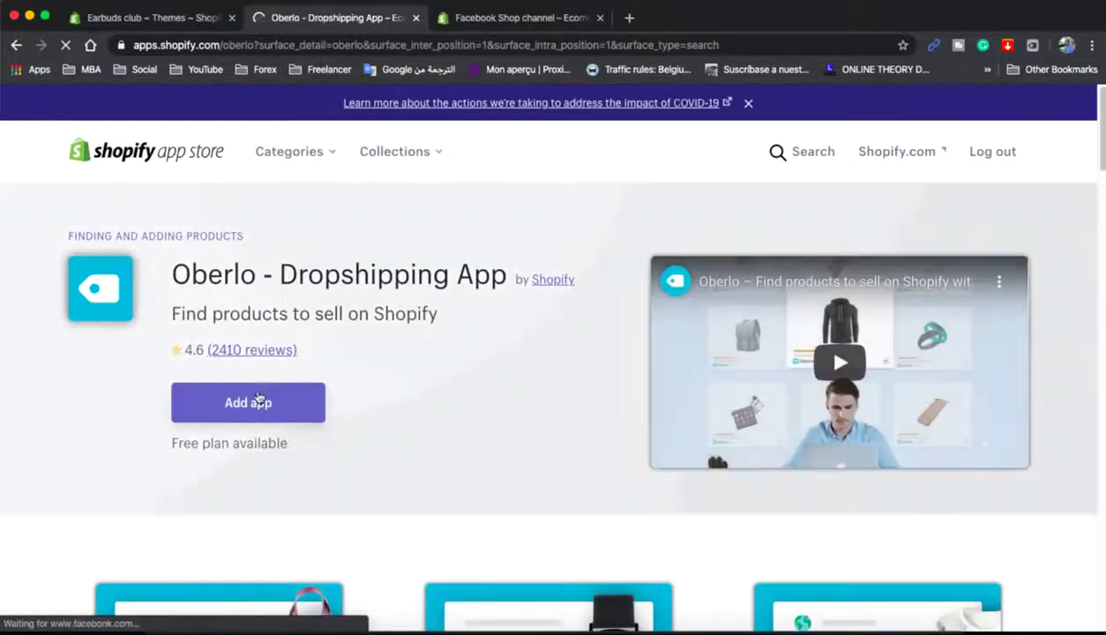
{"action": "left_click", "coordinate": [258, 397]}
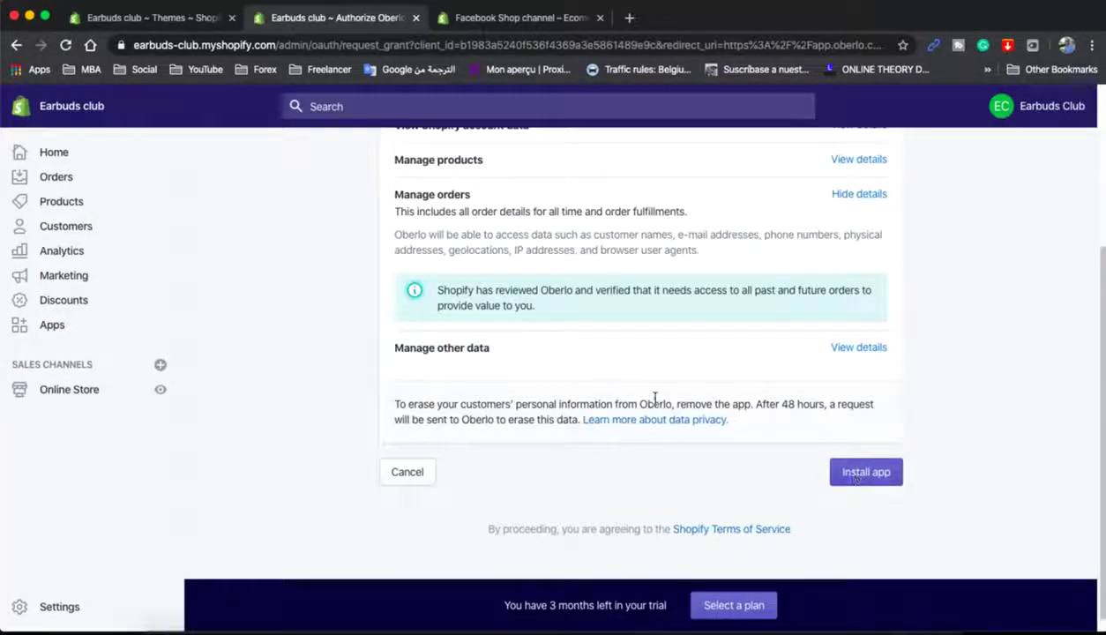
{"action": "scroll", "coordinate": [654, 399], "scroll_direction": "up", "scroll_amount": 2}
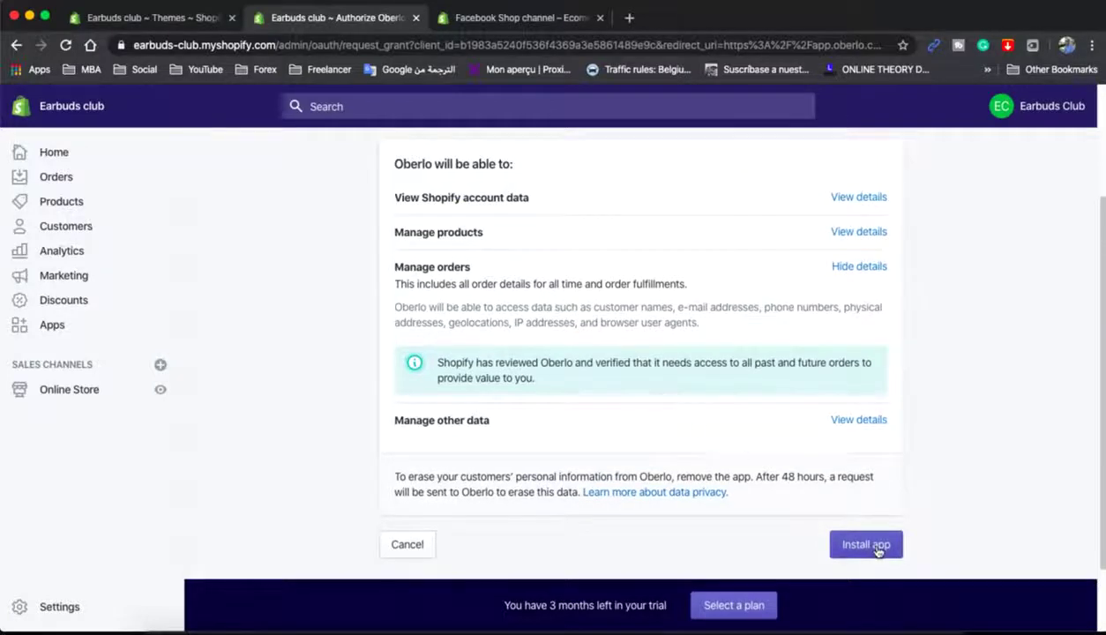
{"action": "left_click", "coordinate": [876, 549]}
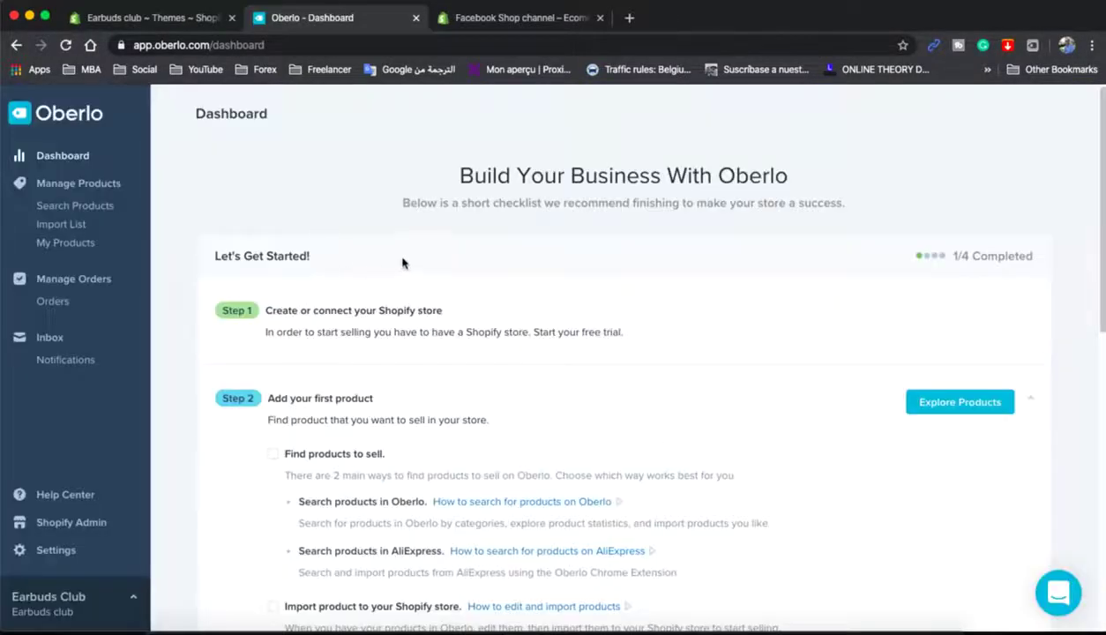
{"action": "scroll", "coordinate": [396, 291], "scroll_direction": "down", "scroll_amount": 10}
{"action": "scroll", "coordinate": [420, 378], "scroll_direction": "up", "scroll_amount": 10}
{"action": "left_click", "coordinate": [146, 18]}
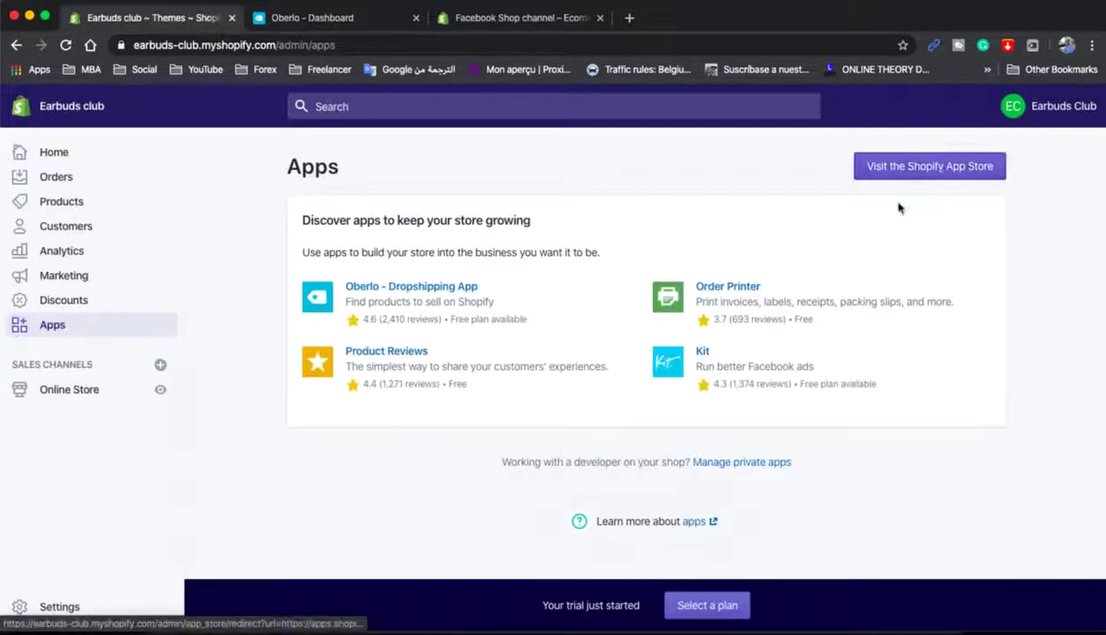
- Add the Facebook Shop channel from its listing and confirm Add Channel in the details dialog
{"action": "left_click", "coordinate": [930, 166]}
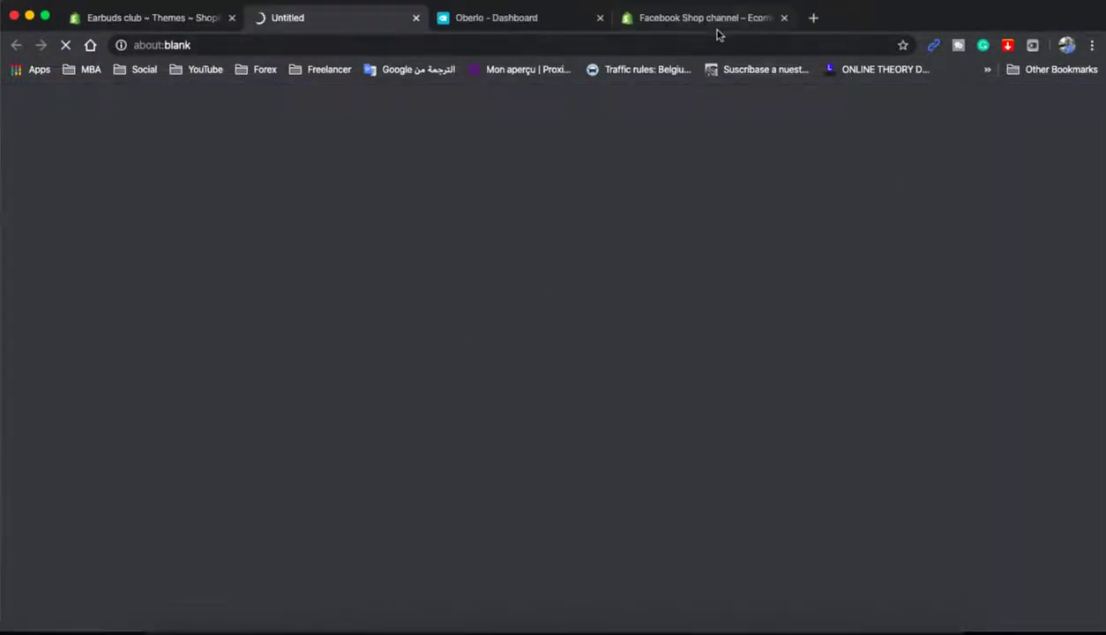
{"action": "left_click", "coordinate": [714, 23]}
{"action": "left_click", "coordinate": [338, 44]}
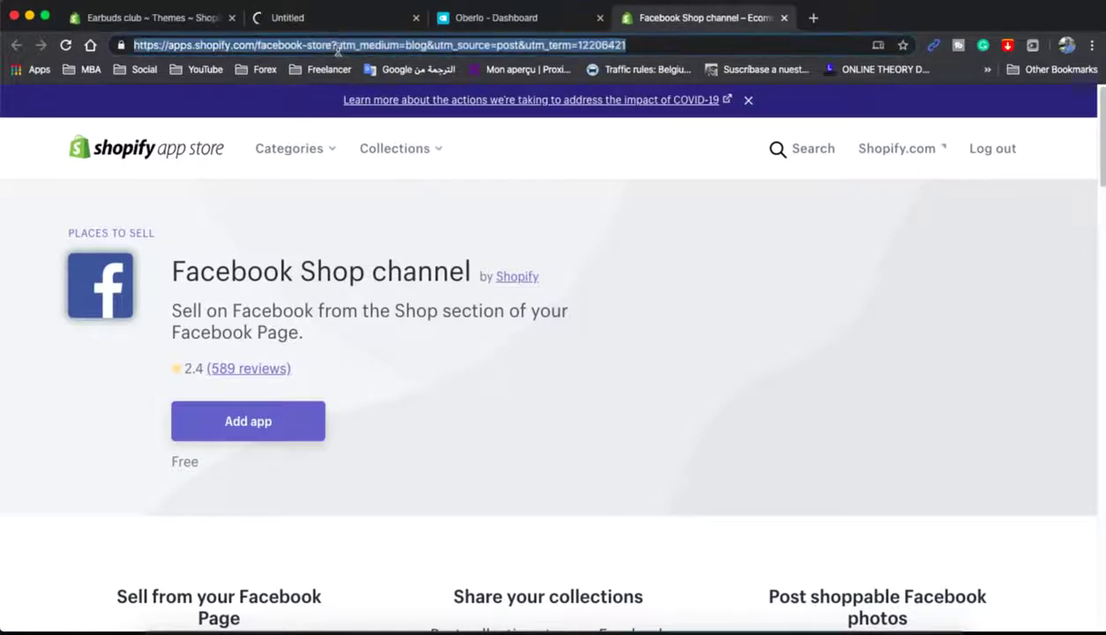
{"action": "left_click", "coordinate": [269, 432]}
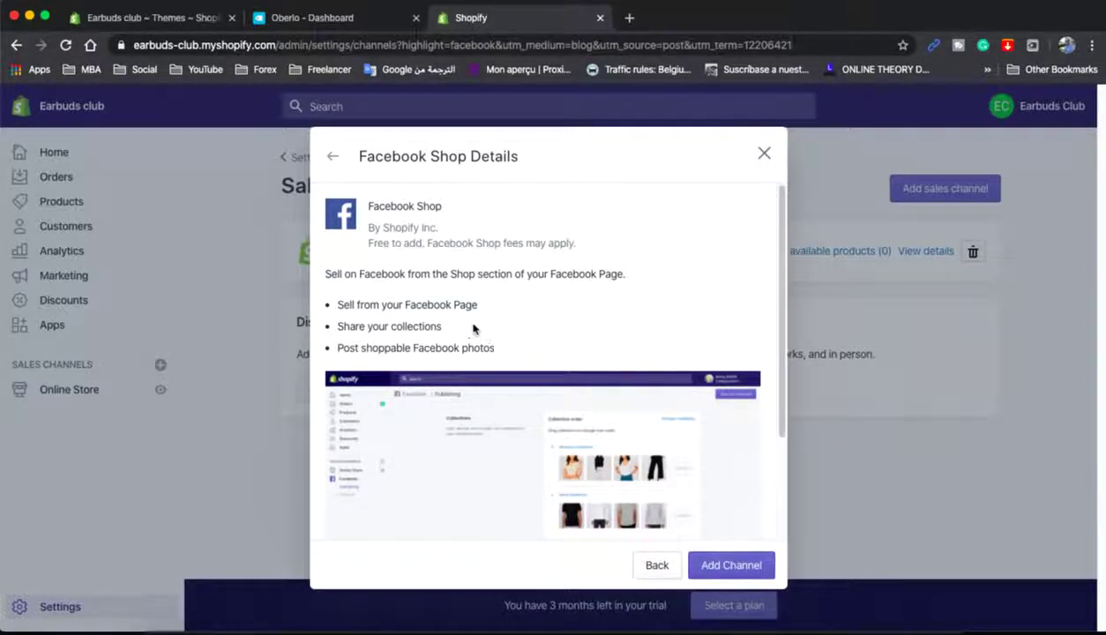
{"action": "left_click", "coordinate": [725, 566]}
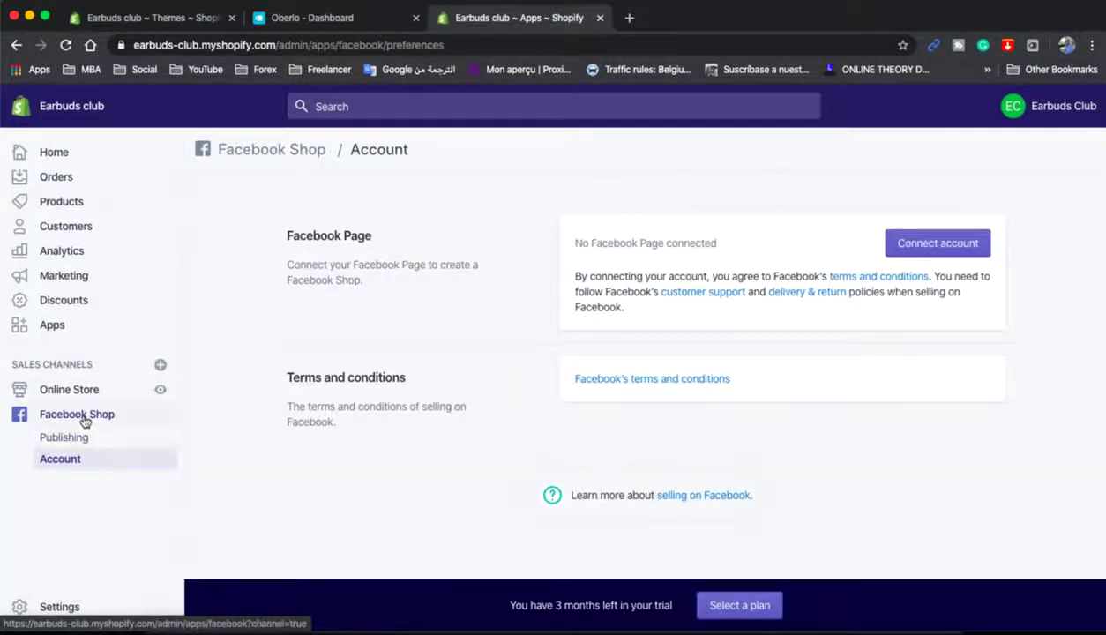
- Abandon the first Facebook login attempt and close the Oberlo dashboard tab
{"action": "left_click", "coordinate": [925, 251]}
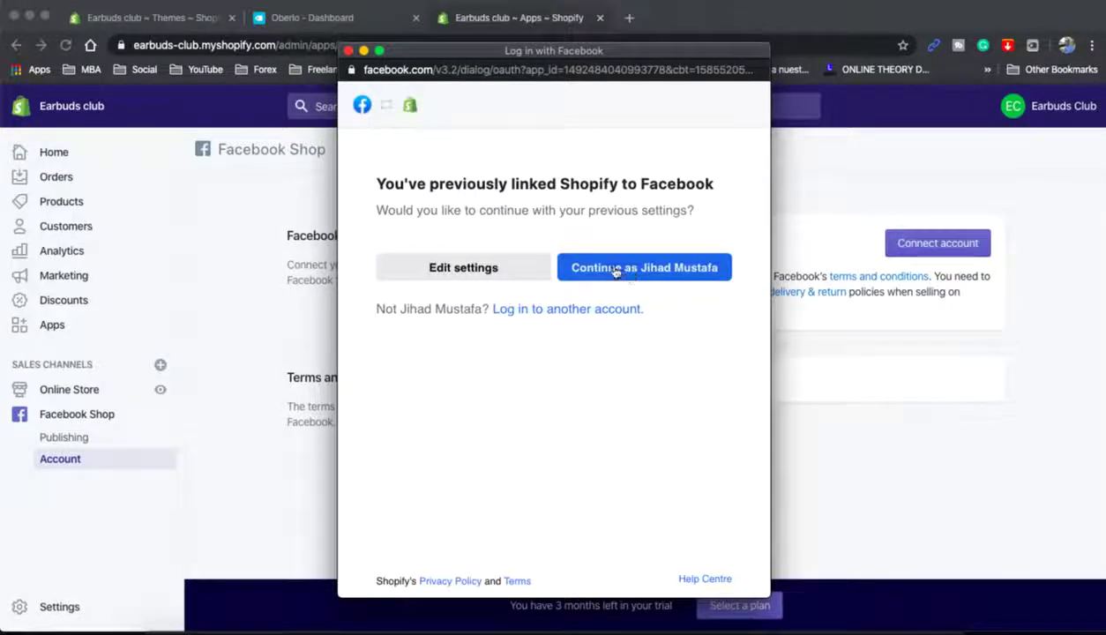
{"action": "left_click", "coordinate": [348, 50]}
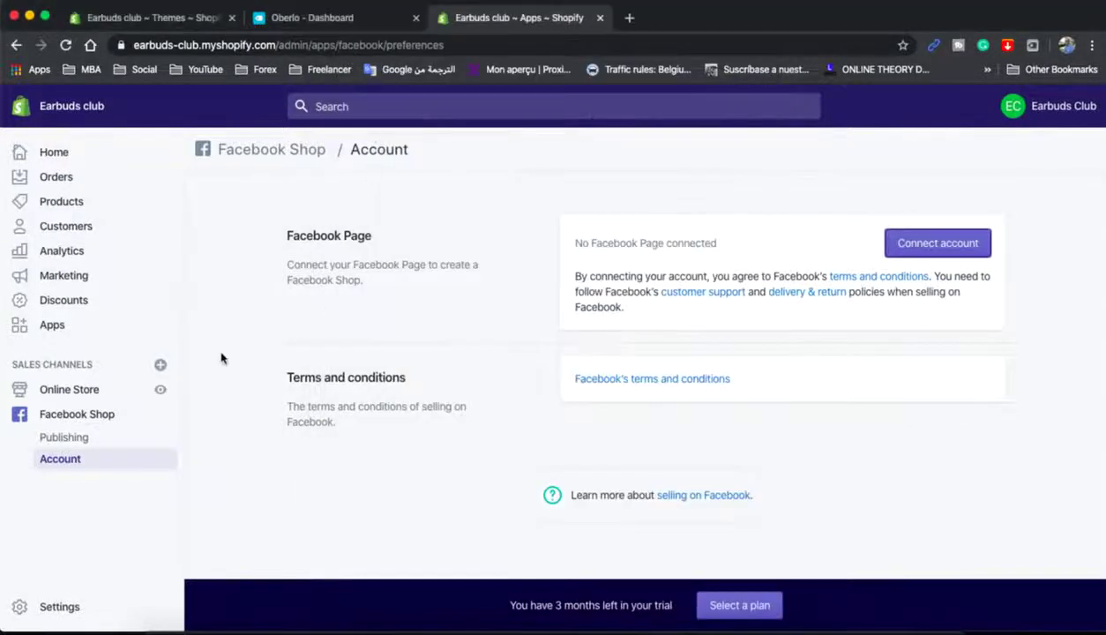
{"action": "left_click", "coordinate": [62, 154]}
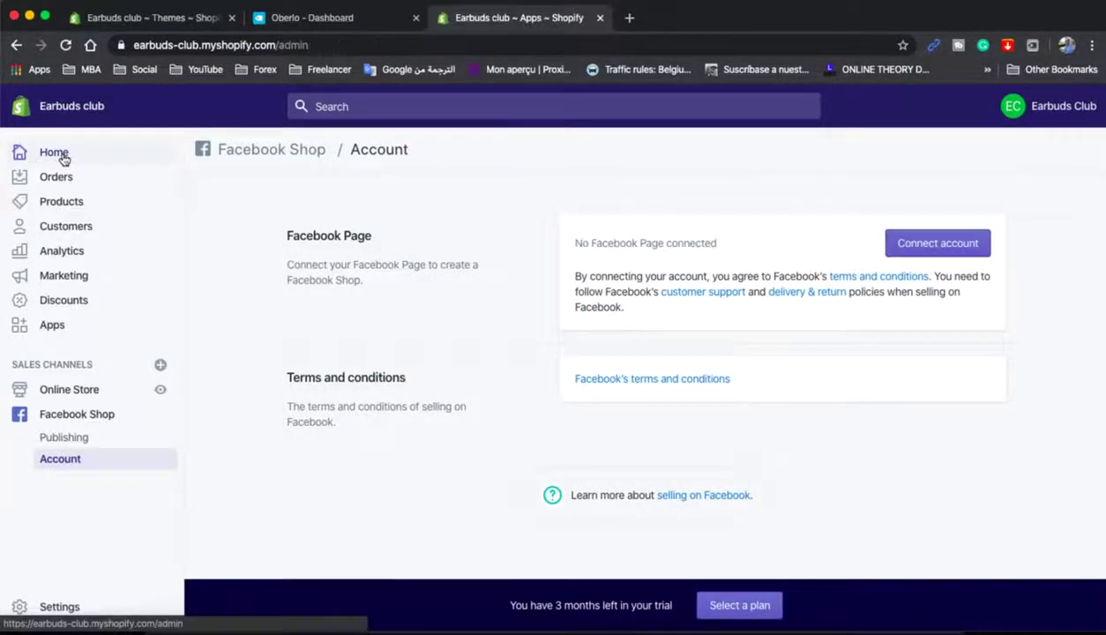
{"action": "left_click", "coordinate": [415, 17]}
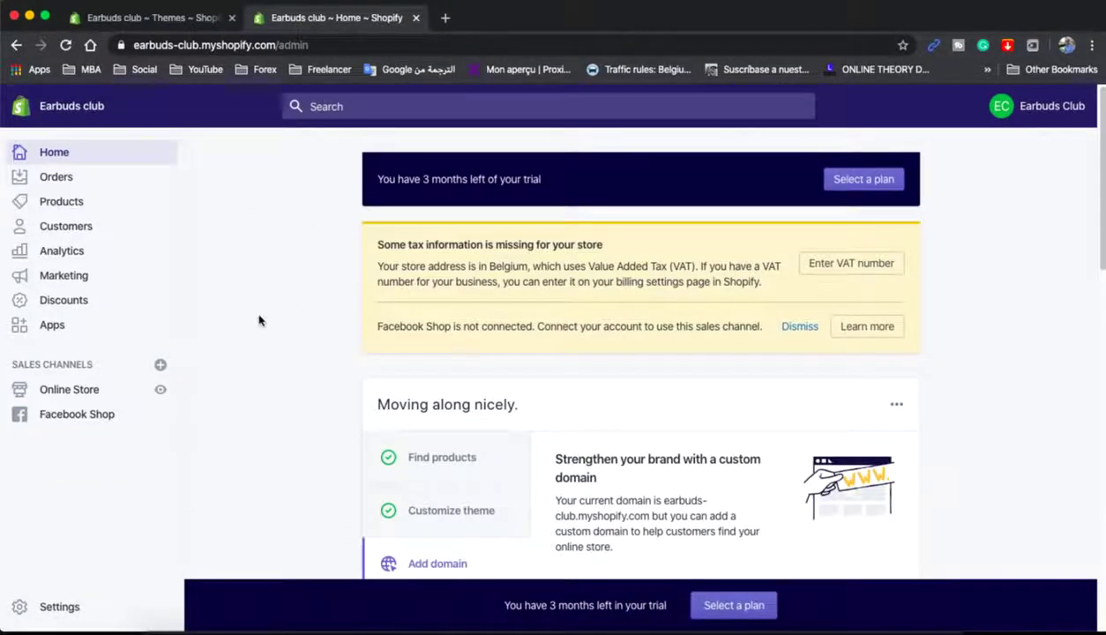
- Connect Facebook Shop with the linked Facebook account, leaving no Page selected, then go Home
{"action": "left_click", "coordinate": [867, 326]}
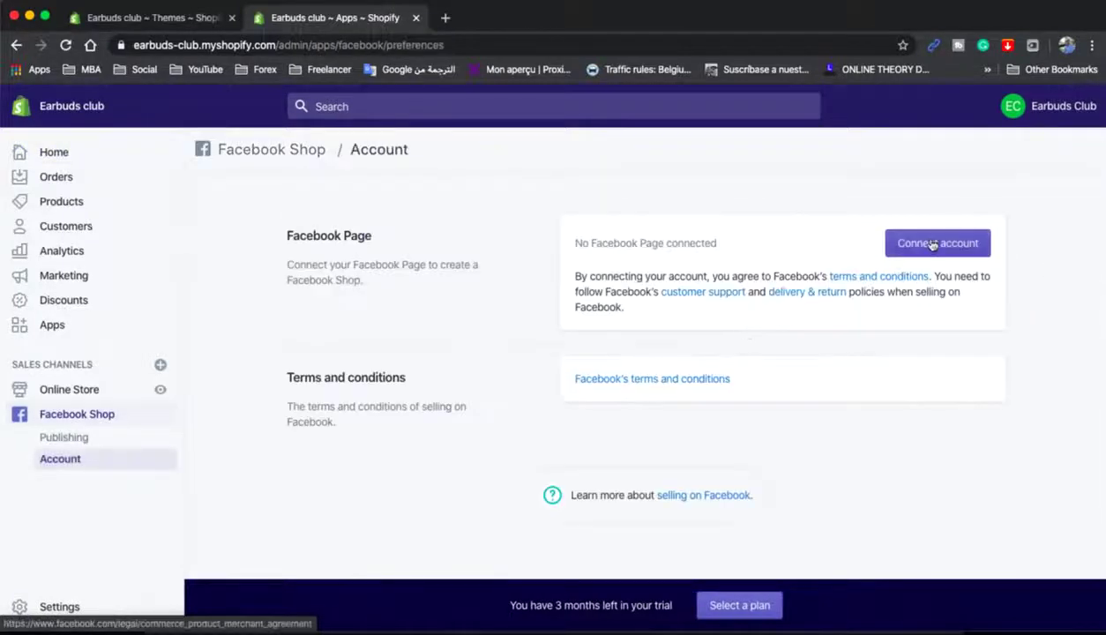
{"action": "left_click", "coordinate": [931, 244]}
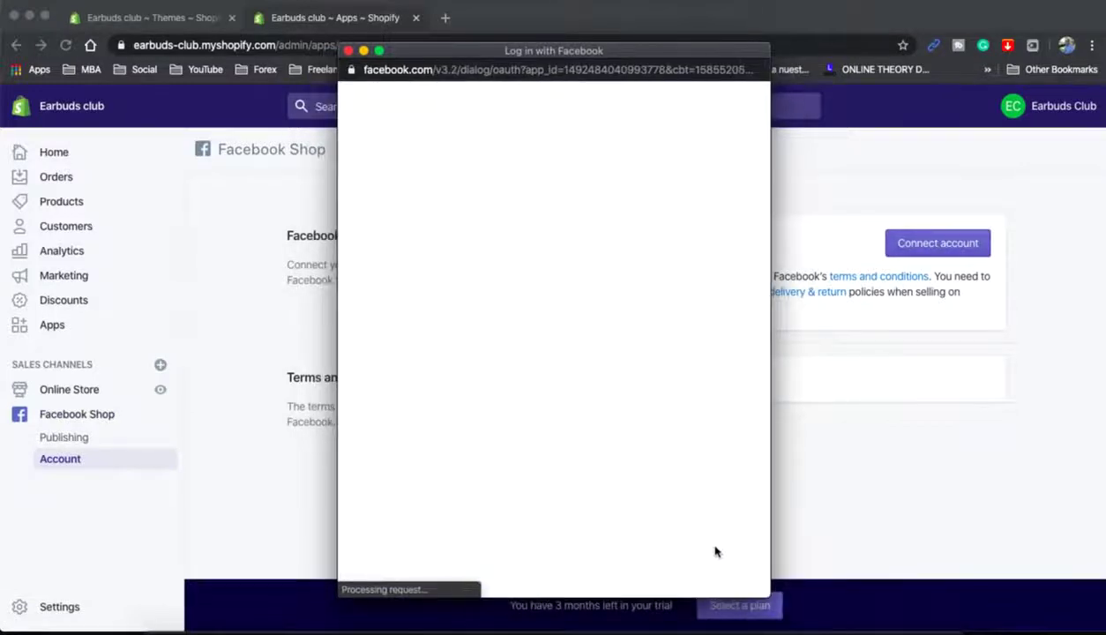
{"action": "left_click", "coordinate": [642, 272]}
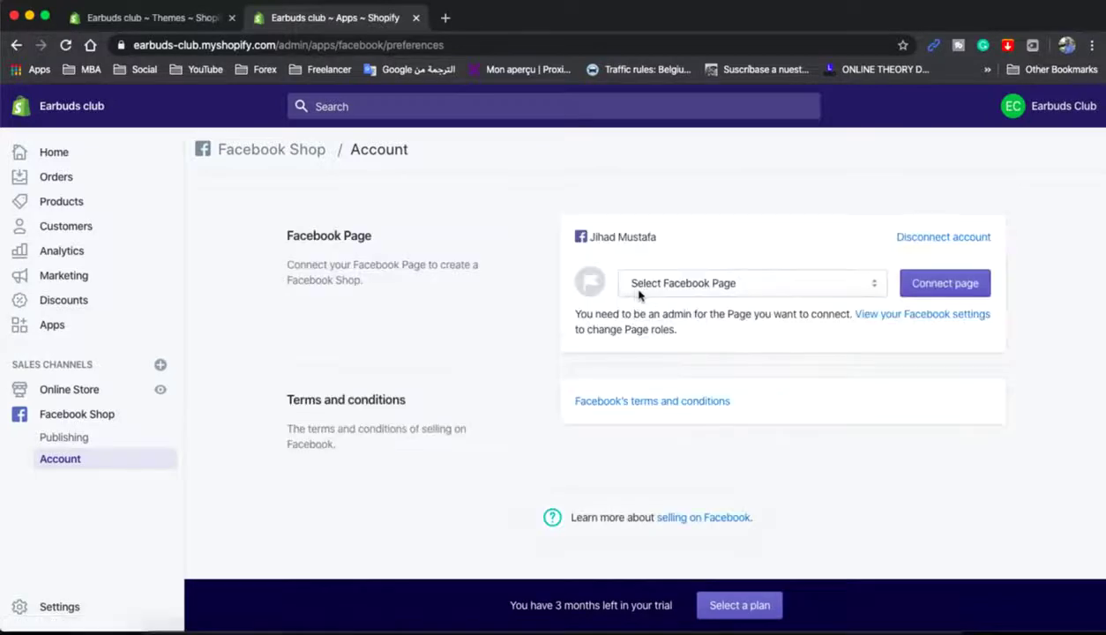
{"action": "left_click", "coordinate": [868, 288]}
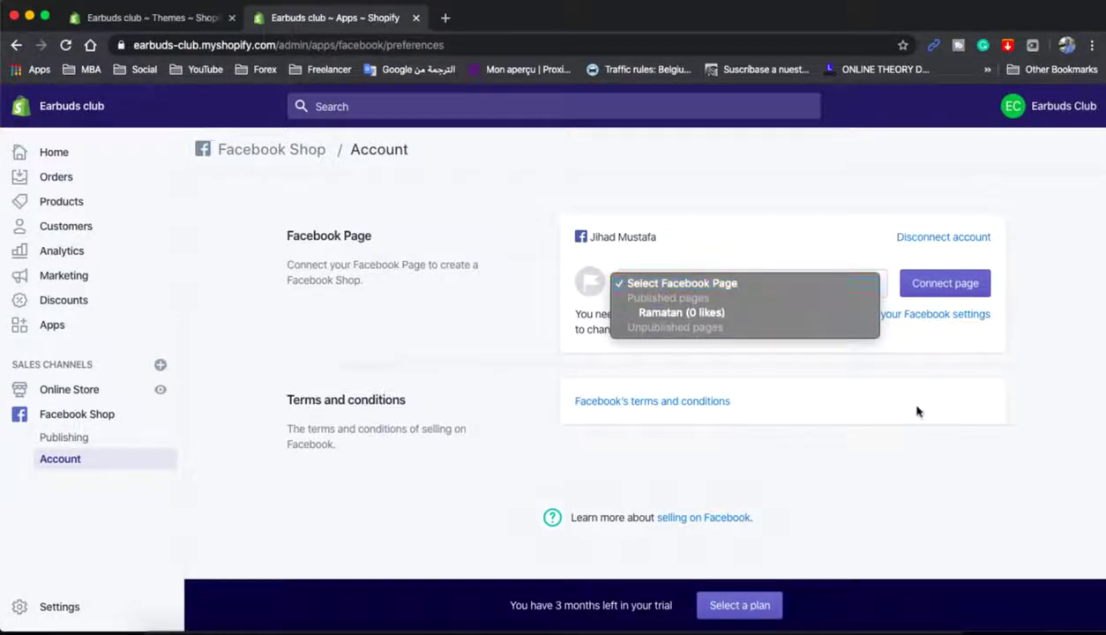
{"action": "left_click", "coordinate": [928, 373]}
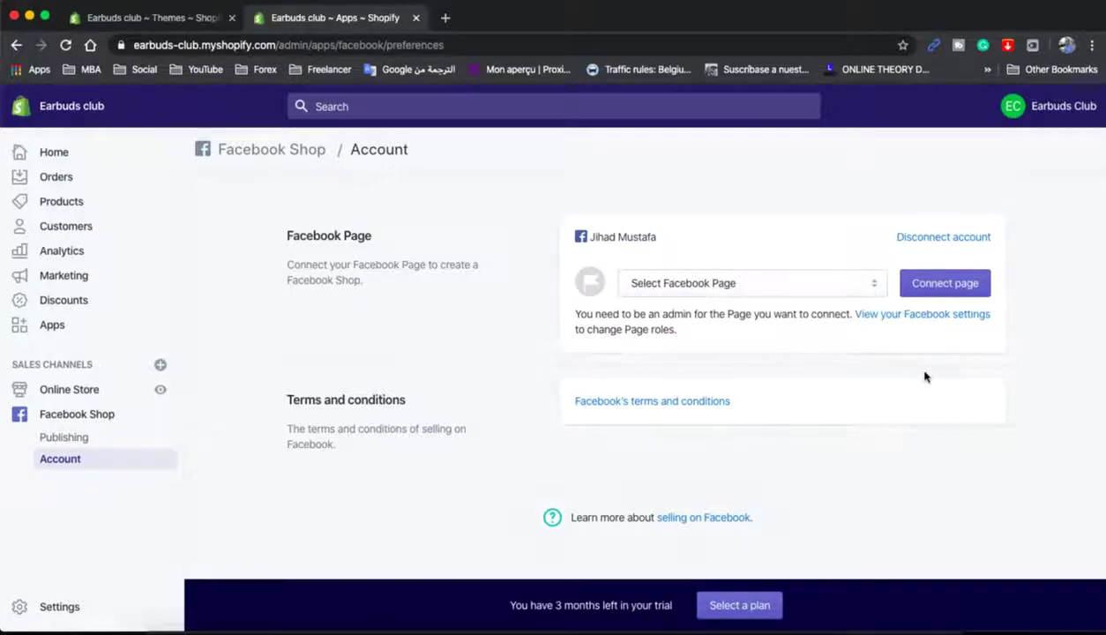
{"action": "left_click", "coordinate": [839, 283]}
{"action": "left_click", "coordinate": [938, 347]}
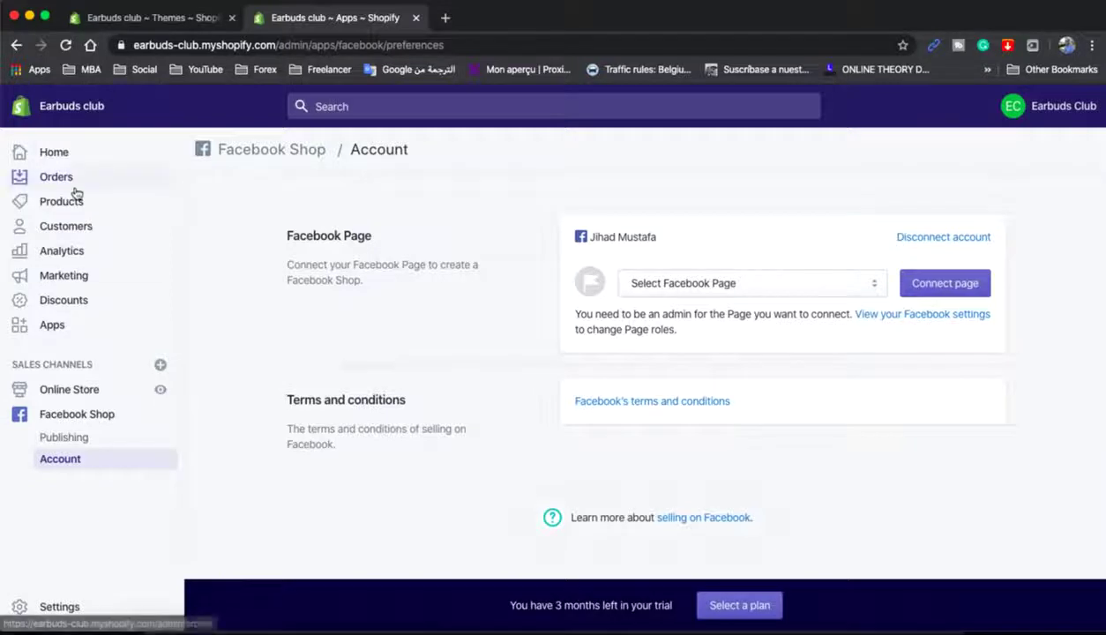
{"action": "left_click", "coordinate": [55, 154]}
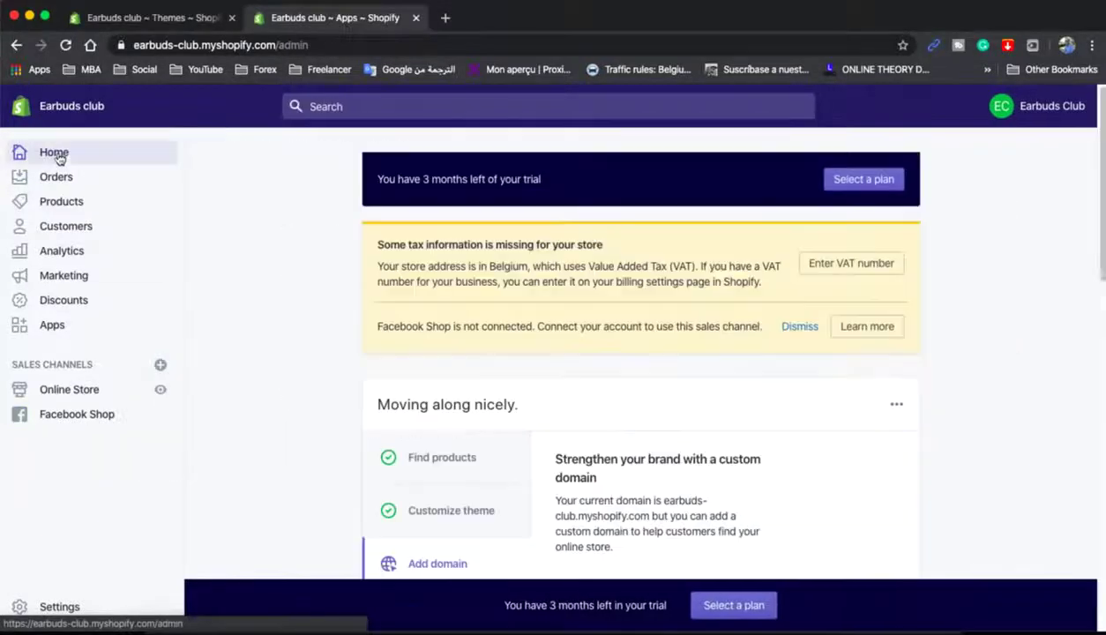
- Open the Earbuds club storefront in a new tab and scroll through its Earbuds and Headphone sections
{"action": "left_click", "coordinate": [160, 393]}
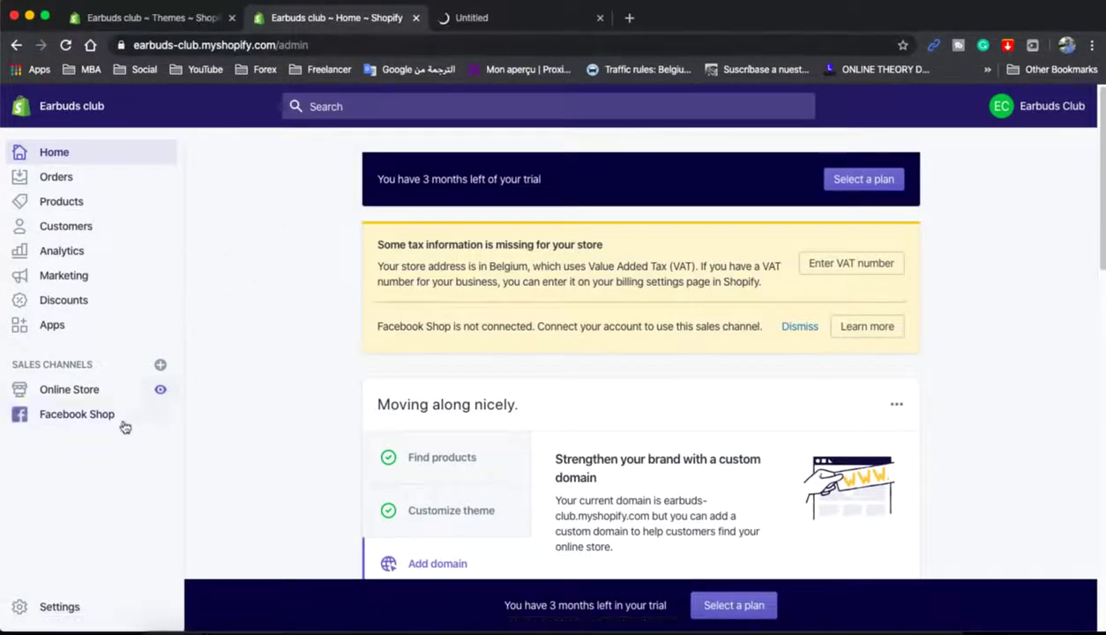
{"action": "right_click", "coordinate": [159, 392]}
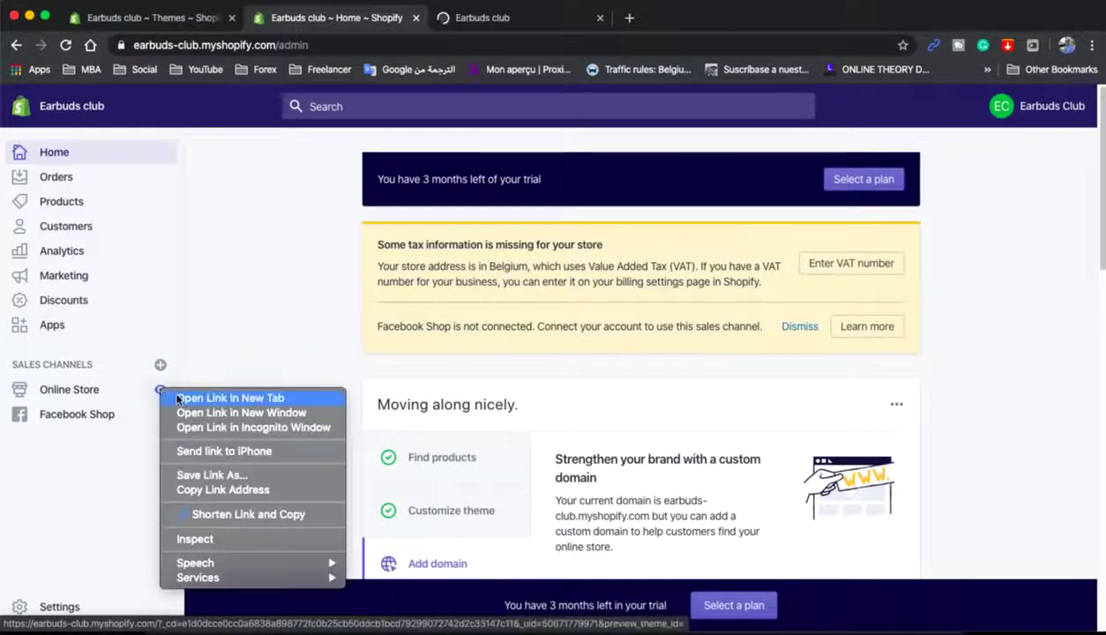
{"action": "left_click", "coordinate": [260, 289]}
{"action": "left_click", "coordinate": [547, 27]}
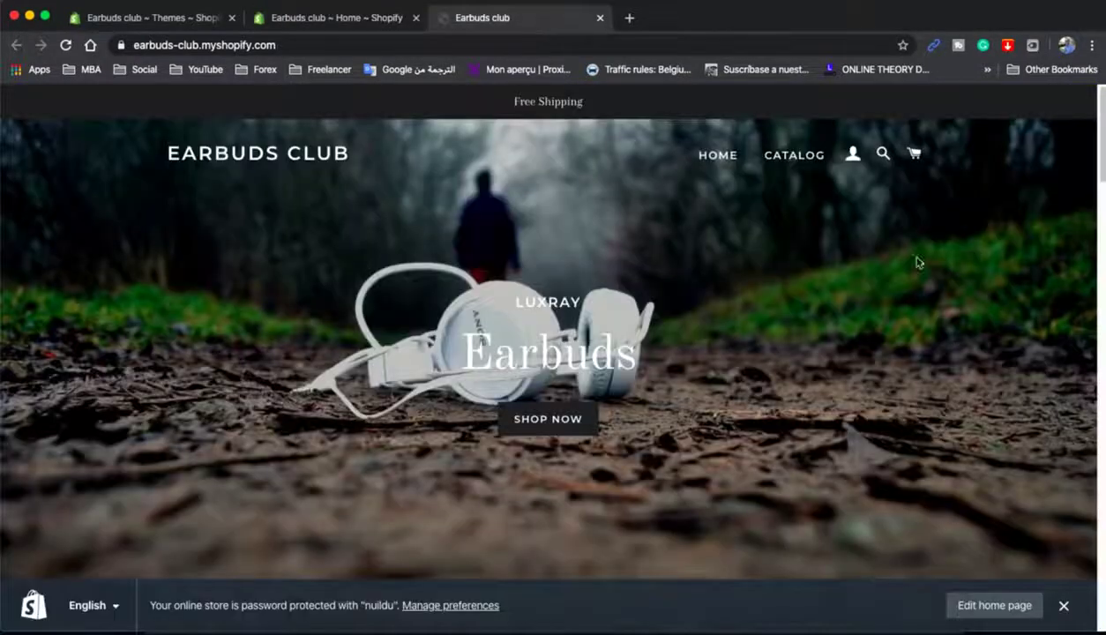
{"action": "left_click", "coordinate": [1063, 605]}
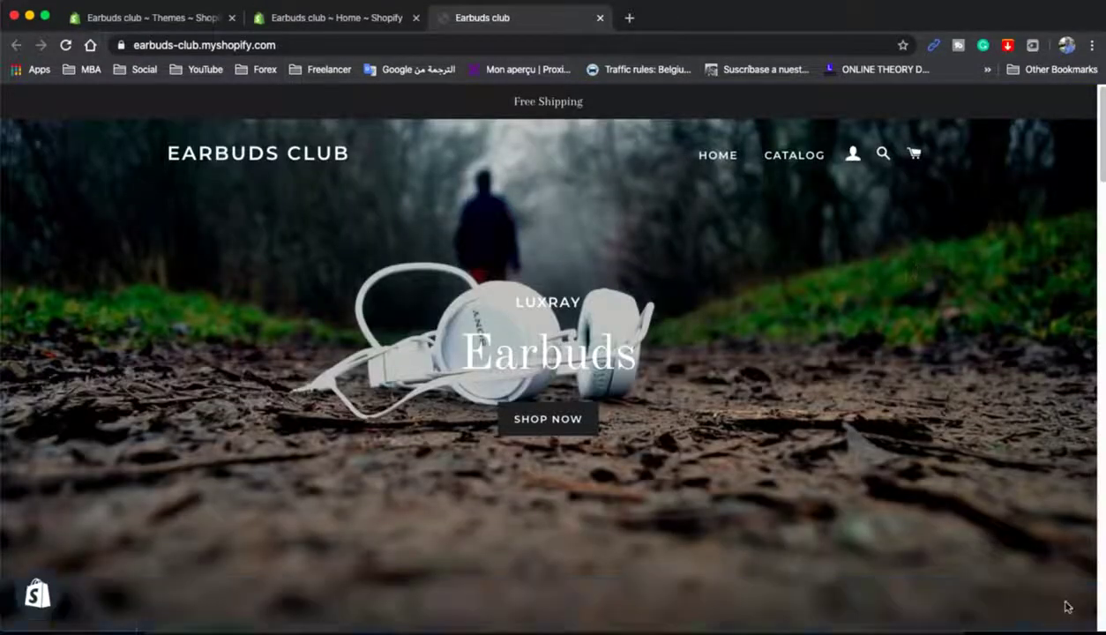
{"action": "scroll", "coordinate": [829, 307], "scroll_direction": "down", "scroll_amount": 1}
{"action": "scroll", "coordinate": [833, 309], "scroll_direction": "down", "scroll_amount": 10}
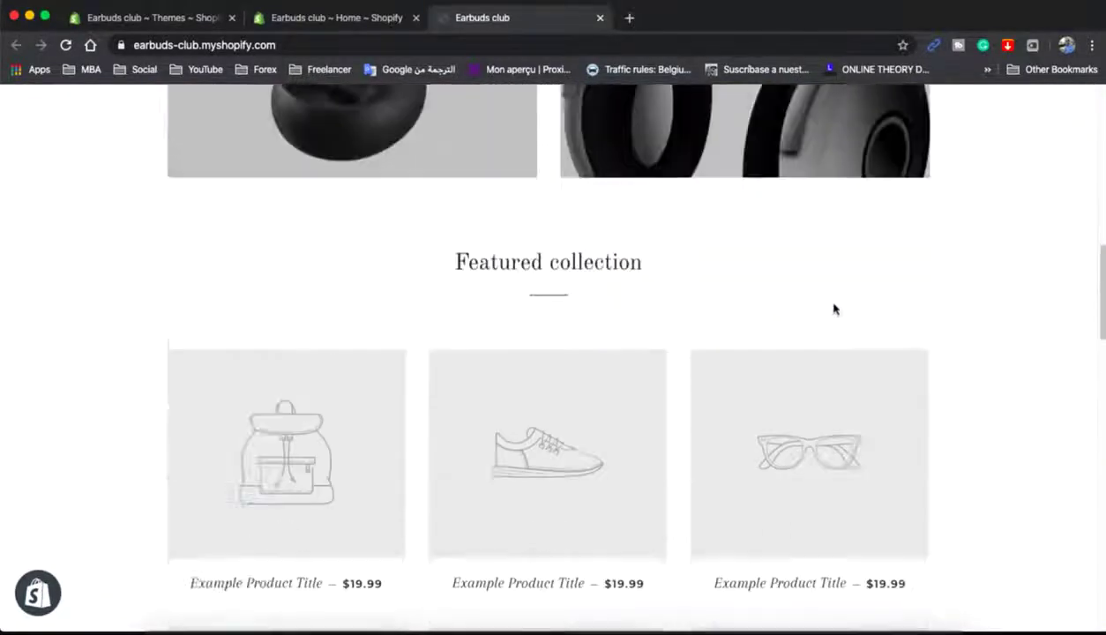
{"action": "scroll", "coordinate": [833, 308], "scroll_direction": "down", "scroll_amount": 14}
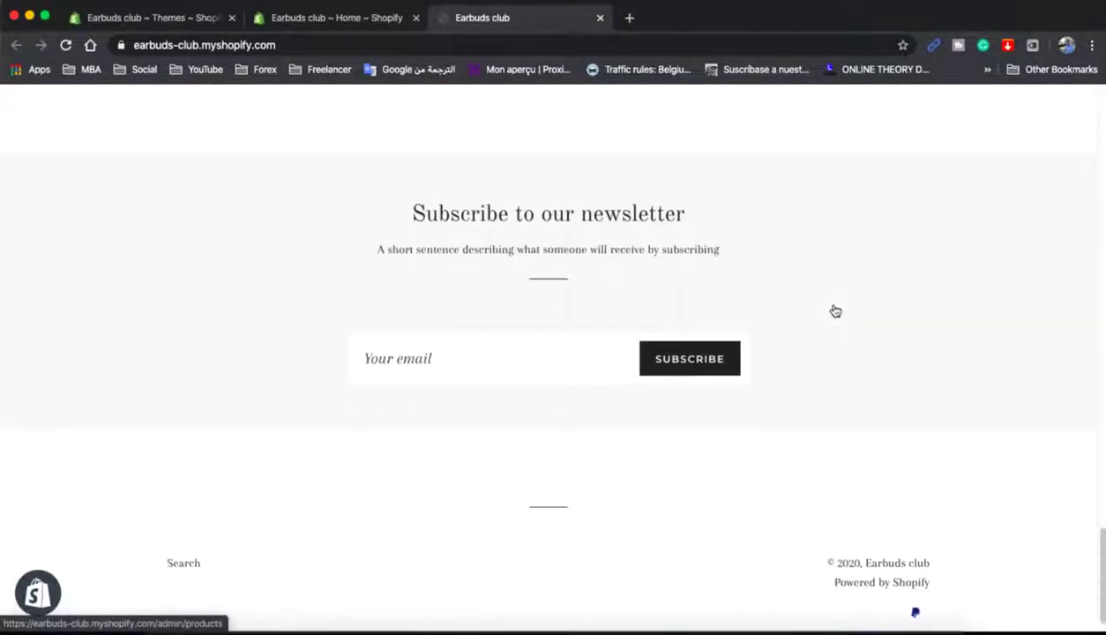
{"action": "scroll", "coordinate": [834, 310], "scroll_direction": "up", "scroll_amount": 8}
{"action": "scroll", "coordinate": [833, 311], "scroll_direction": "up", "scroll_amount": 12}
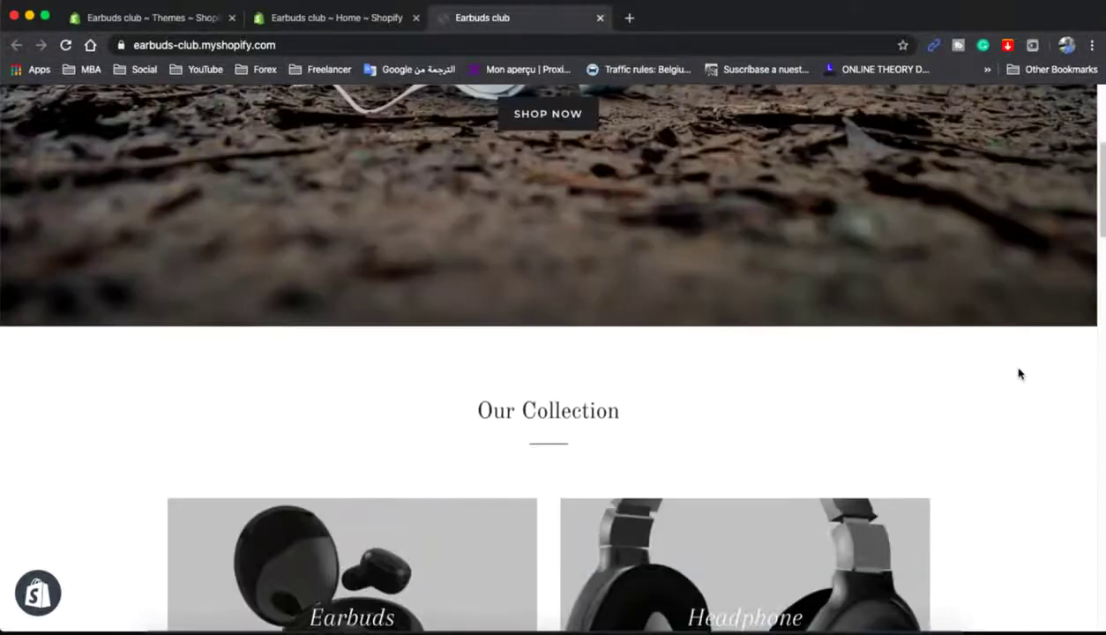
{"action": "scroll", "coordinate": [1018, 374], "scroll_direction": "up", "scroll_amount": 3}
{"action": "left_click", "coordinate": [344, 19]}
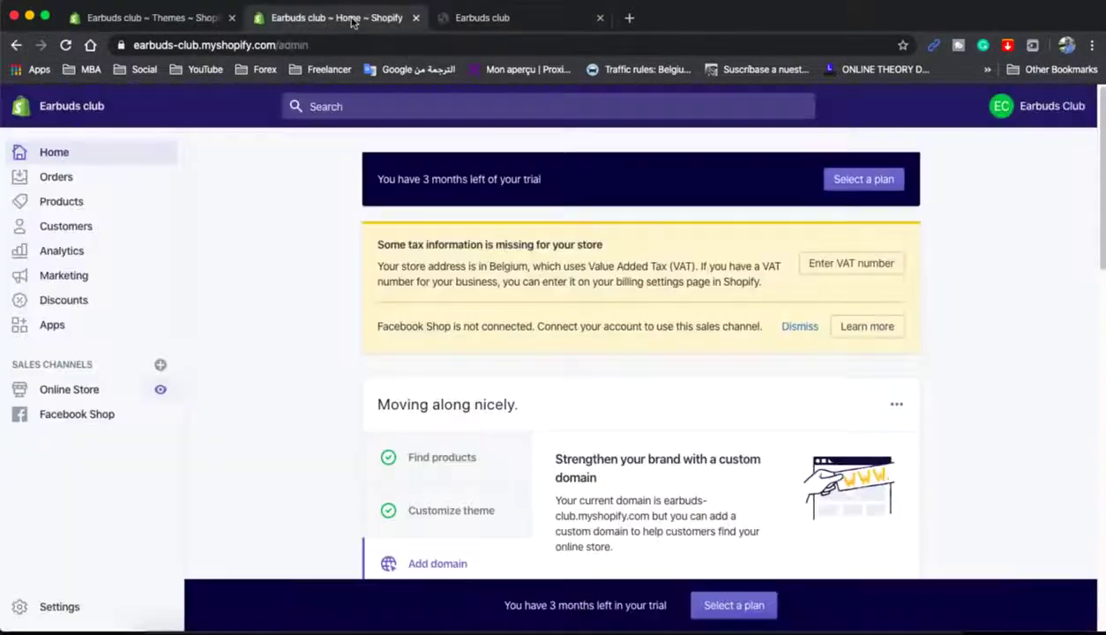
- Launch Oberlo from the installed apps and search AliExpress products for 'earbuds'
{"action": "left_click", "coordinate": [78, 325]}
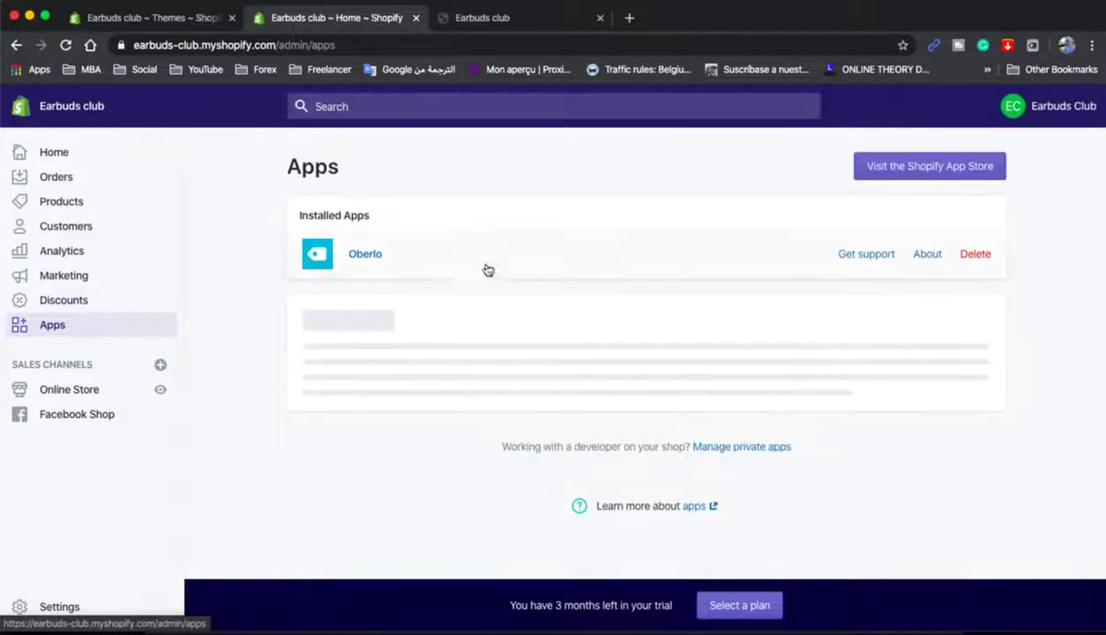
{"action": "left_click", "coordinate": [367, 256]}
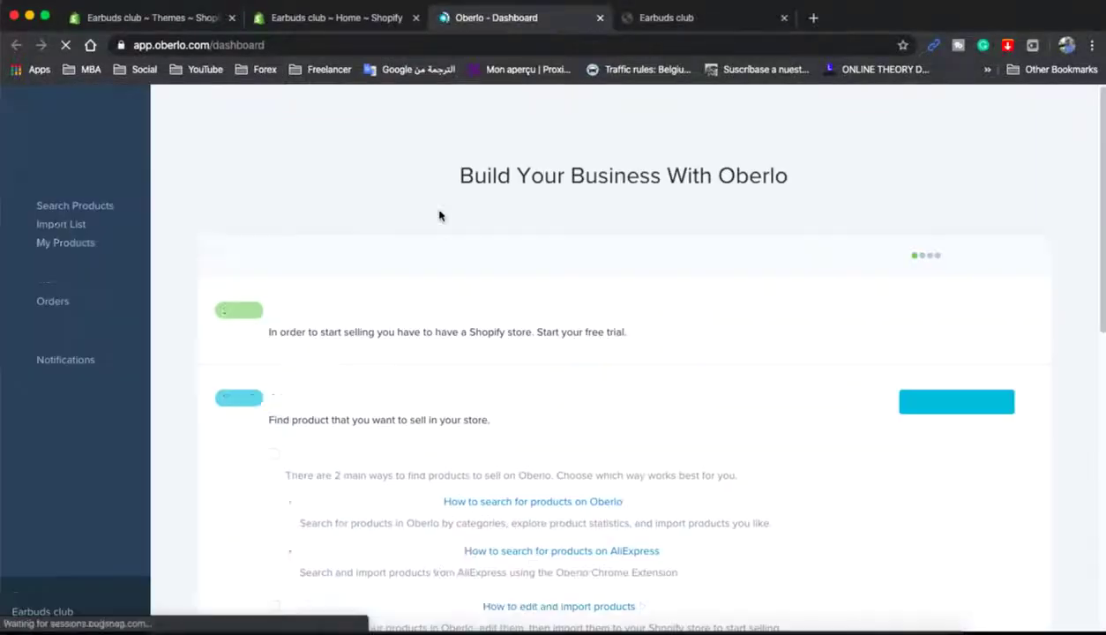
{"action": "left_click", "coordinate": [59, 209]}
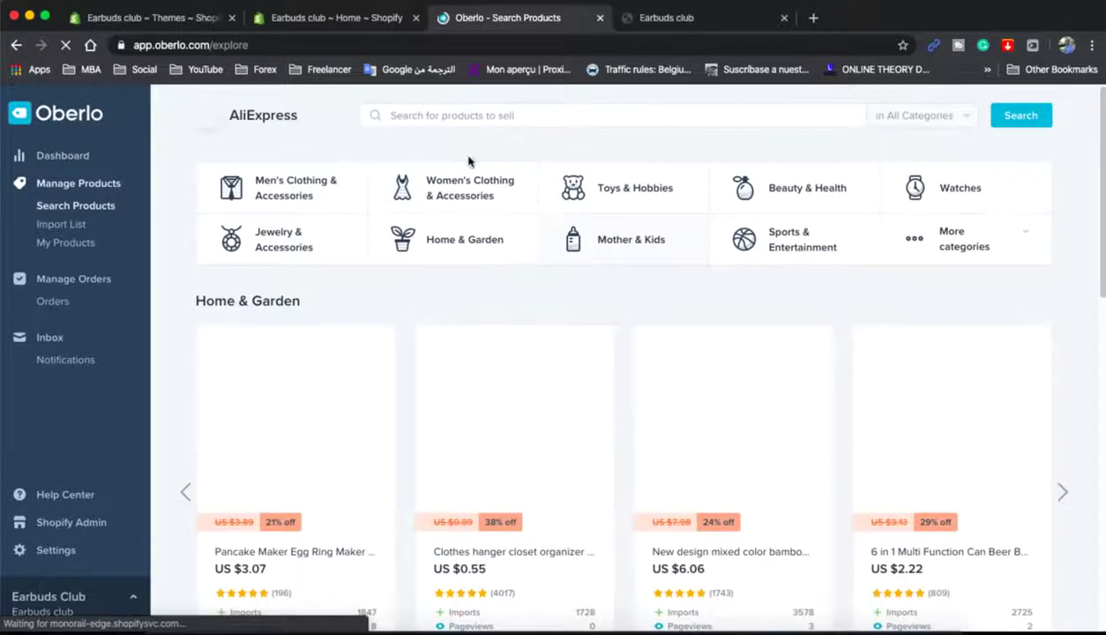
{"action": "left_click", "coordinate": [445, 115]}
{"action": "type", "text": "earbuds"}
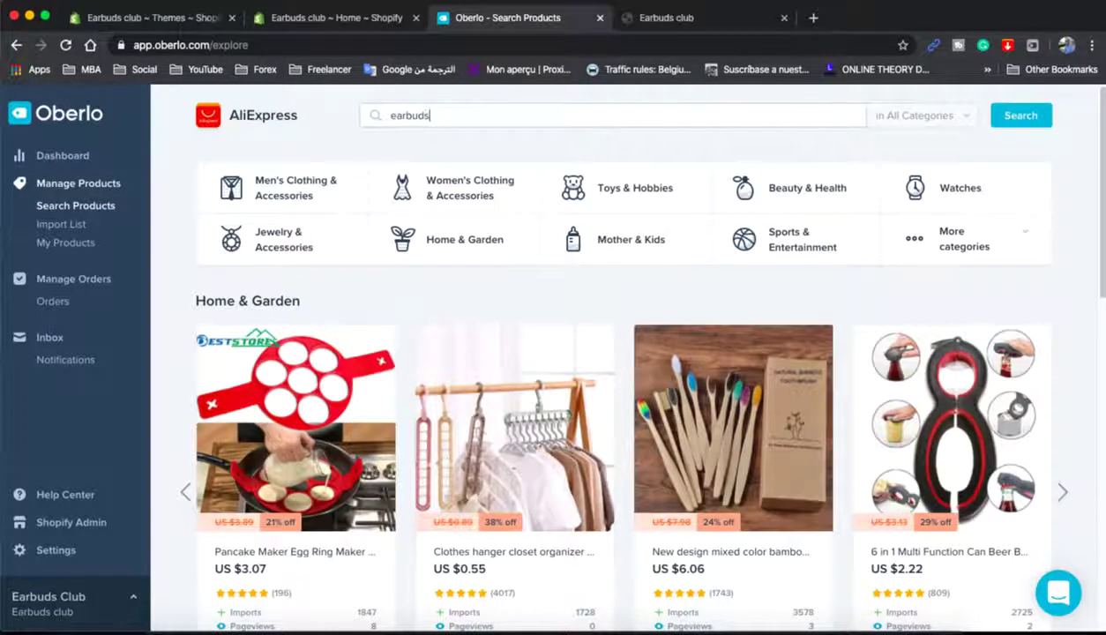
{"action": "key", "text": "Return"}
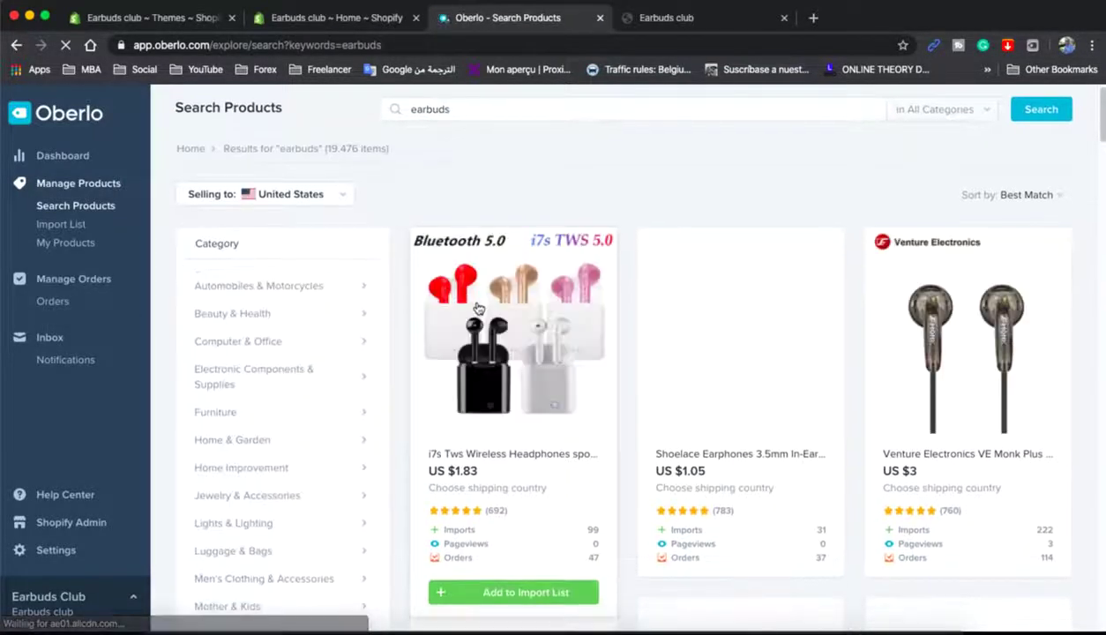
- Import i7s TWS, Shoelace, Venture Electronics, inpods 12, 3500mAh LED display and i7s MiNi earbuds
{"action": "scroll", "coordinate": [529, 335], "scroll_direction": "down", "scroll_amount": 1}
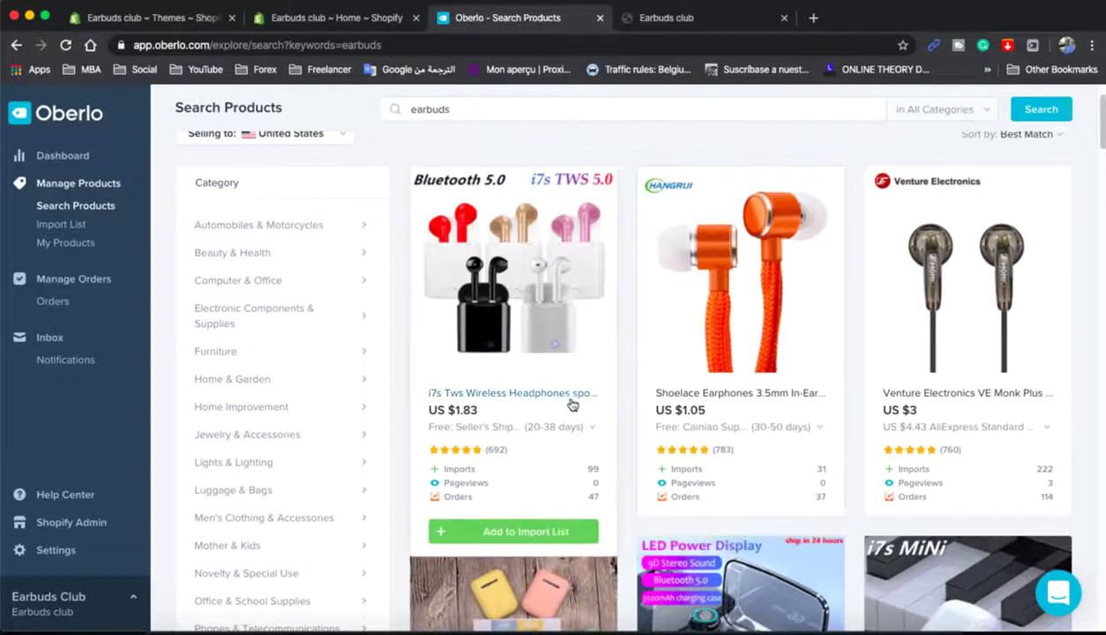
{"action": "left_click", "coordinate": [512, 532]}
{"action": "left_click", "coordinate": [756, 531]}
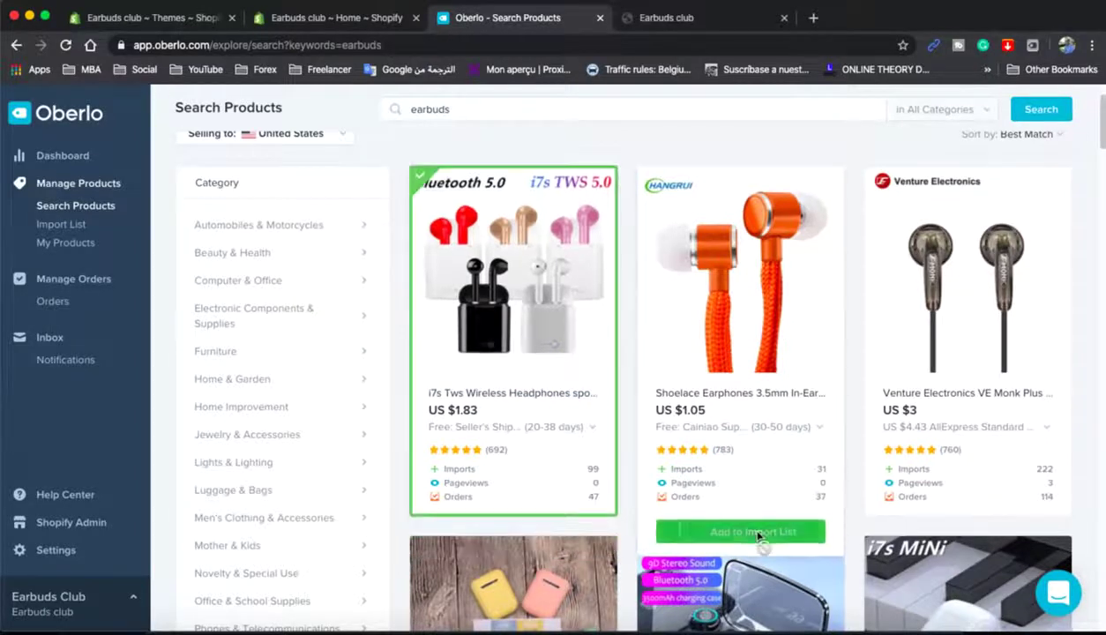
{"action": "left_click", "coordinate": [977, 531]}
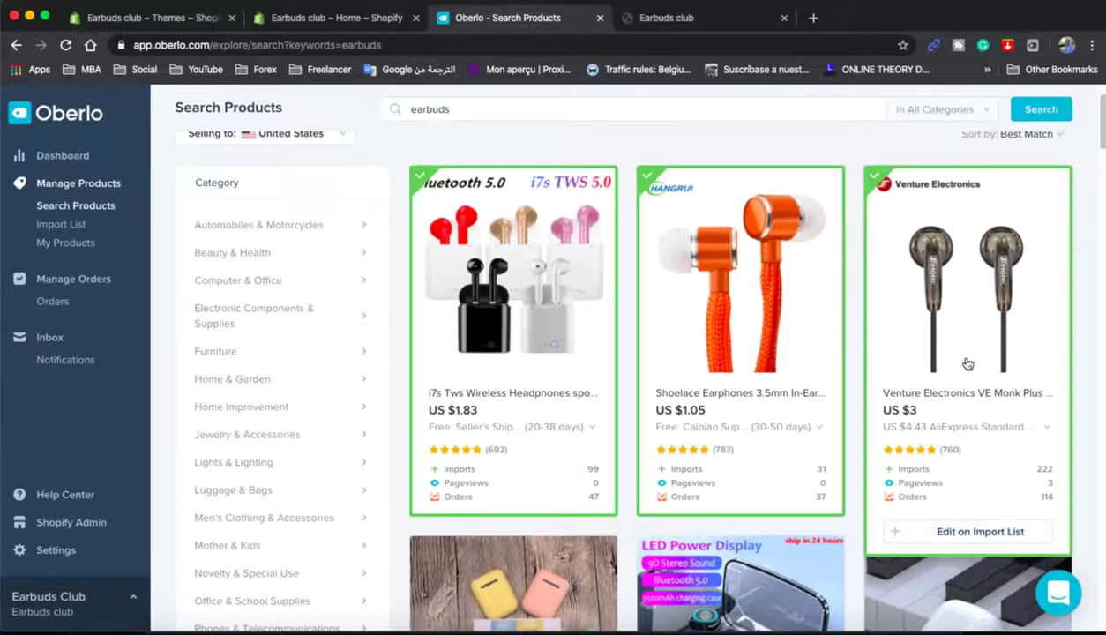
{"action": "mouse_move", "coordinate": [506, 379]}
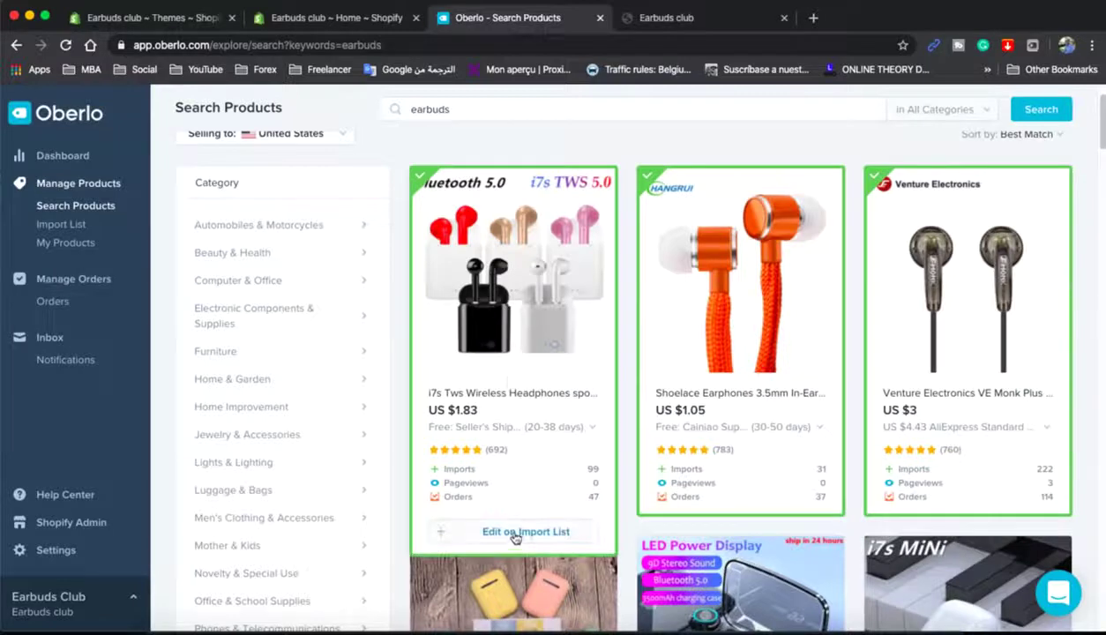
{"action": "scroll", "coordinate": [515, 538], "scroll_direction": "down", "scroll_amount": 5}
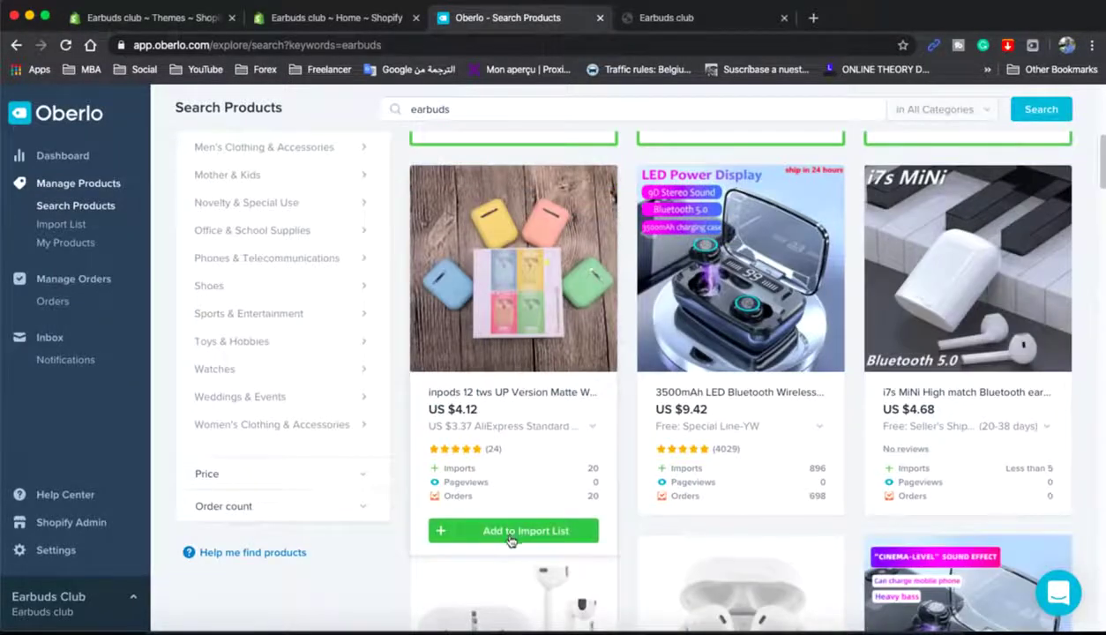
{"action": "left_click", "coordinate": [509, 532]}
{"action": "left_click", "coordinate": [758, 530]}
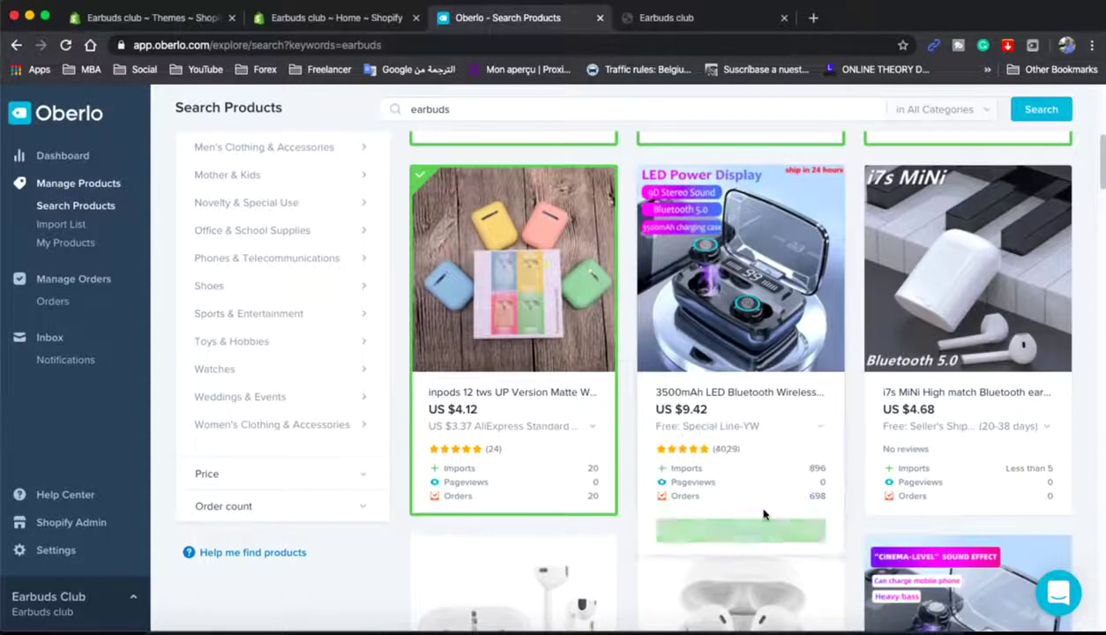
{"action": "left_click", "coordinate": [975, 528]}
{"action": "scroll", "coordinate": [748, 377], "scroll_direction": "up", "scroll_amount": 3}
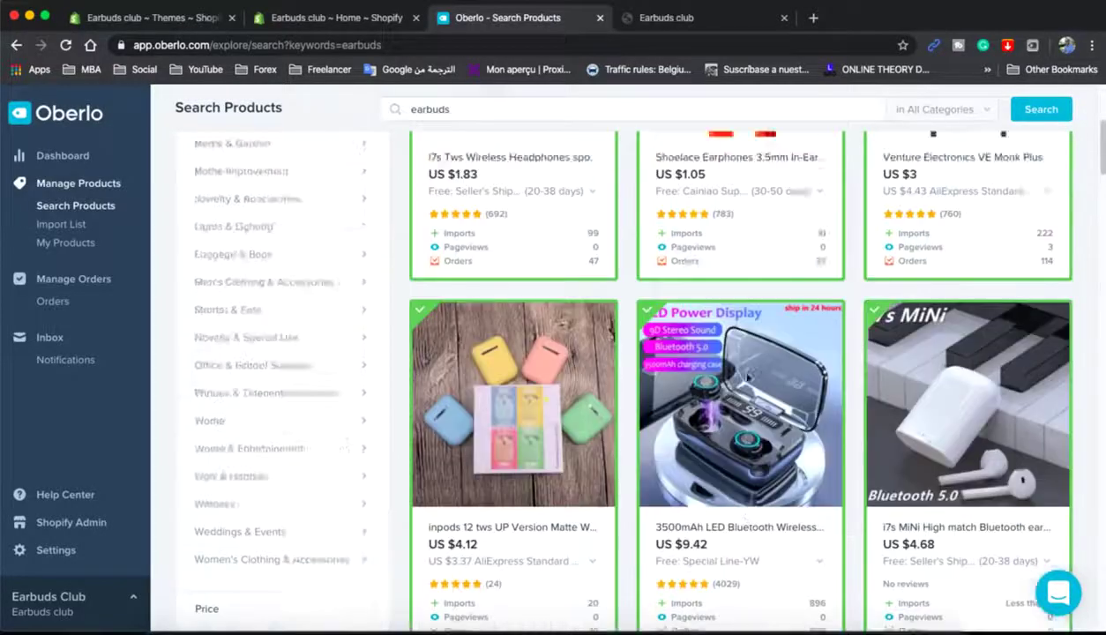
{"action": "scroll", "coordinate": [748, 378], "scroll_direction": "up", "scroll_amount": 3}
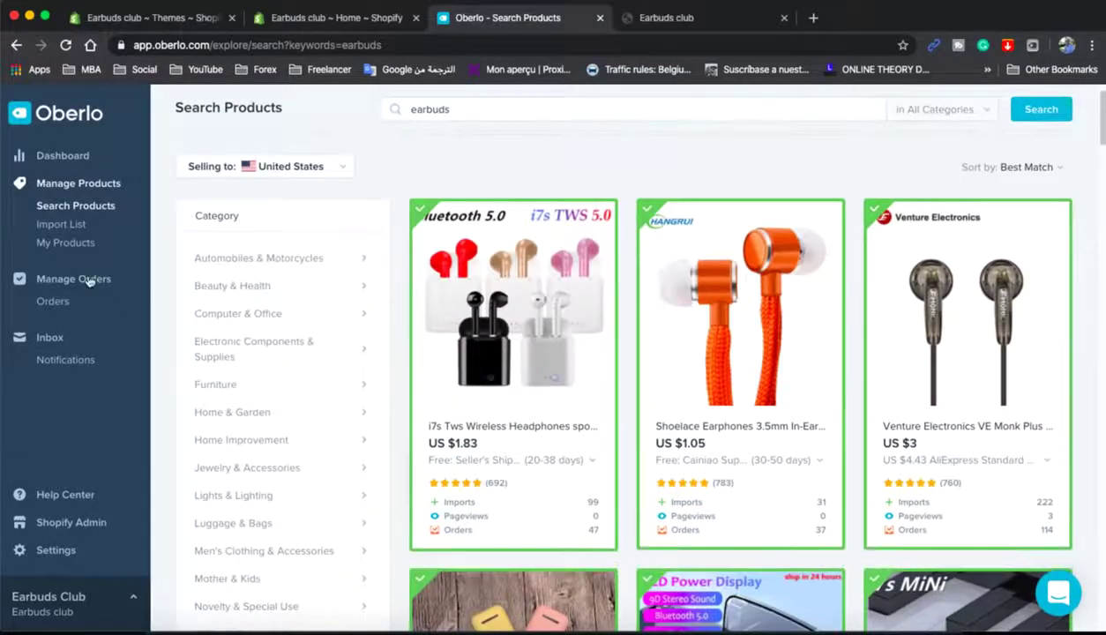
- In the Import List, shorten the i7s MiNi product title to 'Bluetooth earphone' and save it
{"action": "left_click", "coordinate": [61, 225]}
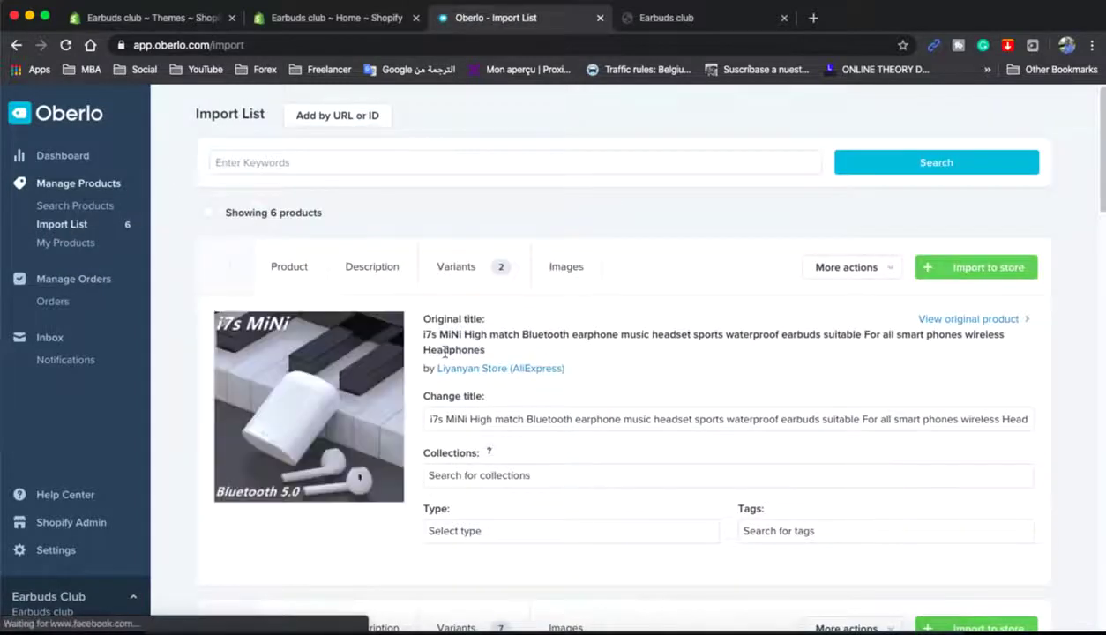
{"action": "left_click", "coordinate": [434, 419]}
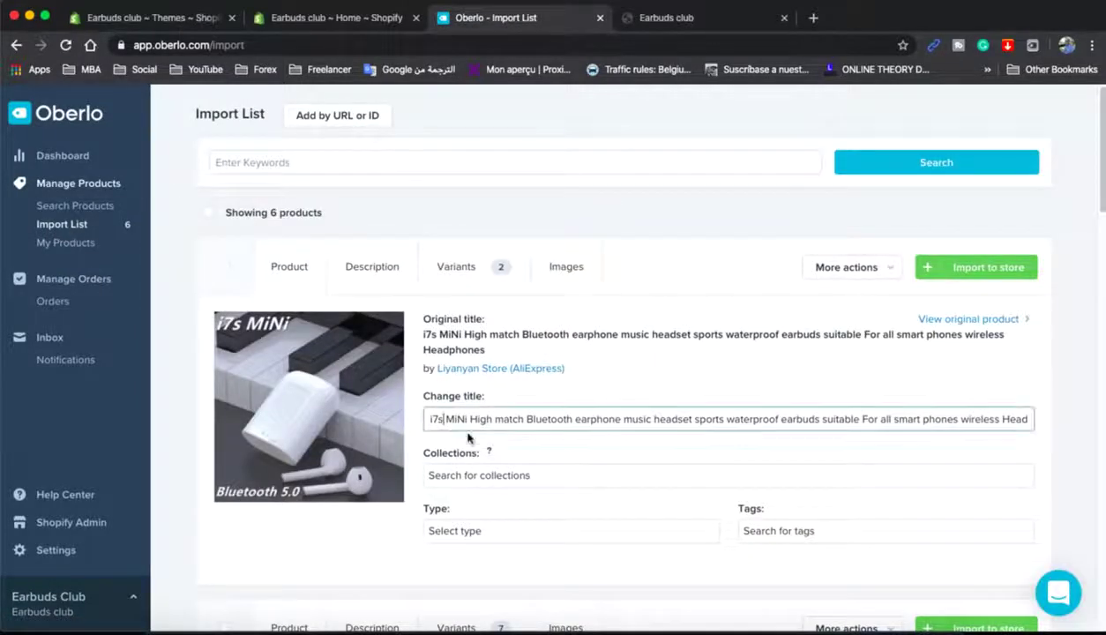
{"action": "triple_click", "coordinate": [550, 415]}
{"action": "left_click", "coordinate": [564, 418]}
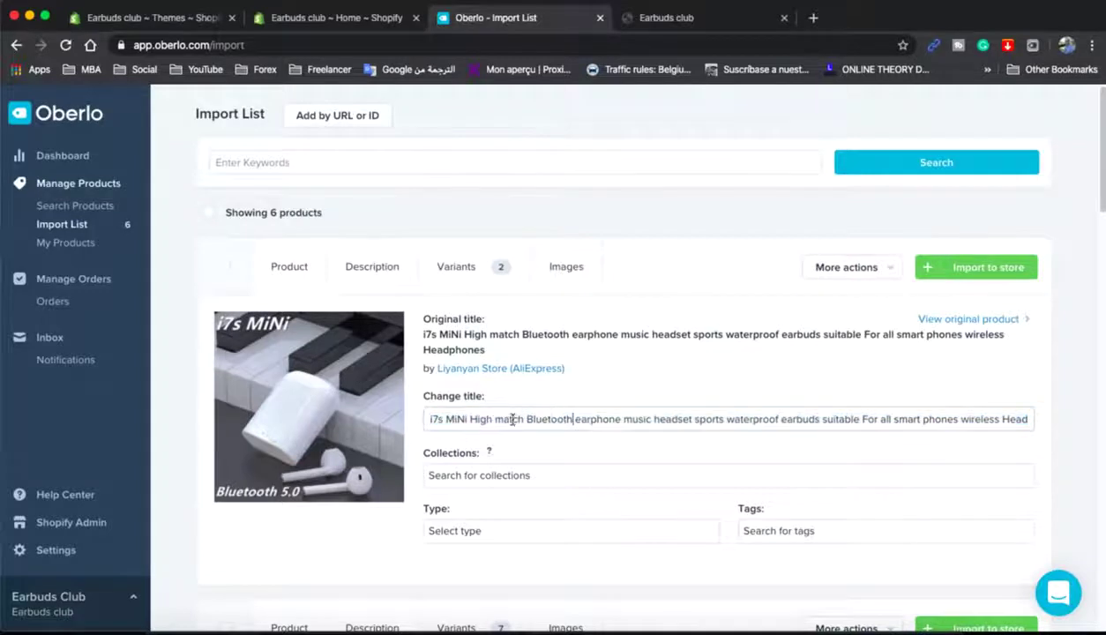
{"action": "left_click_drag", "start_coordinate": [526, 419], "coordinate": [366, 423]}
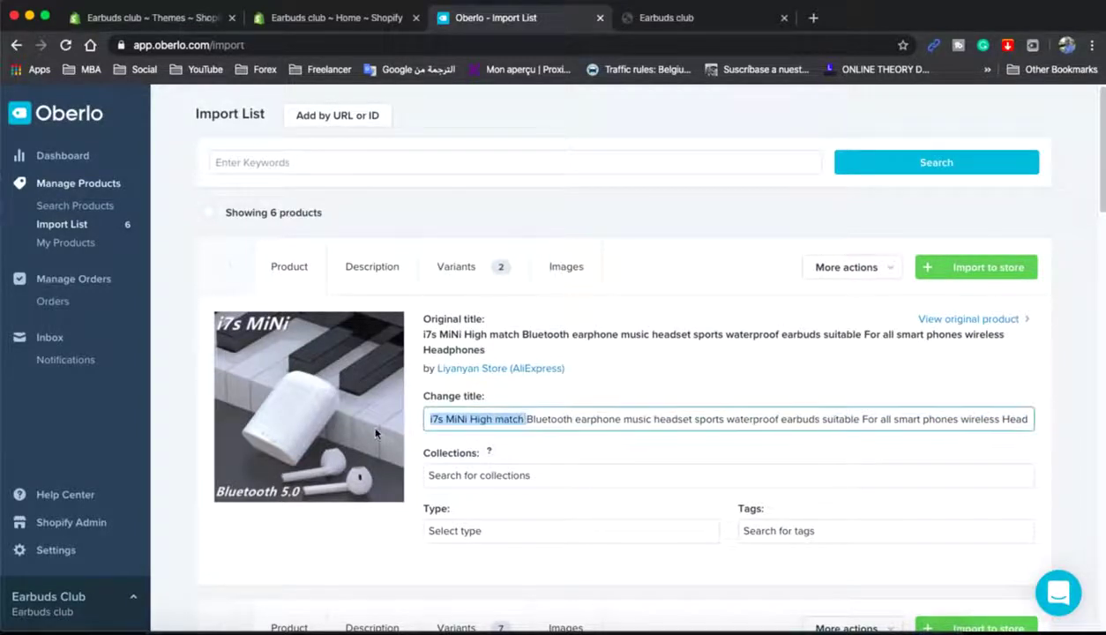
{"action": "key", "text": "BackSpace"}
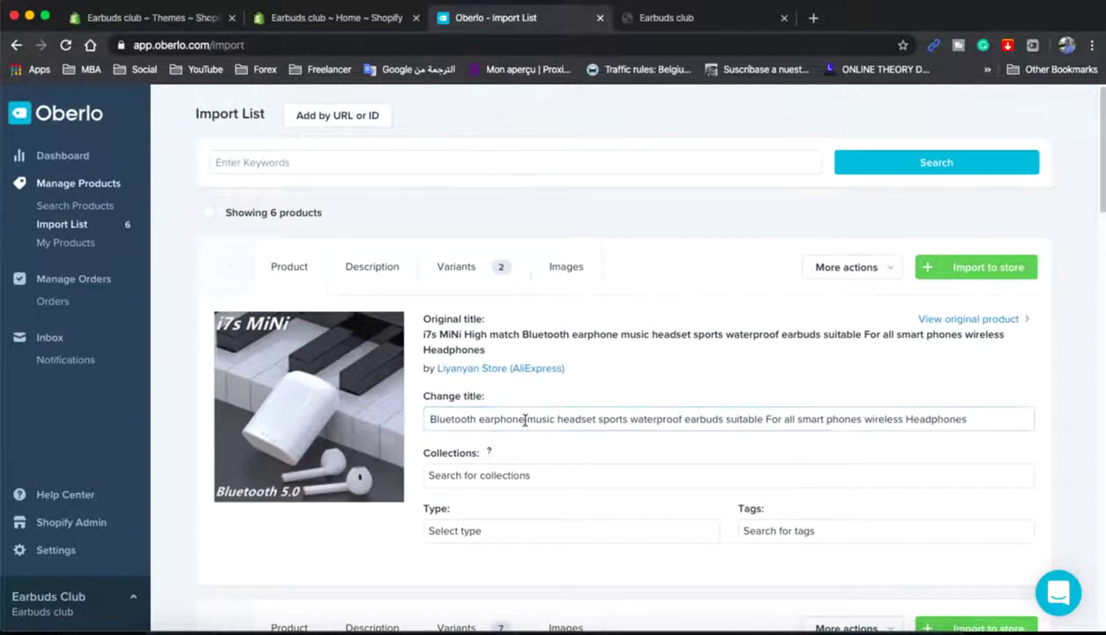
{"action": "left_click_drag", "start_coordinate": [525, 421], "coordinate": [1028, 417]}
{"action": "key", "text": "BackSpace"}
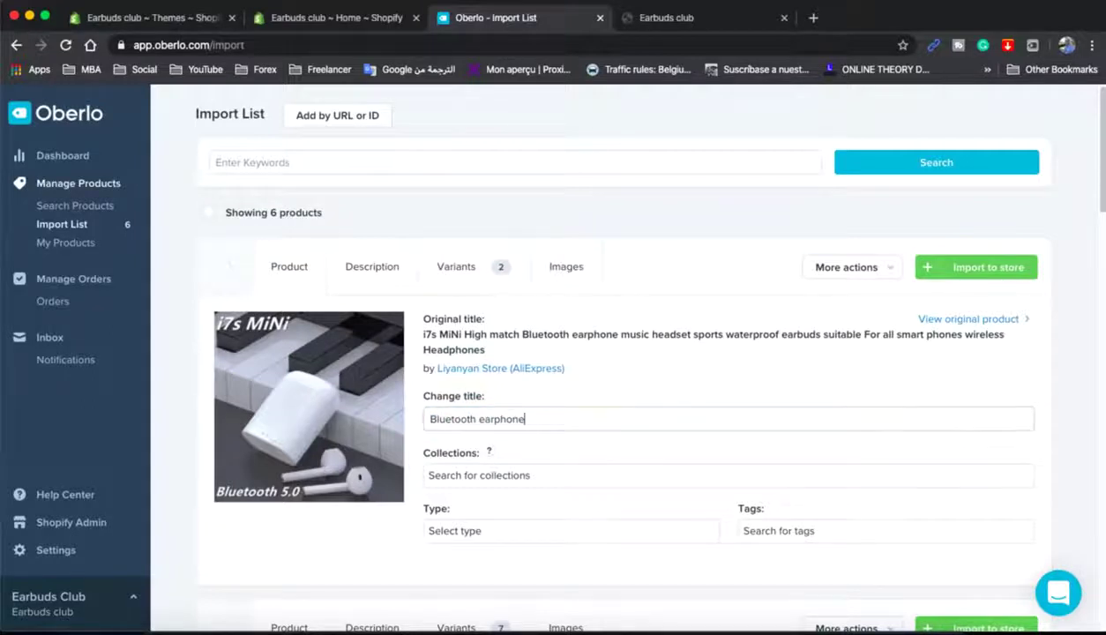
{"action": "triple_click", "coordinate": [790, 418]}
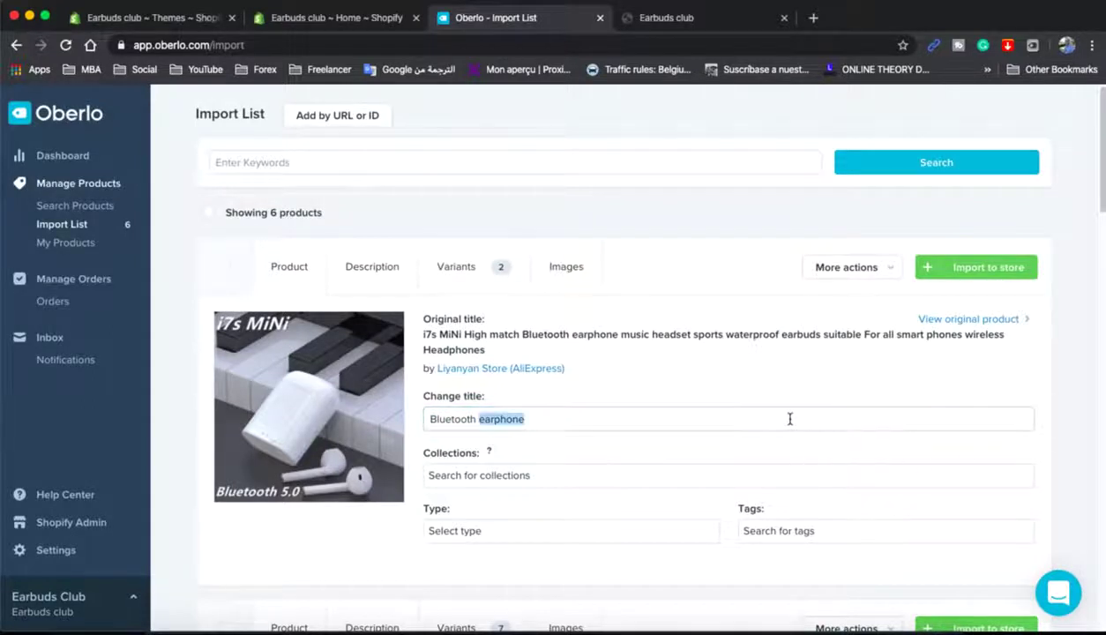
{"action": "scroll", "coordinate": [602, 366], "scroll_direction": "down", "scroll_amount": 1}
{"action": "left_click", "coordinate": [594, 362]}
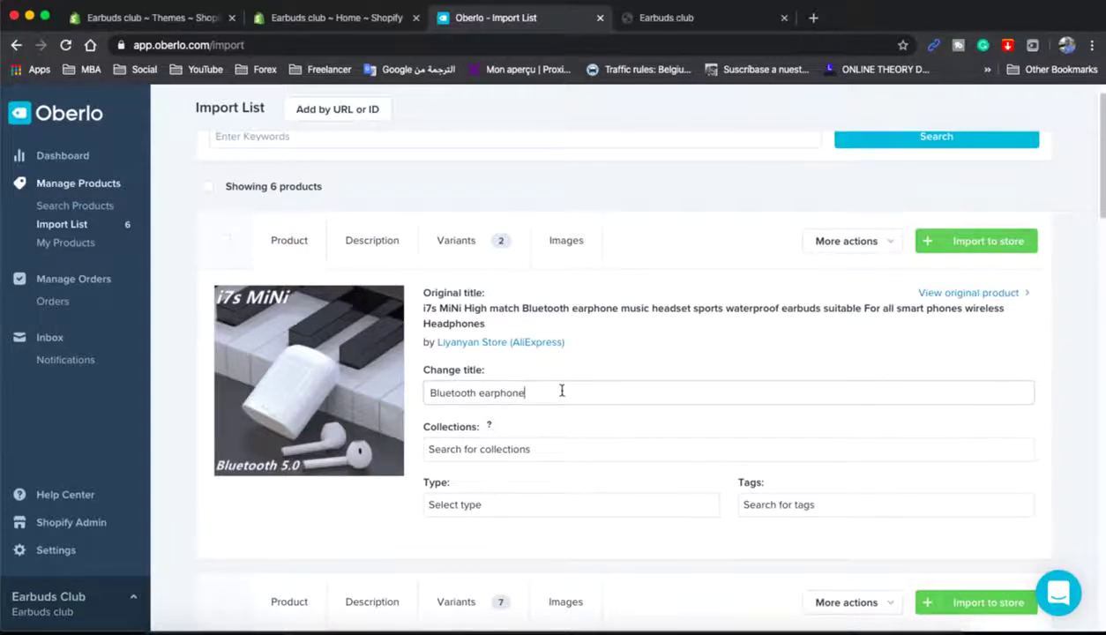
- Put the product in the Earbuds collection with type 'earbuds' and tag 'earbuds'
{"action": "left_click", "coordinate": [514, 390]}
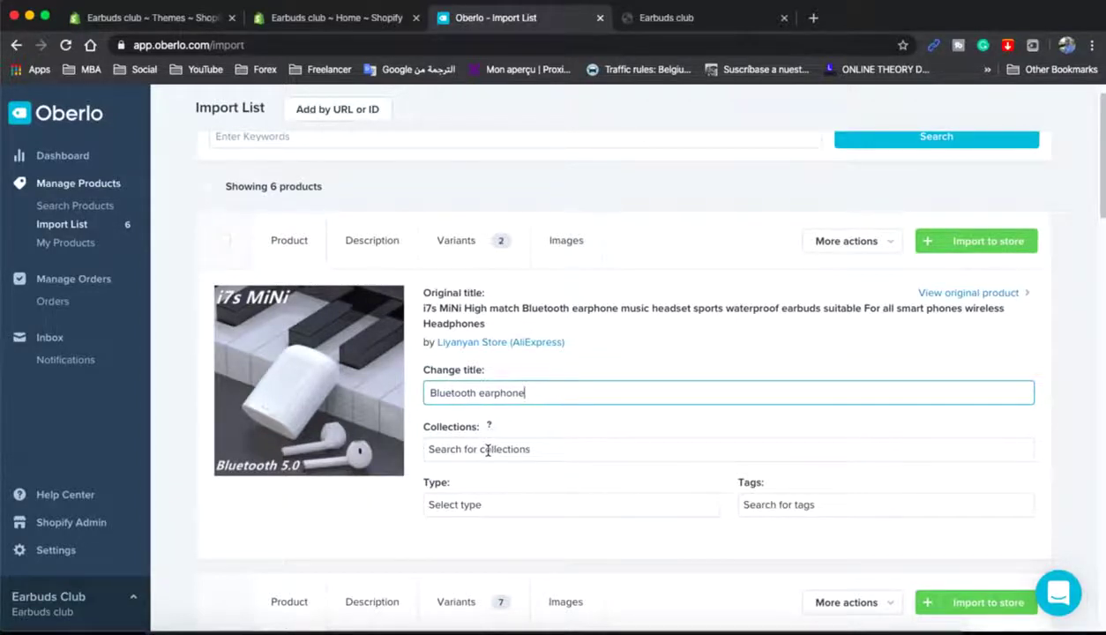
{"action": "left_click", "coordinate": [487, 451]}
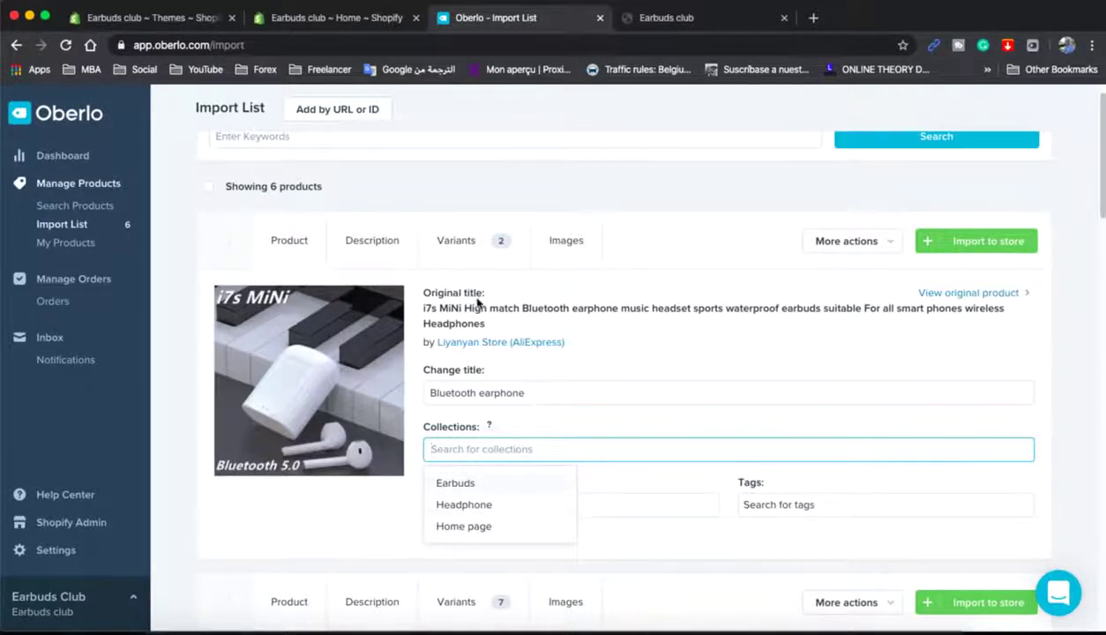
{"action": "left_click", "coordinate": [487, 483]}
{"action": "left_click", "coordinate": [584, 506]}
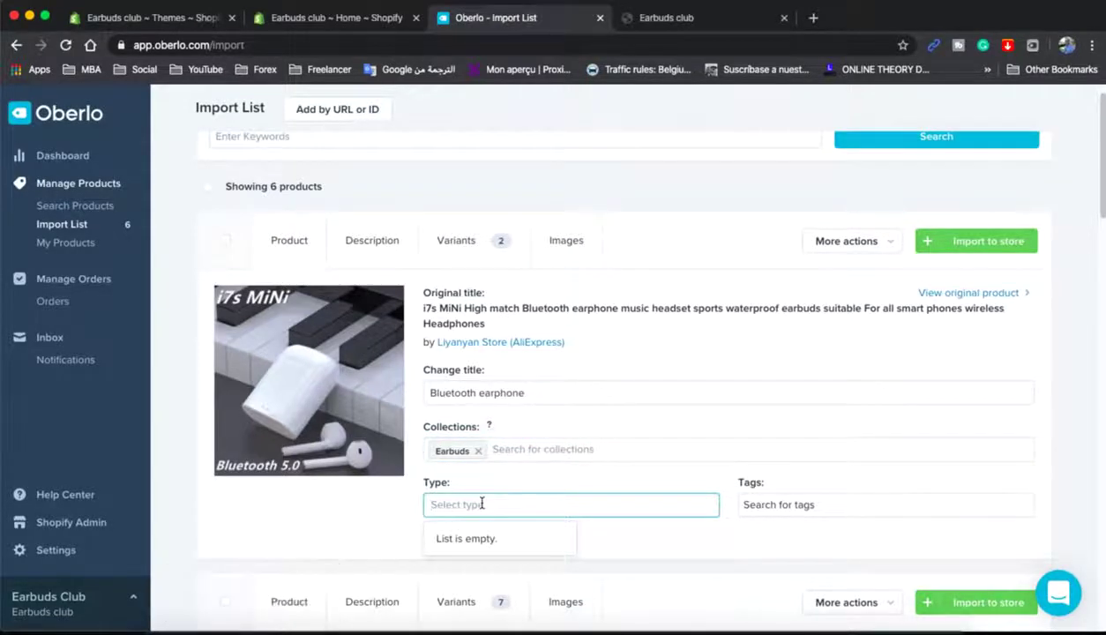
{"action": "type", "text": "ear"}
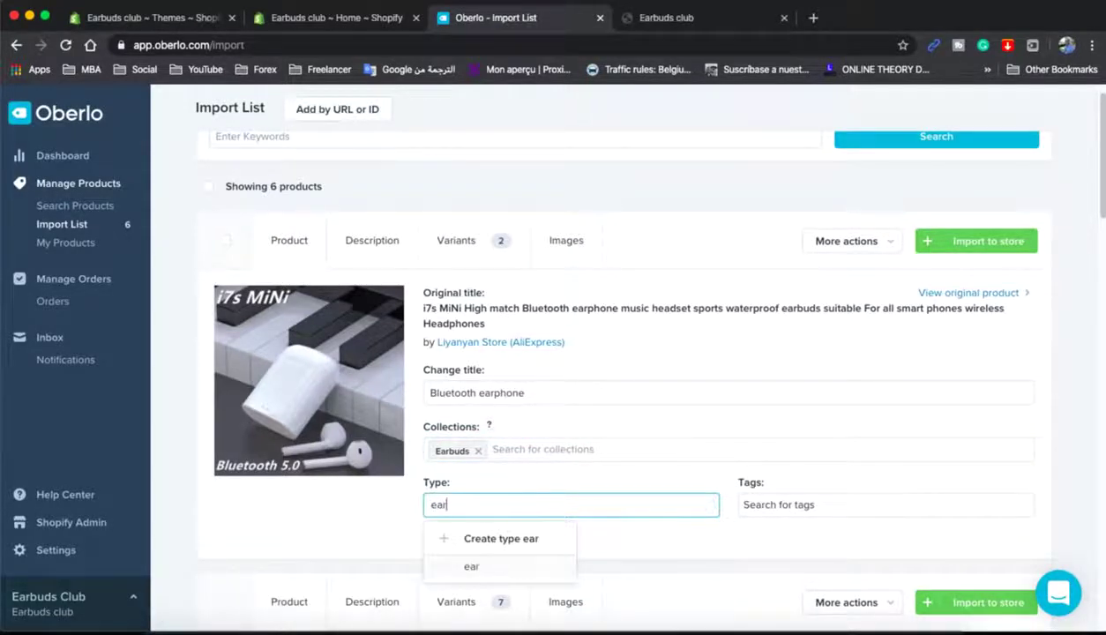
{"action": "type", "text": "buds"}
{"action": "key", "text": "Return"}
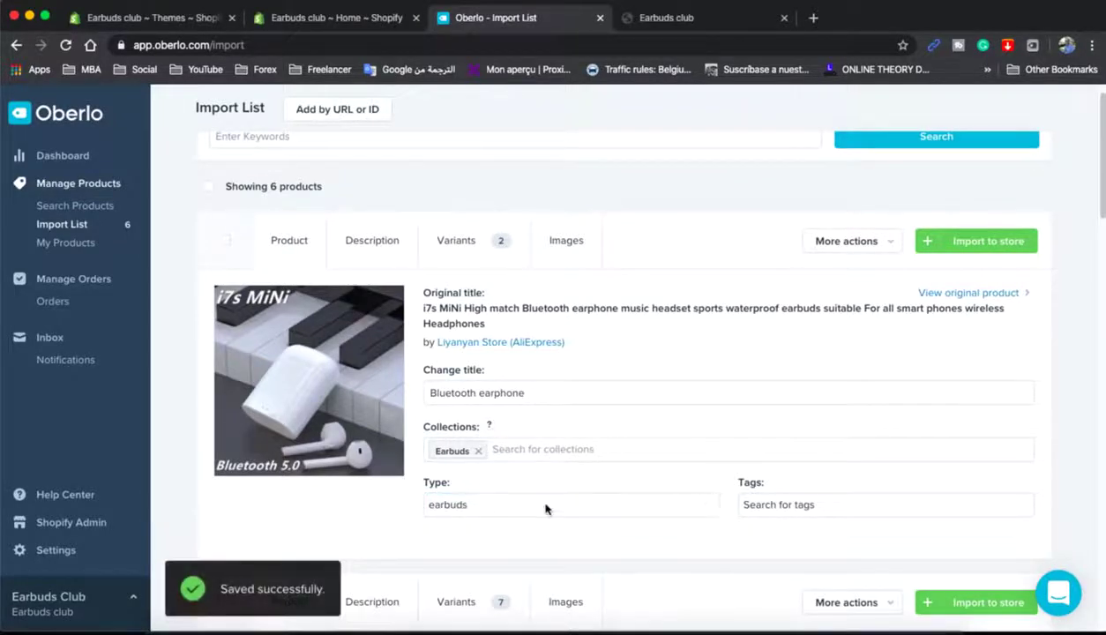
{"action": "left_click", "coordinate": [798, 504]}
{"action": "type", "text": "earbuds"}
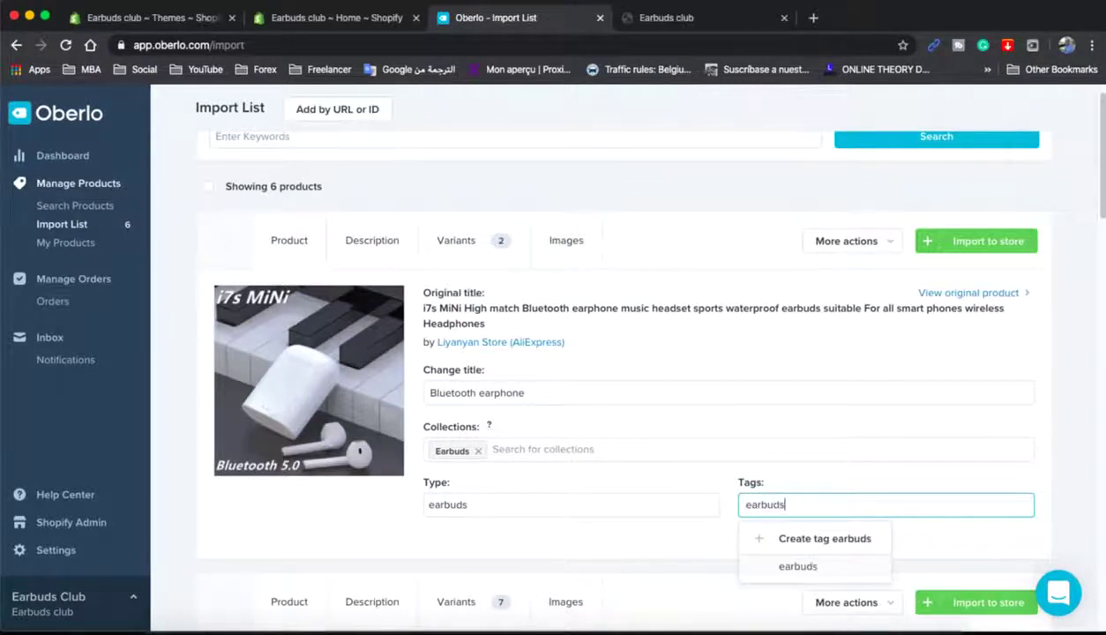
{"action": "key", "text": "Return"}
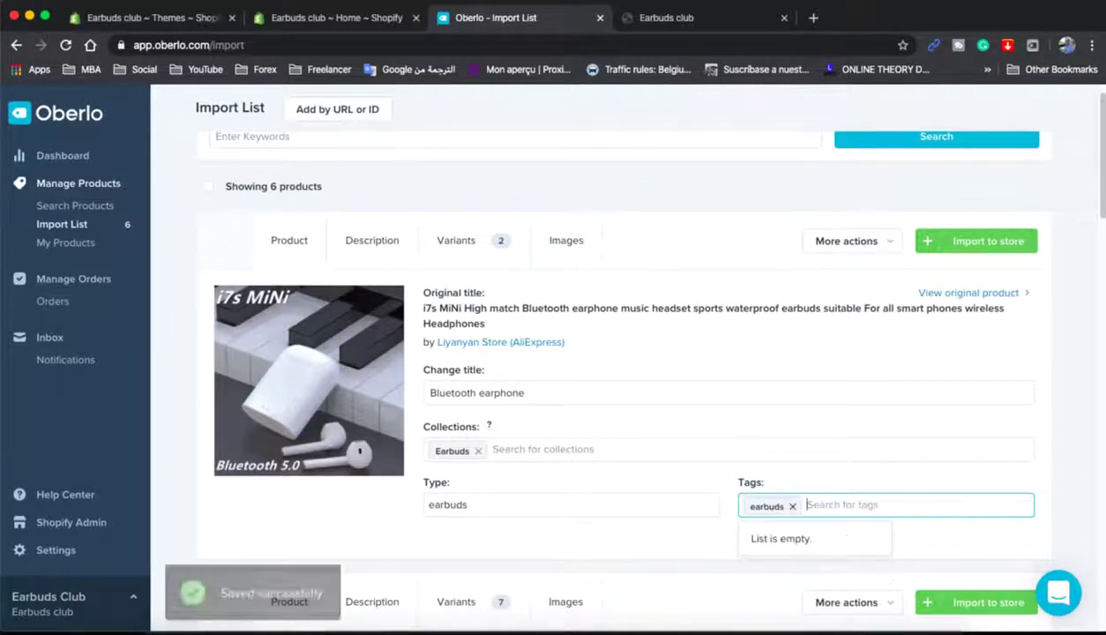
- Replace the spec-list description with the pasted sentence about comfortable jogging with Earbuds
{"action": "left_click", "coordinate": [379, 248]}
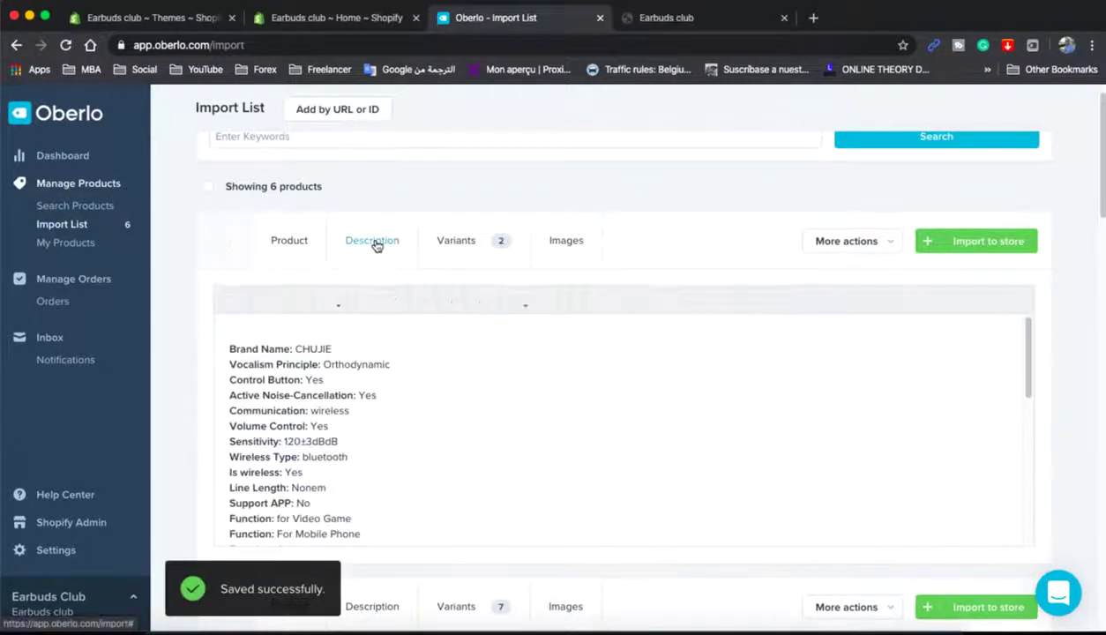
{"action": "scroll", "coordinate": [370, 462], "scroll_direction": "down", "scroll_amount": 5}
{"action": "scroll", "coordinate": [370, 460], "scroll_direction": "up", "scroll_amount": 5}
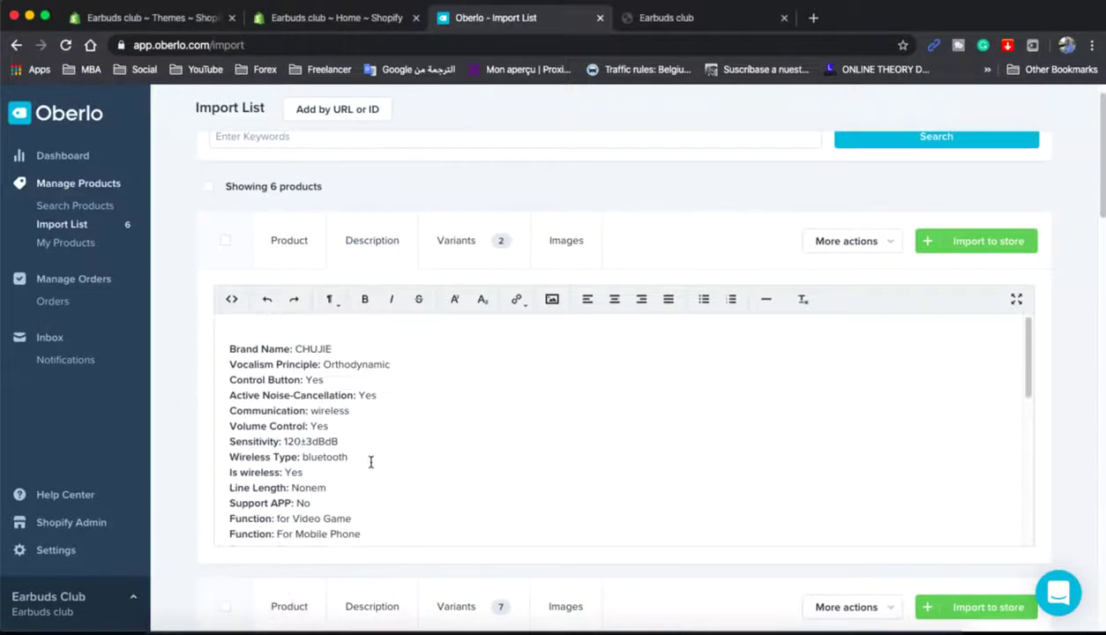
{"action": "scroll", "coordinate": [371, 460], "scroll_direction": "down", "scroll_amount": 5}
{"action": "scroll", "coordinate": [367, 460], "scroll_direction": "up", "scroll_amount": 5}
{"action": "scroll", "coordinate": [365, 462], "scroll_direction": "down", "scroll_amount": 5}
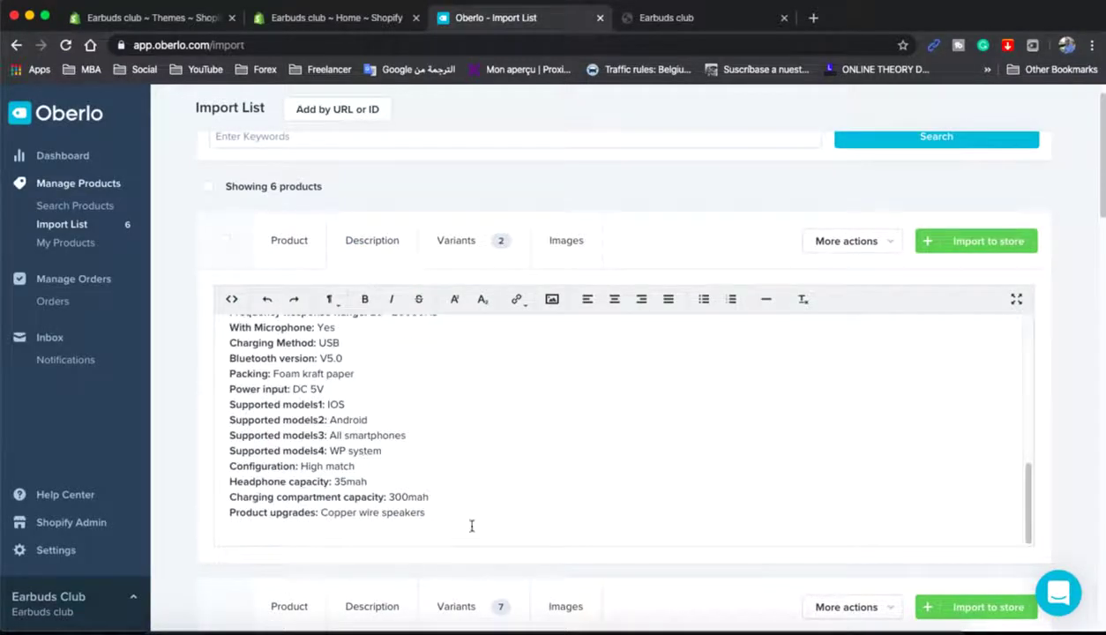
{"action": "left_click_drag", "start_coordinate": [403, 504], "coordinate": [182, 252]}
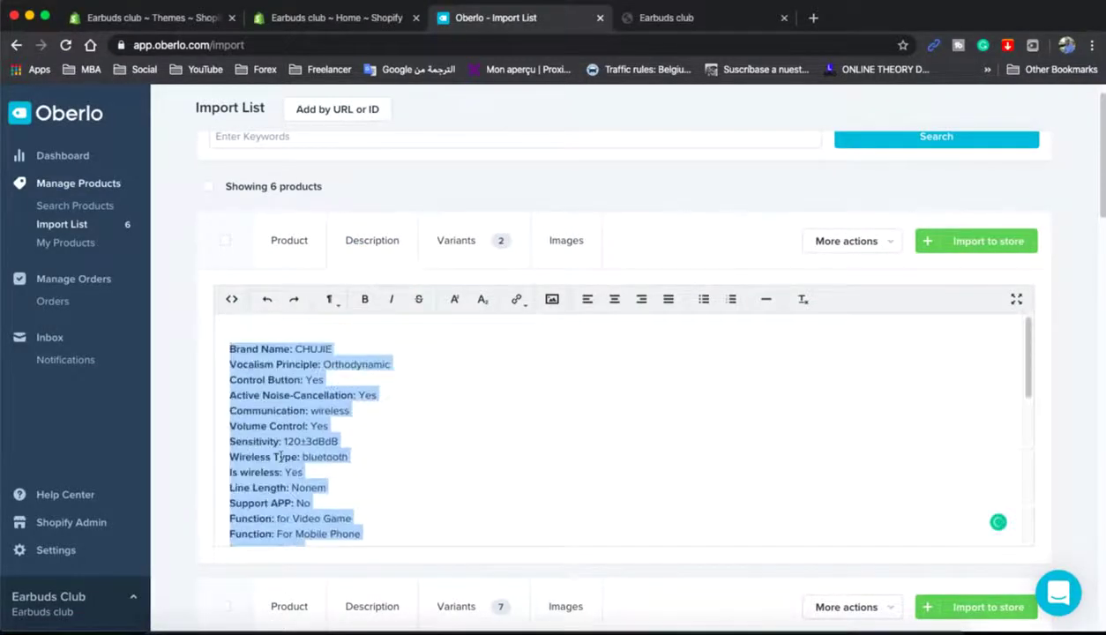
{"action": "key", "text": "BackSpace"}
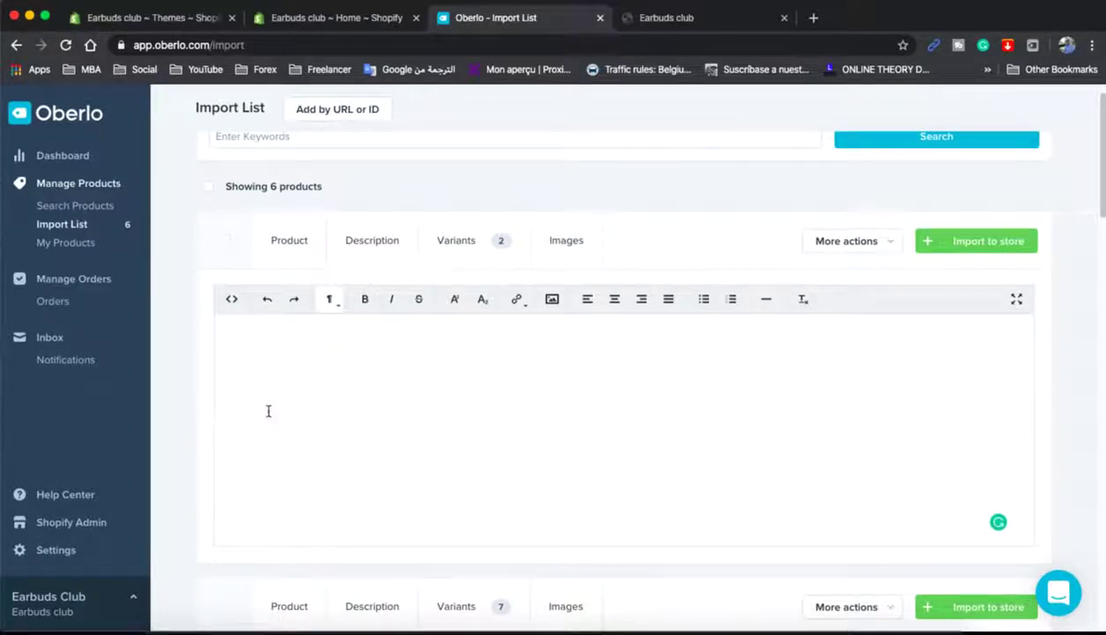
{"action": "type", "text": "This Earbuds will"}
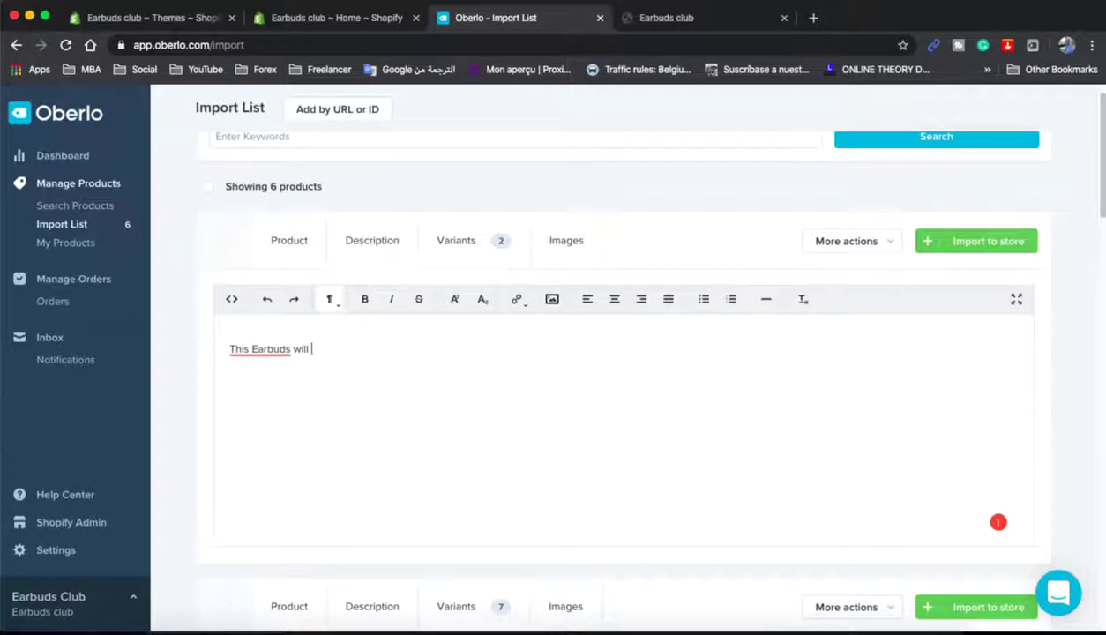
{"action": "key", "text": "ctrl+a"}
{"action": "type", "text": "By buying this Earbuds, you will be more comfortable while jogging or walking in nature, while you are listening to music, and you will no longer be bound by headphones with a cable."}
{"action": "key", "text": "ctrl+a"}
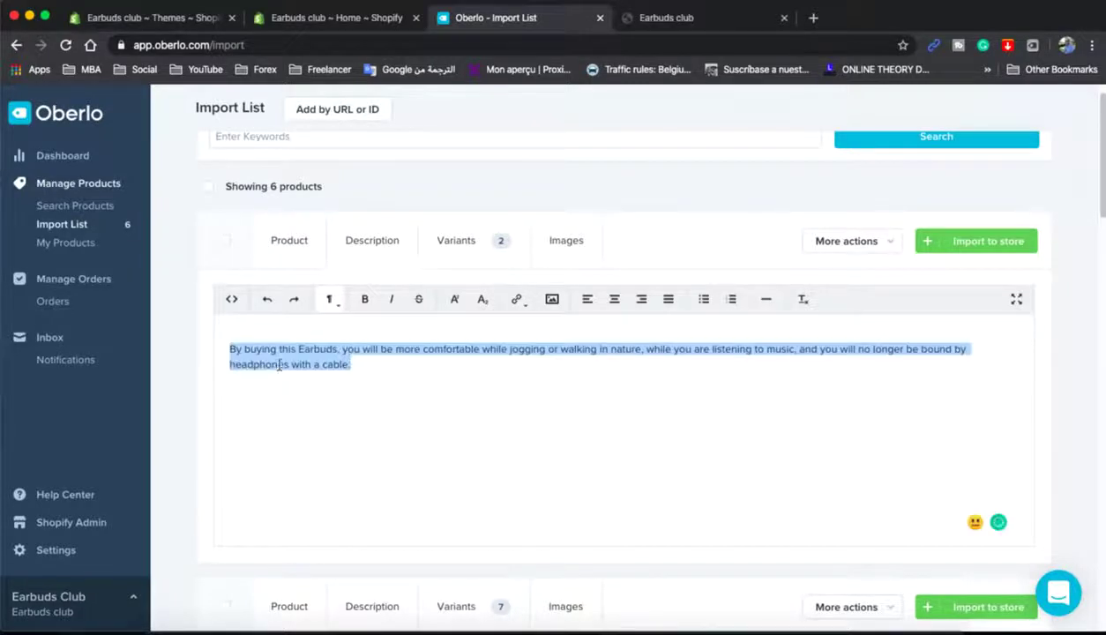
- Format the description as Header 3, fix the 'E' of Earbuds, and save
{"action": "left_click", "coordinate": [335, 307]}
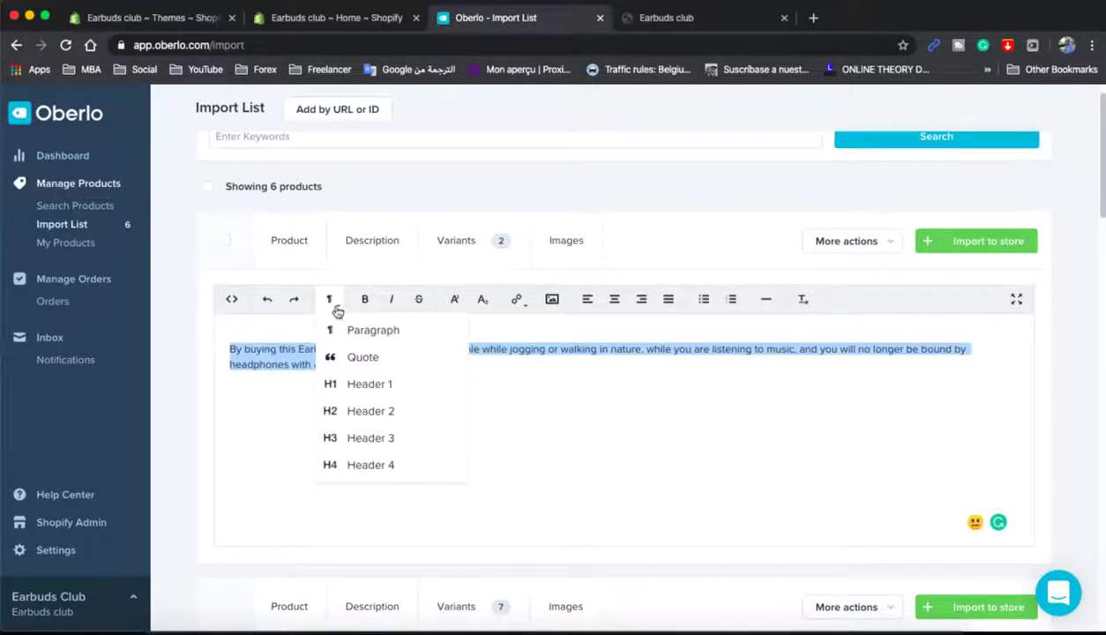
{"action": "left_click", "coordinate": [363, 437]}
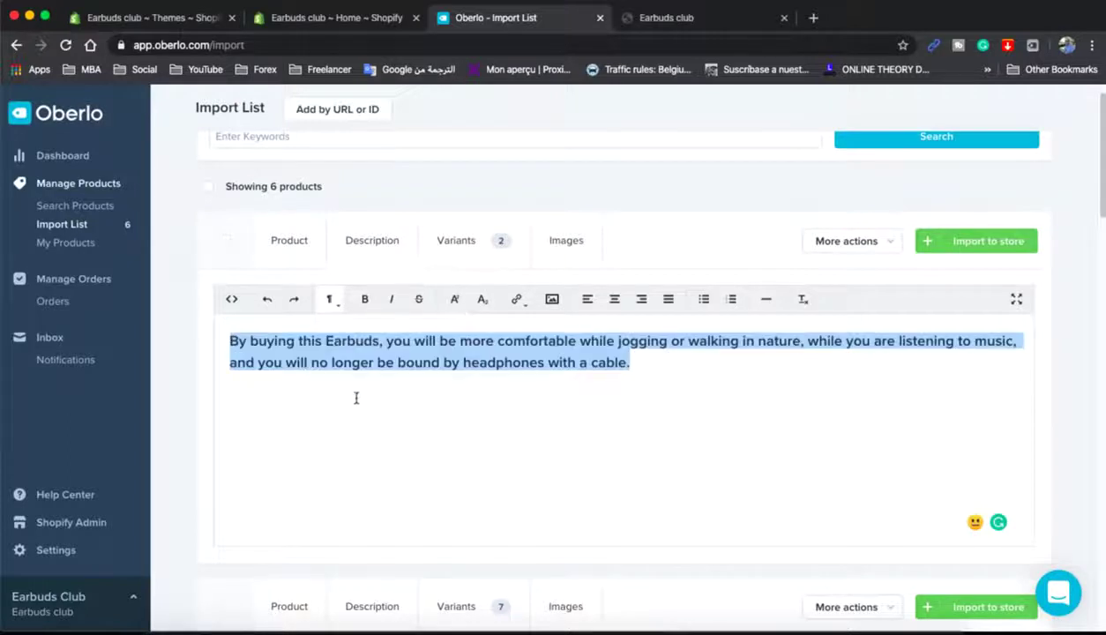
{"action": "key", "text": "Right"}
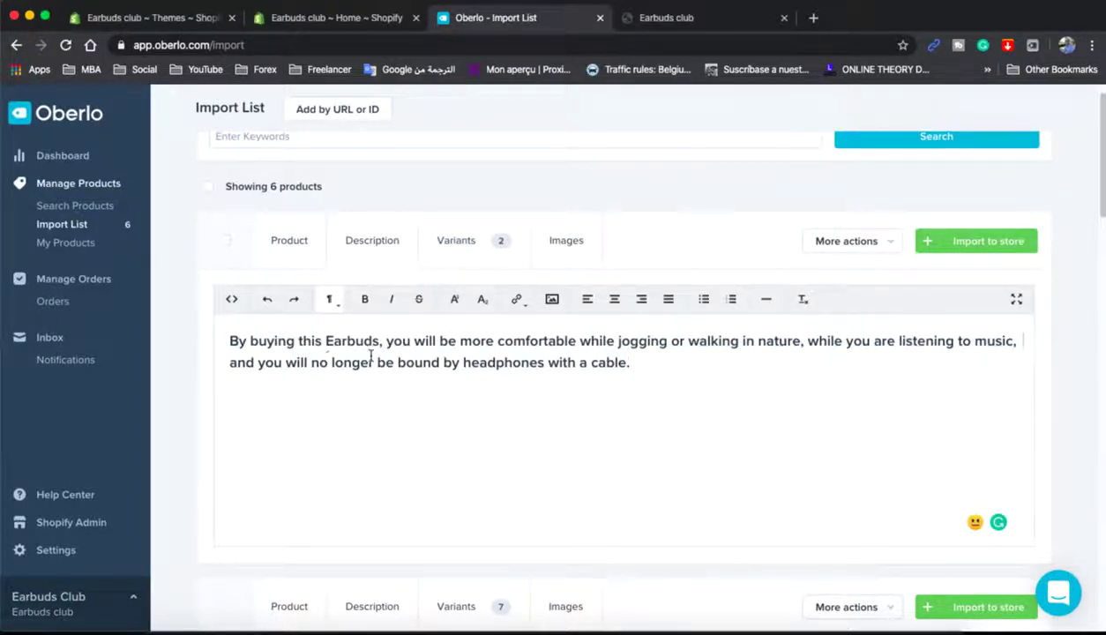
{"action": "left_click", "coordinate": [330, 345]}
{"action": "key", "text": "BackSpace"}
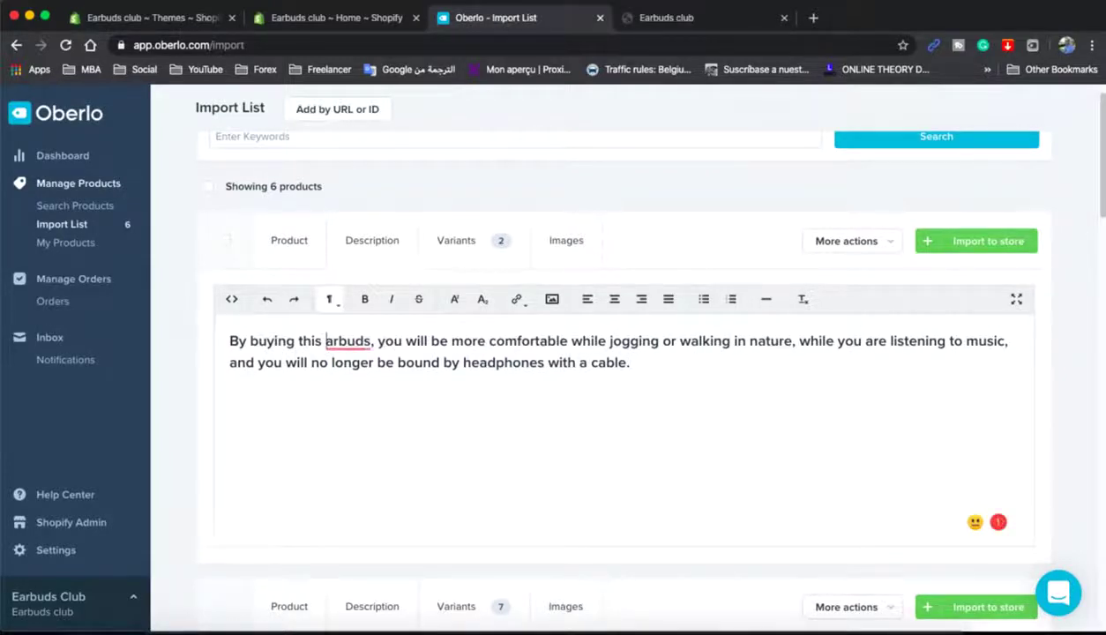
{"action": "type", "text": "E"}
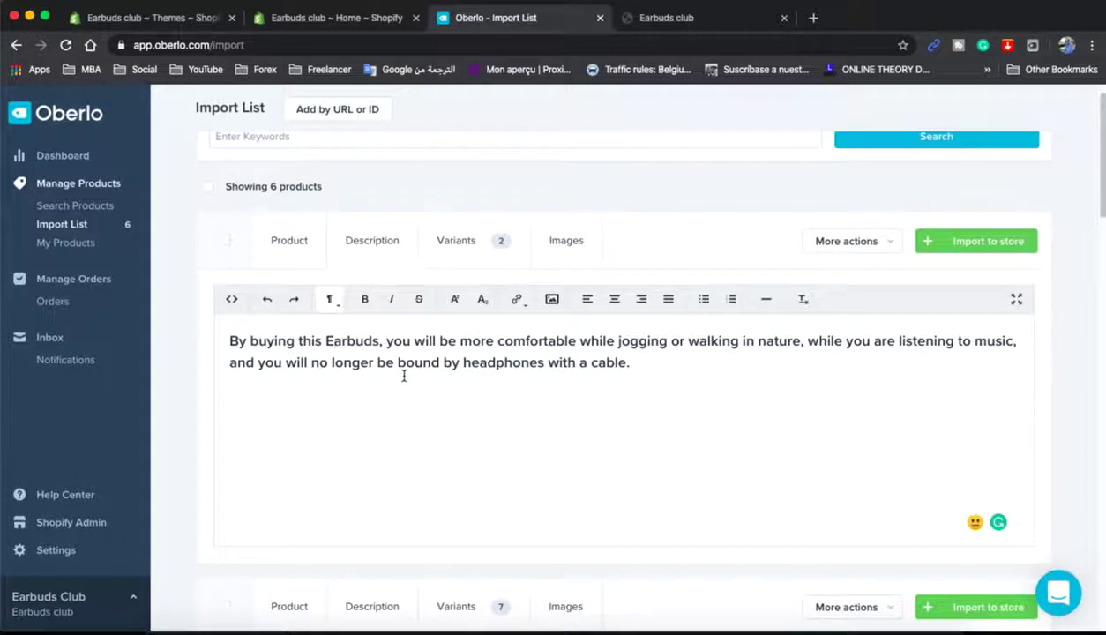
{"action": "left_click", "coordinate": [370, 253]}
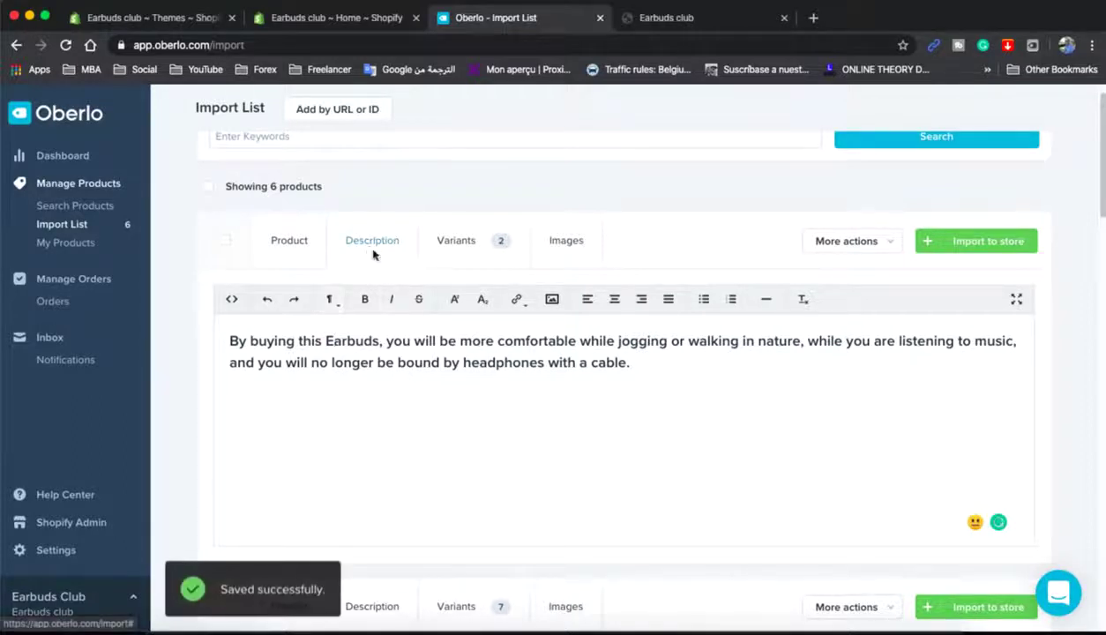
- Review the white and black i7s MINI variants, keeping both included at US$ 9.36 each
{"action": "left_click", "coordinate": [471, 254]}
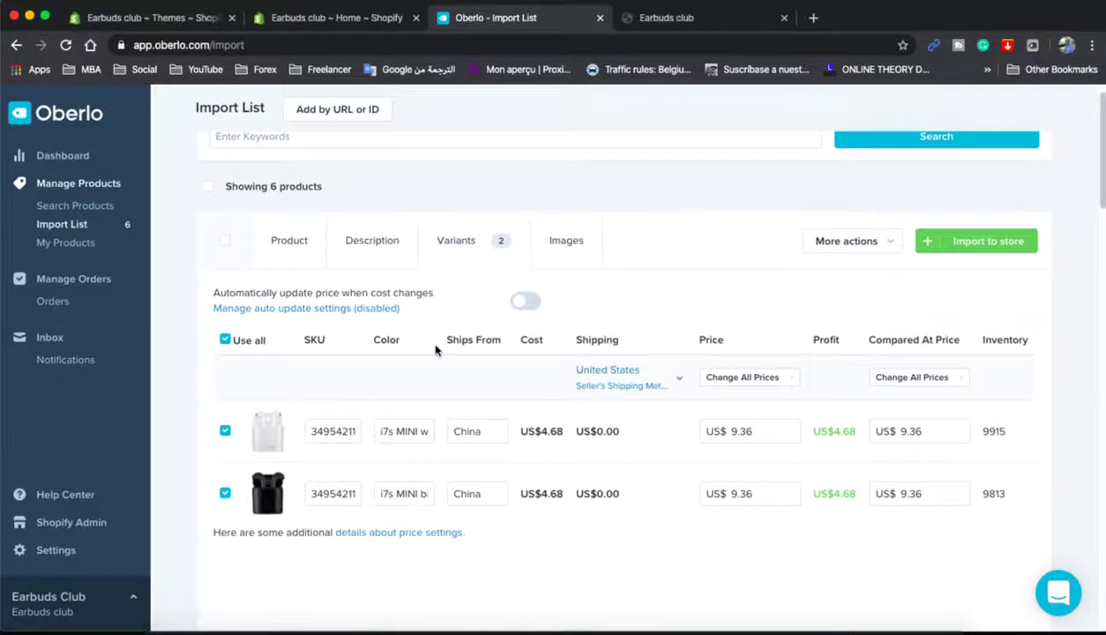
{"action": "scroll", "coordinate": [434, 350], "scroll_direction": "down", "scroll_amount": 1}
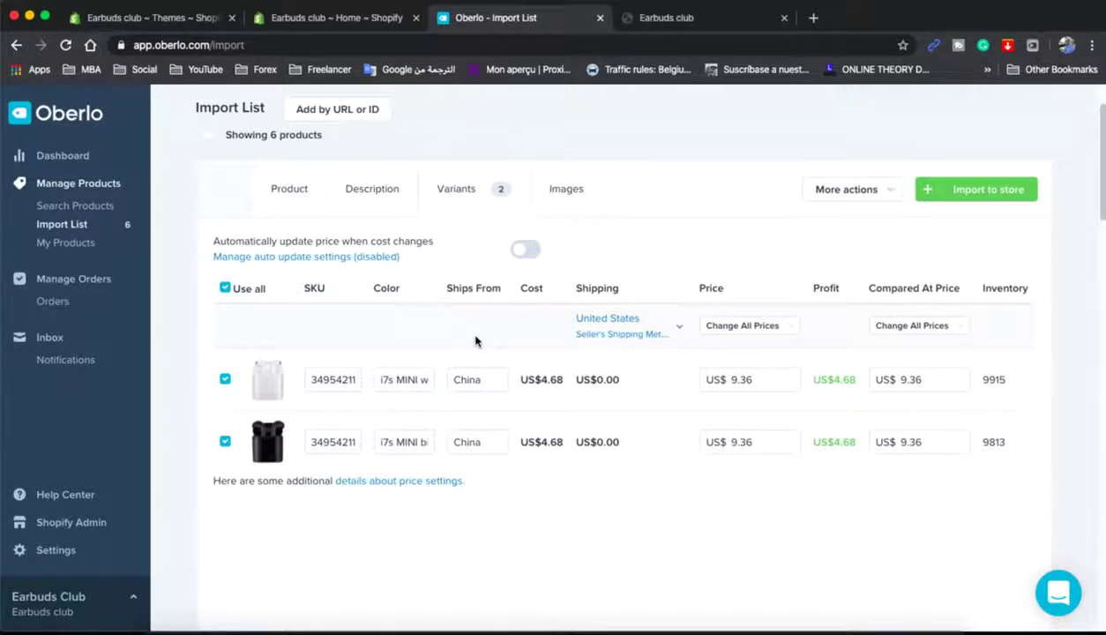
{"action": "left_click", "coordinate": [225, 442]}
{"action": "left_click", "coordinate": [226, 443]}
{"action": "left_click", "coordinate": [774, 377]}
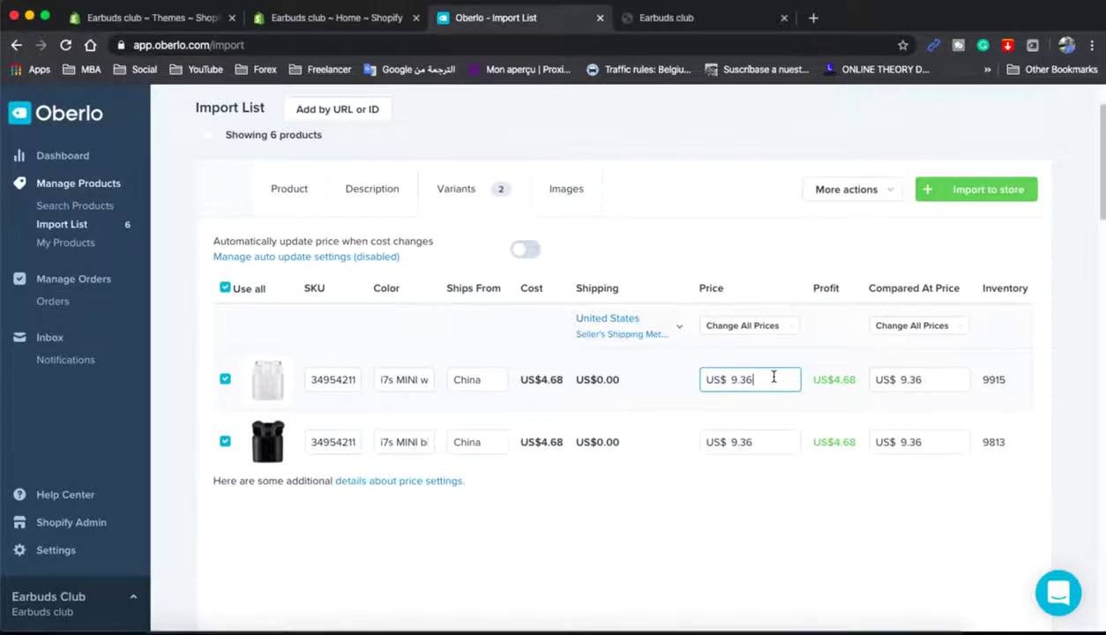
{"action": "left_click", "coordinate": [741, 432]}
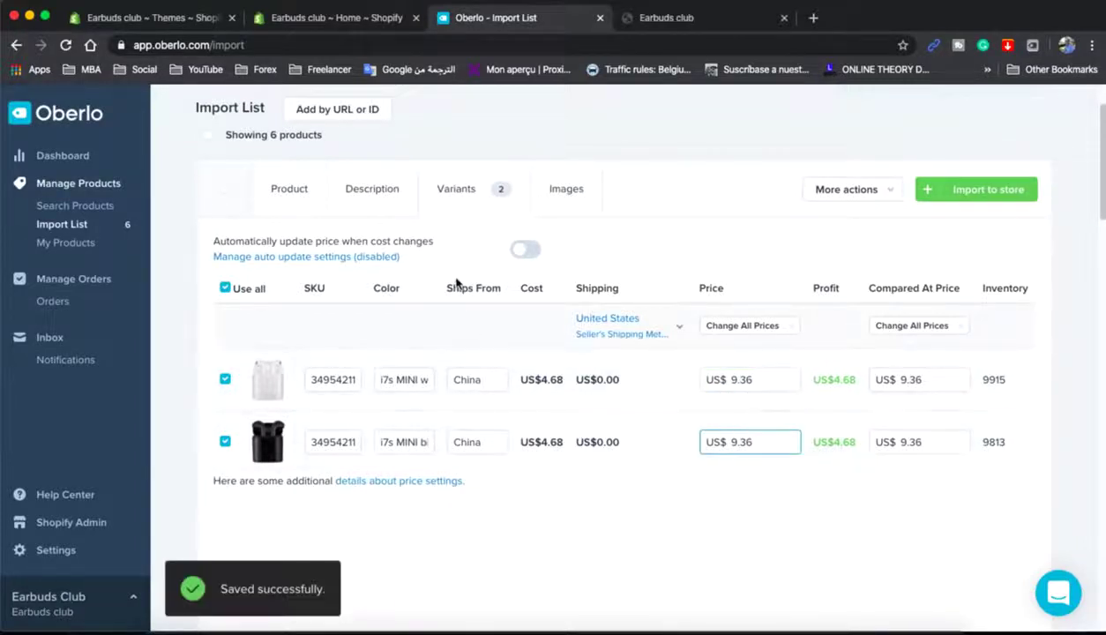
{"action": "left_click", "coordinate": [565, 191]}
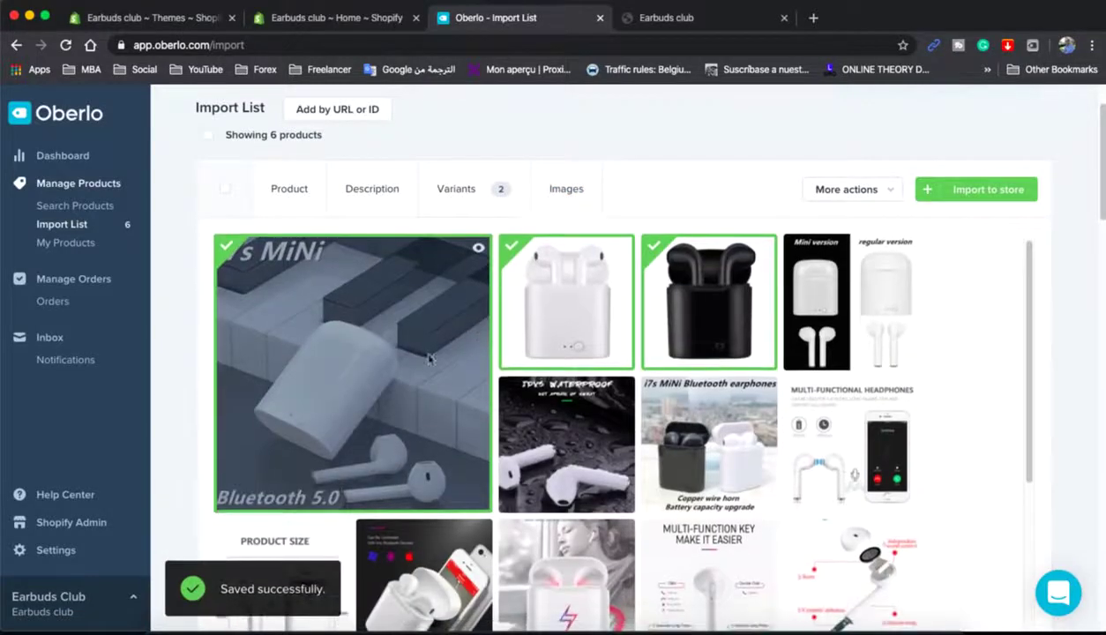
- Add the mini-versus-regular version image and import Bluetooth earphone into the Shopify store
{"action": "left_click", "coordinate": [806, 249]}
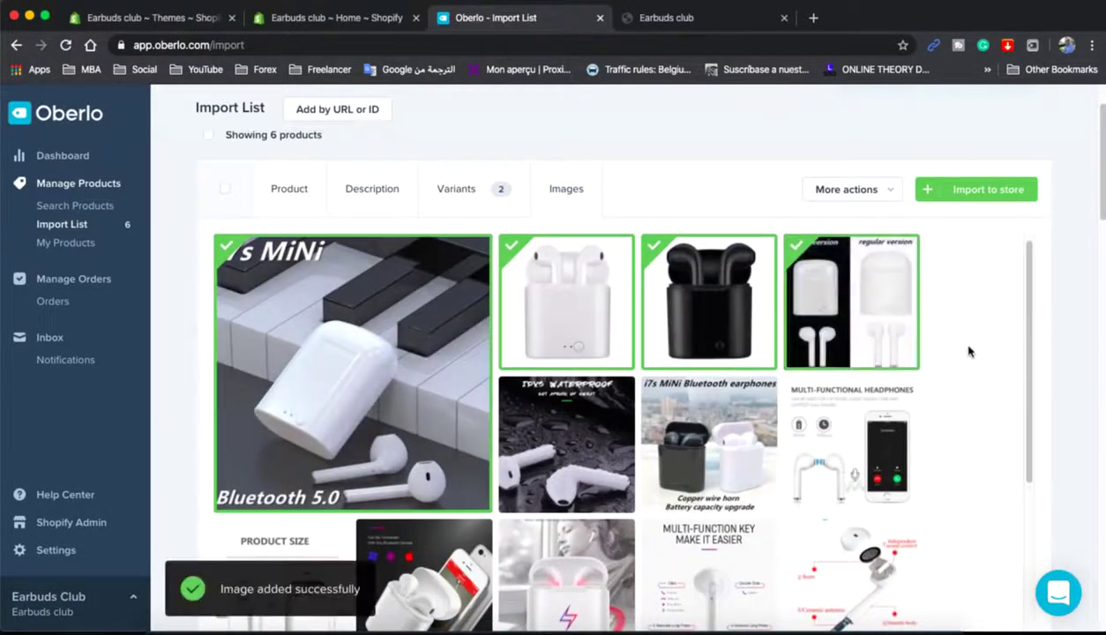
{"action": "scroll", "coordinate": [1005, 385], "scroll_direction": "down", "scroll_amount": 2}
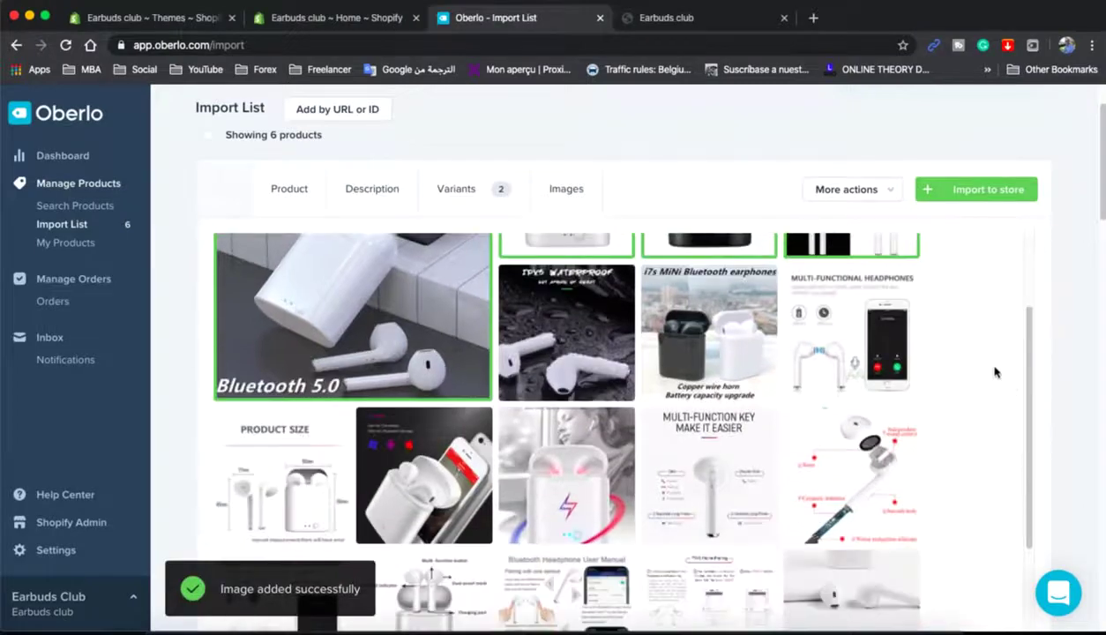
{"action": "scroll", "coordinate": [995, 372], "scroll_direction": "down", "scroll_amount": 3}
{"action": "scroll", "coordinate": [987, 389], "scroll_direction": "up", "scroll_amount": 5}
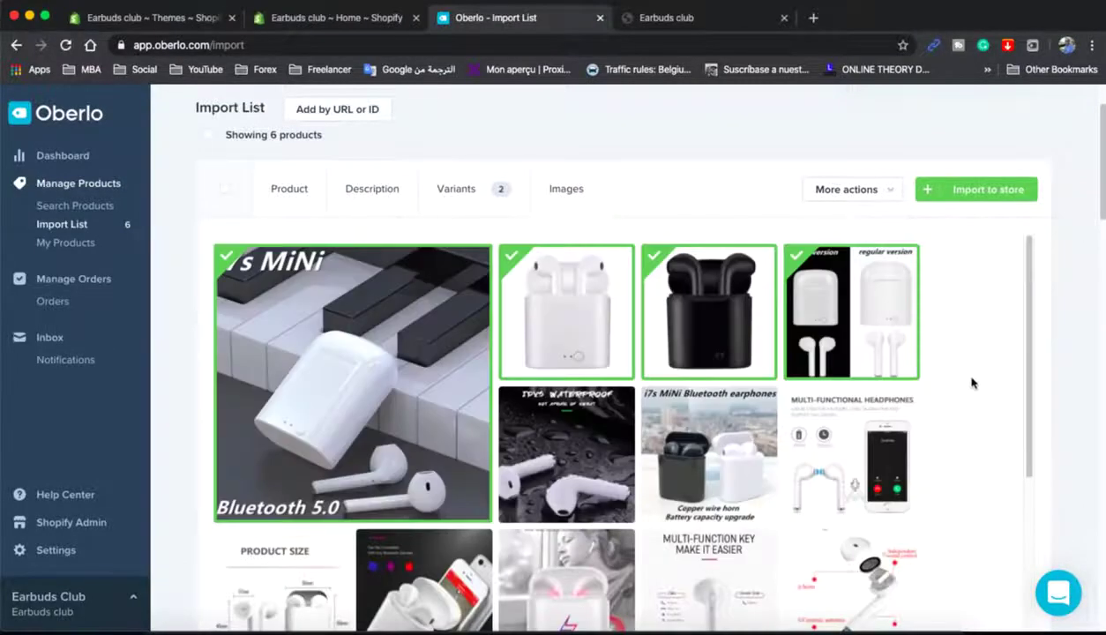
{"action": "left_click", "coordinate": [970, 191]}
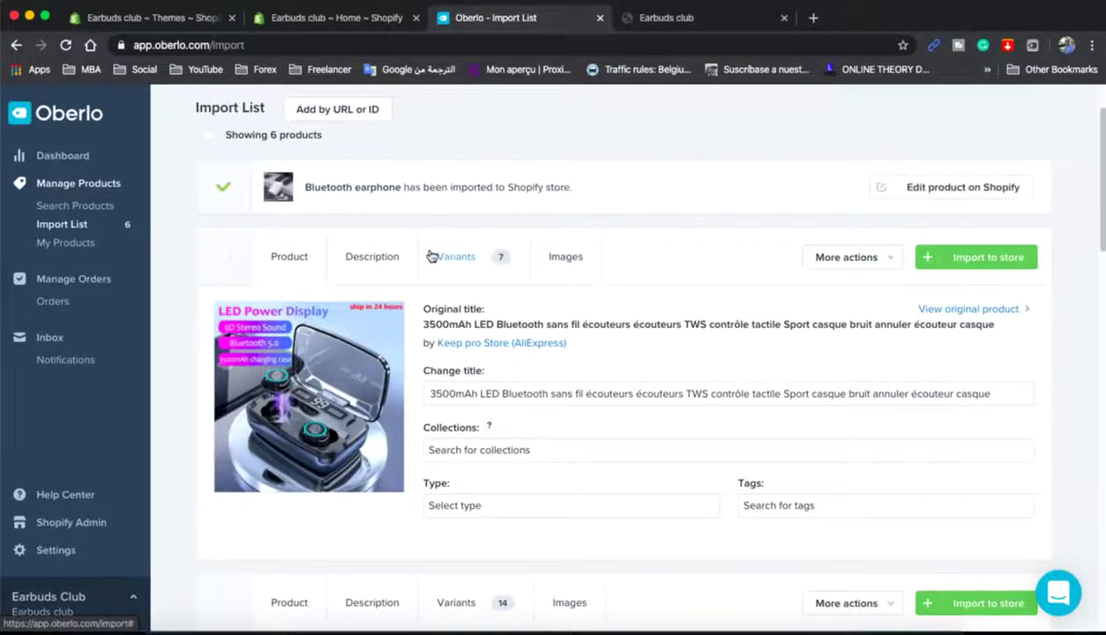
{"action": "left_click", "coordinate": [675, 19]}
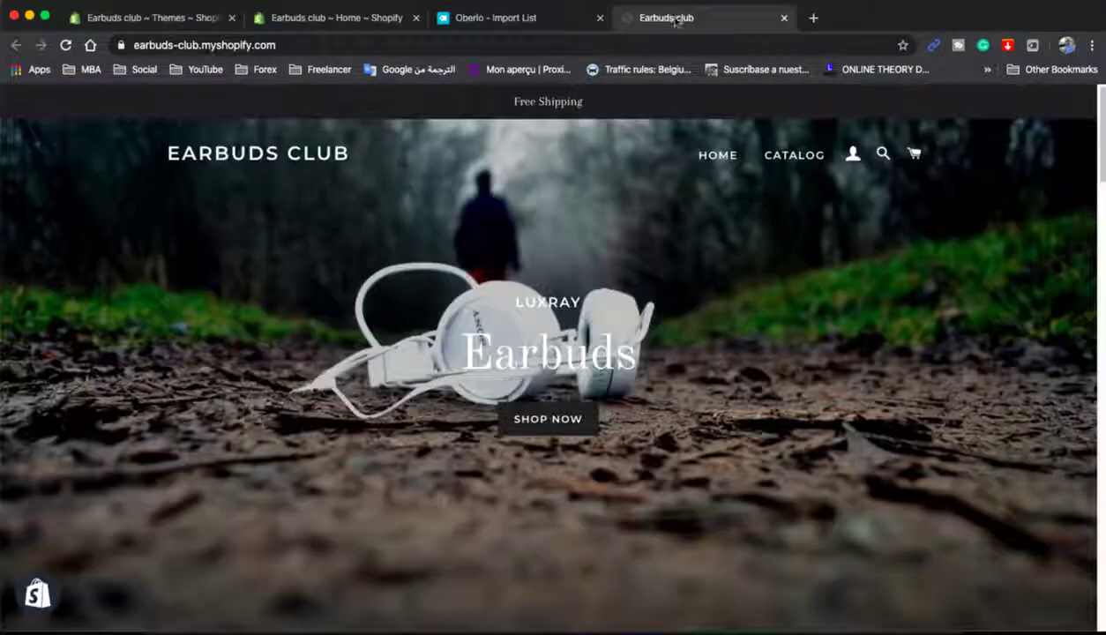
- Reload the storefront to show the new products and open the Earbuds collection
{"action": "key", "text": "super+r"}
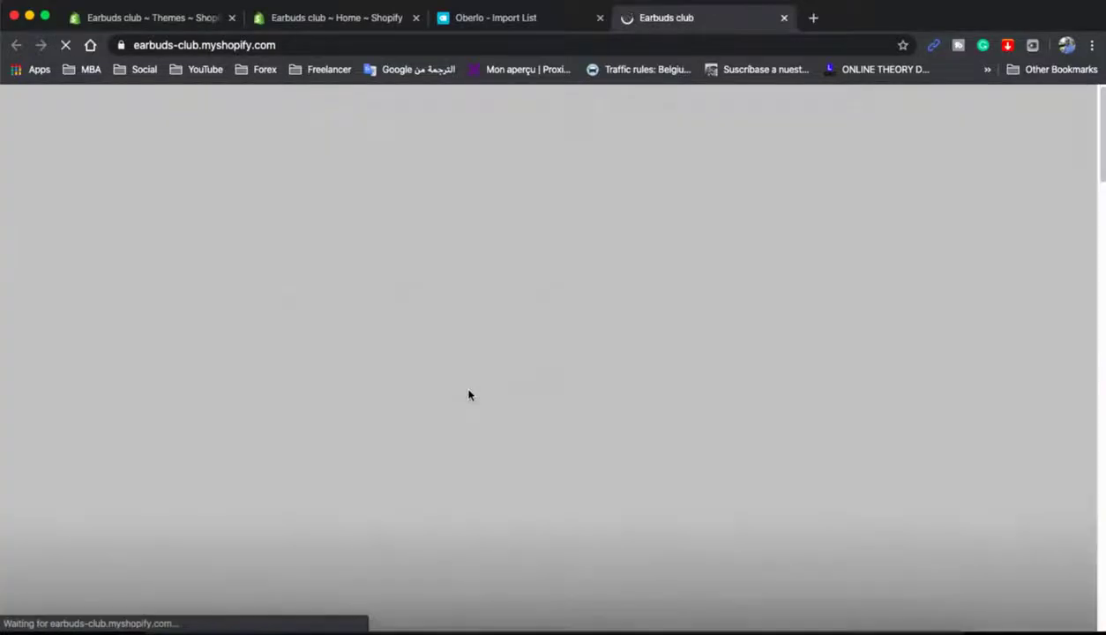
{"action": "scroll", "coordinate": [468, 392], "scroll_direction": "down", "scroll_amount": 5}
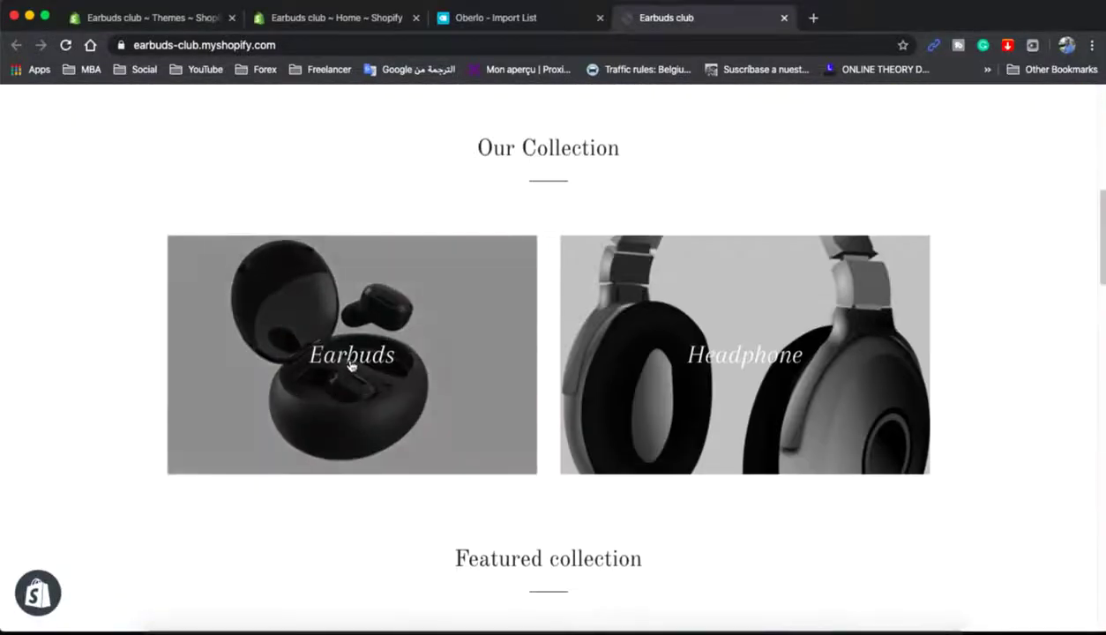
{"action": "scroll", "coordinate": [348, 353], "scroll_direction": "down", "scroll_amount": 3}
{"action": "scroll", "coordinate": [347, 289], "scroll_direction": "down", "scroll_amount": 4}
{"action": "scroll", "coordinate": [362, 247], "scroll_direction": "up", "scroll_amount": 2}
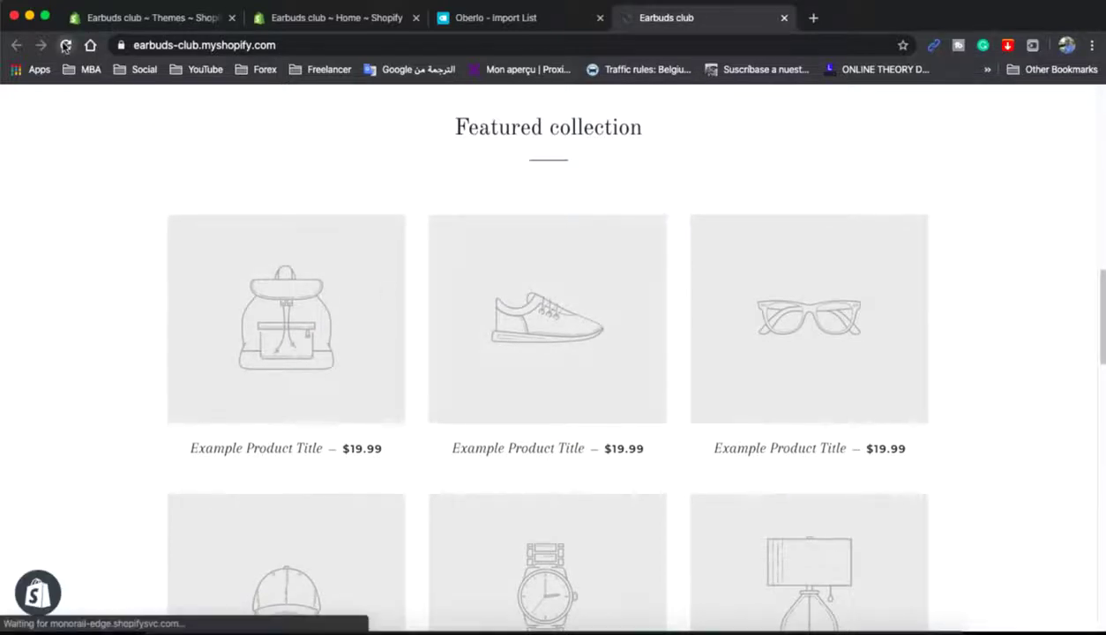
{"action": "scroll", "coordinate": [517, 282], "scroll_direction": "up", "scroll_amount": 10}
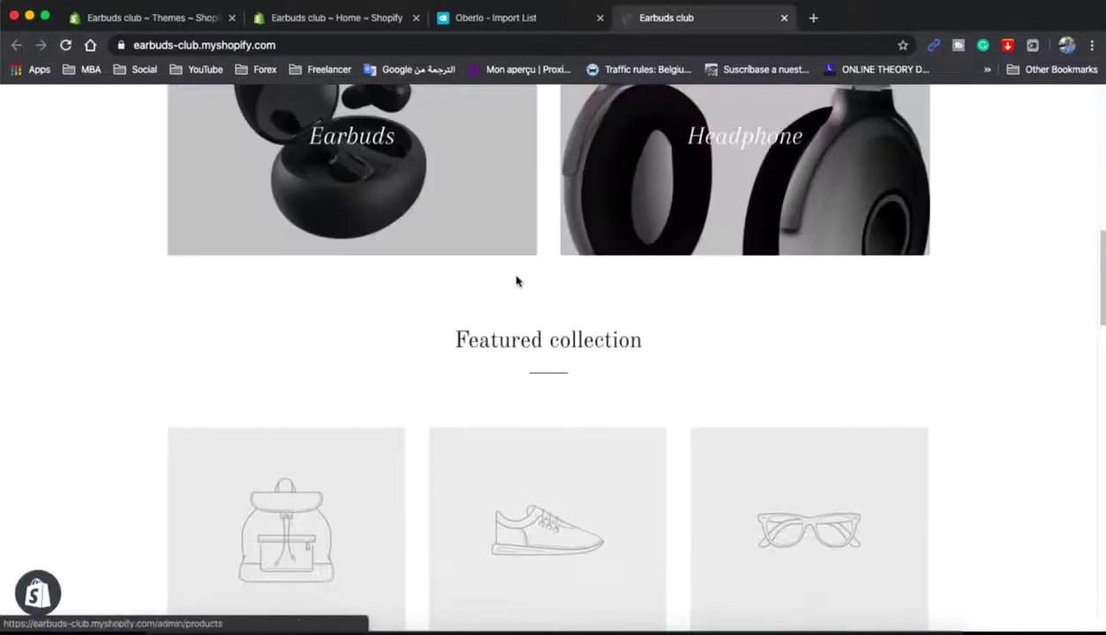
{"action": "scroll", "coordinate": [515, 288], "scroll_direction": "down", "scroll_amount": 5}
{"action": "scroll", "coordinate": [515, 288], "scroll_direction": "down", "scroll_amount": 3}
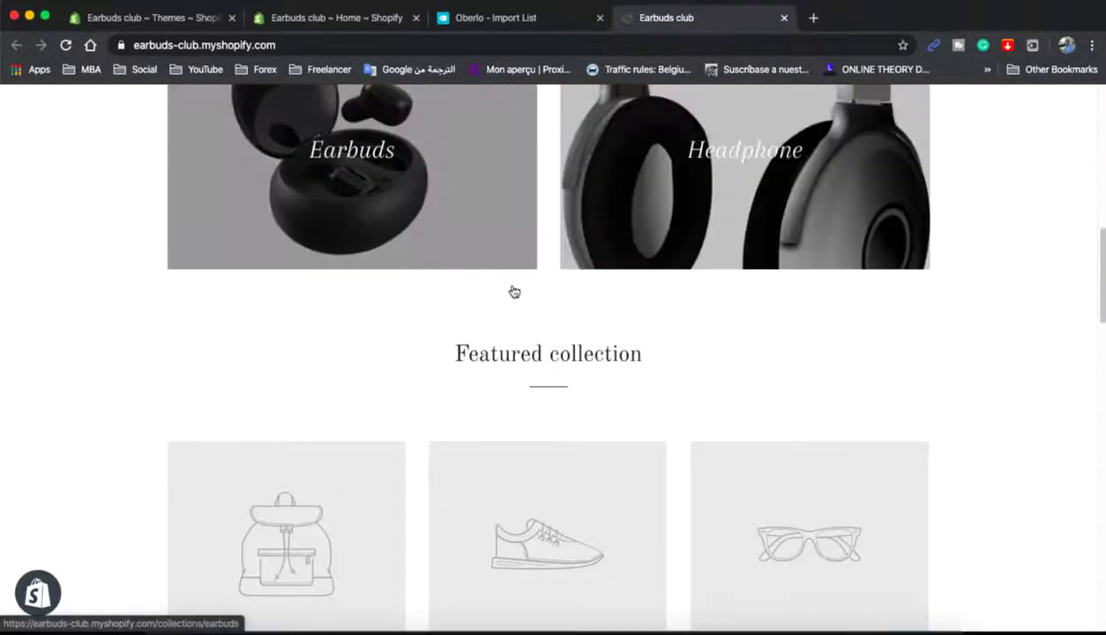
{"action": "left_click", "coordinate": [363, 187]}
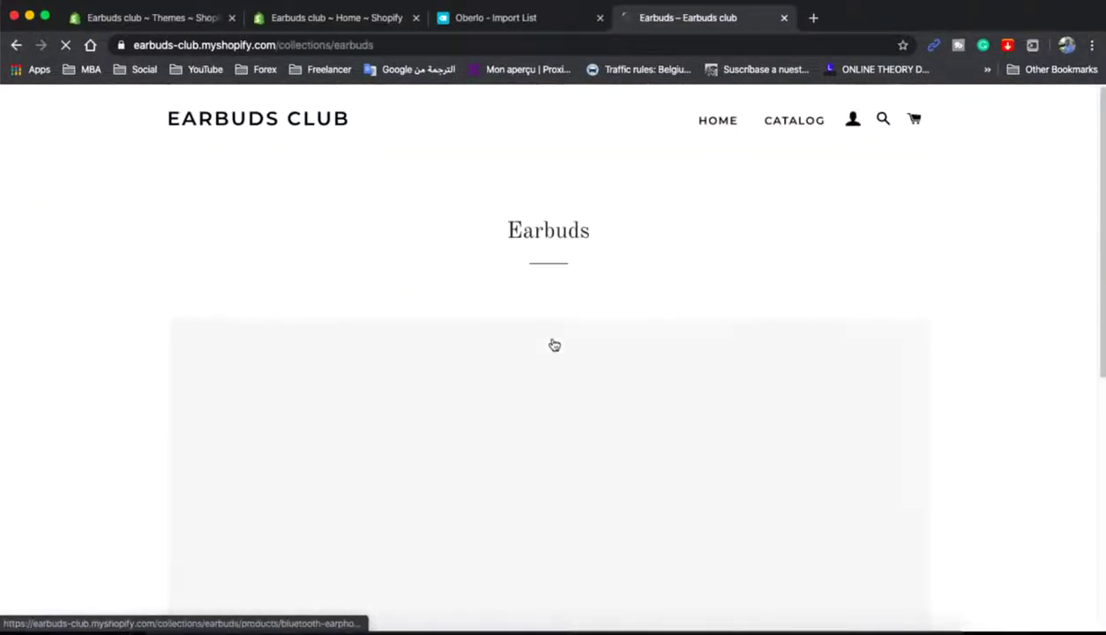
- Open the Bluetooth earphone product page in the Earbuds collection, priced at $9.36
{"action": "scroll", "coordinate": [554, 344], "scroll_direction": "down", "scroll_amount": 2}
{"action": "scroll", "coordinate": [970, 340], "scroll_direction": "down", "scroll_amount": 5}
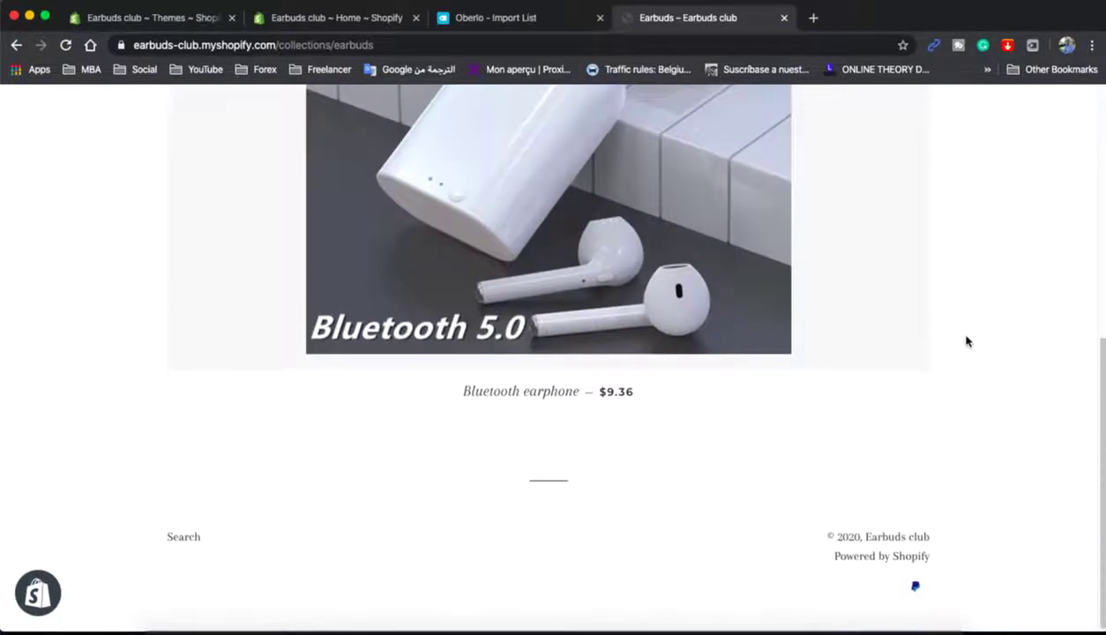
{"action": "scroll", "coordinate": [966, 341], "scroll_direction": "up", "scroll_amount": 8}
{"action": "scroll", "coordinate": [541, 374], "scroll_direction": "down", "scroll_amount": 2}
{"action": "left_click", "coordinate": [534, 357]}
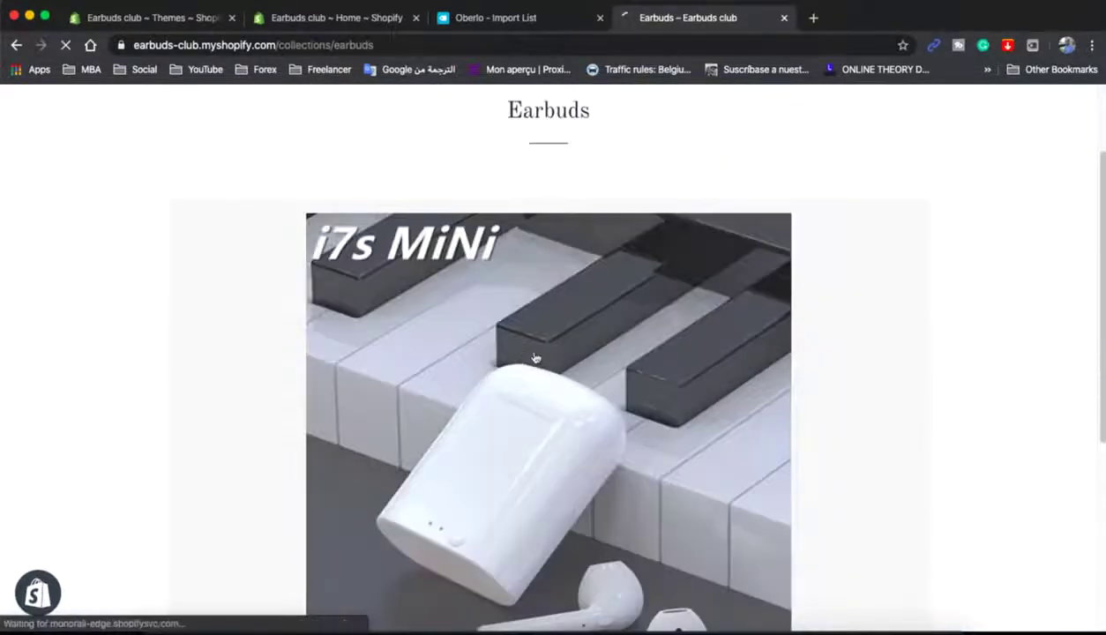
{"action": "scroll", "coordinate": [960, 377], "scroll_direction": "down", "scroll_amount": 4}
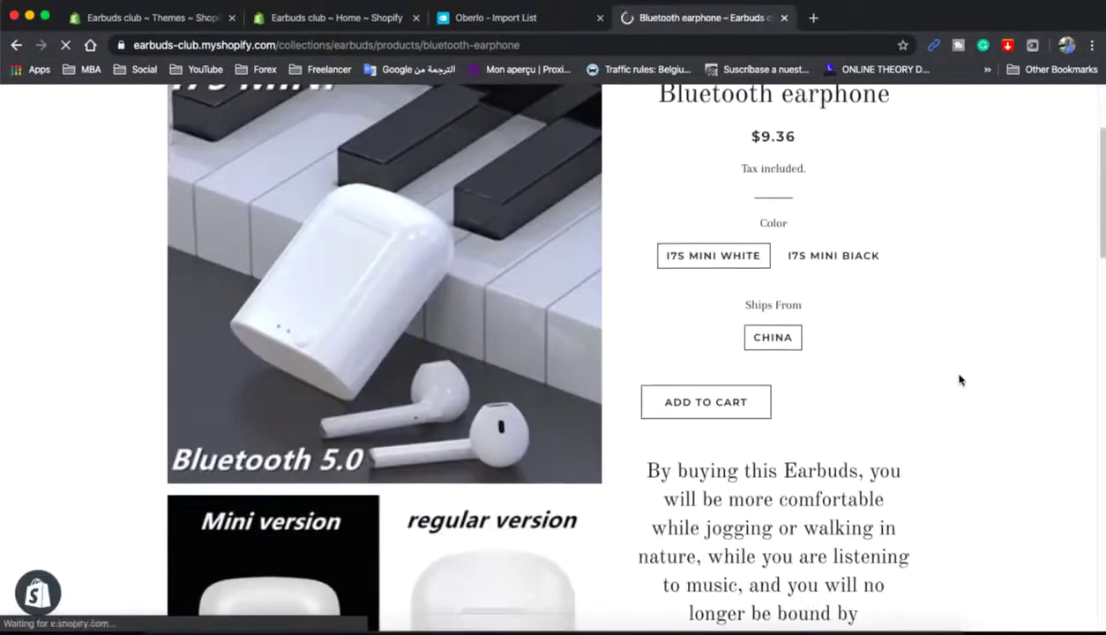
{"action": "scroll", "coordinate": [945, 363], "scroll_direction": "up", "scroll_amount": 3}
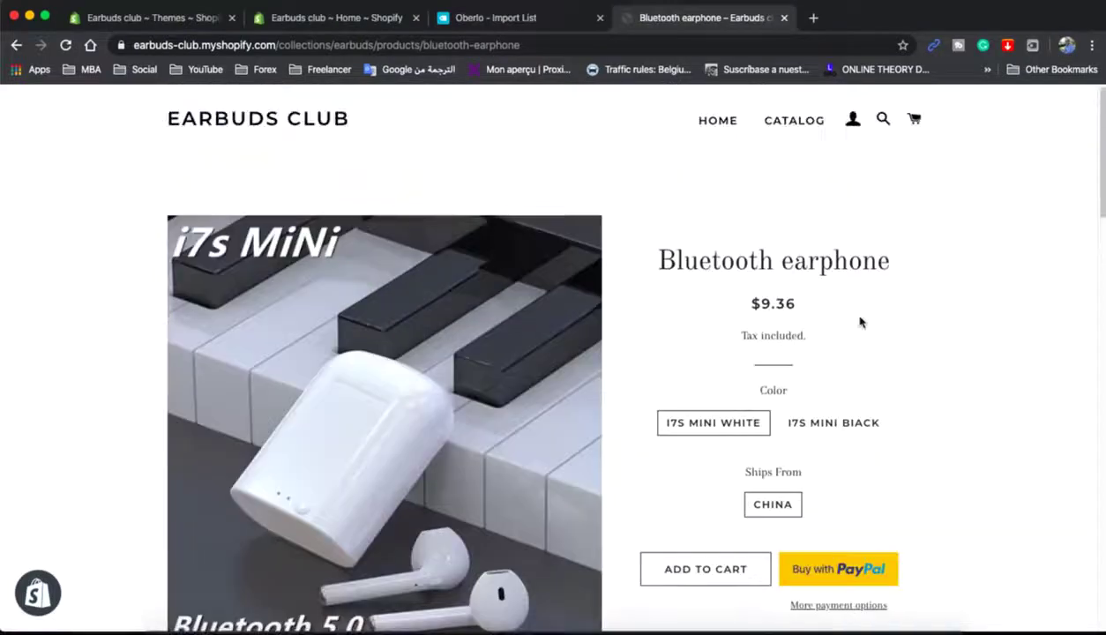
- Go back to the store home page, then return to the Oberlo Import List tab
{"action": "left_click", "coordinate": [214, 118]}
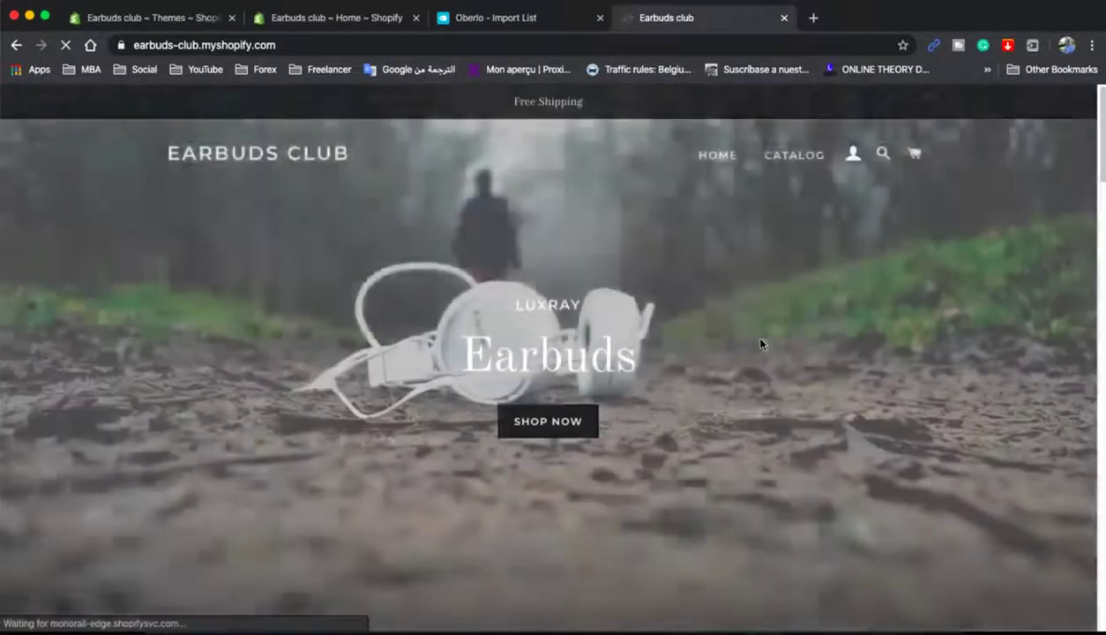
{"action": "scroll", "coordinate": [761, 344], "scroll_direction": "down", "scroll_amount": 15}
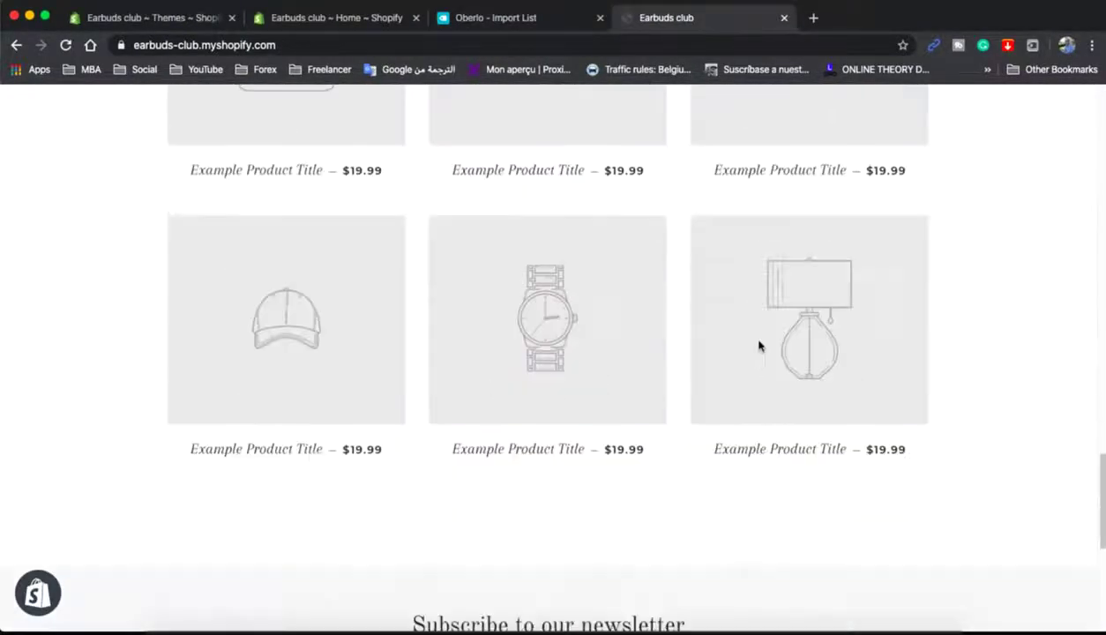
{"action": "scroll", "coordinate": [756, 349], "scroll_direction": "up", "scroll_amount": 15}
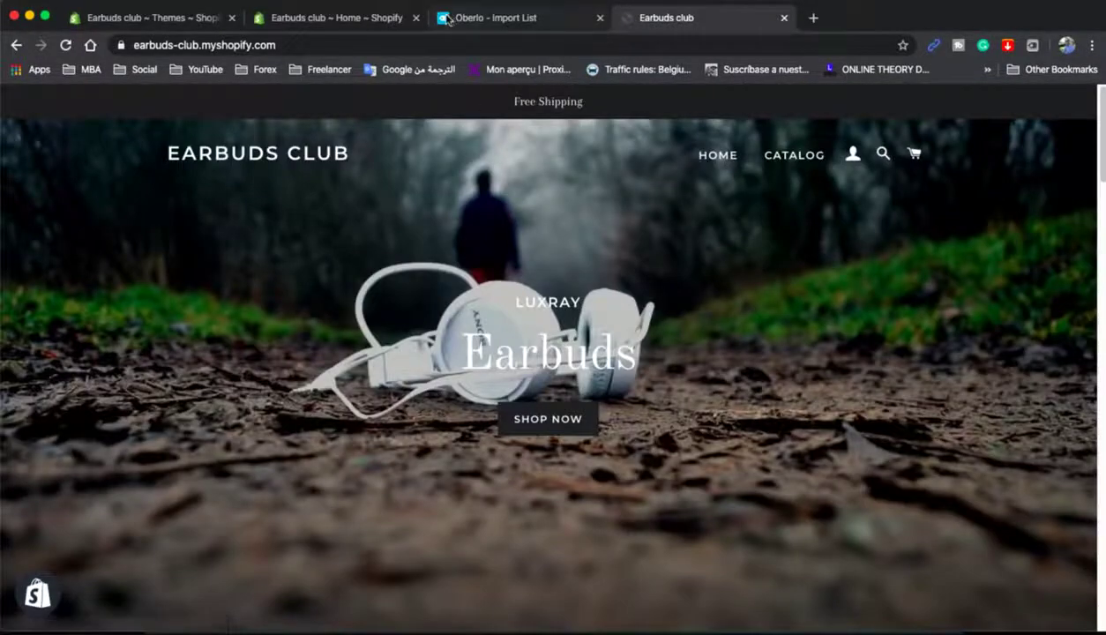
{"action": "left_click", "coordinate": [498, 18]}
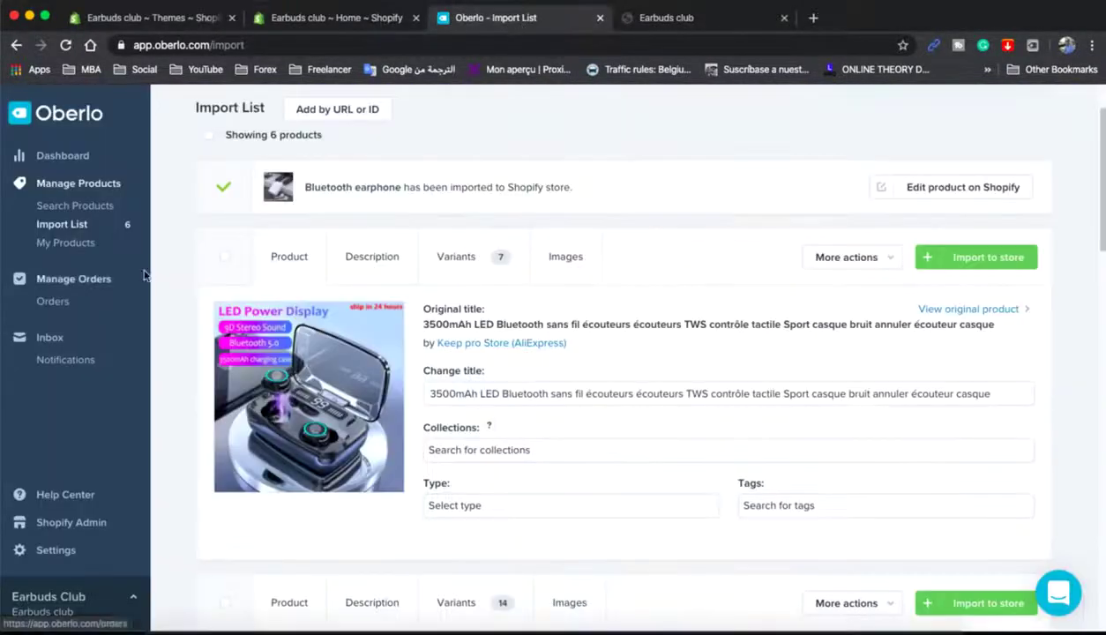
- Import the LED Bluetooth, inpods 12, Venture Electronics, Shoelace and i7s earbuds into the store
{"action": "left_click", "coordinate": [56, 225]}
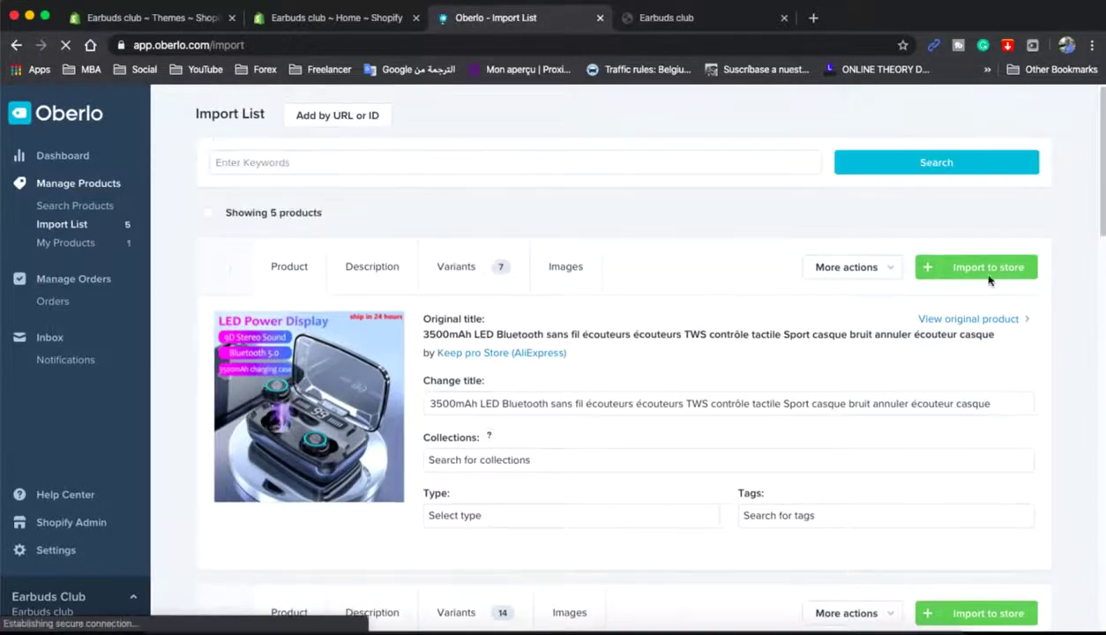
{"action": "left_click", "coordinate": [985, 275]}
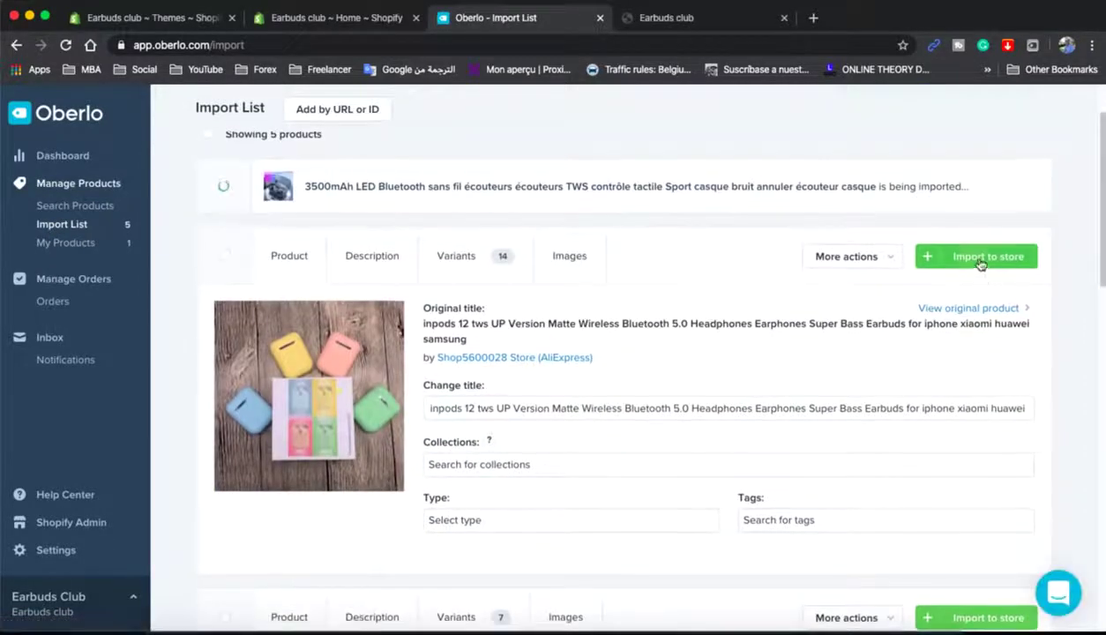
{"action": "left_click", "coordinate": [980, 256]}
{"action": "left_click", "coordinate": [983, 283]}
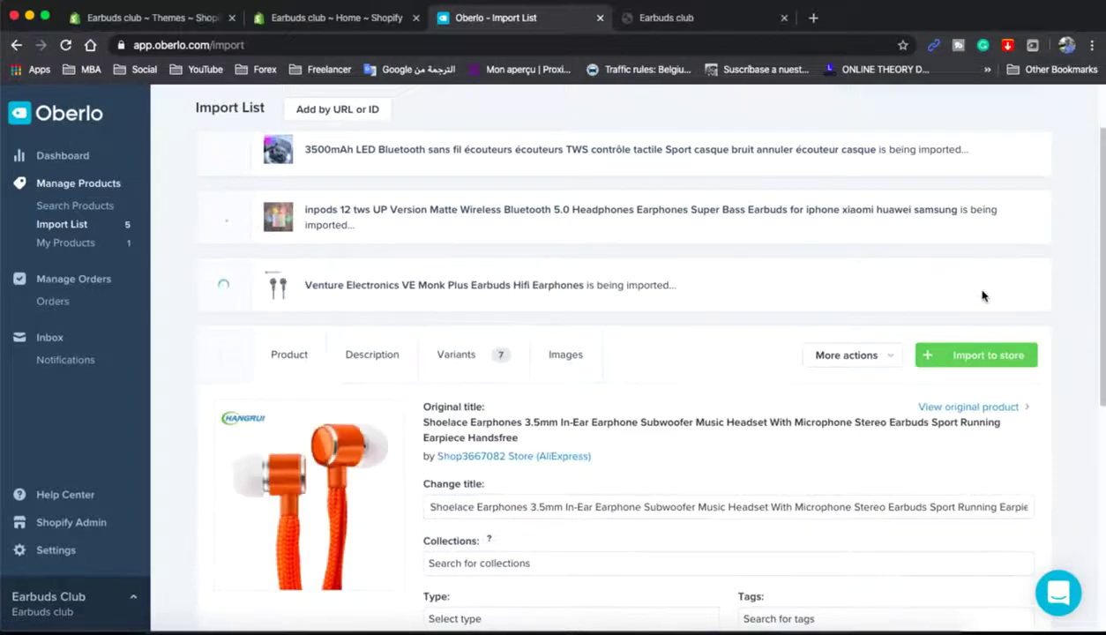
{"action": "left_click", "coordinate": [976, 351]}
{"action": "left_click", "coordinate": [970, 423]}
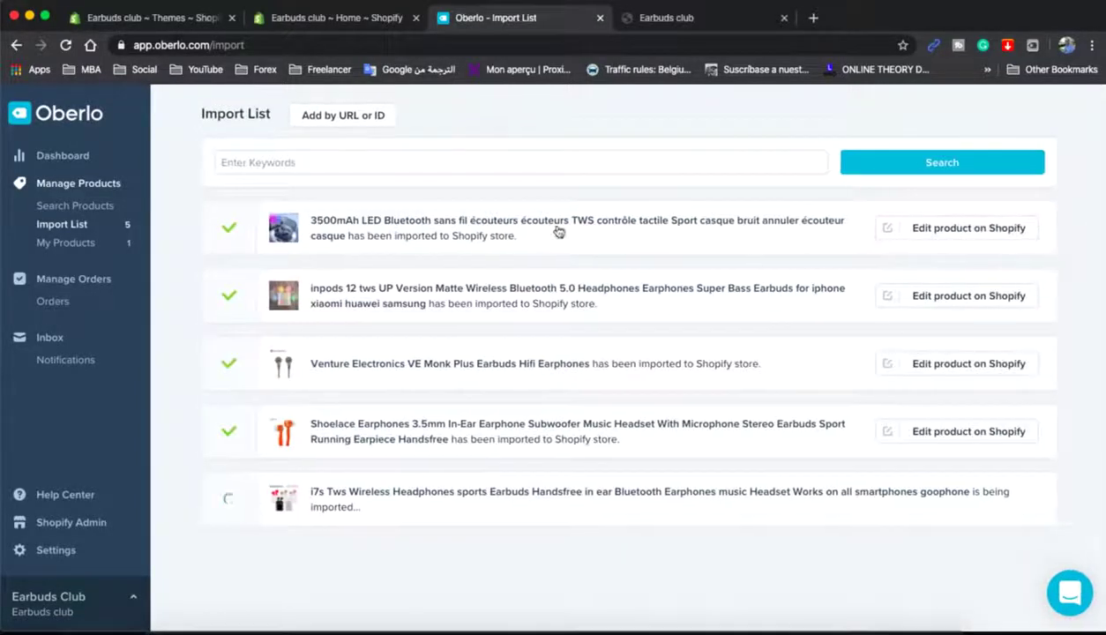
- Search Oberlo's supplier products for 'headphone'
{"action": "left_click", "coordinate": [75, 205]}
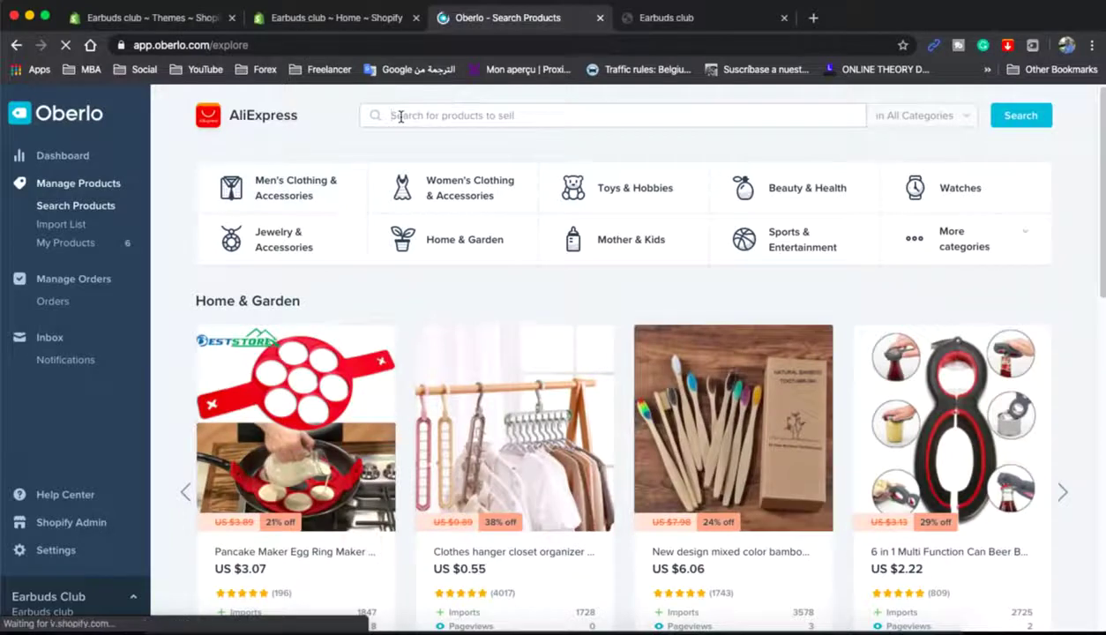
{"action": "left_click", "coordinate": [399, 116]}
{"action": "type", "text": "headp"}
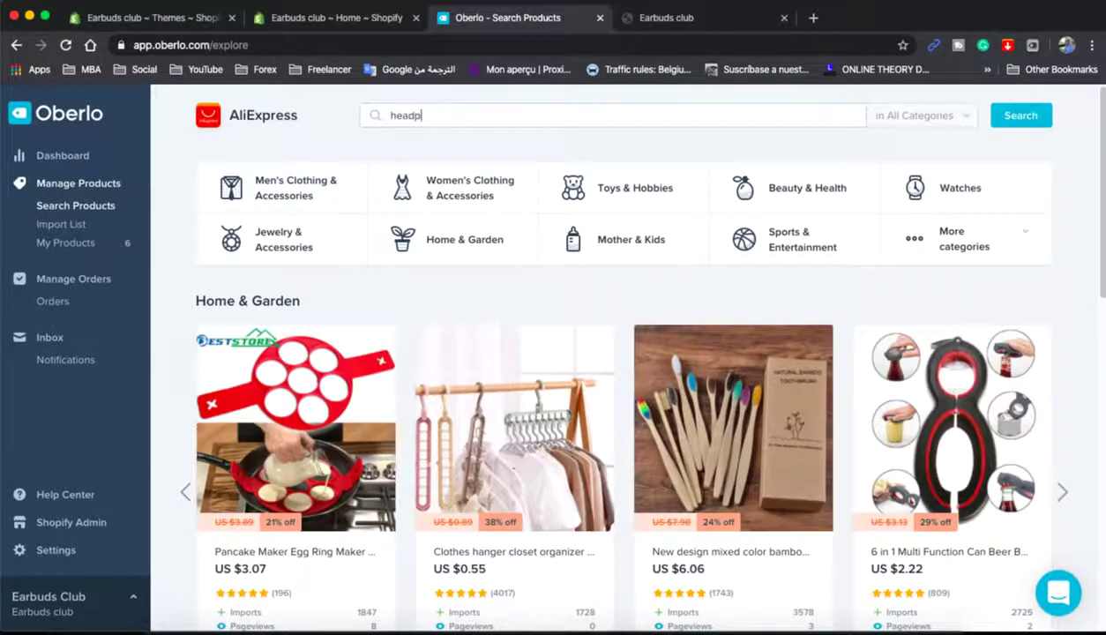
{"action": "type", "text": "hone"}
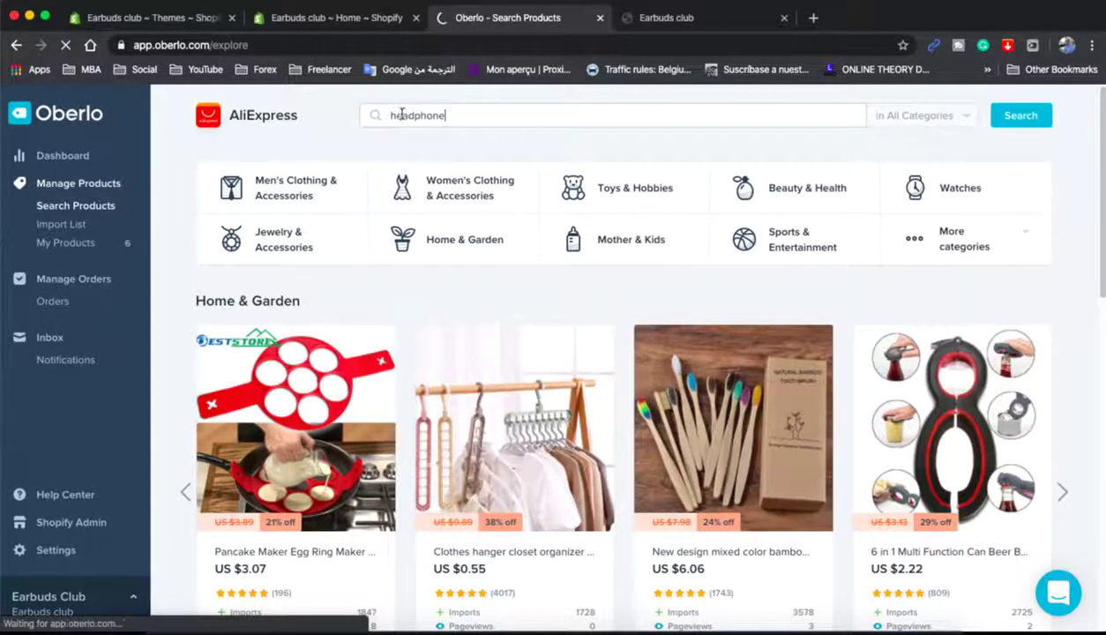
{"action": "key", "text": "Return"}
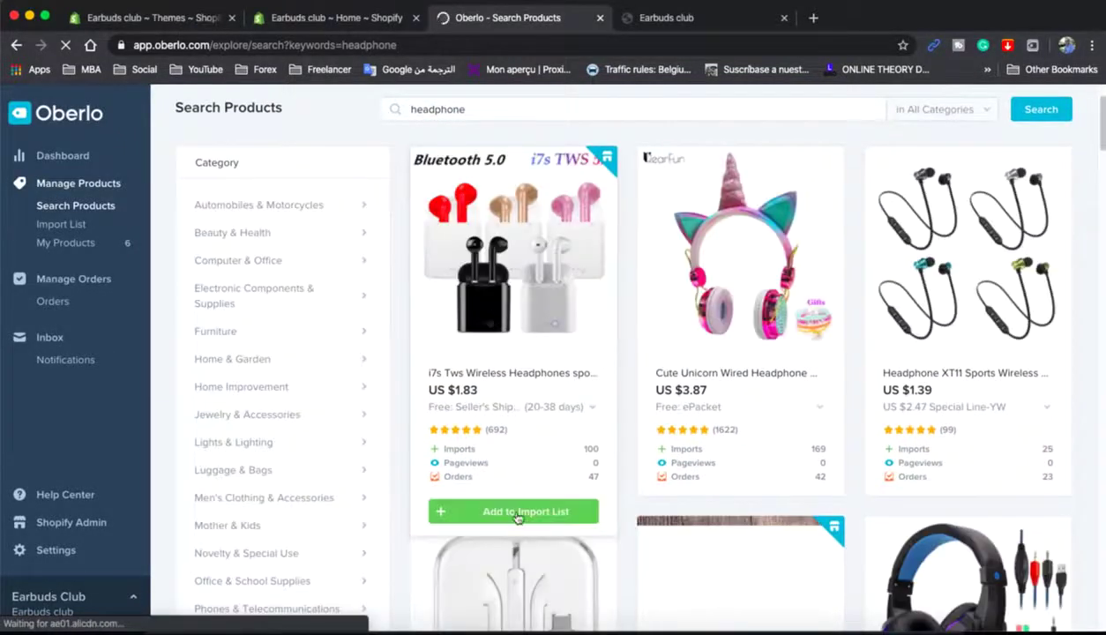
- Add i7s Tws, Cute Unicorn, XT11, LED gaming, iPhone 7 and SOONHUA headphones to the import list
{"action": "left_click", "coordinate": [518, 515]}
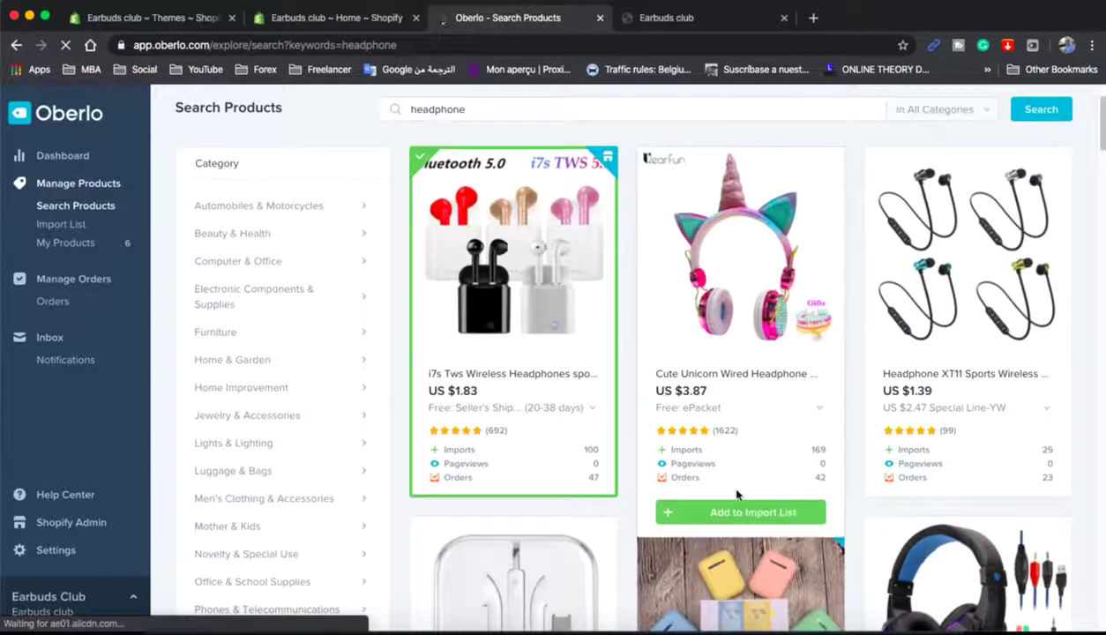
{"action": "left_click", "coordinate": [737, 511]}
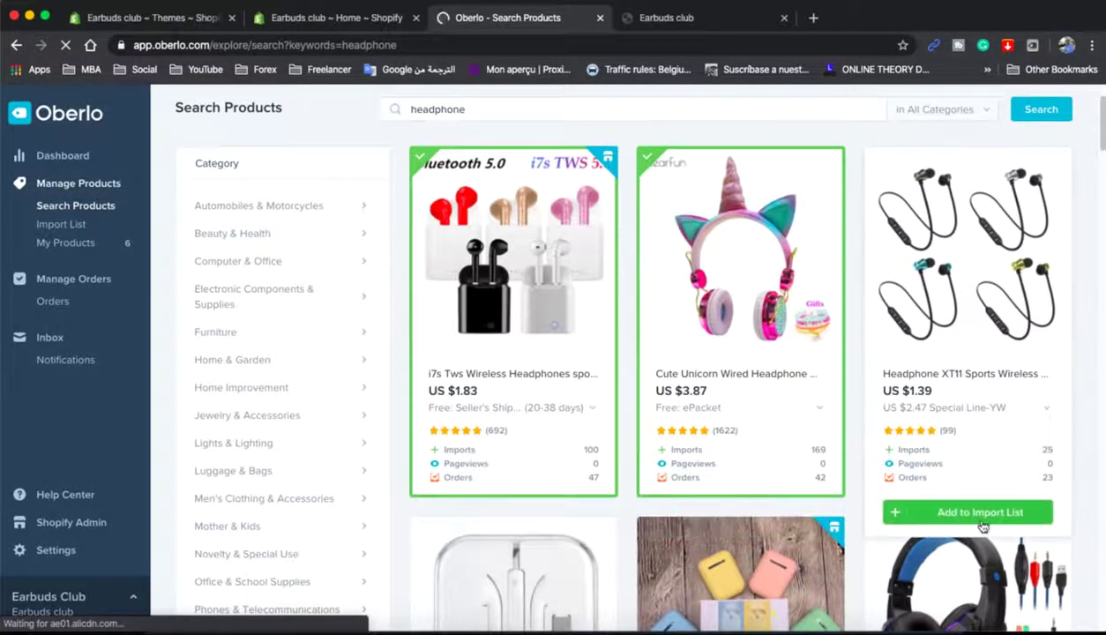
{"action": "left_click", "coordinate": [983, 512]}
{"action": "scroll", "coordinate": [969, 493], "scroll_direction": "down", "scroll_amount": 5}
{"action": "left_click", "coordinate": [891, 495]}
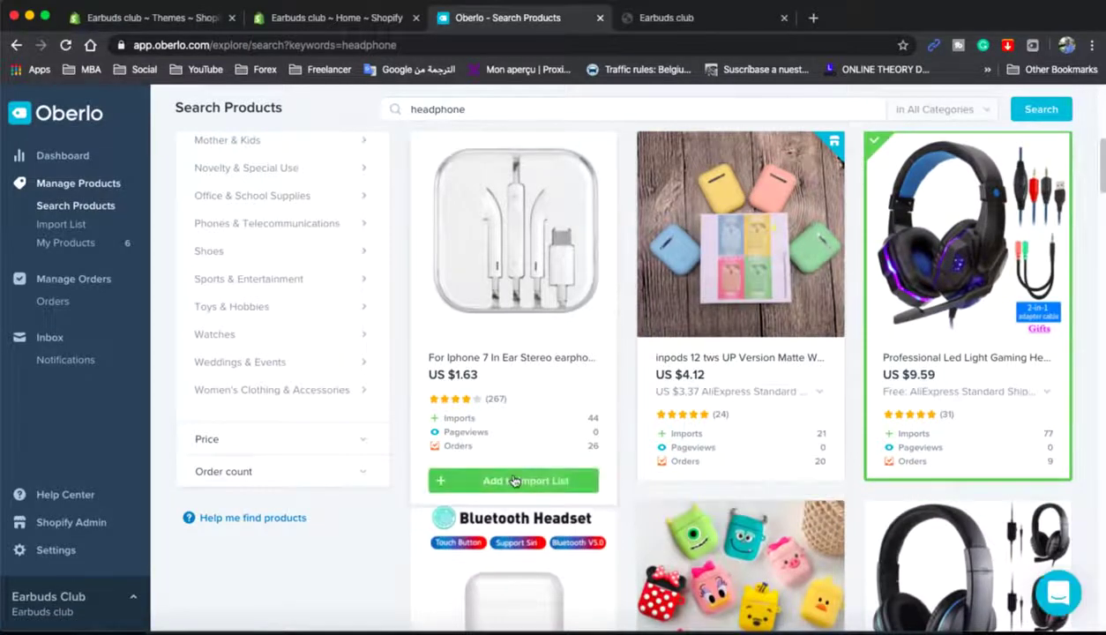
{"action": "left_click", "coordinate": [514, 481]}
{"action": "scroll", "coordinate": [514, 480], "scroll_direction": "down", "scroll_amount": 4}
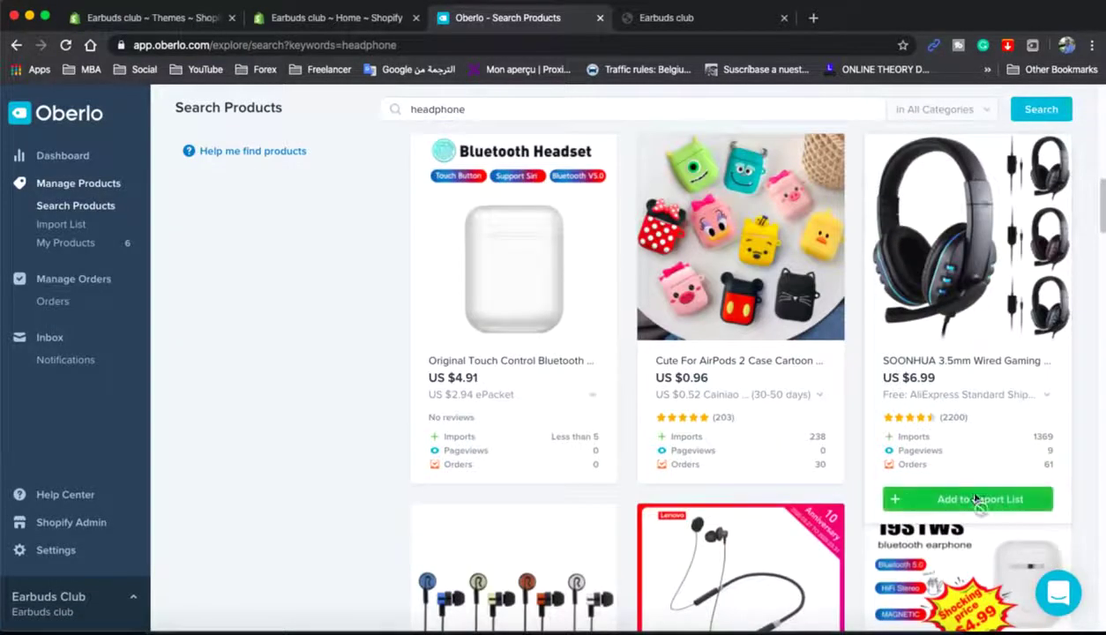
{"action": "left_click", "coordinate": [976, 499]}
- Import the SOONHUA headset, iPhone 7 earphones, LED gaming headset and XT11 earphones into the store
{"action": "left_click", "coordinate": [63, 224]}
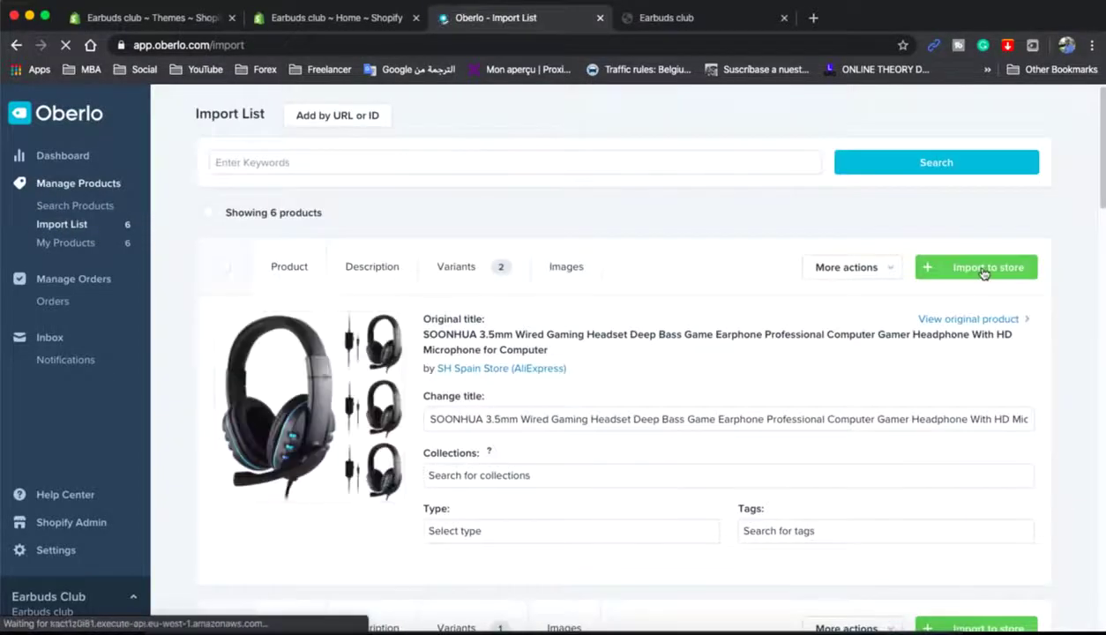
{"action": "left_click", "coordinate": [983, 269]}
{"action": "left_click", "coordinate": [981, 334]}
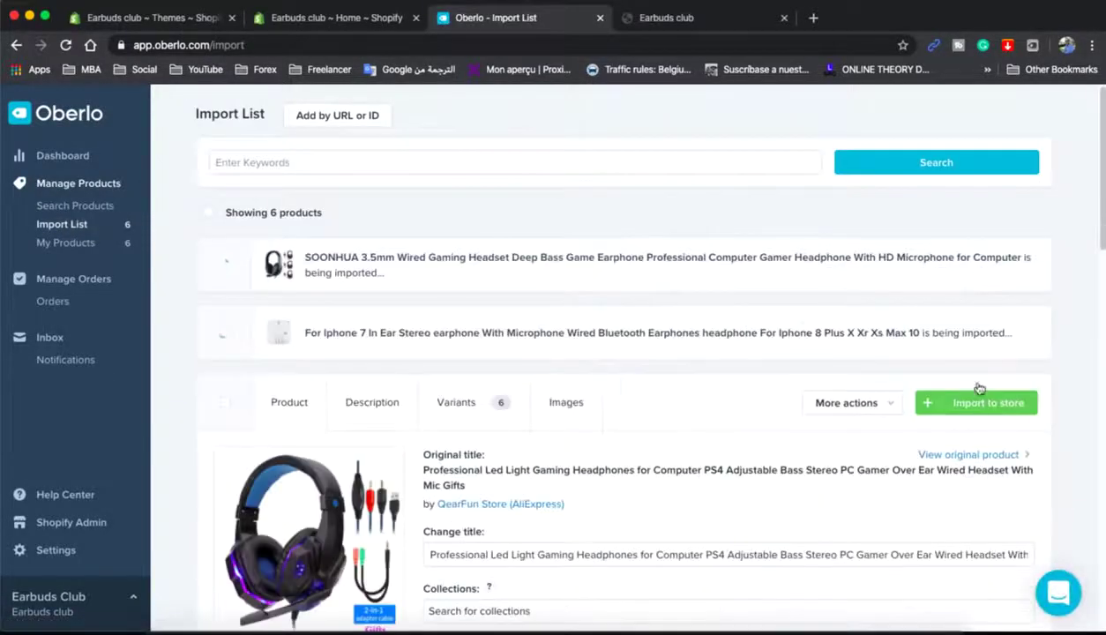
{"action": "left_click", "coordinate": [979, 401]}
{"action": "left_click", "coordinate": [978, 373]}
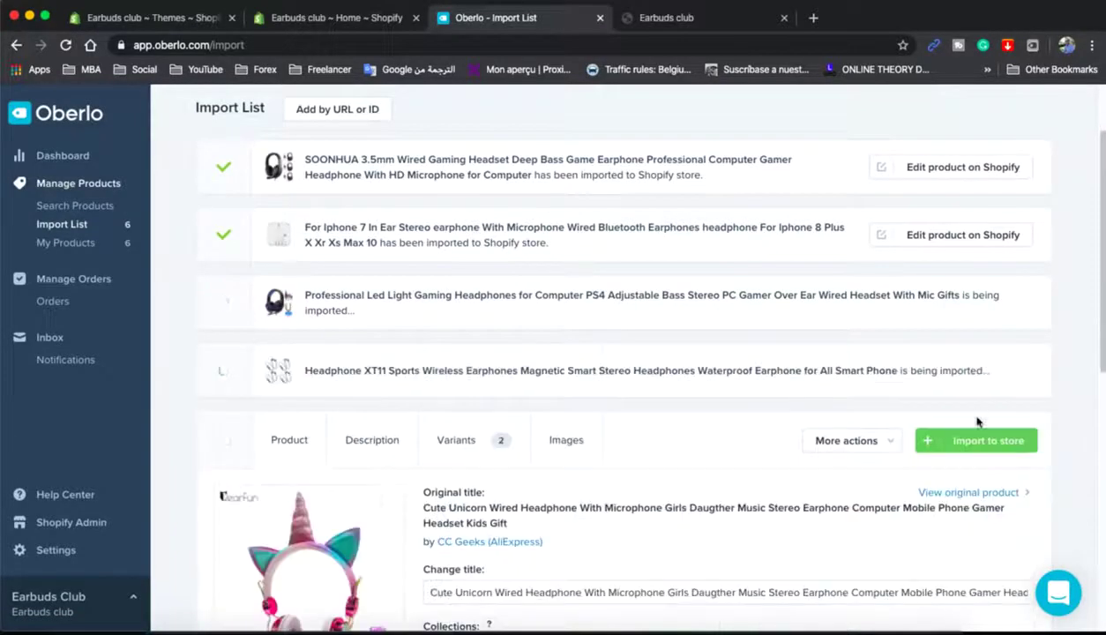